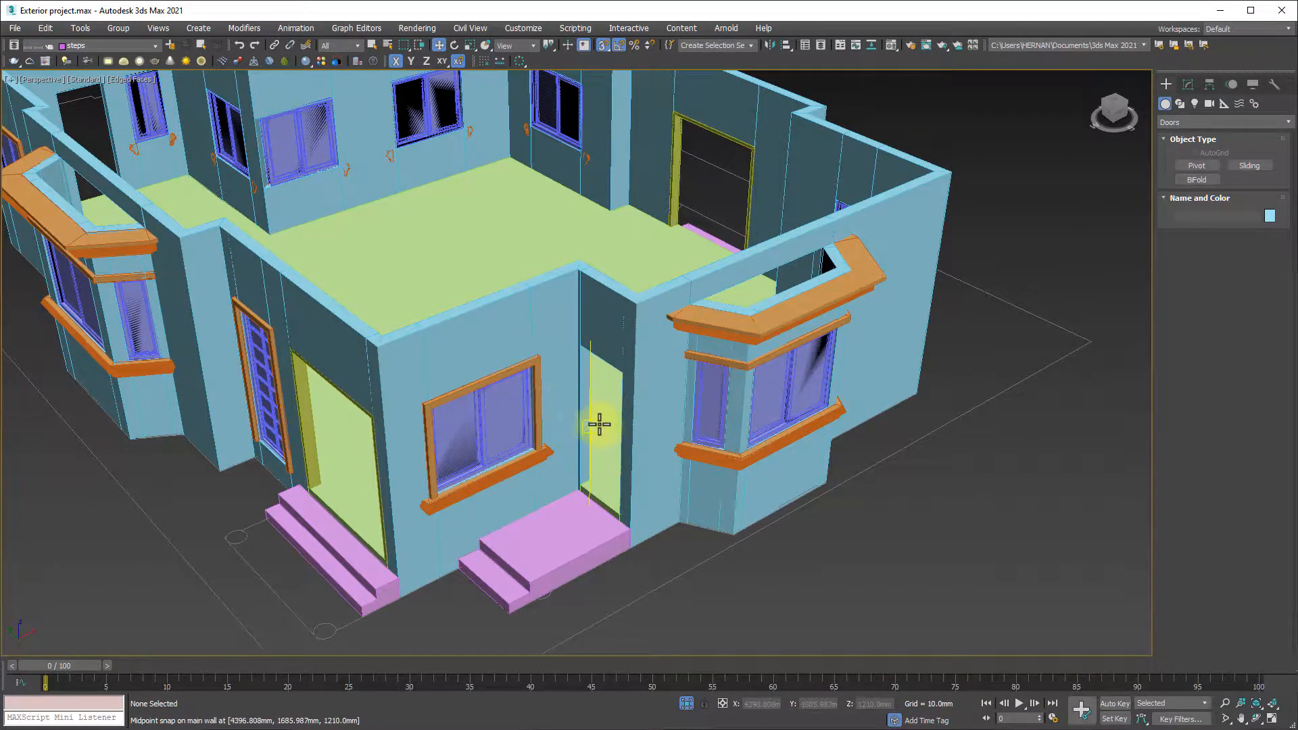
Examine the house model's doorway openings, selecting the ground floor slab and the entrance steps in turn to see what was modelled
{"action": "middle_click_drag", "start_coordinate": [580, 368], "coordinate": [293, 440], "text": "alt"}
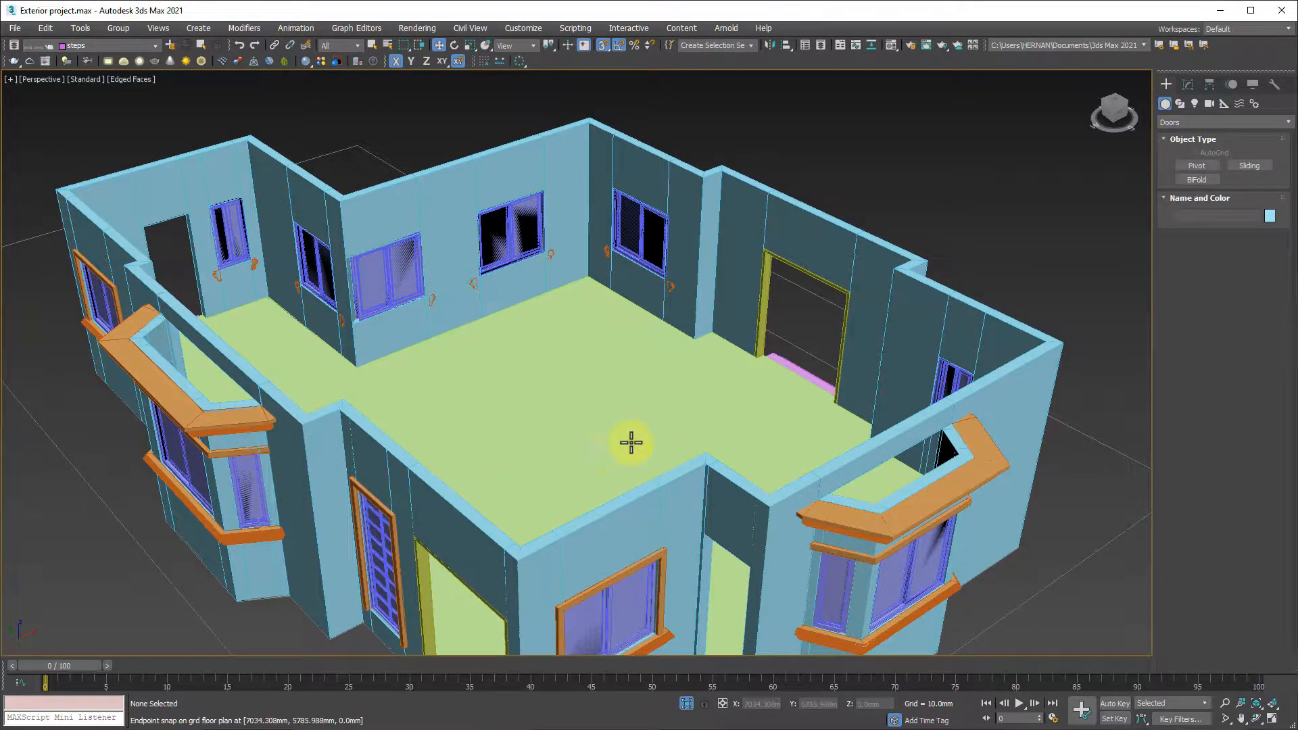
{"action": "middle_click_drag", "start_coordinate": [624, 443], "coordinate": [499, 281]}
{"action": "middle_click_drag", "start_coordinate": [617, 432], "coordinate": [657, 432], "text": "alt"}
{"action": "middle_click_drag", "start_coordinate": [768, 440], "coordinate": [696, 368]}
{"action": "scroll", "coordinate": [659, 475], "scroll_direction": "up", "scroll_amount": 3}
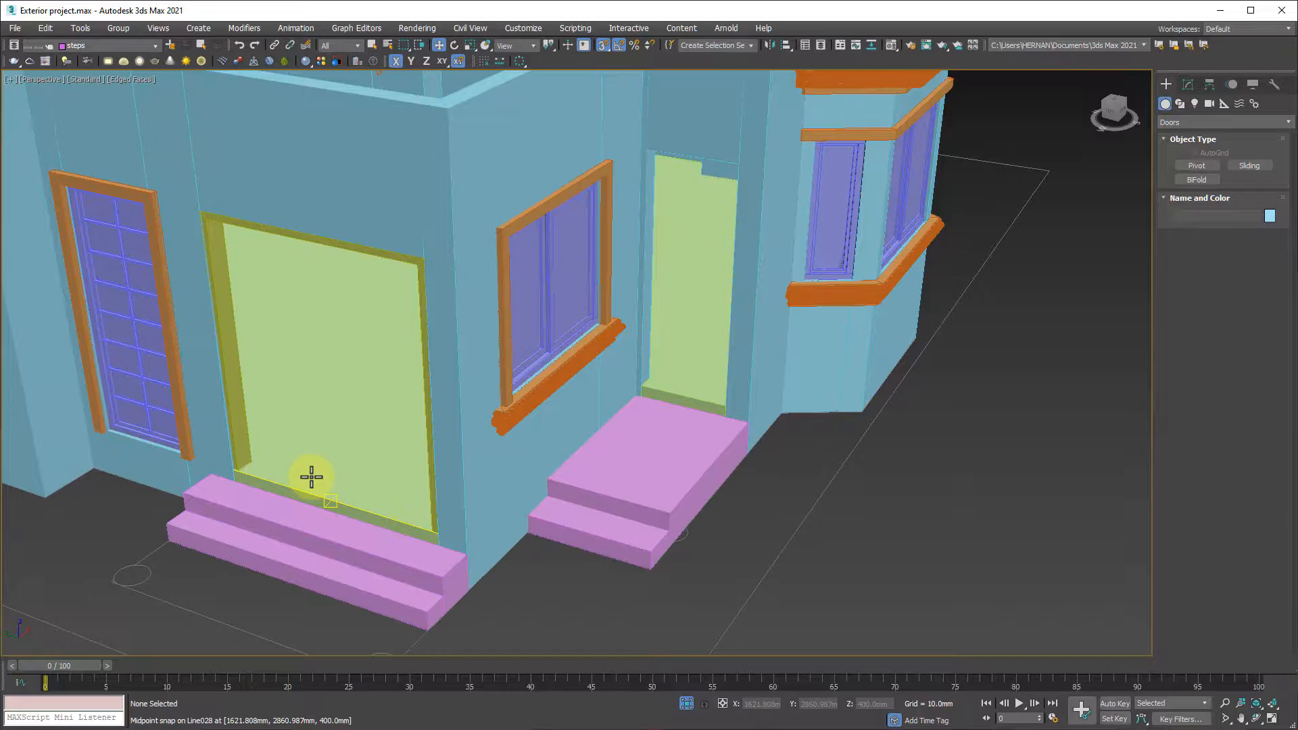
{"action": "left_click", "coordinate": [325, 470]}
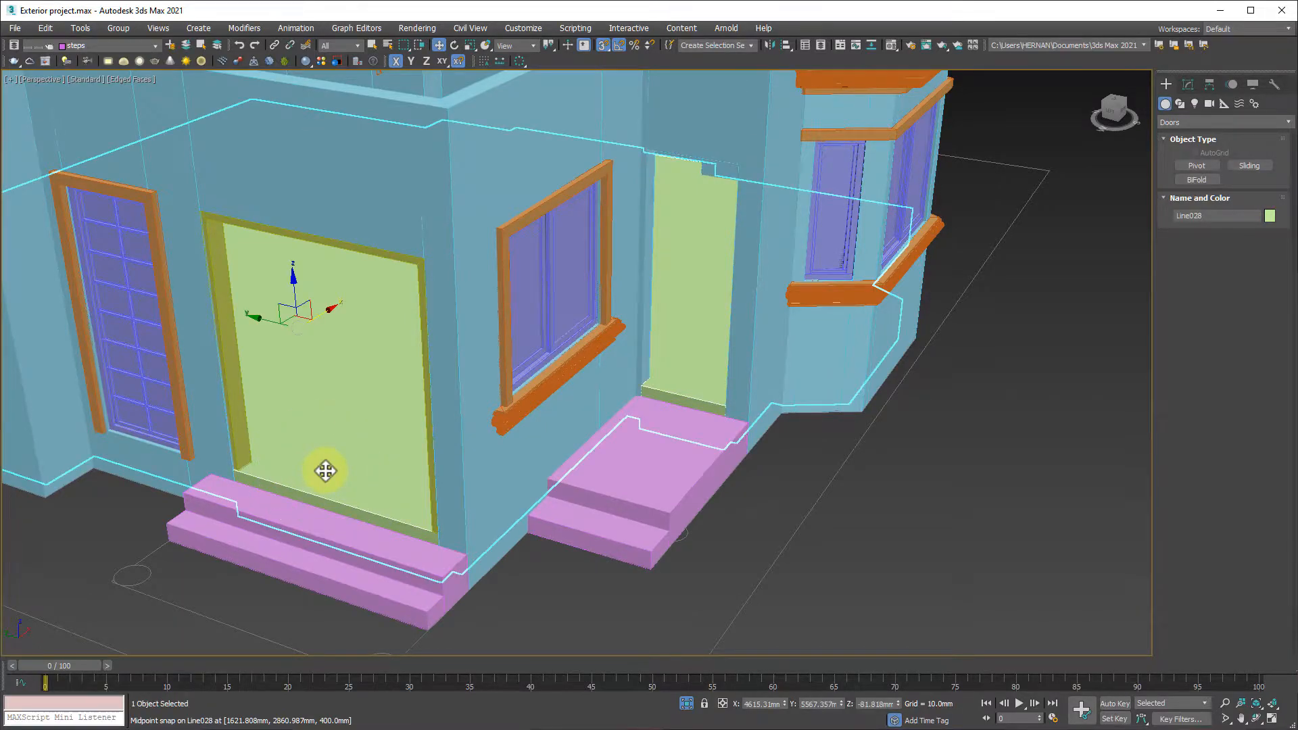
{"action": "left_click", "coordinate": [298, 545]}
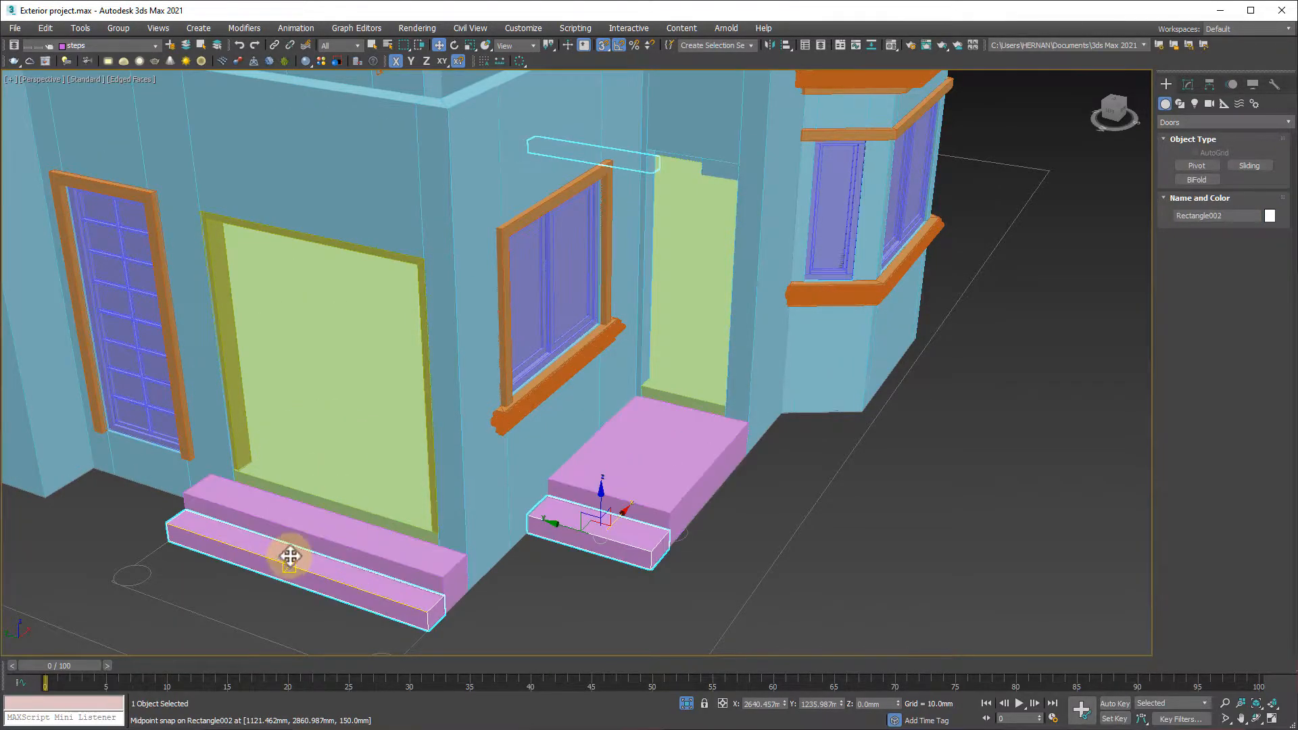
{"action": "left_click", "coordinate": [617, 484]}
{"action": "left_click", "coordinate": [594, 527]}
{"action": "left_click", "coordinate": [340, 484]}
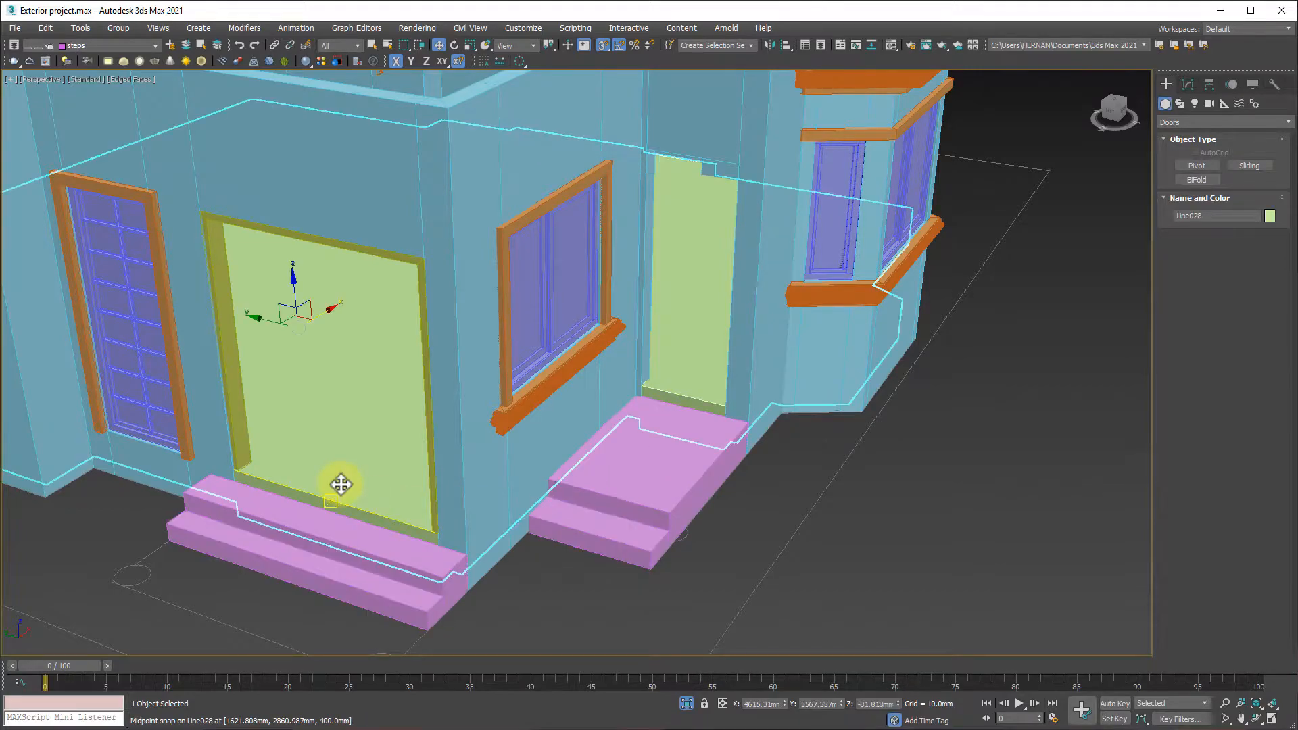
{"action": "scroll", "coordinate": [341, 484], "scroll_direction": "down", "scroll_amount": 5}
{"action": "middle_click_drag", "start_coordinate": [381, 463], "coordinate": [376, 492], "text": "alt"}
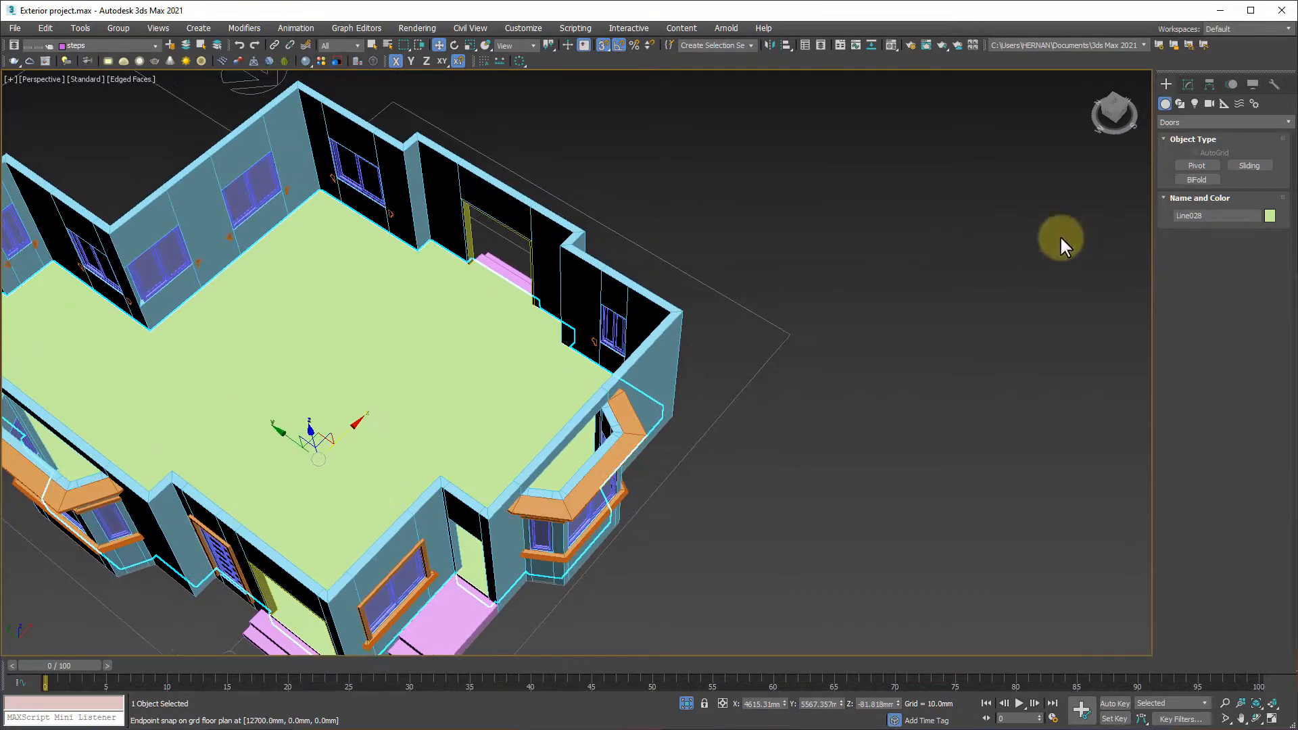
Review the Extrude modifiers on the ground floor slab and on the upper and lower entrance steps
{"action": "left_click", "coordinate": [1179, 83]}
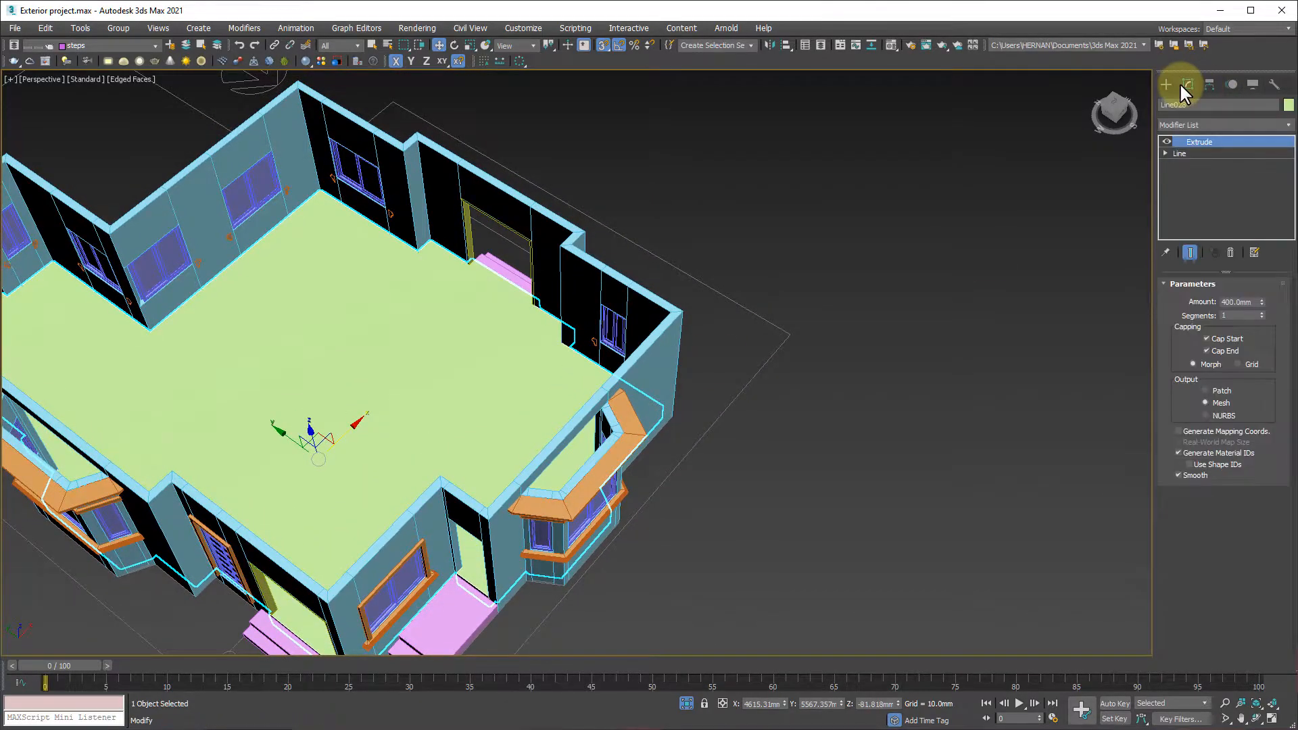
{"action": "left_click", "coordinate": [1166, 142]}
{"action": "left_click", "coordinate": [1166, 142]}
{"action": "middle_click_drag", "start_coordinate": [498, 464], "coordinate": [577, 410], "text": "alt"}
{"action": "scroll", "coordinate": [576, 411], "scroll_direction": "up", "scroll_amount": 4}
{"action": "left_click", "coordinate": [561, 443]}
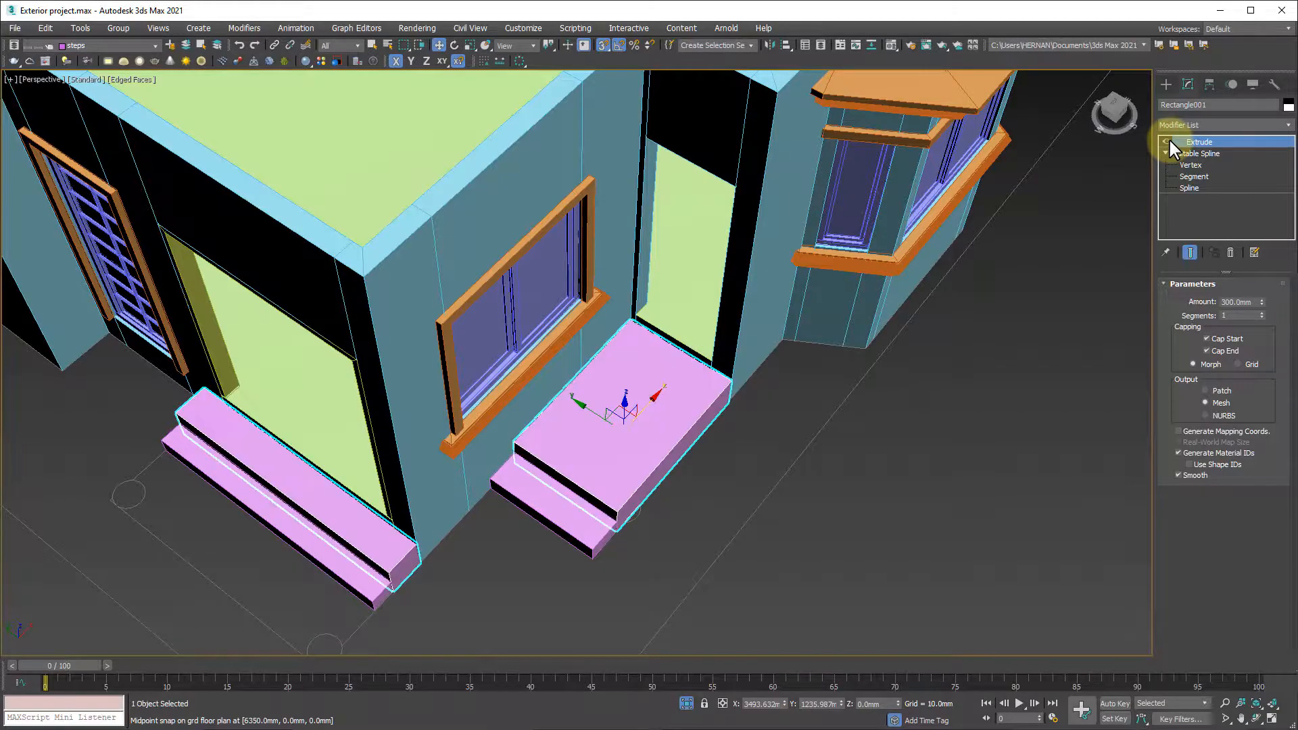
{"action": "left_click", "coordinate": [601, 514]}
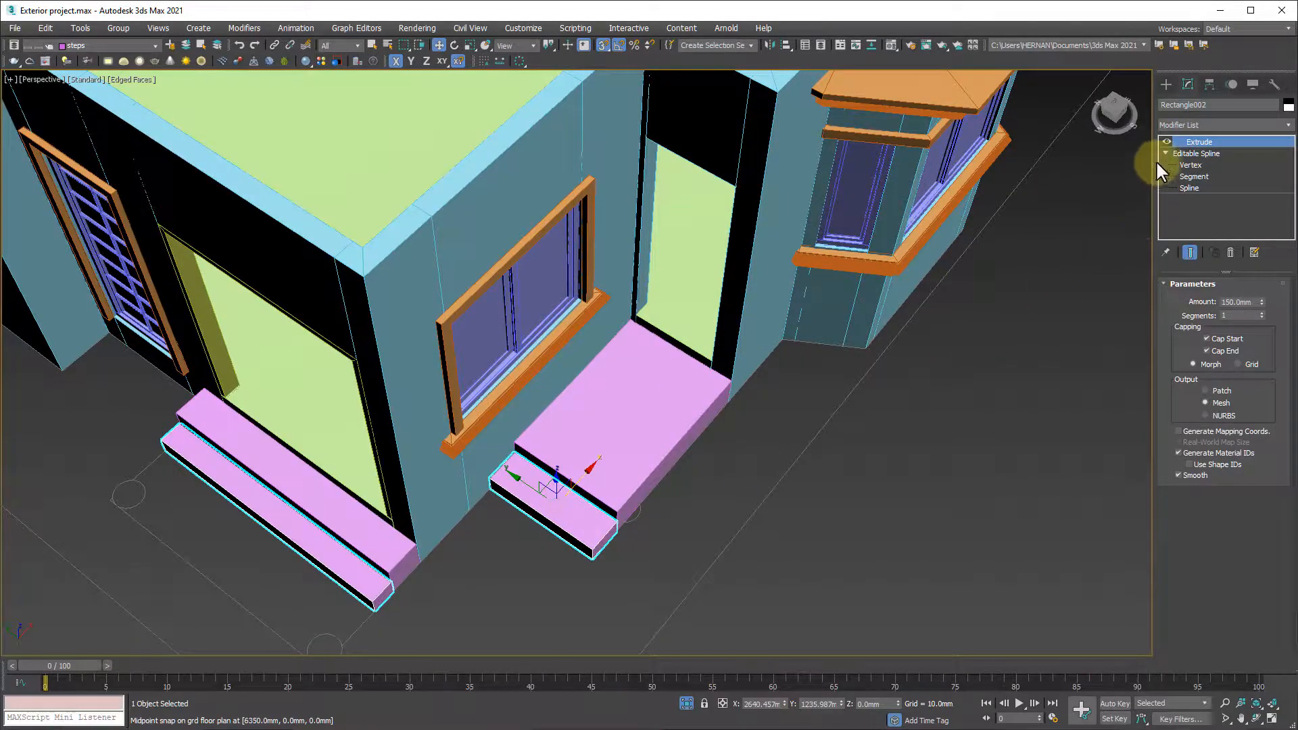
{"action": "left_click", "coordinate": [909, 446]}
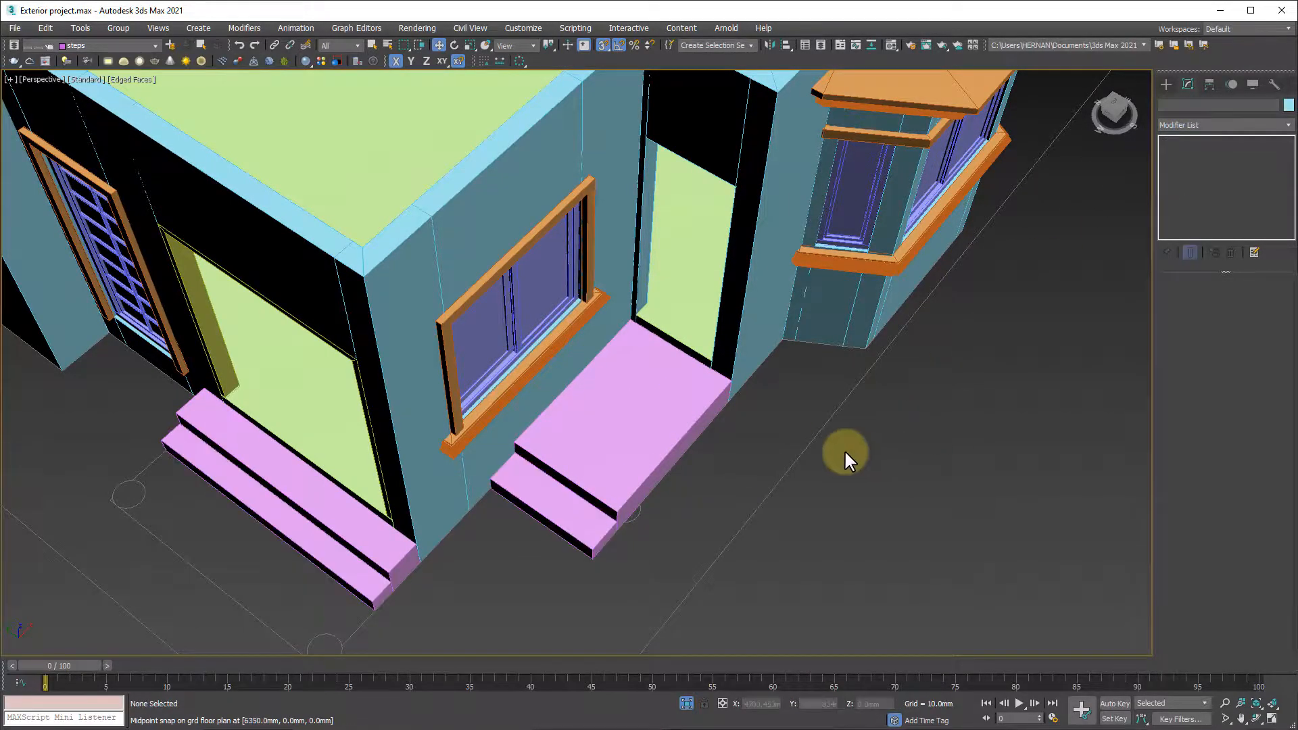
Isolate the main wall and the ground floor slab so the other objects are out of the way
{"action": "scroll", "coordinate": [718, 348], "scroll_direction": "down", "scroll_amount": 4}
{"action": "scroll", "coordinate": [649, 440], "scroll_direction": "up", "scroll_amount": 8}
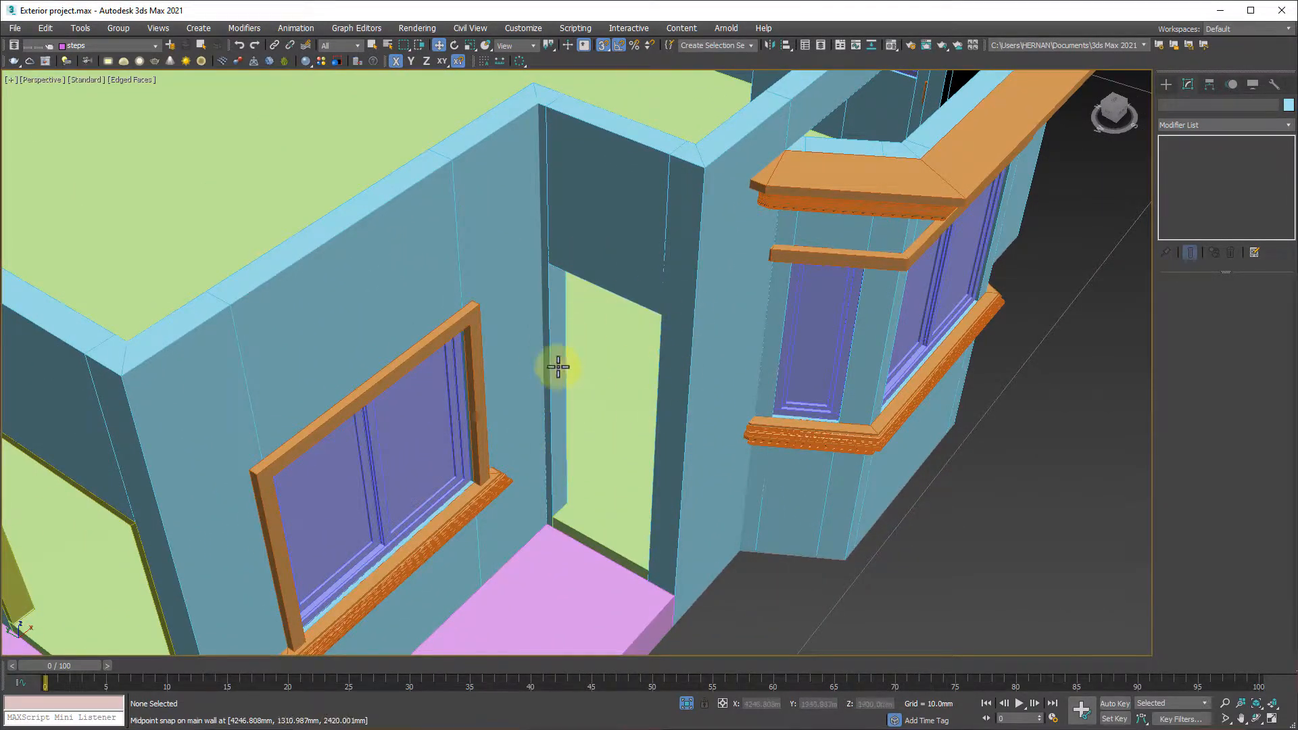
{"action": "left_click", "coordinate": [585, 265]}
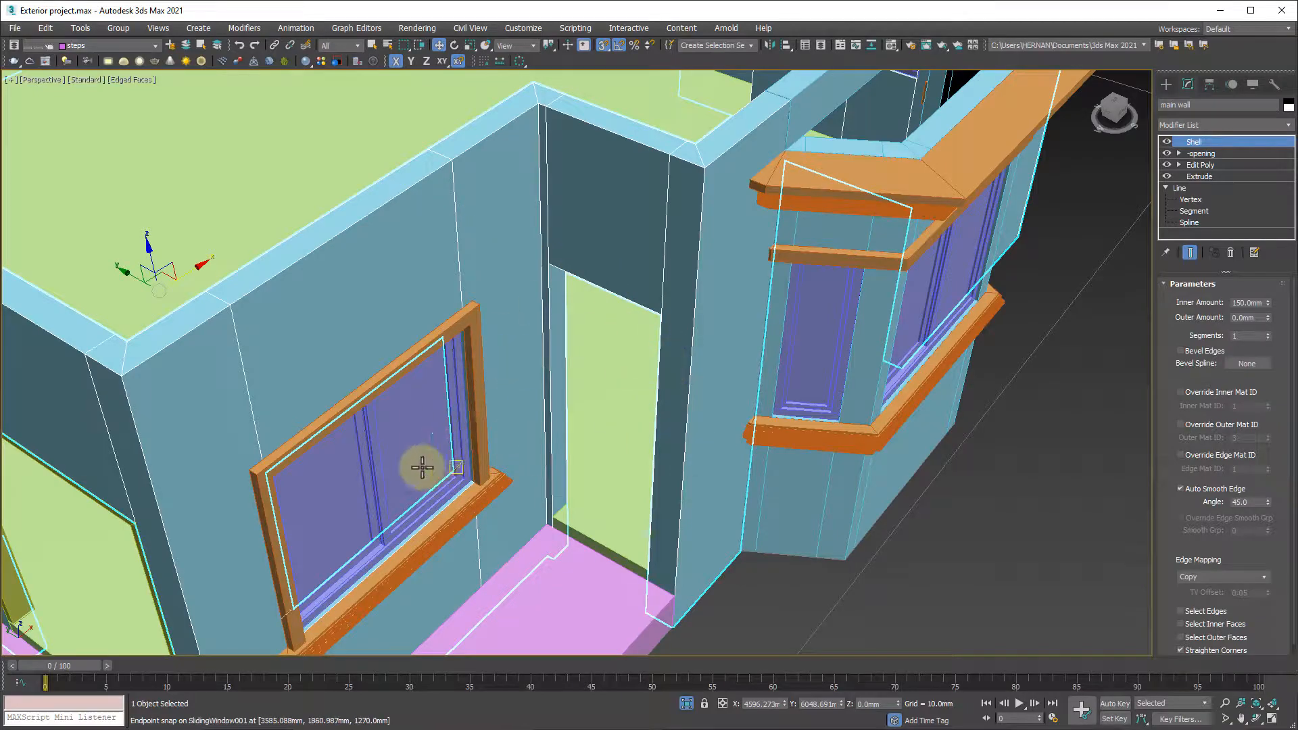
{"action": "left_click", "coordinate": [609, 474], "text": "ctrl"}
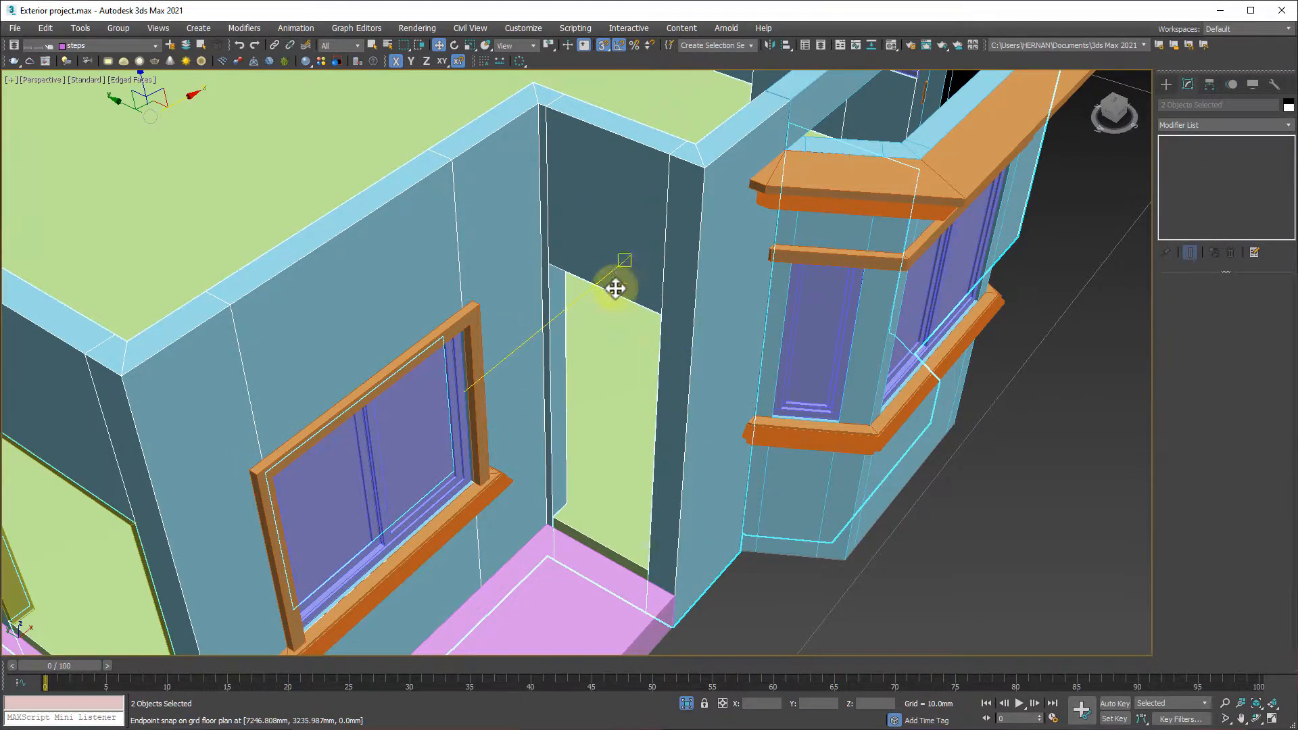
{"action": "right_click", "coordinate": [597, 451]}
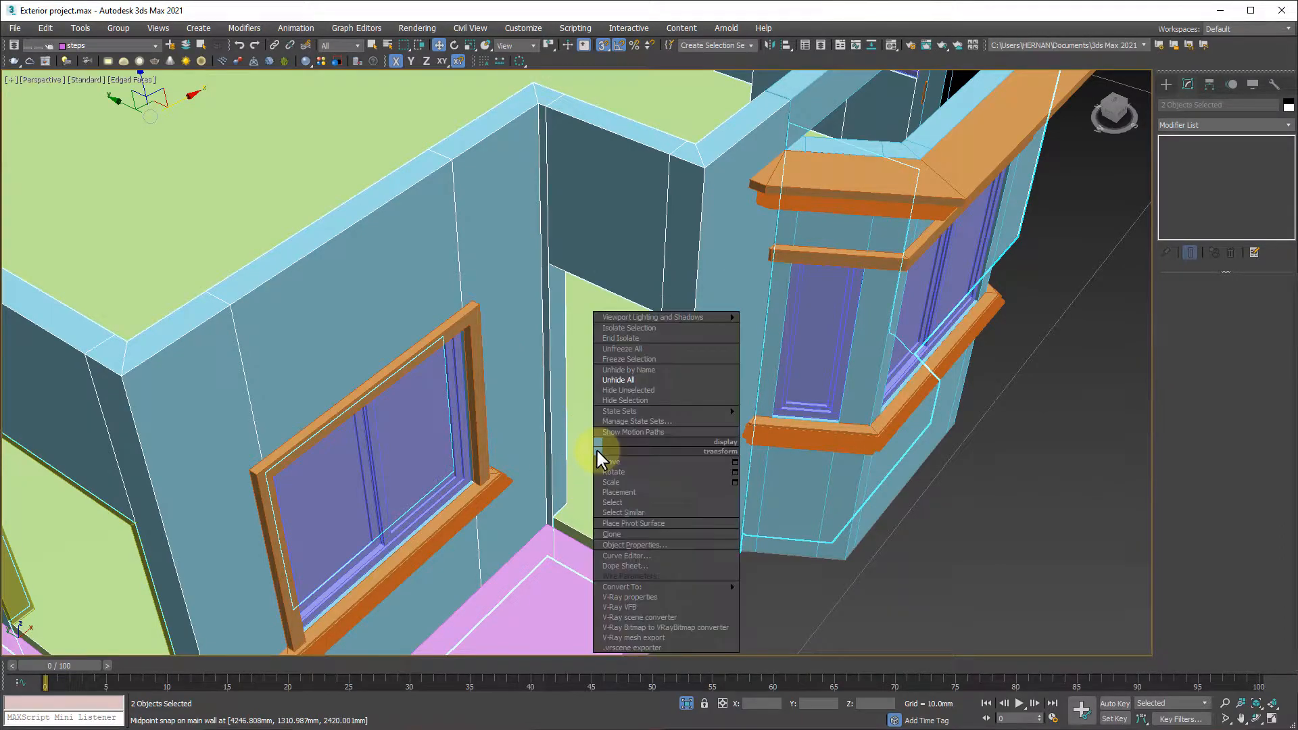
{"action": "left_click", "coordinate": [617, 331]}
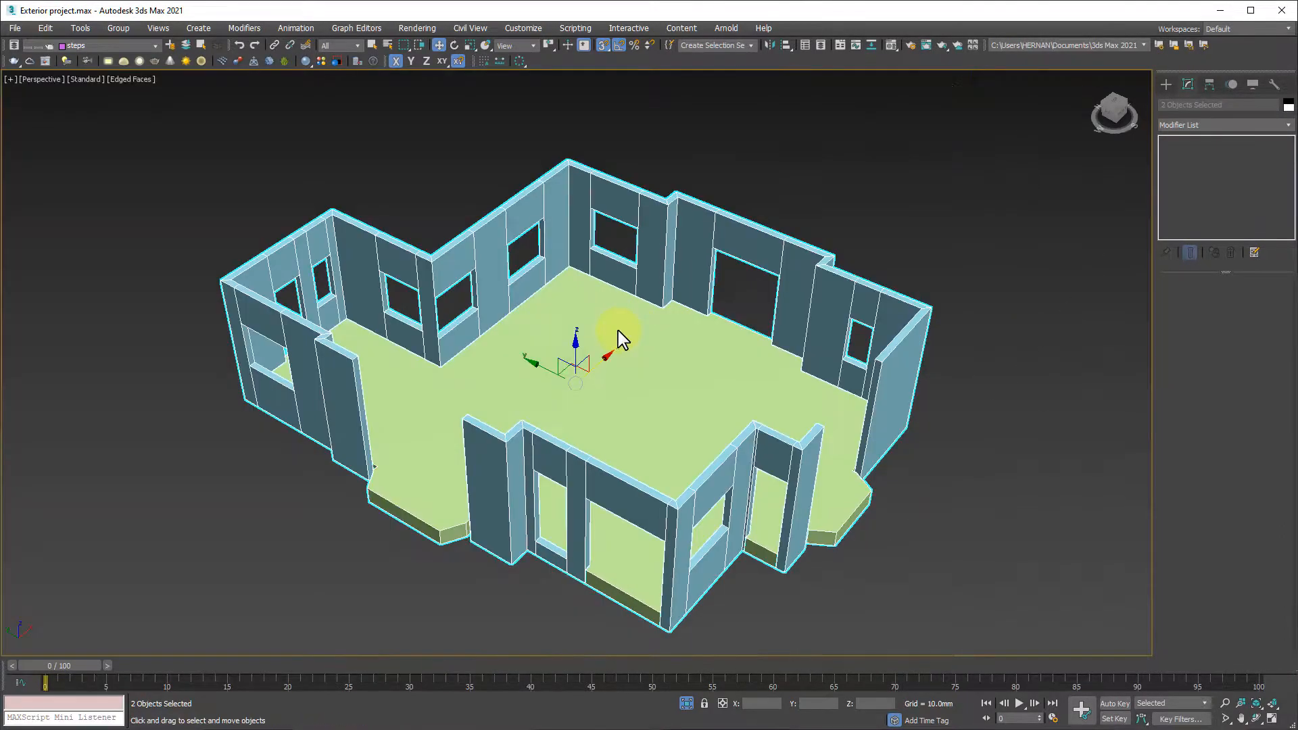
Clear the selection and set the geometry creation category to Doors
{"action": "middle_click_drag", "start_coordinate": [730, 603], "coordinate": [627, 522]}
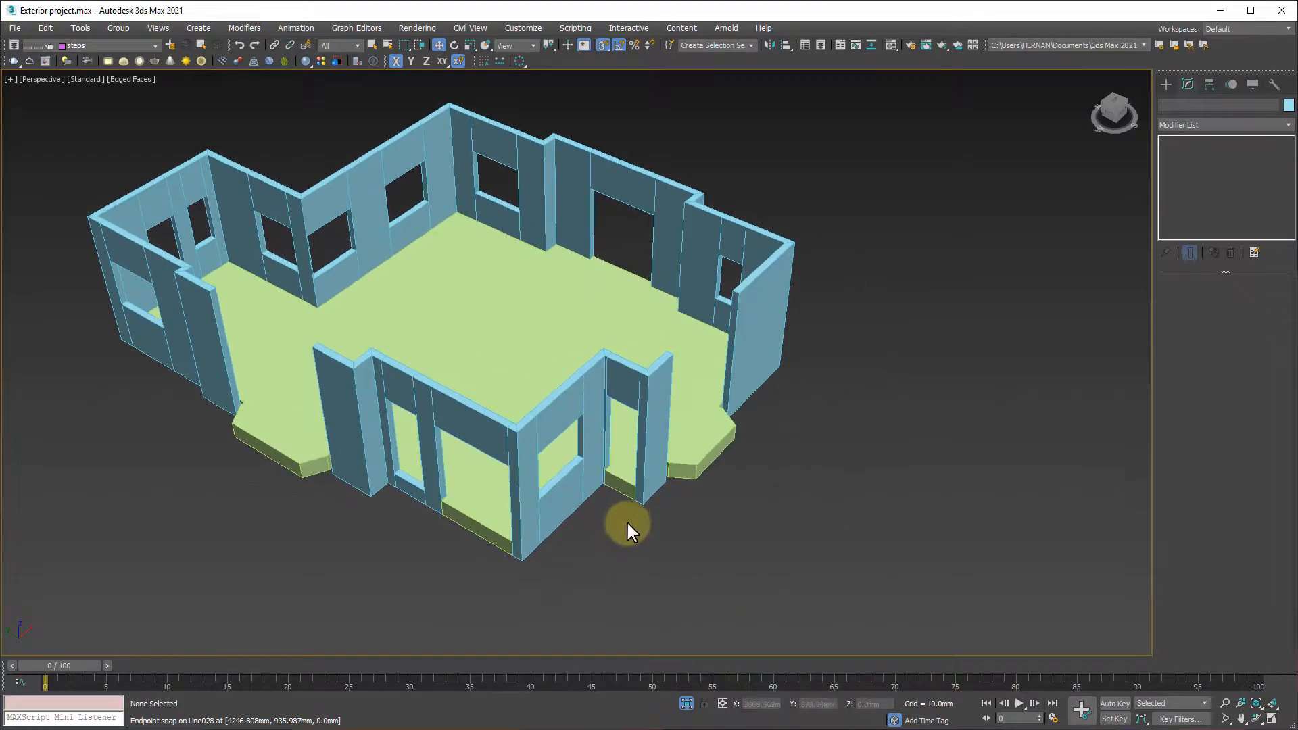
{"action": "scroll", "coordinate": [627, 522], "scroll_direction": "up", "scroll_amount": 4}
{"action": "middle_click_drag", "start_coordinate": [606, 371], "coordinate": [571, 404]}
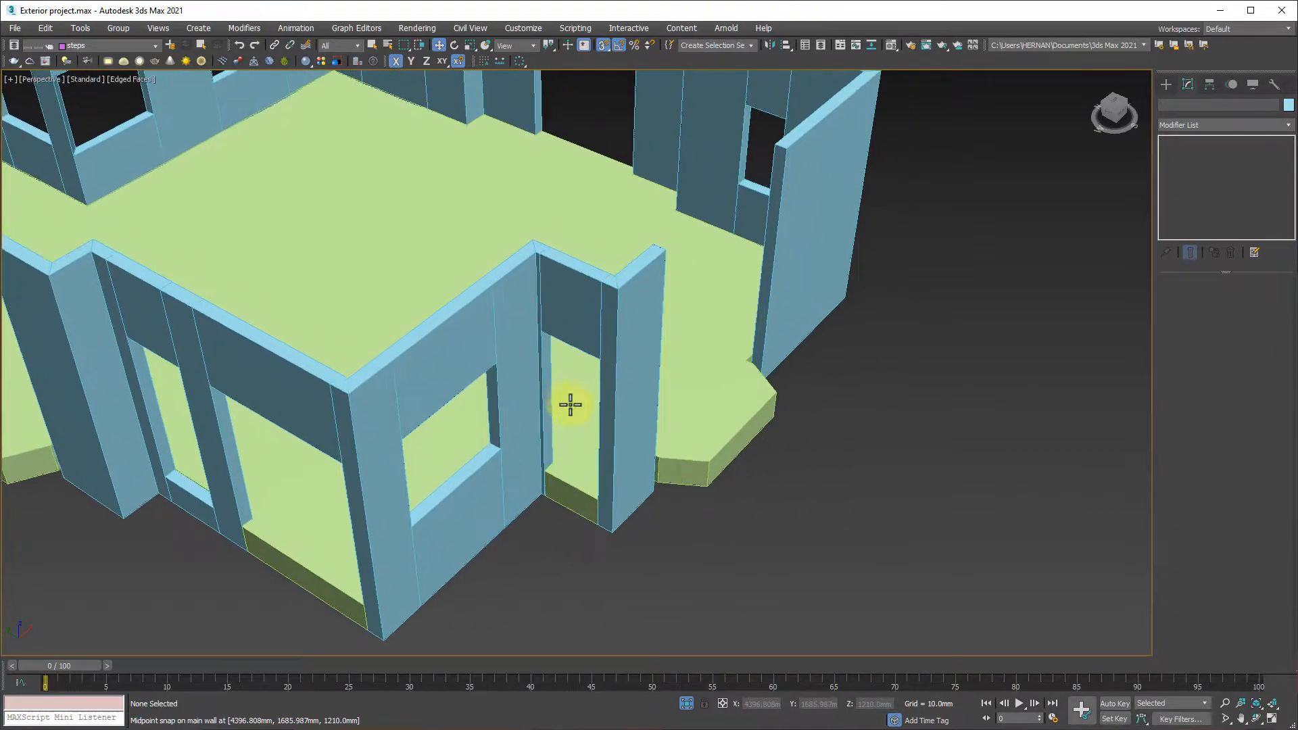
{"action": "left_click", "coordinate": [1167, 84]}
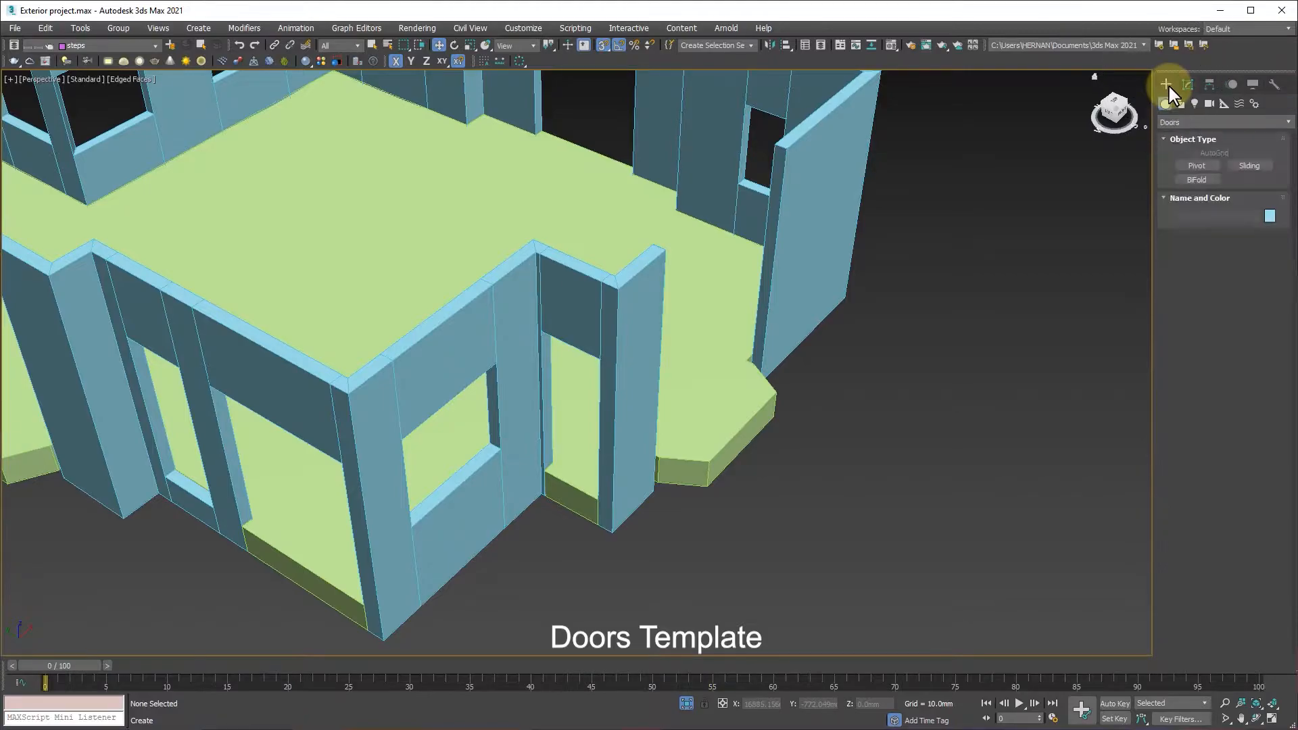
{"action": "left_click", "coordinate": [1184, 122]}
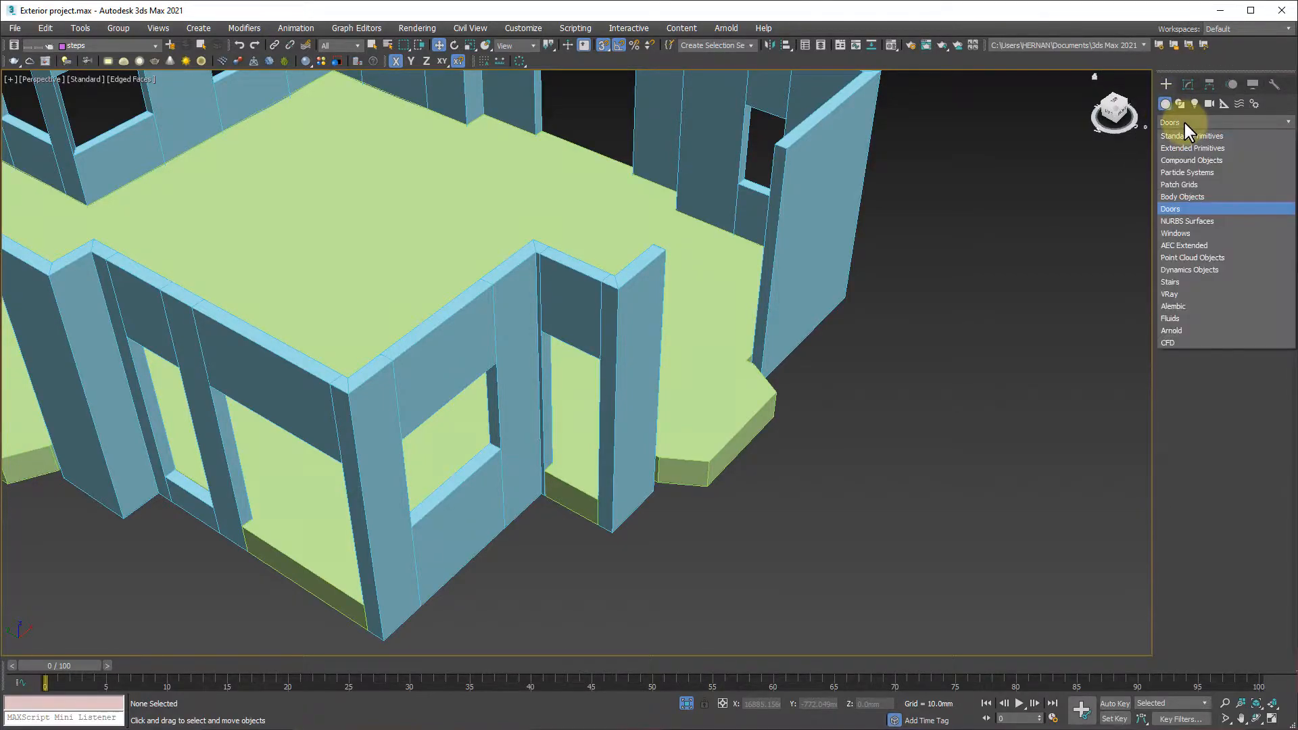
{"action": "left_click", "coordinate": [1173, 210]}
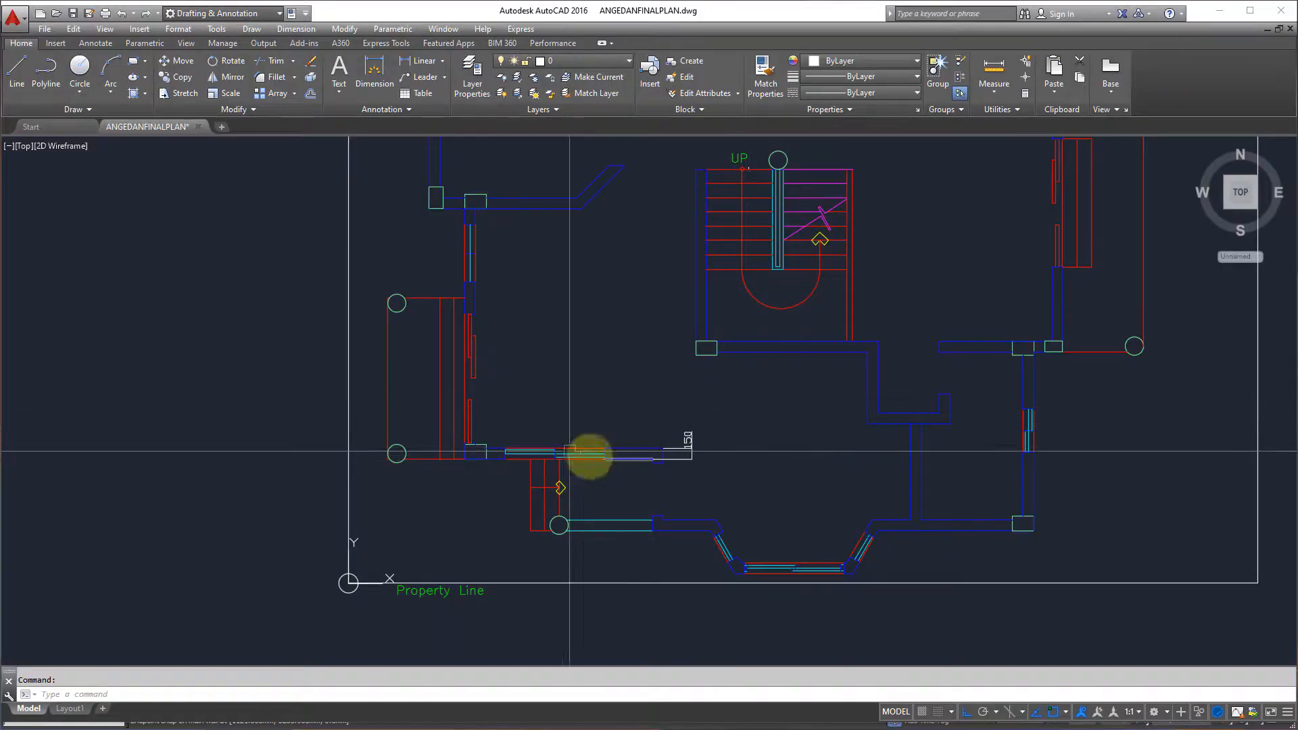
Switch to AutoCAD and examine the door designs in the left side elevation of the house plan
{"action": "scroll", "coordinate": [424, 315], "scroll_direction": "down", "scroll_amount": 3}
{"action": "middle_click_drag", "start_coordinate": [423, 316], "coordinate": [593, 410]}
{"action": "scroll", "coordinate": [608, 413], "scroll_direction": "down", "scroll_amount": 4}
{"action": "middle_click_drag", "start_coordinate": [629, 338], "coordinate": [614, 478]}
{"action": "middle_click_drag", "start_coordinate": [628, 245], "coordinate": [622, 364]}
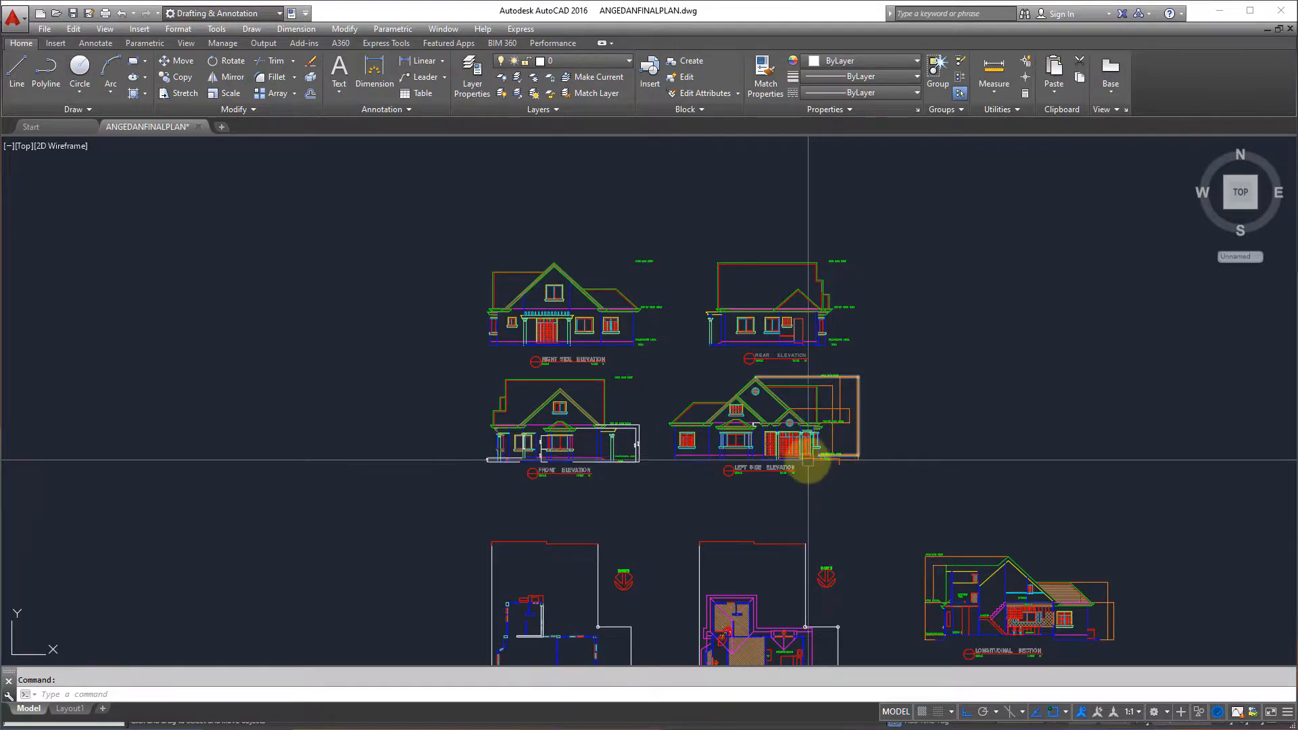
{"action": "scroll", "coordinate": [802, 443], "scroll_direction": "up", "scroll_amount": 6}
{"action": "scroll", "coordinate": [801, 442], "scroll_direction": "up", "scroll_amount": 6}
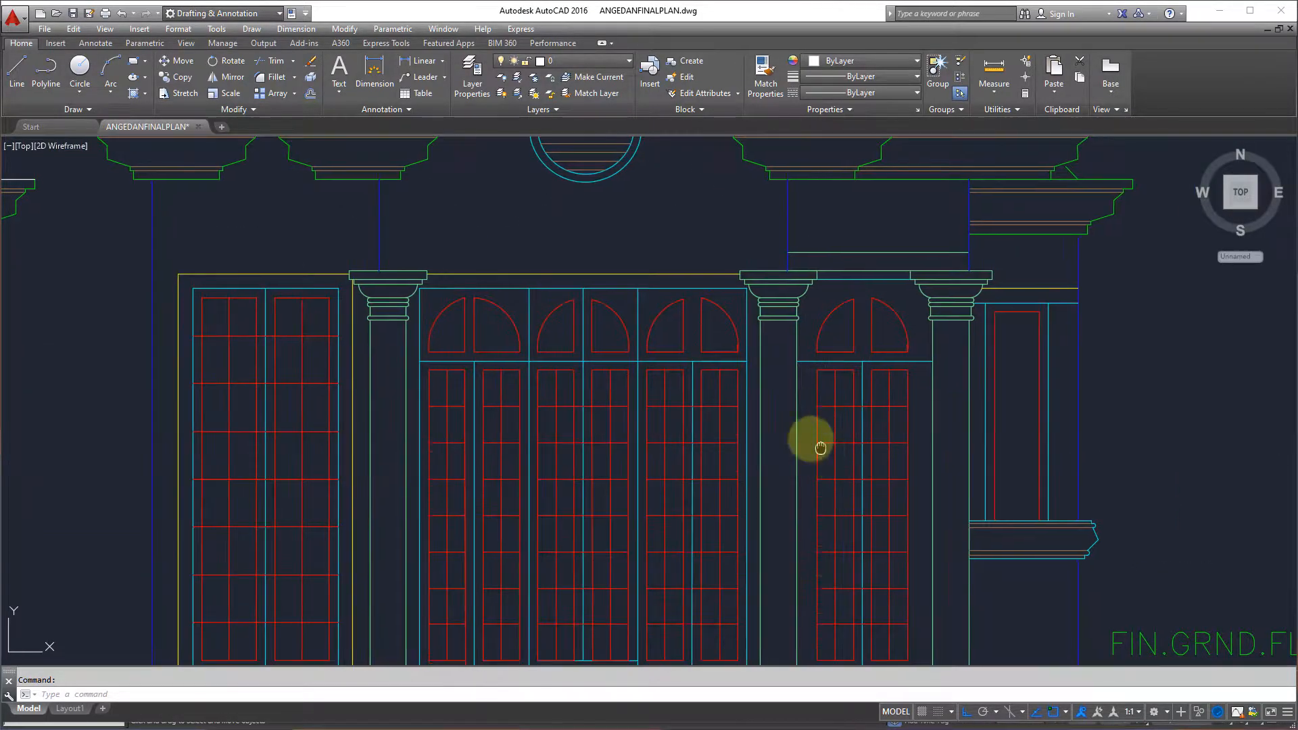
{"action": "middle_click_drag", "start_coordinate": [820, 448], "coordinate": [728, 336]}
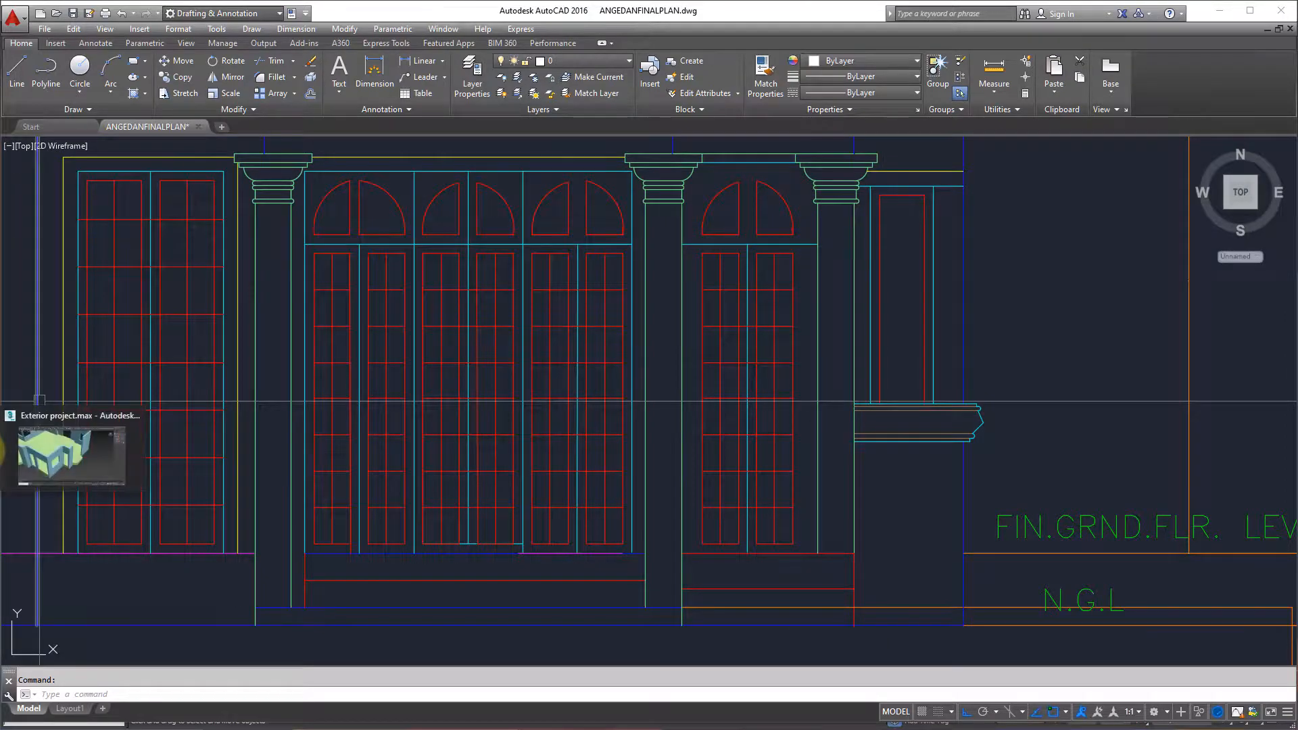
Switch back to 3ds Max and start a Pivot door with the Width/Depth/Height creation method at the narrow doorway
{"action": "left_click", "coordinate": [13, 438]}
{"action": "left_click", "coordinate": [1197, 164]}
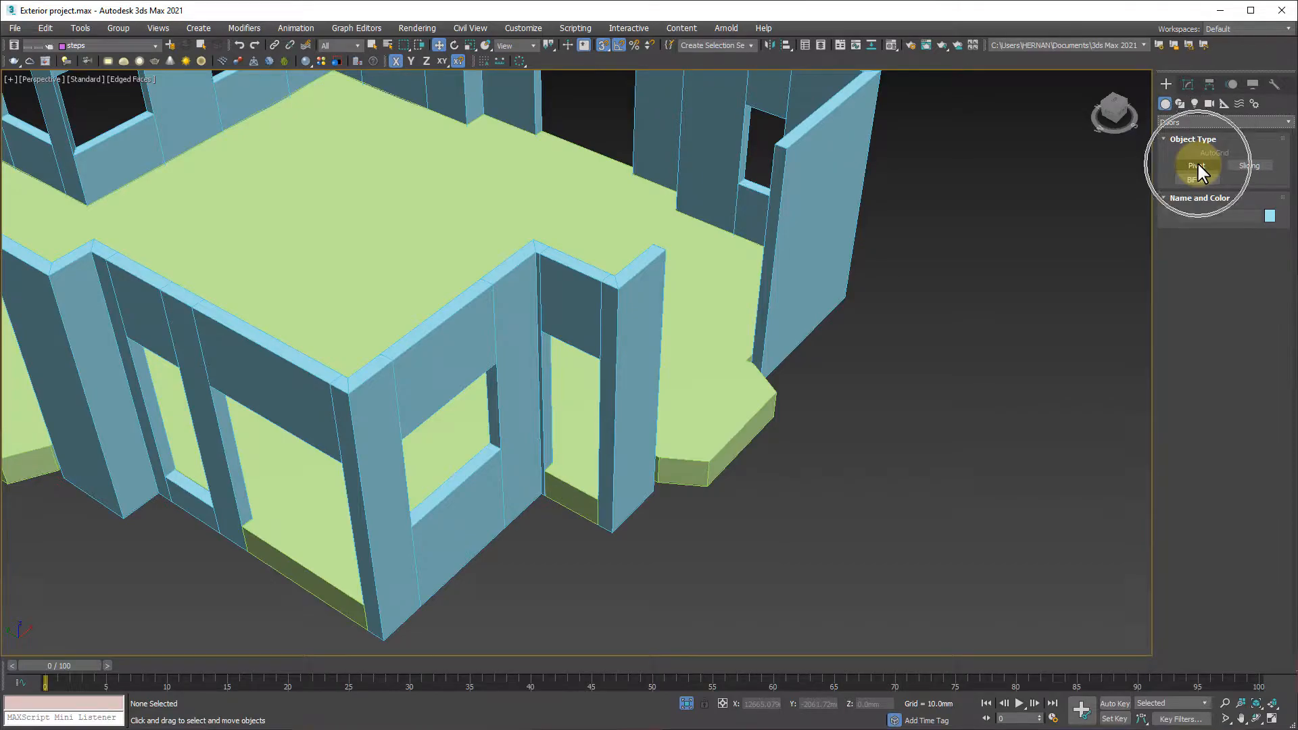
{"action": "mouse_move", "coordinate": [749, 443]}
{"action": "middle_mouse_down"}
{"action": "mouse_move", "coordinate": [738, 455]}
{"action": "mouse_move", "coordinate": [753, 447]}
{"action": "middle_mouse_up"}
{"action": "middle_click_drag", "start_coordinate": [692, 372], "coordinate": [687, 390]}
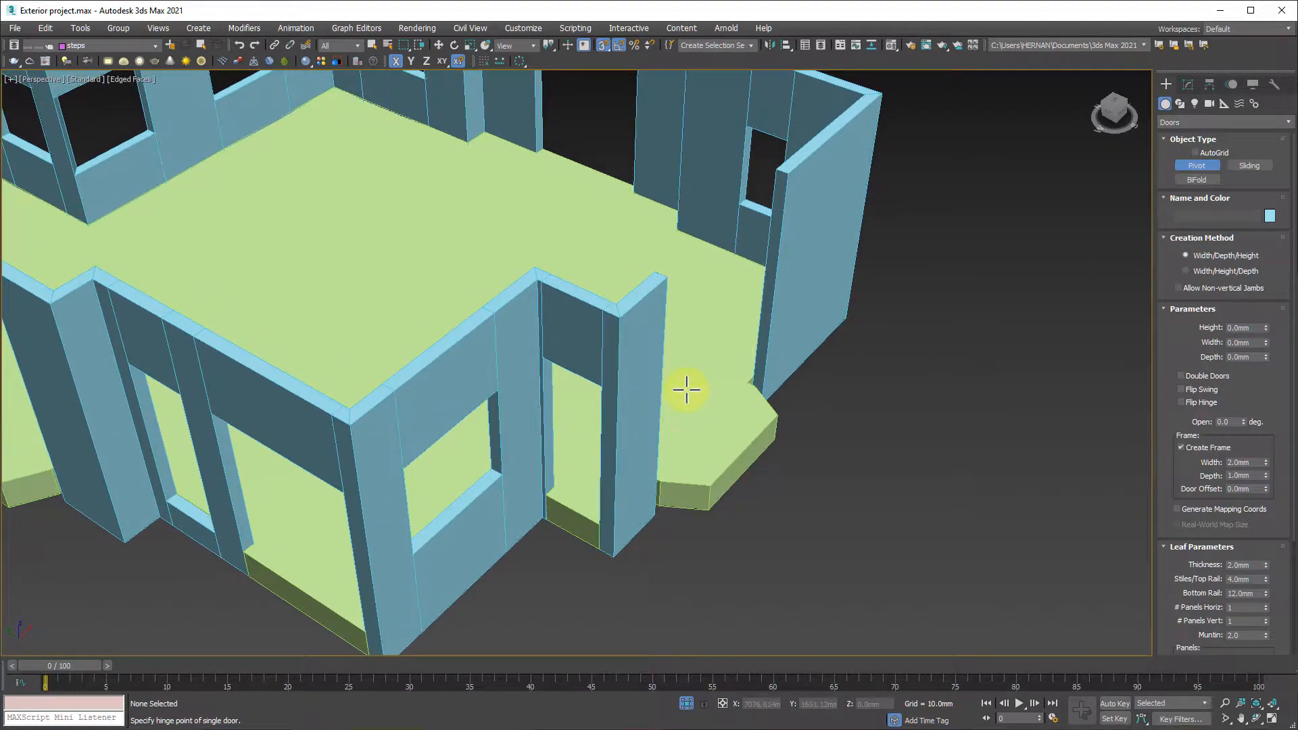
{"action": "scroll", "coordinate": [686, 389], "scroll_direction": "up", "scroll_amount": 3}
{"action": "middle_click_drag", "start_coordinate": [660, 420], "coordinate": [724, 414]}
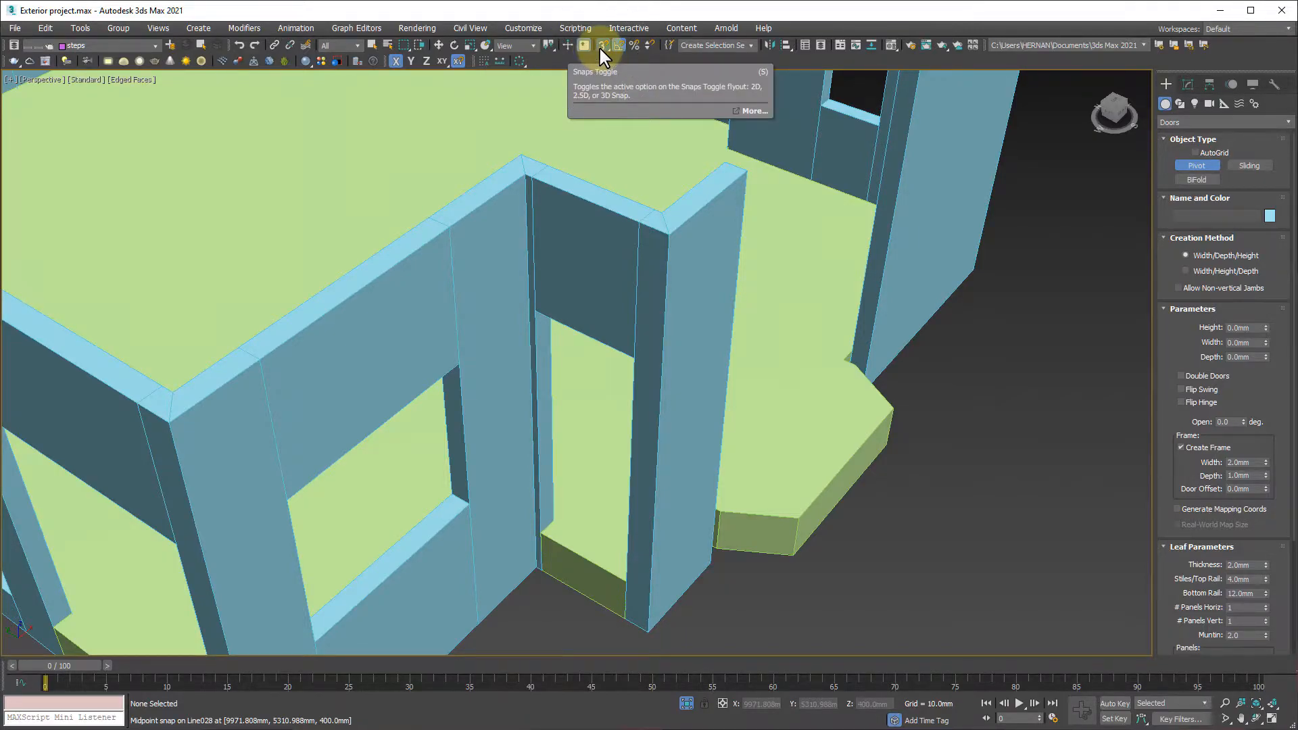
{"action": "left_click", "coordinate": [1206, 257]}
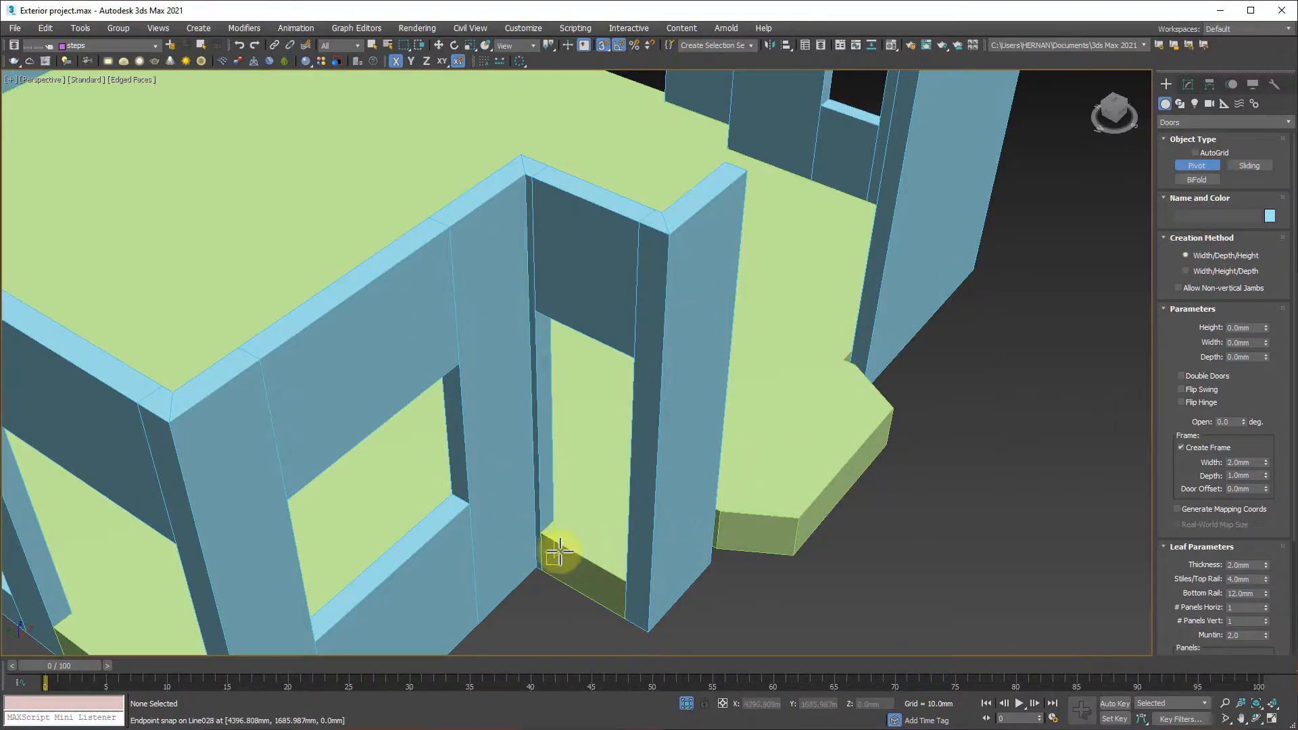
Create a pivot door snapped to the narrow doorway's corners, 750 mm wide, 150 mm deep and 2020 mm high
{"action": "left_click_drag", "start_coordinate": [630, 579], "coordinate": [540, 541]}
{"action": "left_click", "coordinate": [538, 541]}
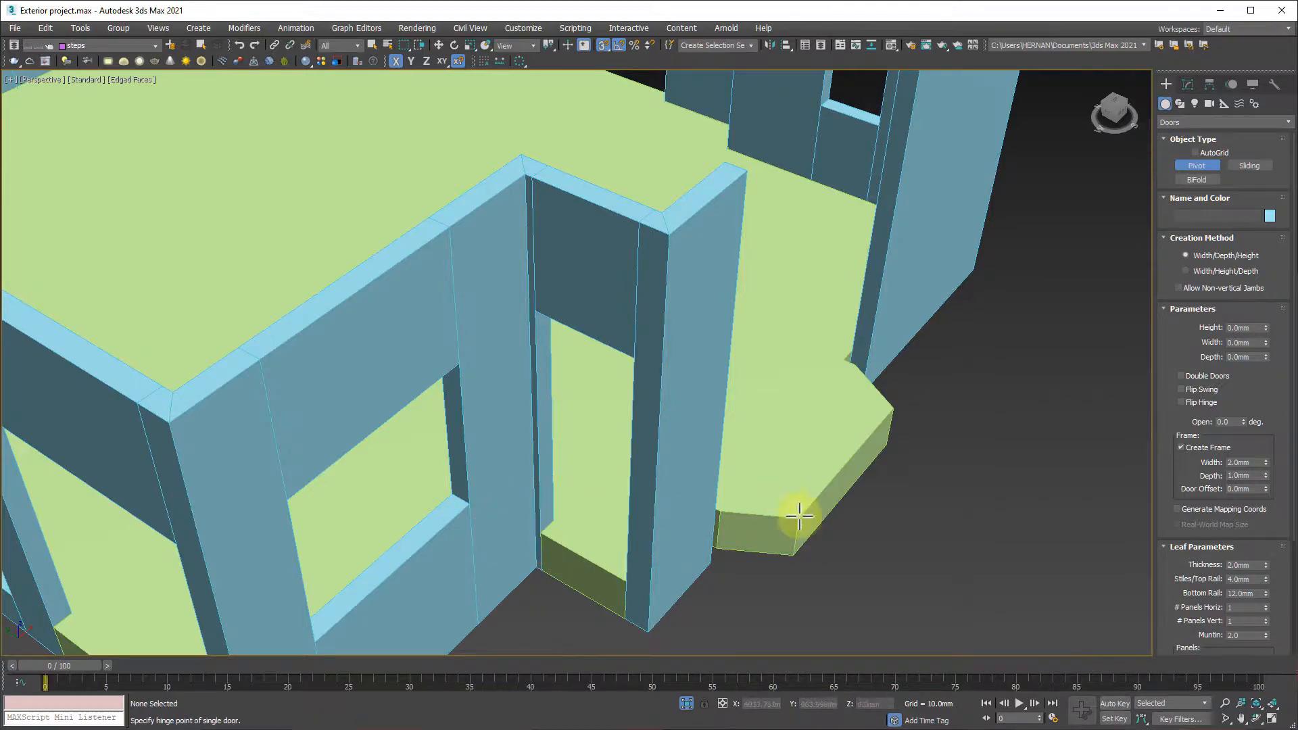
{"action": "left_click", "coordinate": [624, 581]}
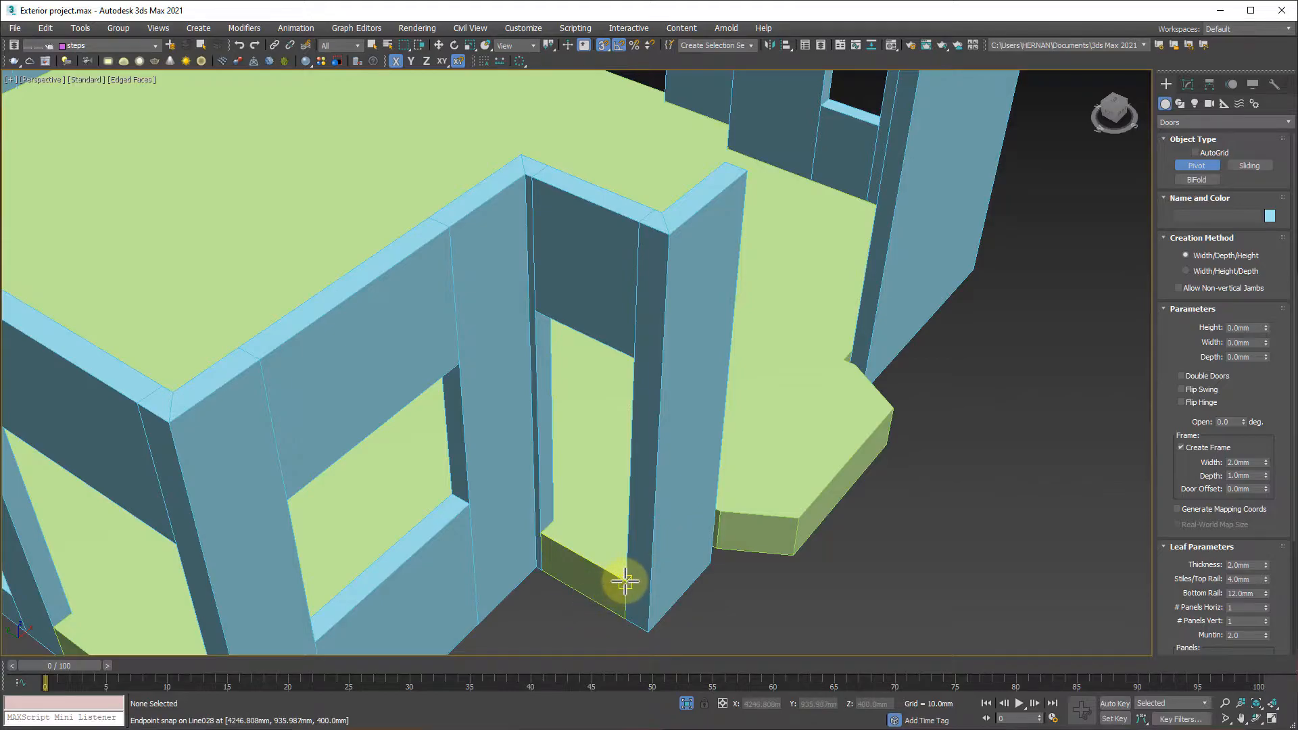
{"action": "left_click_drag", "start_coordinate": [623, 581], "coordinate": [541, 535]}
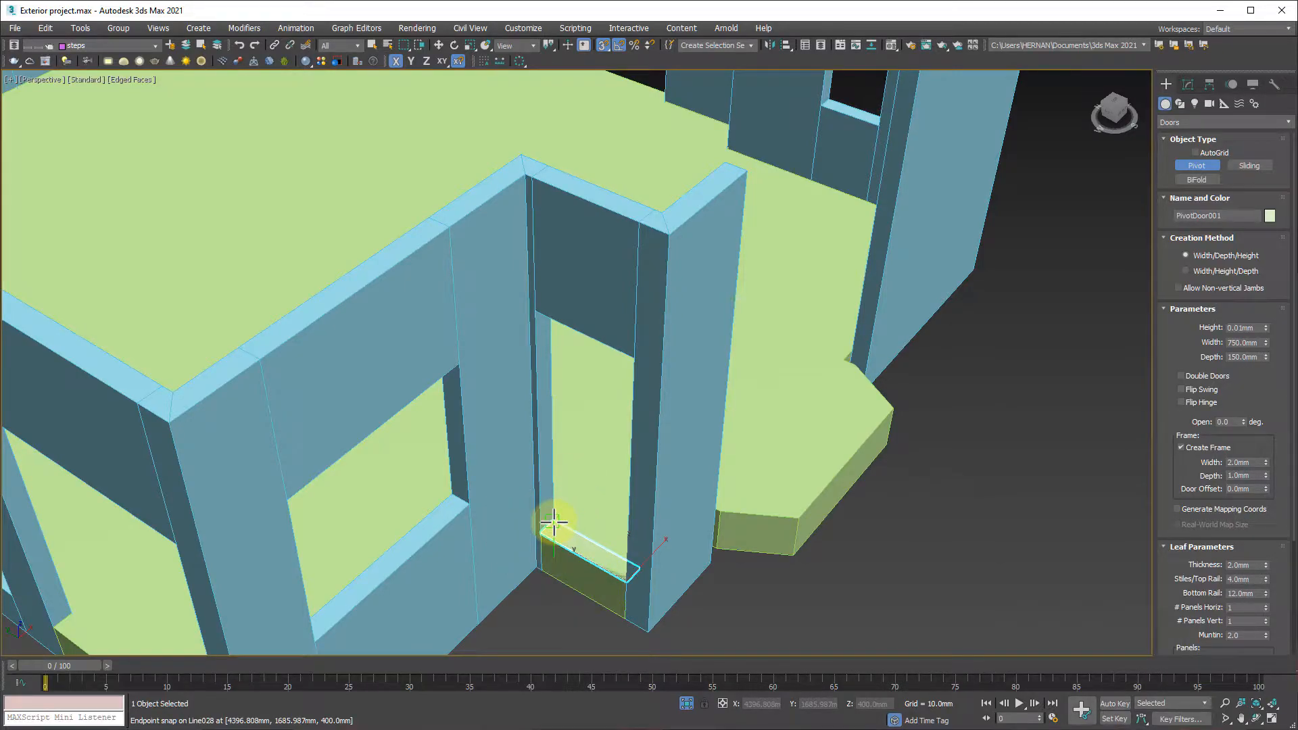
{"action": "left_click", "coordinate": [554, 294]}
Open the pivot door to 43.5 degrees and flip its swing direction
{"action": "middle_click_drag", "start_coordinate": [640, 428], "coordinate": [602, 443], "text": "alt"}
{"action": "scroll", "coordinate": [595, 400], "scroll_direction": "up", "scroll_amount": 3}
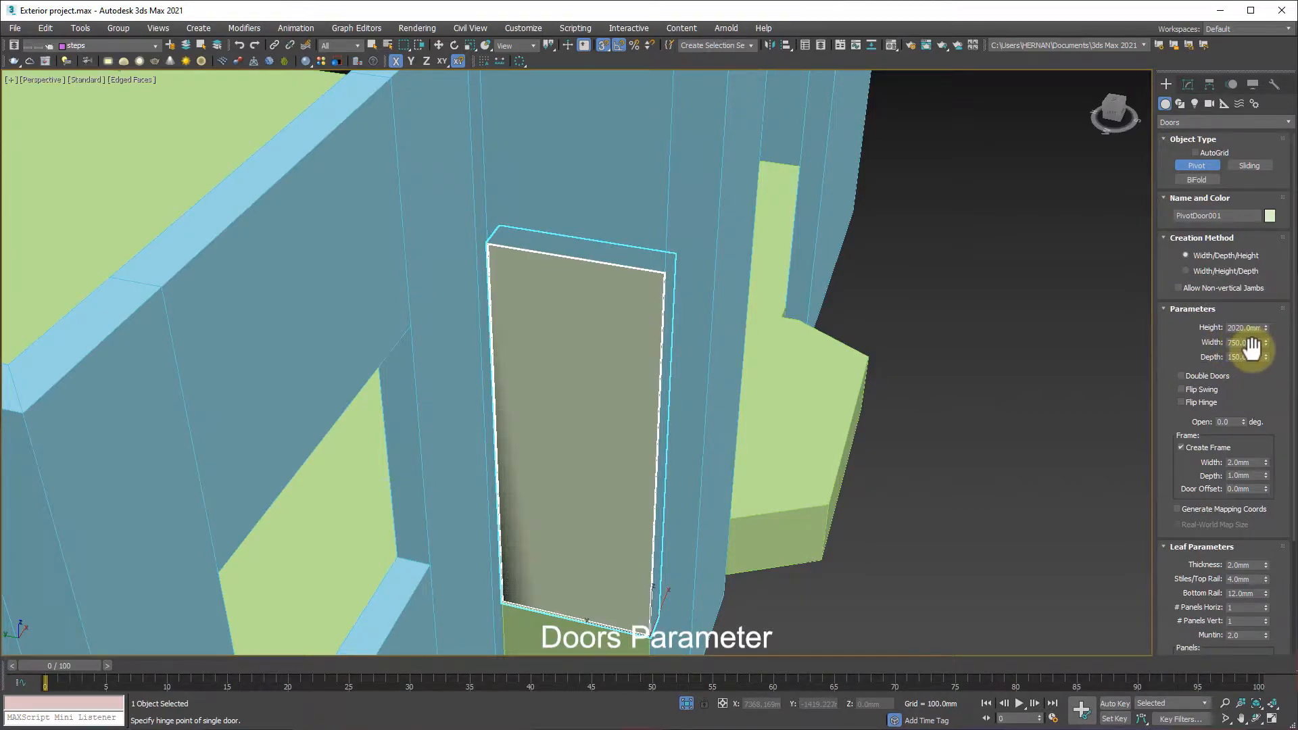
{"action": "left_click_drag", "start_coordinate": [1175, 338], "coordinate": [1179, 295]}
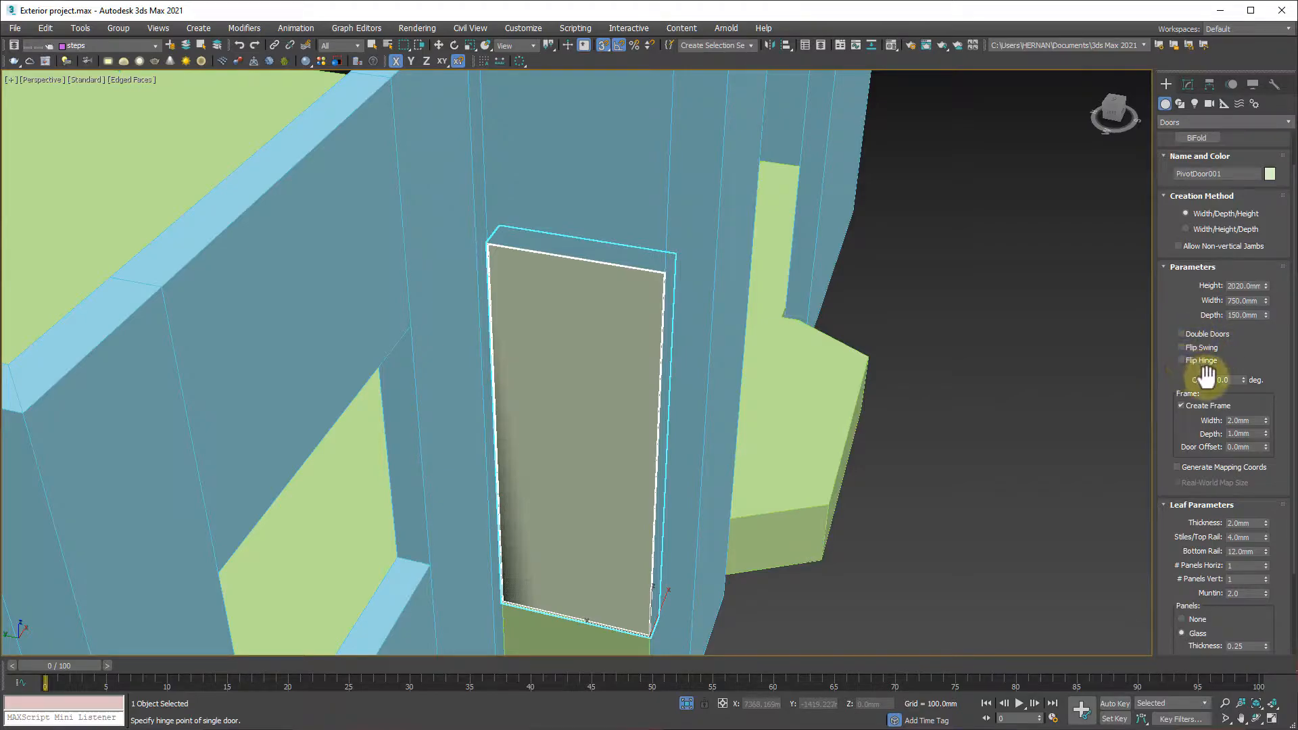
{"action": "left_click_drag", "start_coordinate": [1247, 357], "coordinate": [1239, 200]}
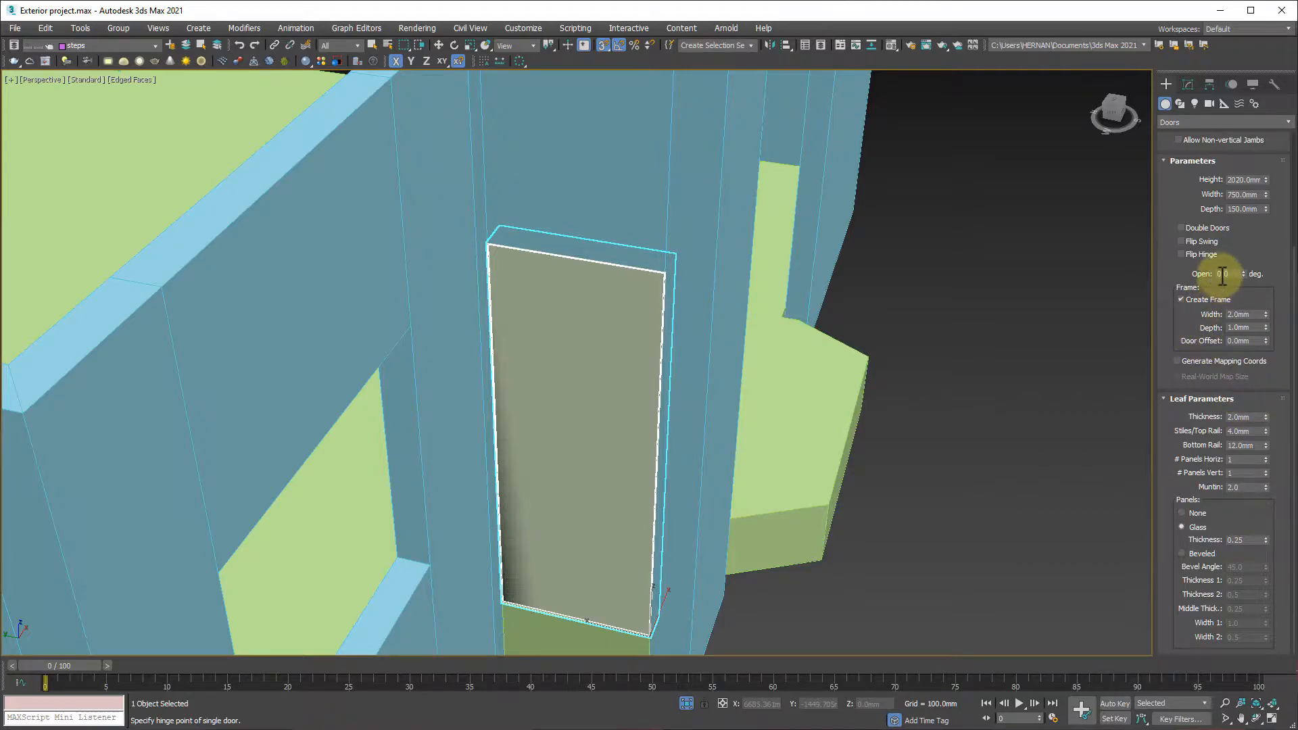
{"action": "left_click_drag", "start_coordinate": [1242, 274], "coordinate": [1243, 223]}
{"action": "middle_click_drag", "start_coordinate": [648, 356], "coordinate": [637, 424], "text": "alt"}
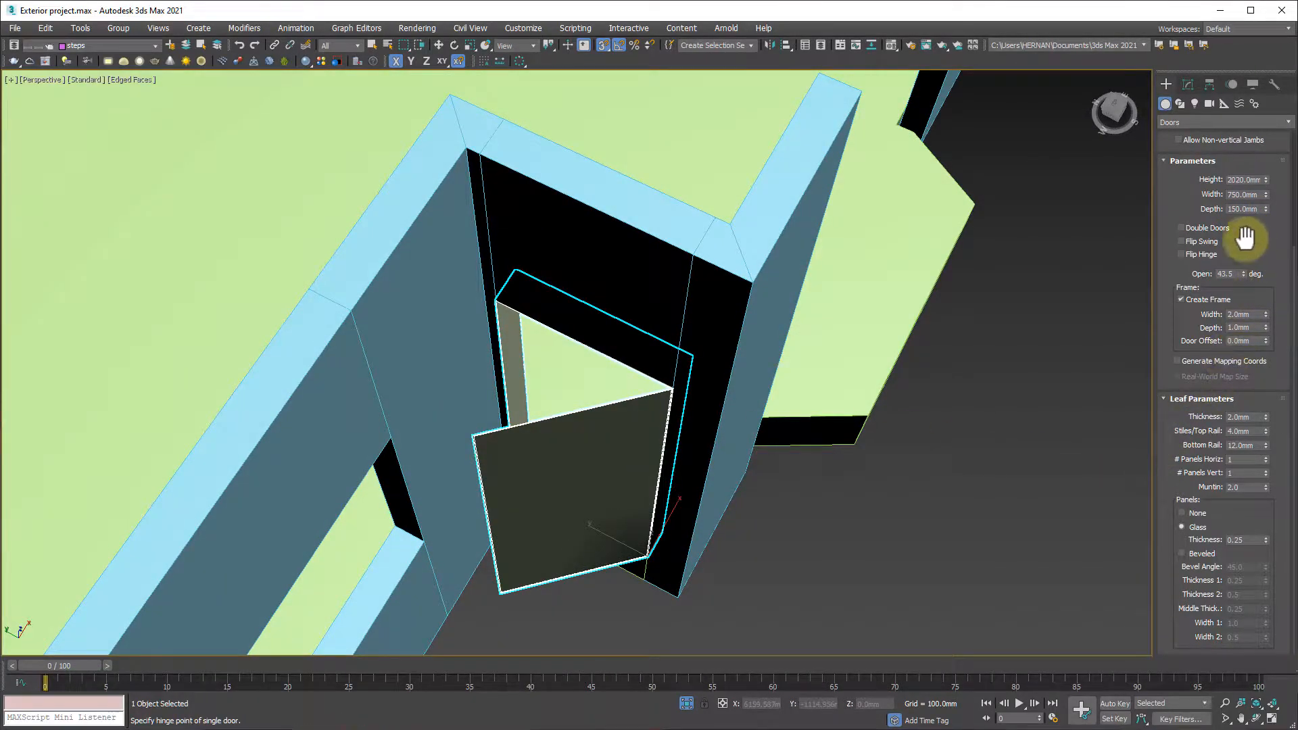
{"action": "left_click", "coordinate": [1186, 242]}
{"action": "middle_click_drag", "start_coordinate": [575, 524], "coordinate": [565, 486], "text": "alt"}
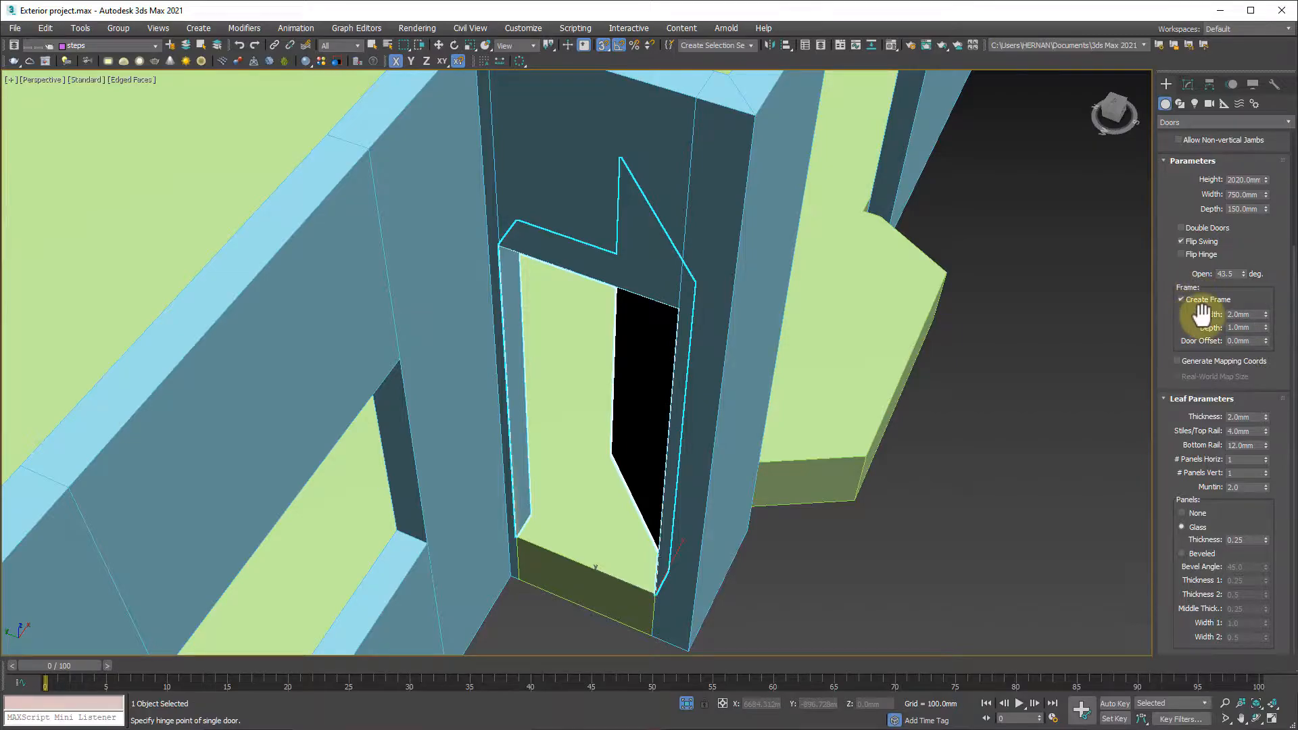
Set the pivot door's frame width to 50 mm
{"action": "left_click_drag", "start_coordinate": [1258, 317], "coordinate": [1203, 321]}
{"action": "middle_click_drag", "start_coordinate": [636, 467], "coordinate": [637, 450], "text": "alt"}
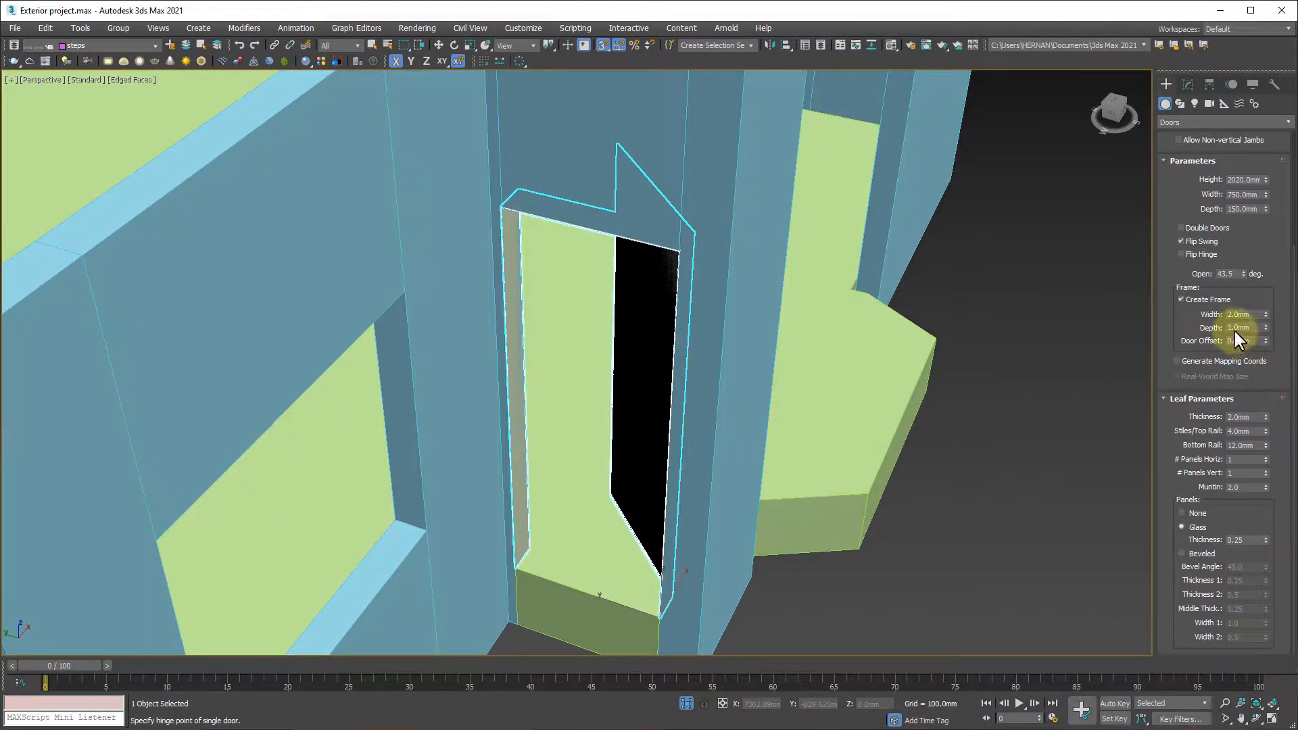
{"action": "left_click_drag", "start_coordinate": [1255, 316], "coordinate": [1183, 319]}
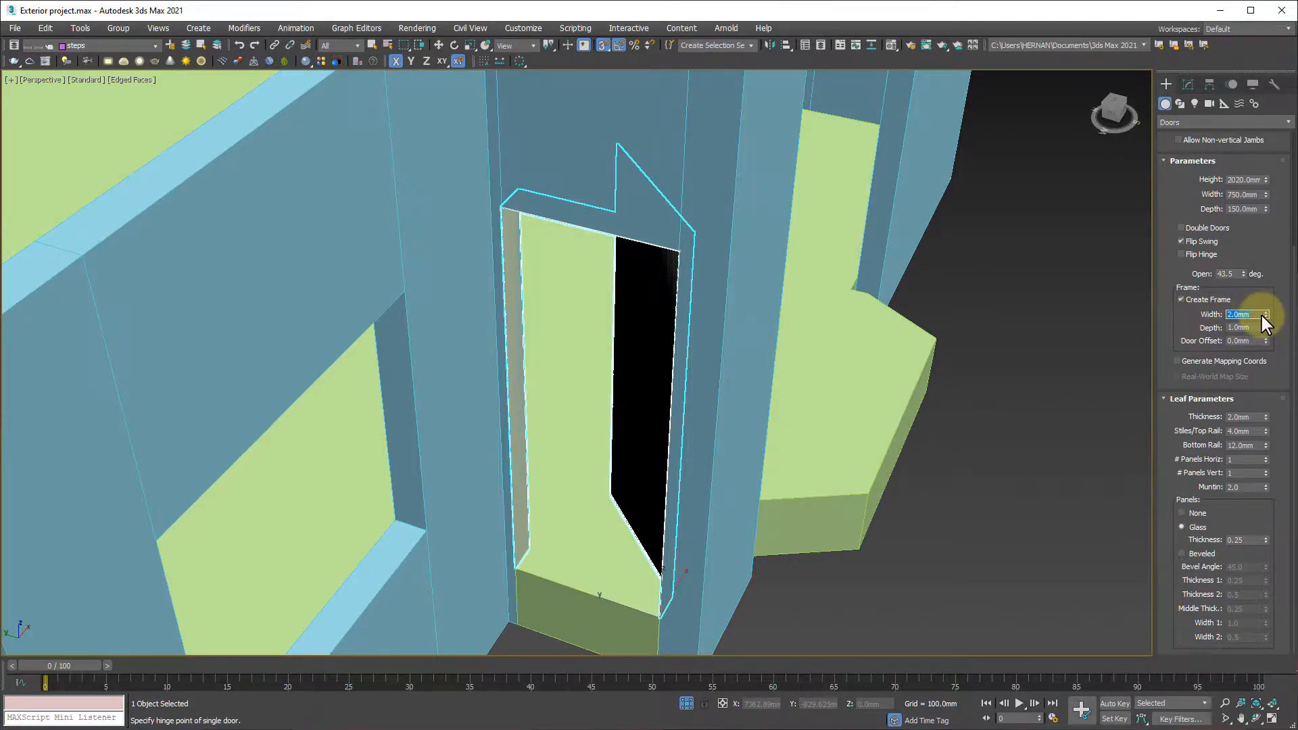
{"action": "left_click_drag", "start_coordinate": [1268, 315], "coordinate": [1154, 188]}
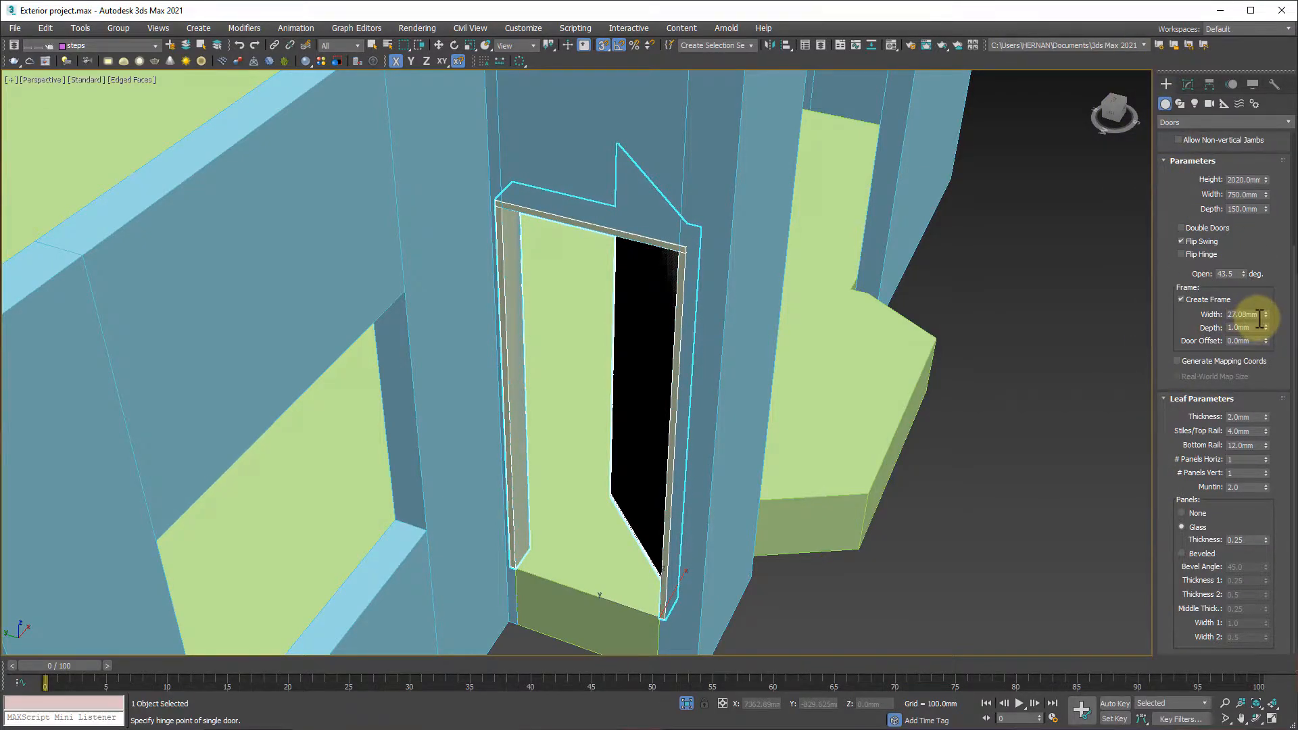
{"action": "left_click_drag", "start_coordinate": [1261, 315], "coordinate": [1202, 311]}
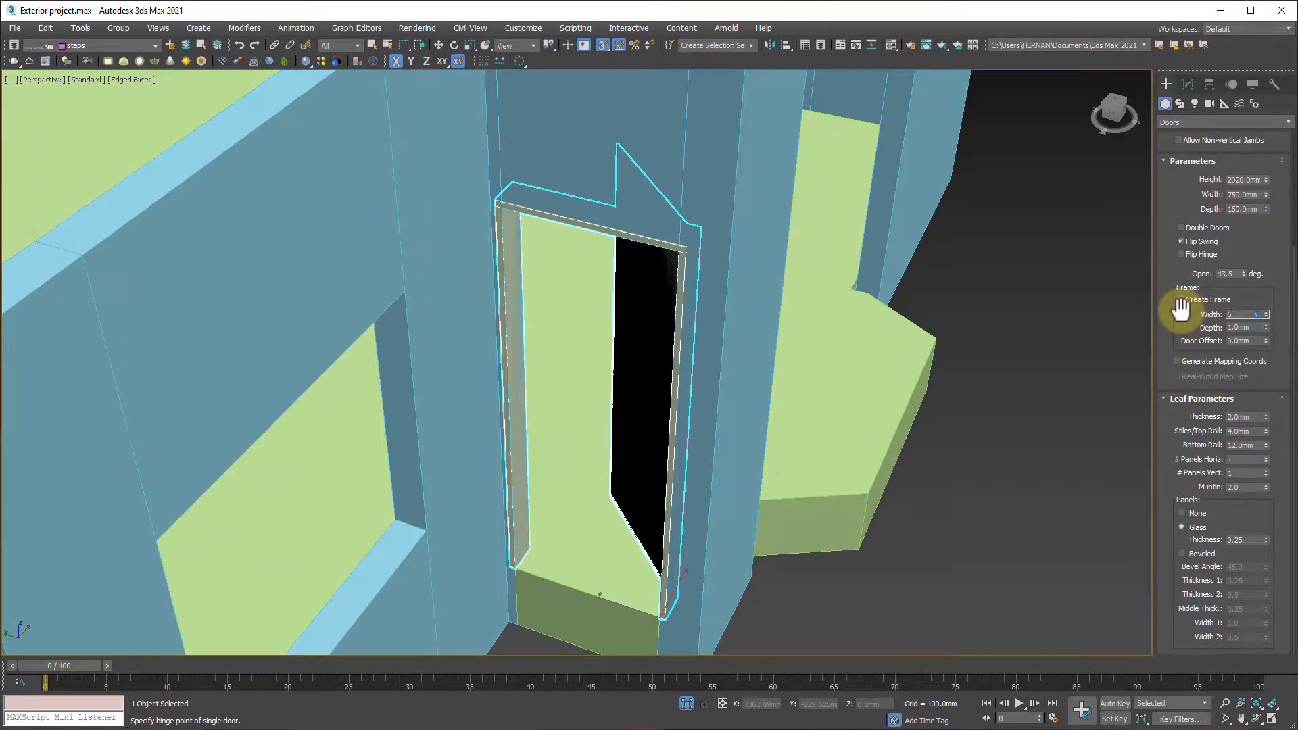
{"action": "type", "text": "50"}
{"action": "key", "text": "Return"}
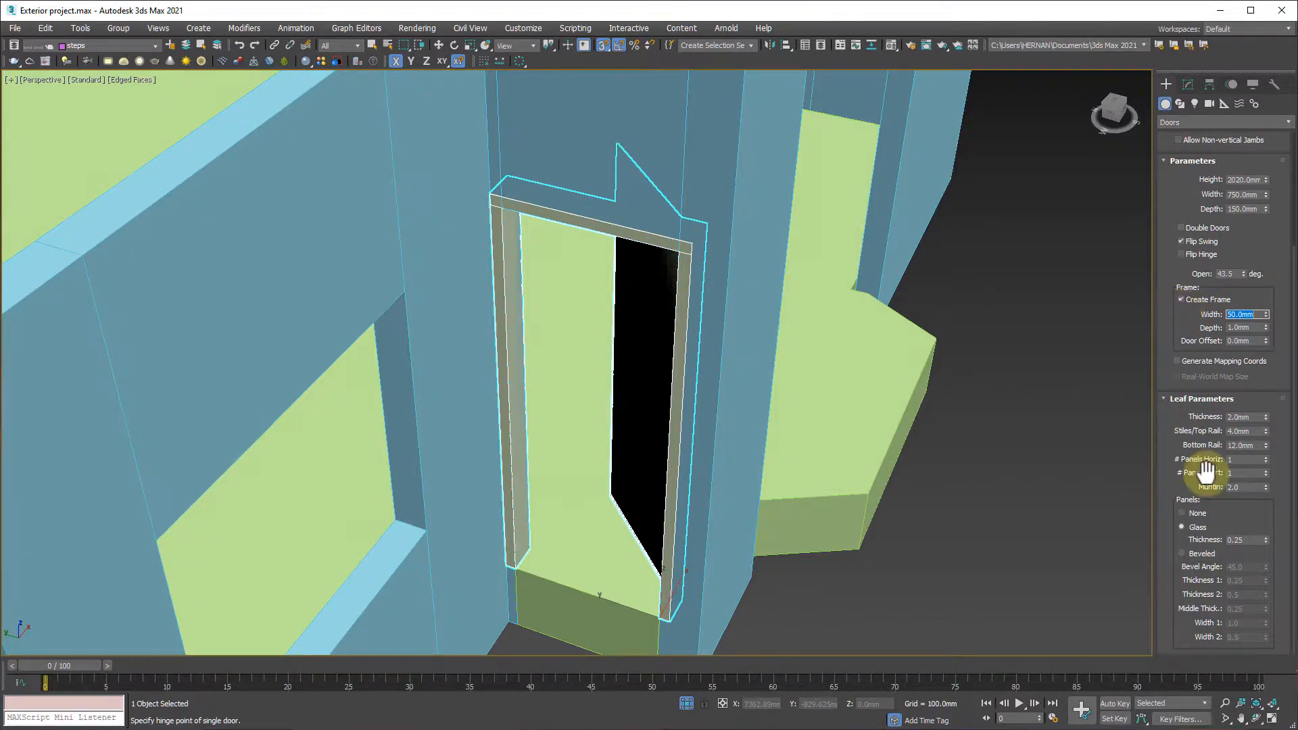
Set the pivot door's frame depth to 25 mm
{"action": "left_click_drag", "start_coordinate": [1263, 327], "coordinate": [1261, 716]}
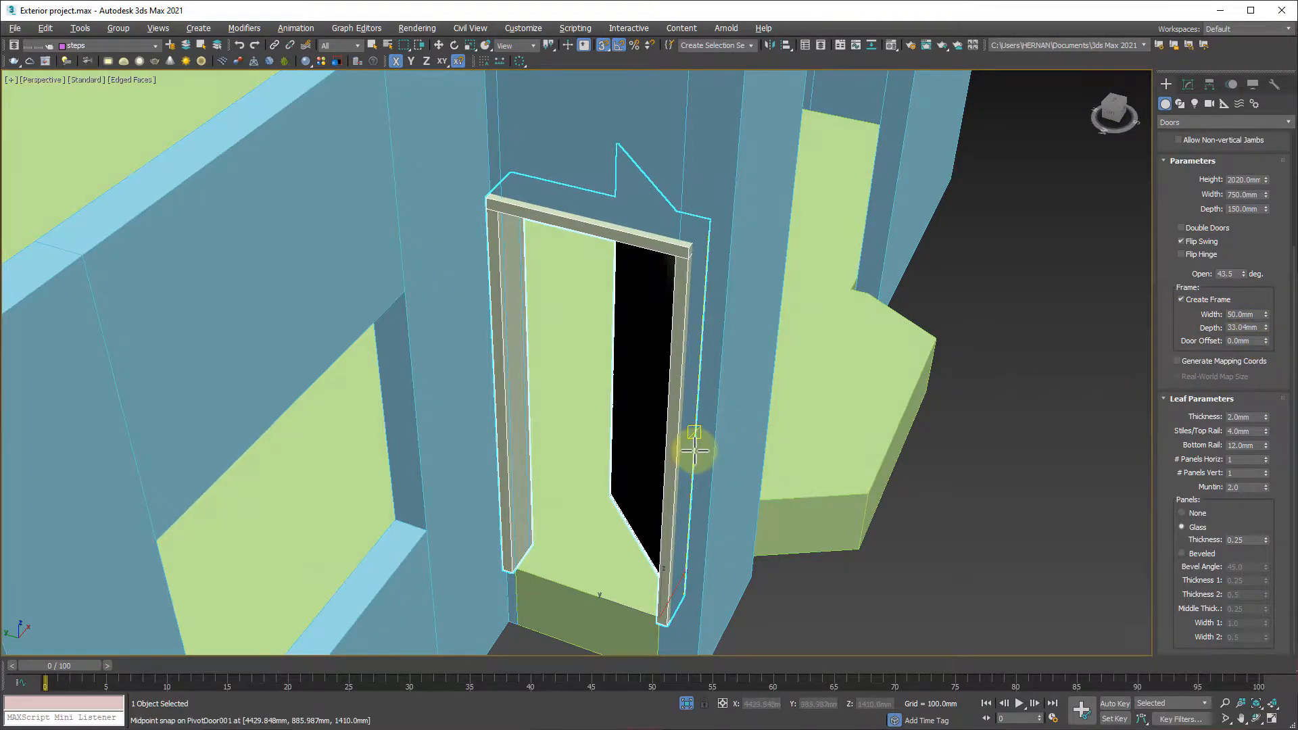
{"action": "middle_click_drag", "start_coordinate": [696, 449], "coordinate": [660, 463], "text": "alt"}
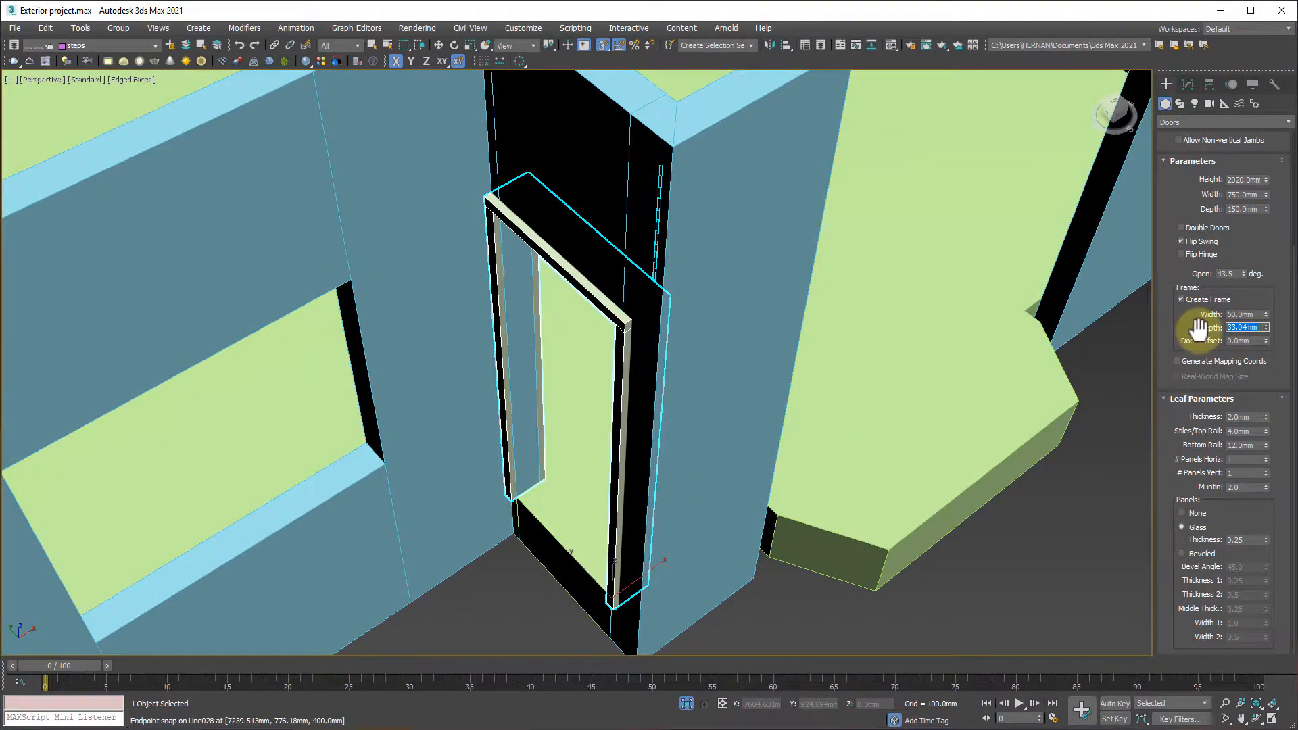
{"action": "type", "text": "25"}
{"action": "key", "text": "Return"}
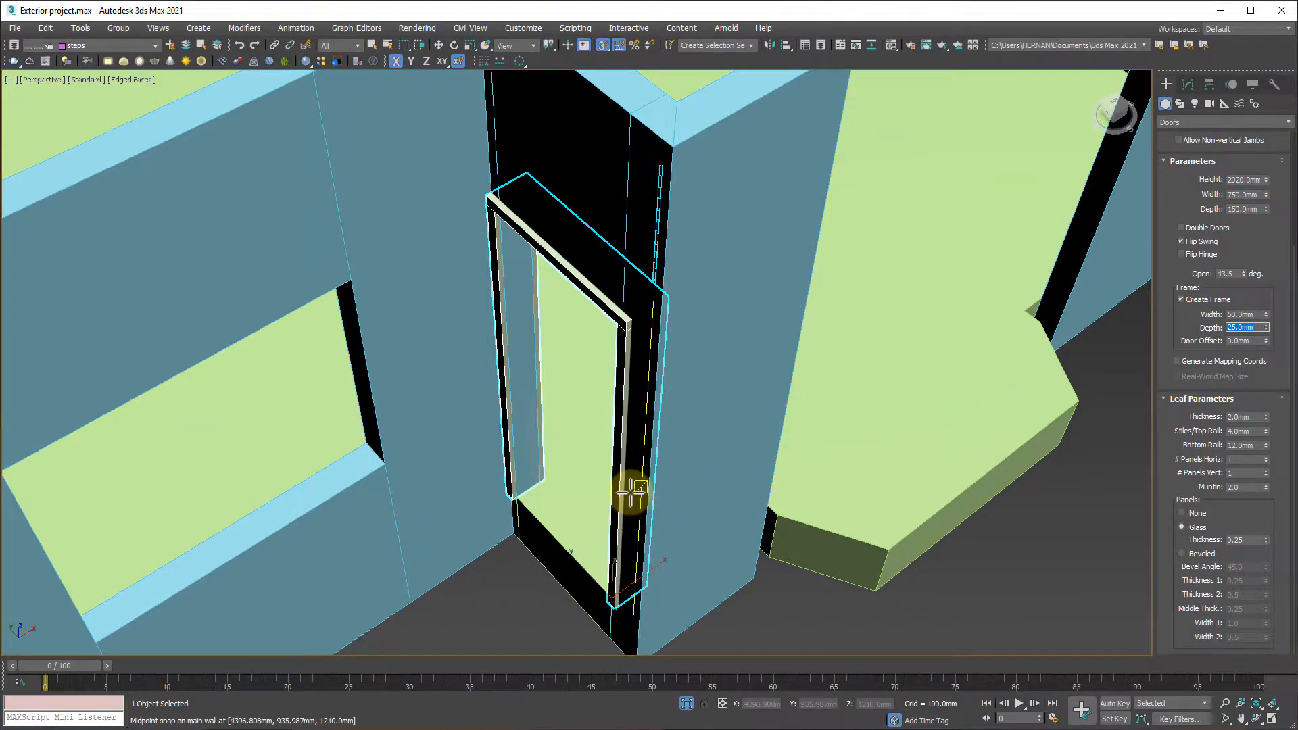
Offset the door leaf 25 mm within its frame
{"action": "middle_click_drag", "start_coordinate": [630, 494], "coordinate": [646, 467], "text": "alt"}
{"action": "middle_click_drag", "start_coordinate": [592, 565], "coordinate": [588, 539], "text": "alt"}
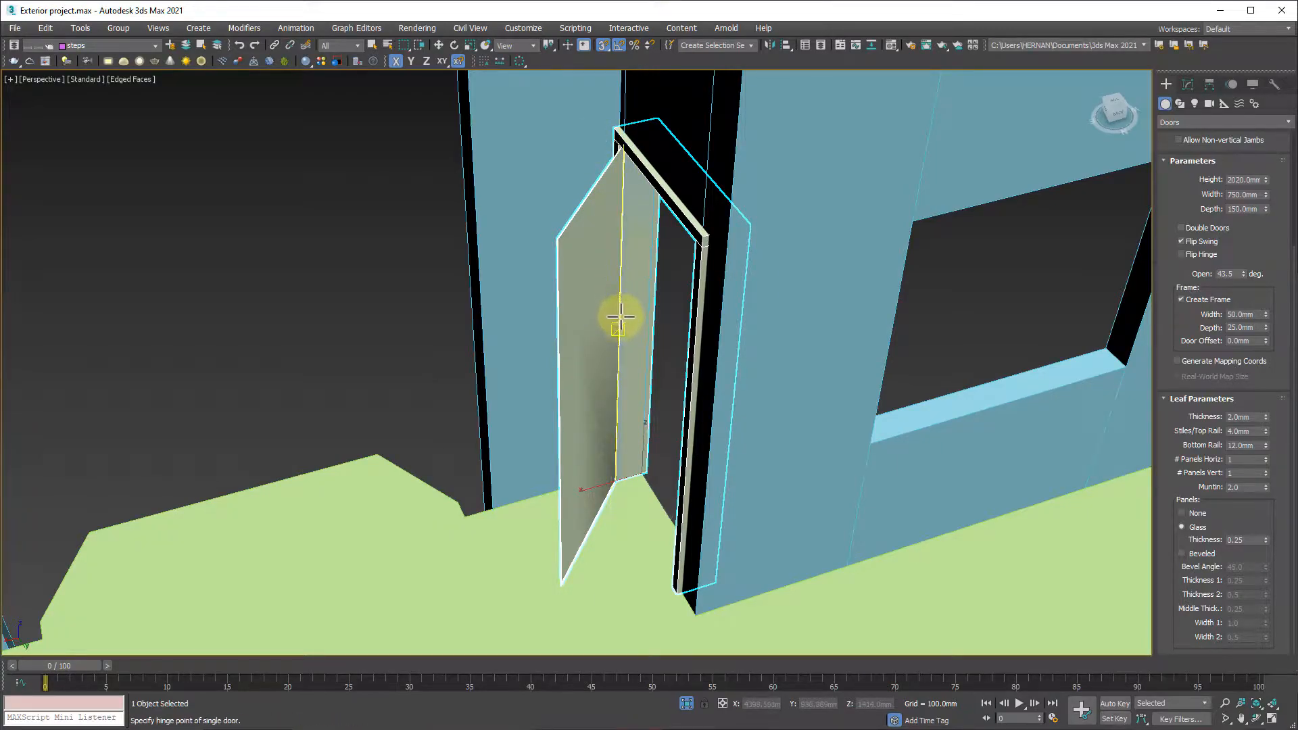
{"action": "left_click", "coordinate": [619, 246]}
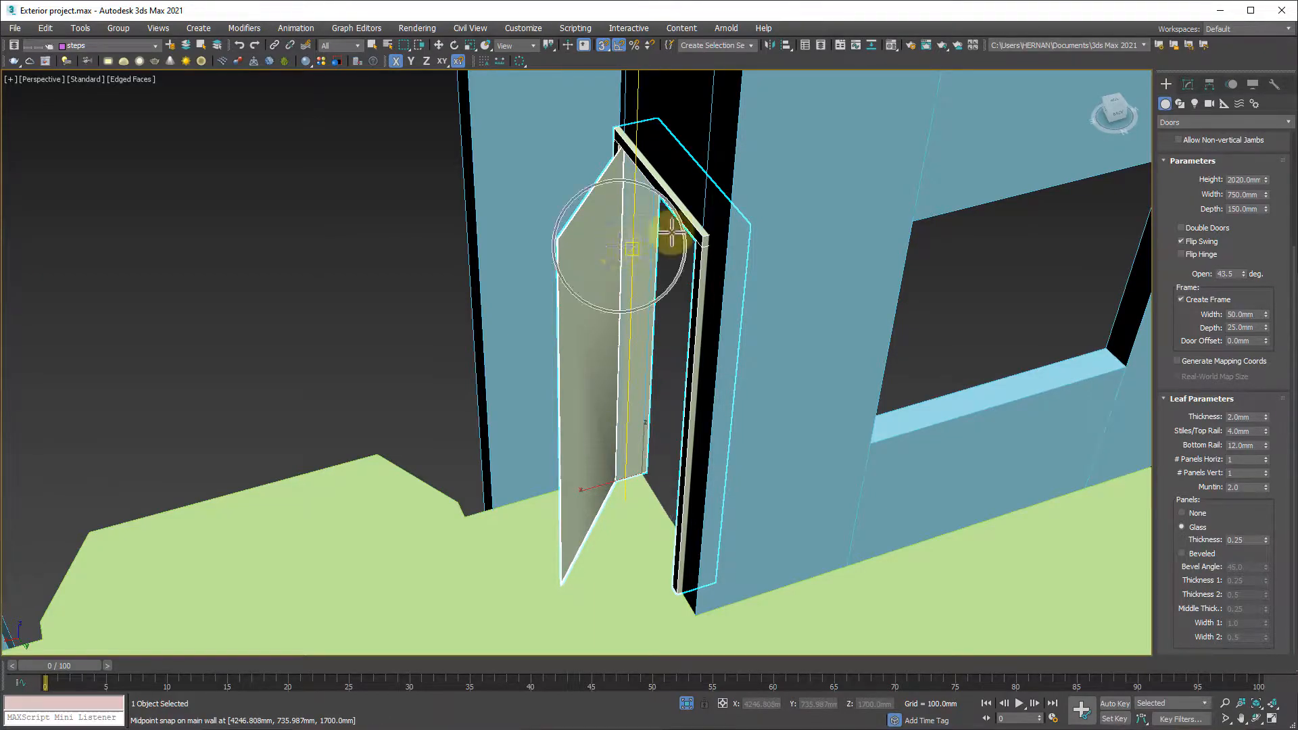
{"action": "left_click", "coordinate": [1254, 341]}
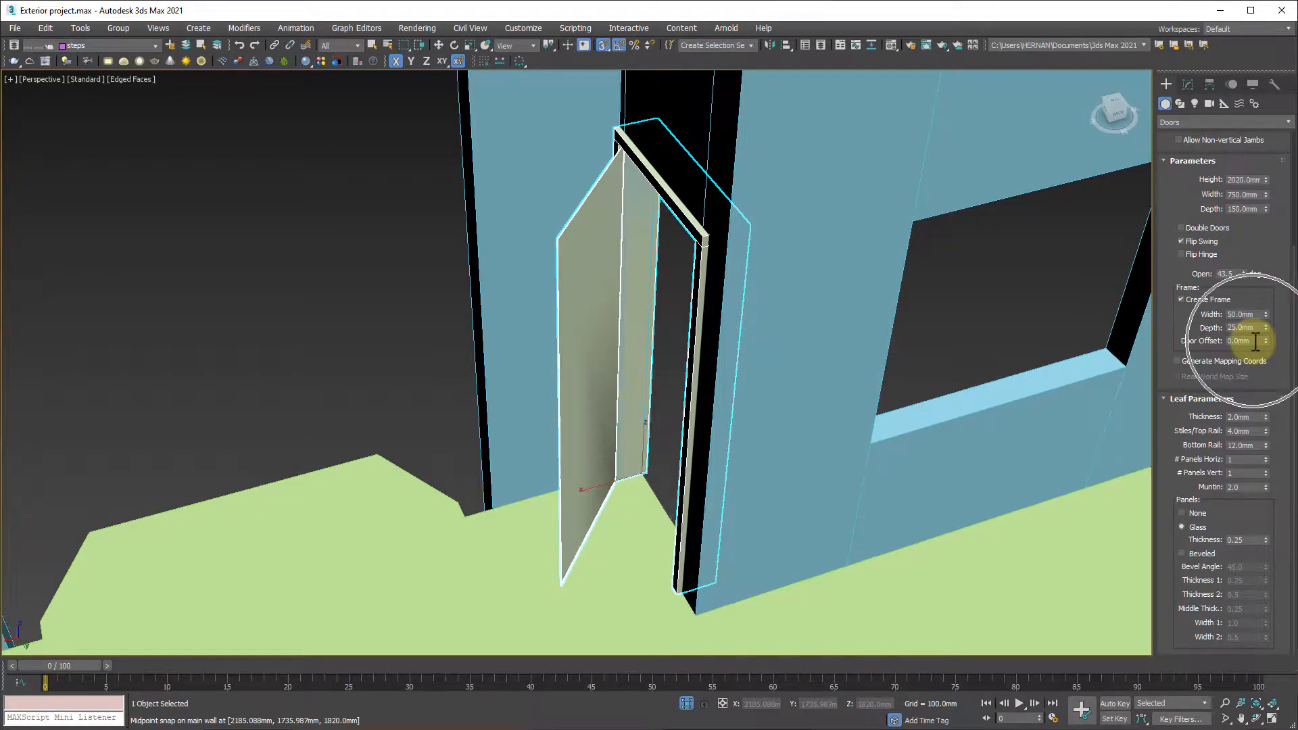
{"action": "left_click_drag", "start_coordinate": [1263, 344], "coordinate": [1270, 139]}
{"action": "left_click", "coordinate": [1256, 341]}
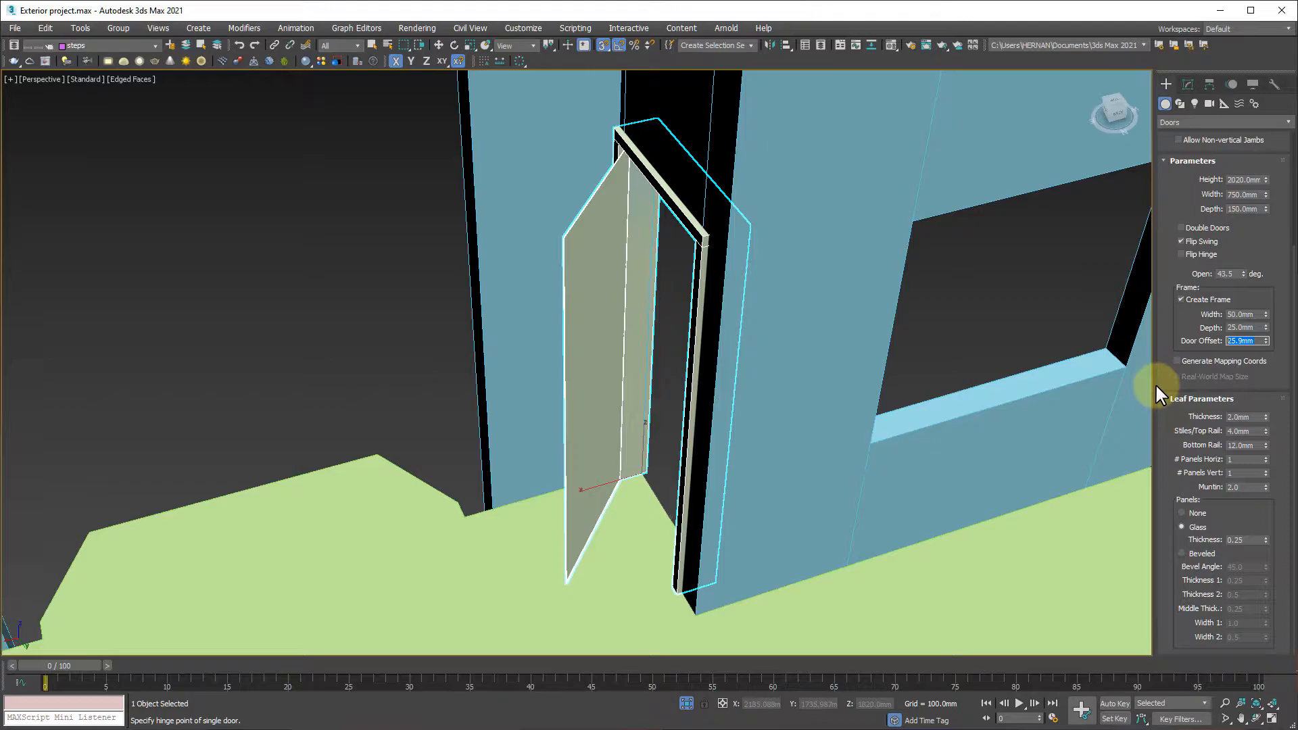
{"action": "type", "text": "25"}
{"action": "key", "text": "Return"}
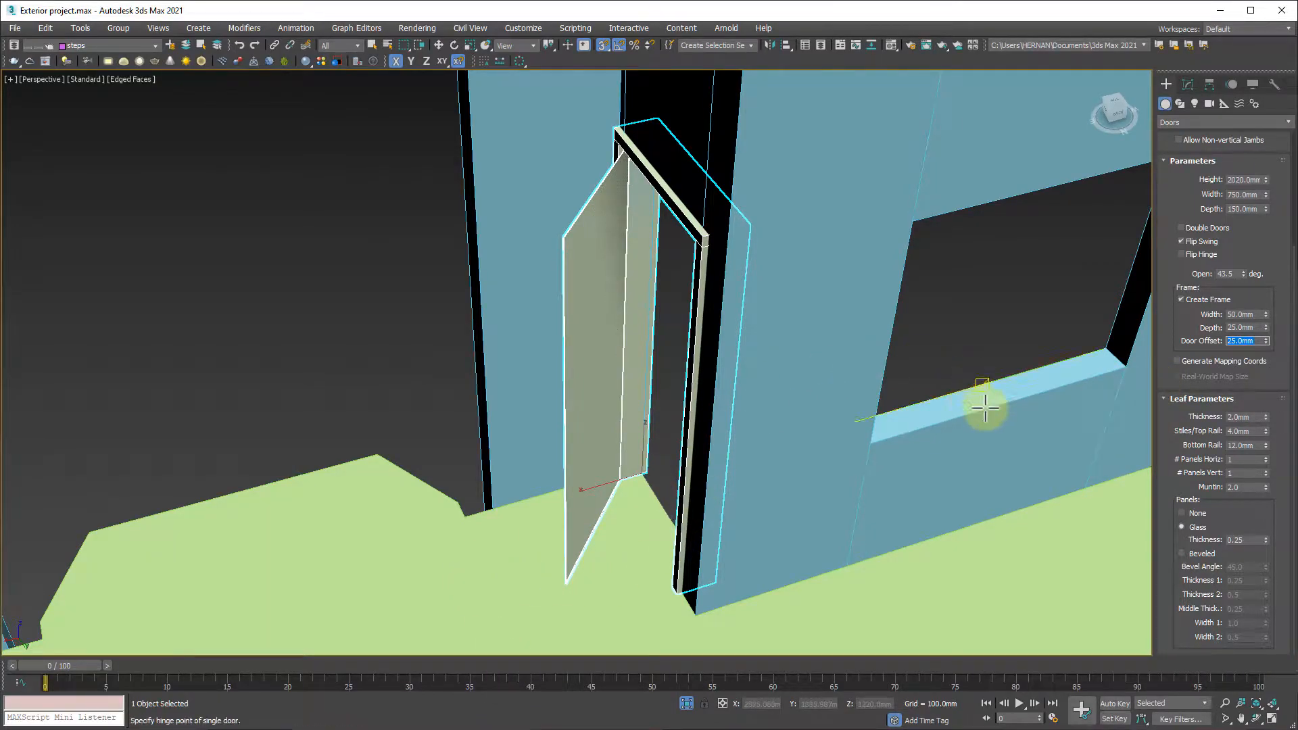
Set the door leaf's thickness to 50 mm
{"action": "middle_click_drag", "start_coordinate": [1008, 464], "coordinate": [698, 483], "text": "alt"}
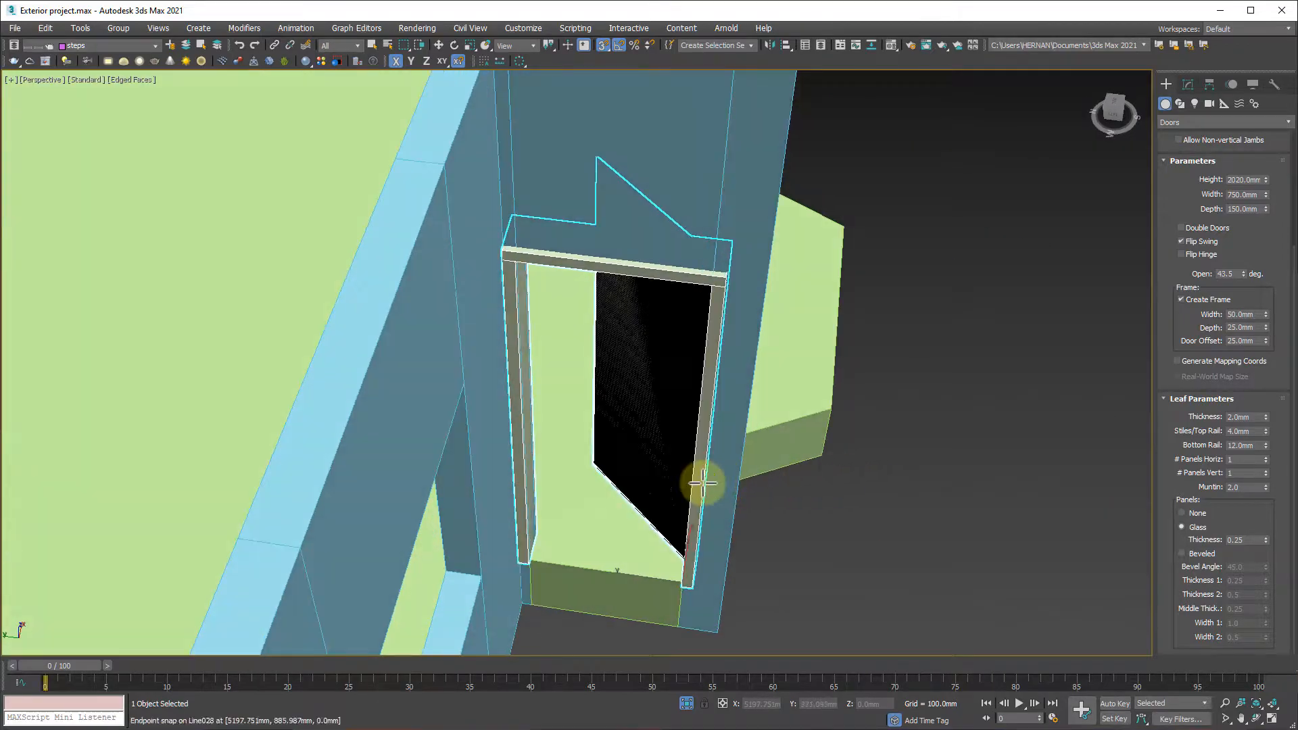
{"action": "middle_click_drag", "start_coordinate": [567, 469], "coordinate": [756, 465], "text": "alt"}
{"action": "middle_click_drag", "start_coordinate": [632, 367], "coordinate": [608, 319], "text": "alt"}
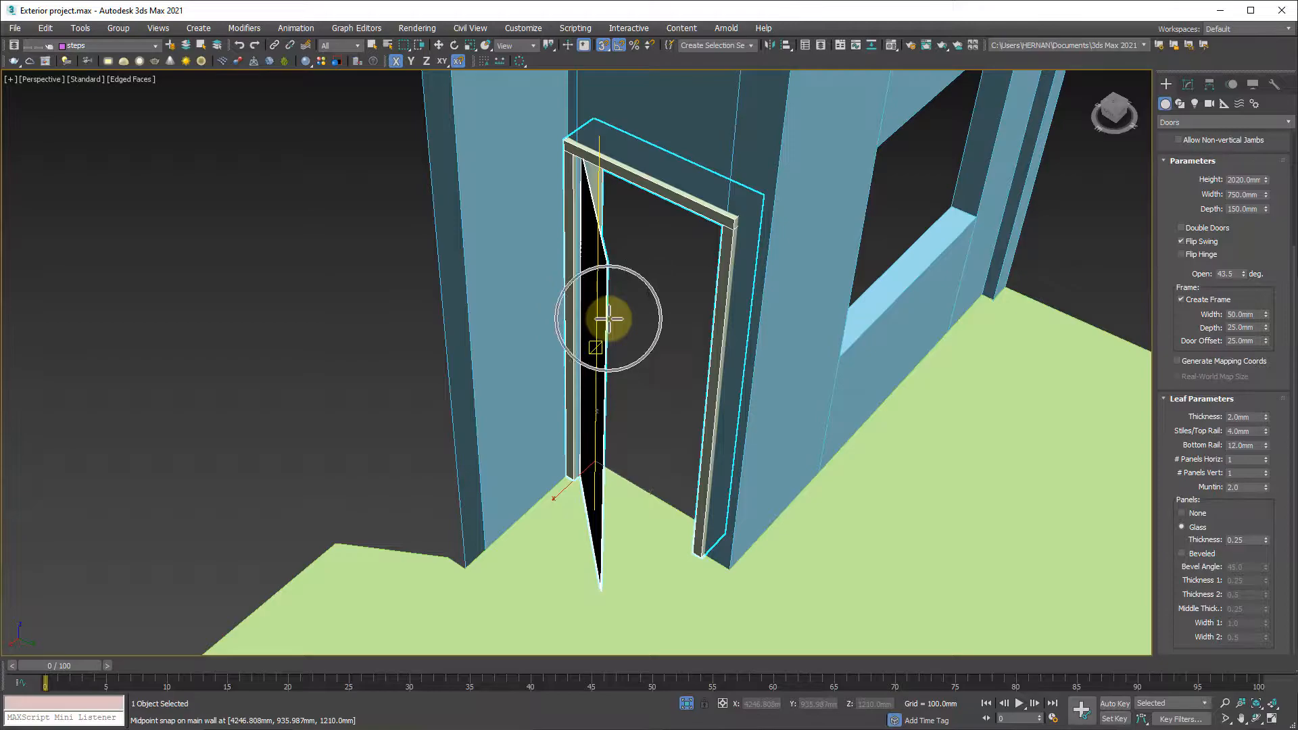
{"action": "left_click", "coordinate": [1254, 417]}
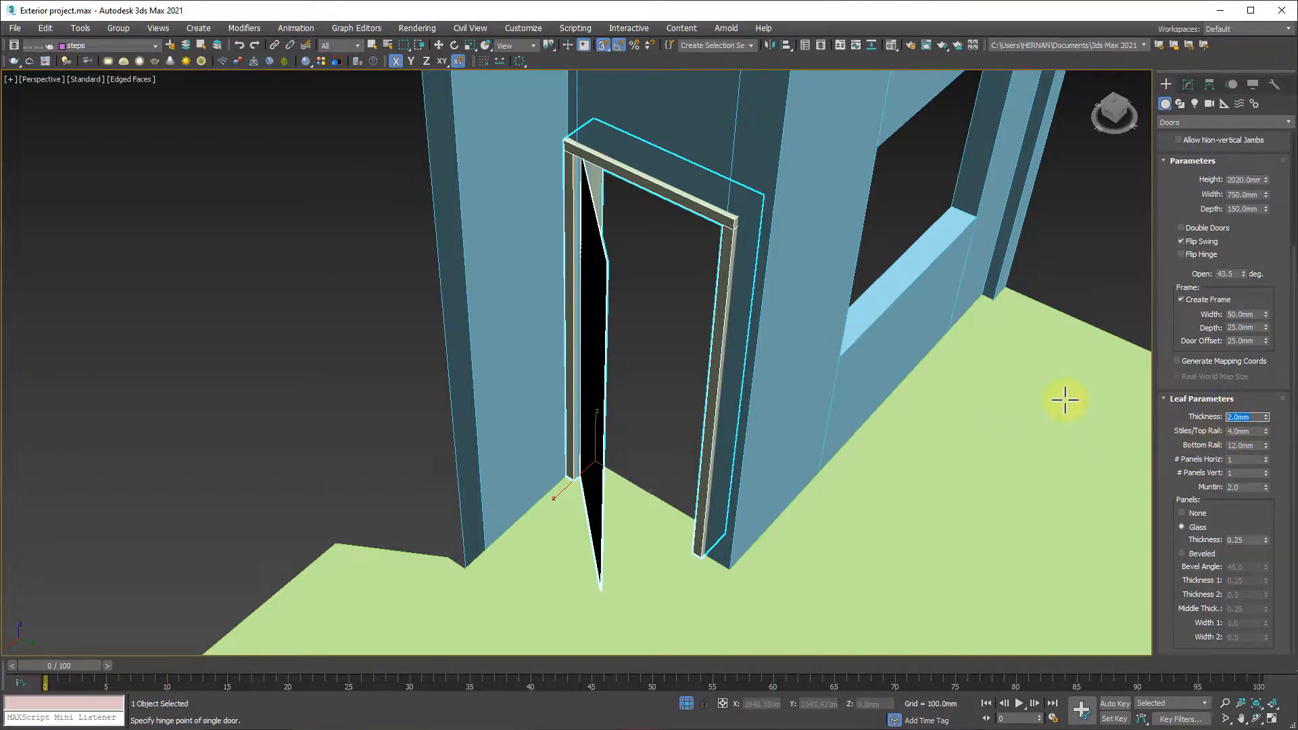
{"action": "type", "text": "50"}
{"action": "key", "text": "Return"}
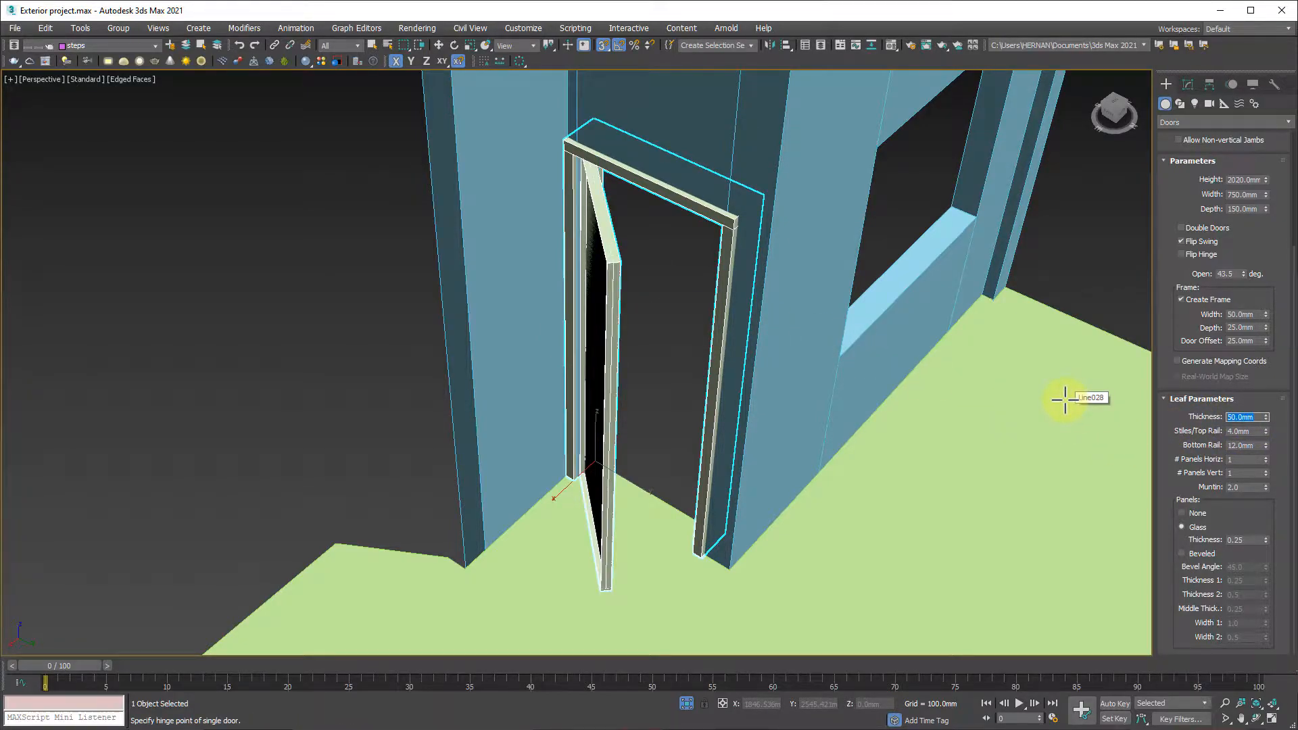
Set the width of the leaf's stiles and top rail to 100 mm
{"action": "middle_click_drag", "start_coordinate": [675, 457], "coordinate": [638, 449], "text": "alt"}
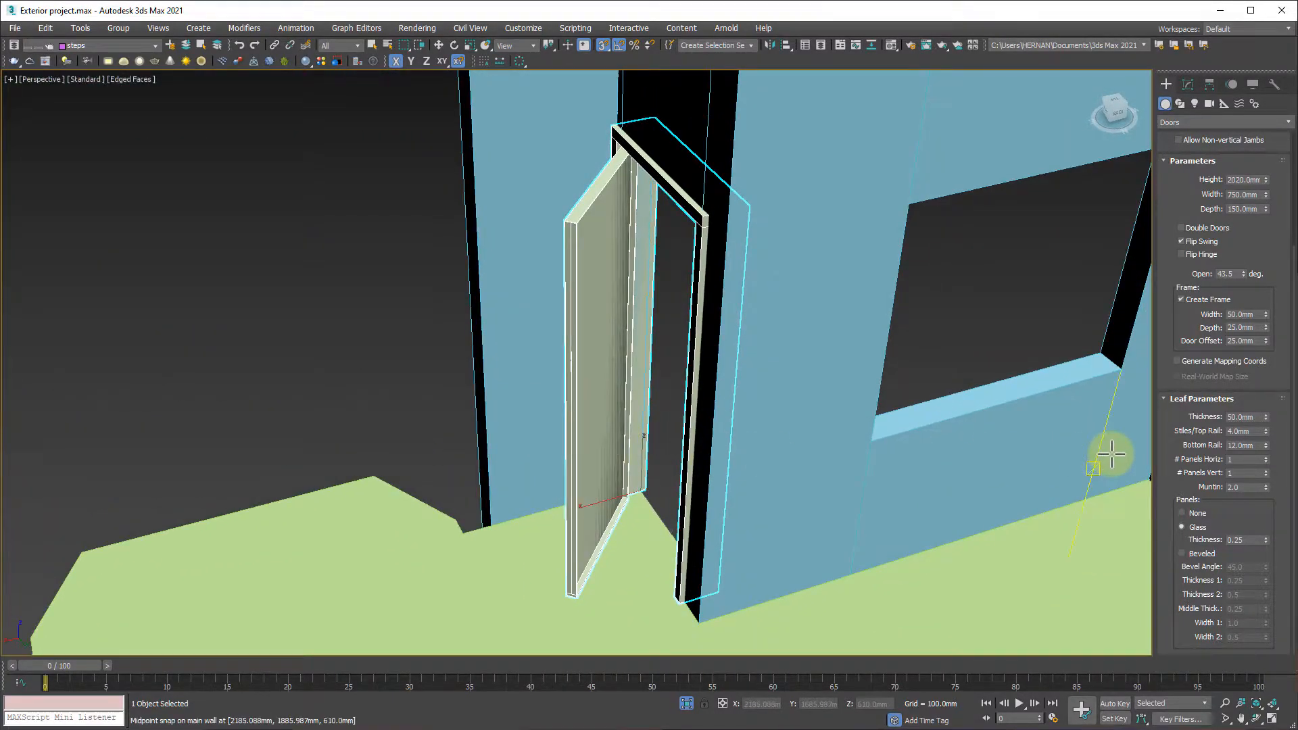
{"action": "middle_click_drag", "start_coordinate": [710, 472], "coordinate": [689, 472], "text": "alt"}
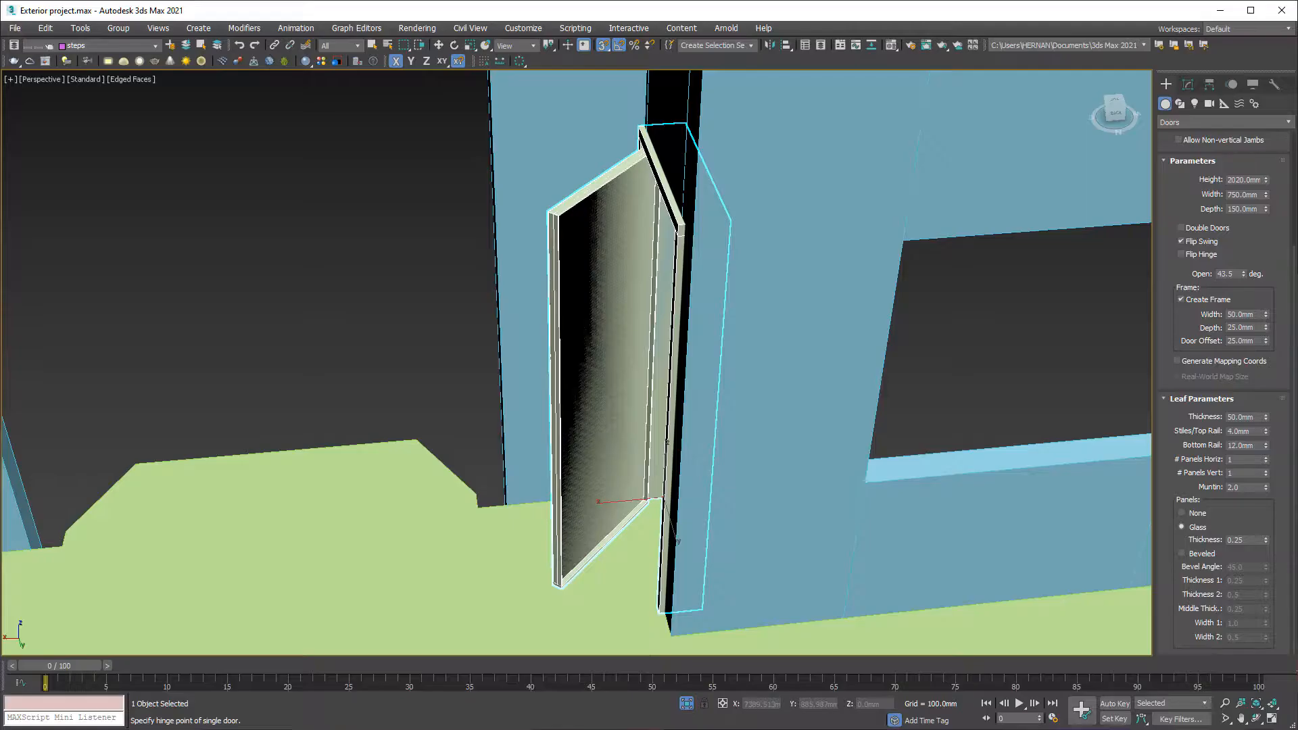
{"action": "left_click", "coordinate": [1251, 447]}
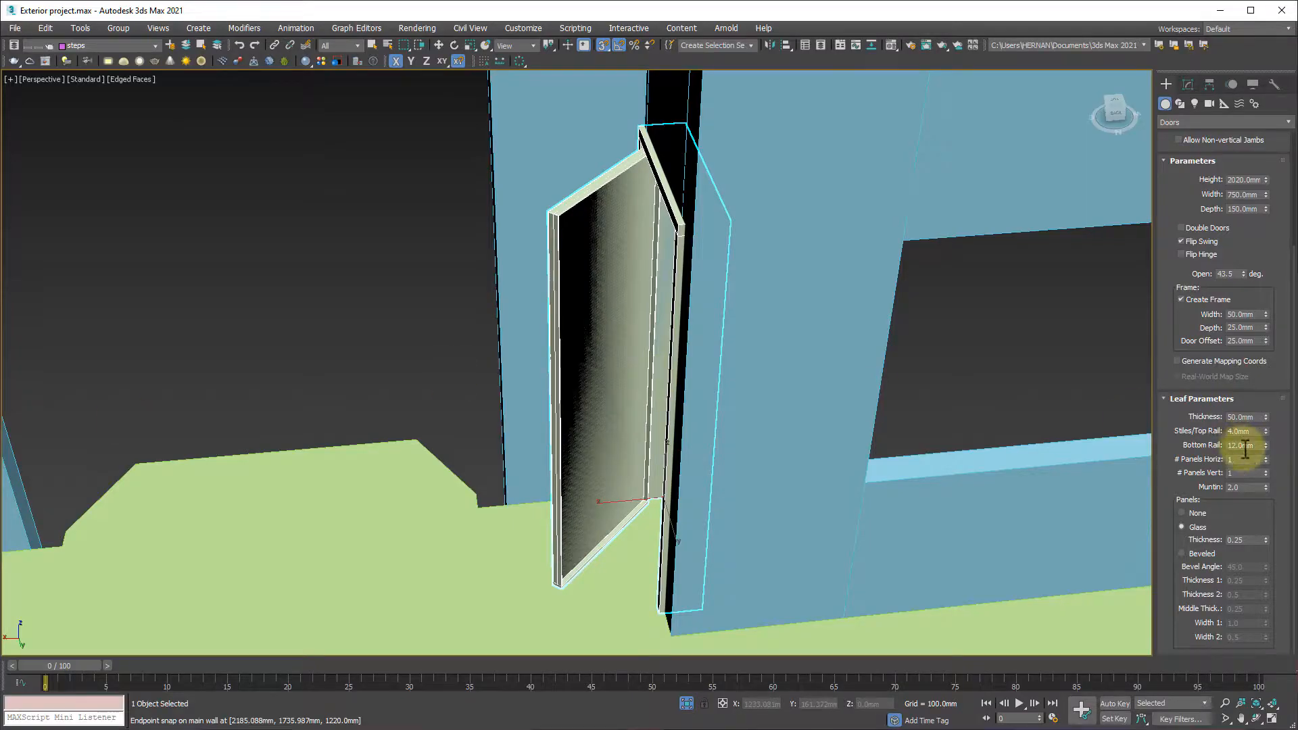
{"action": "double_click", "coordinate": [1255, 430]}
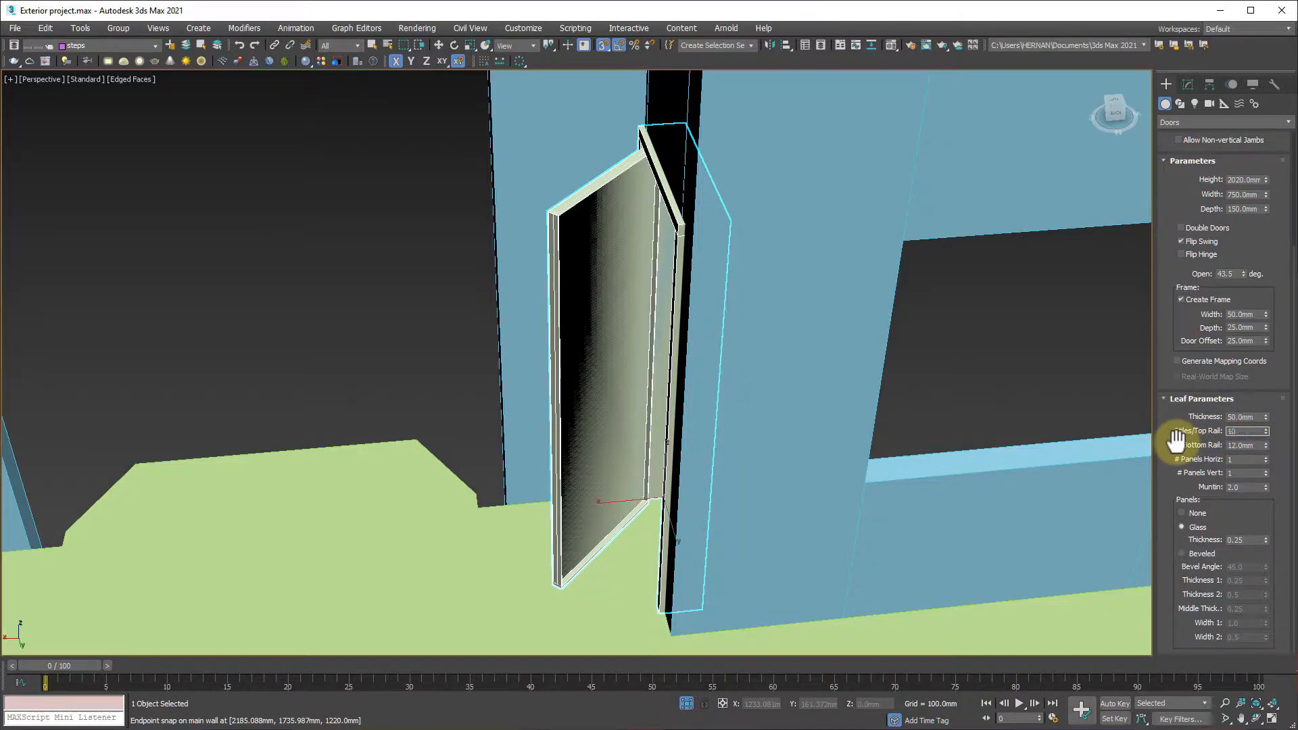
{"action": "key", "text": "Return"}
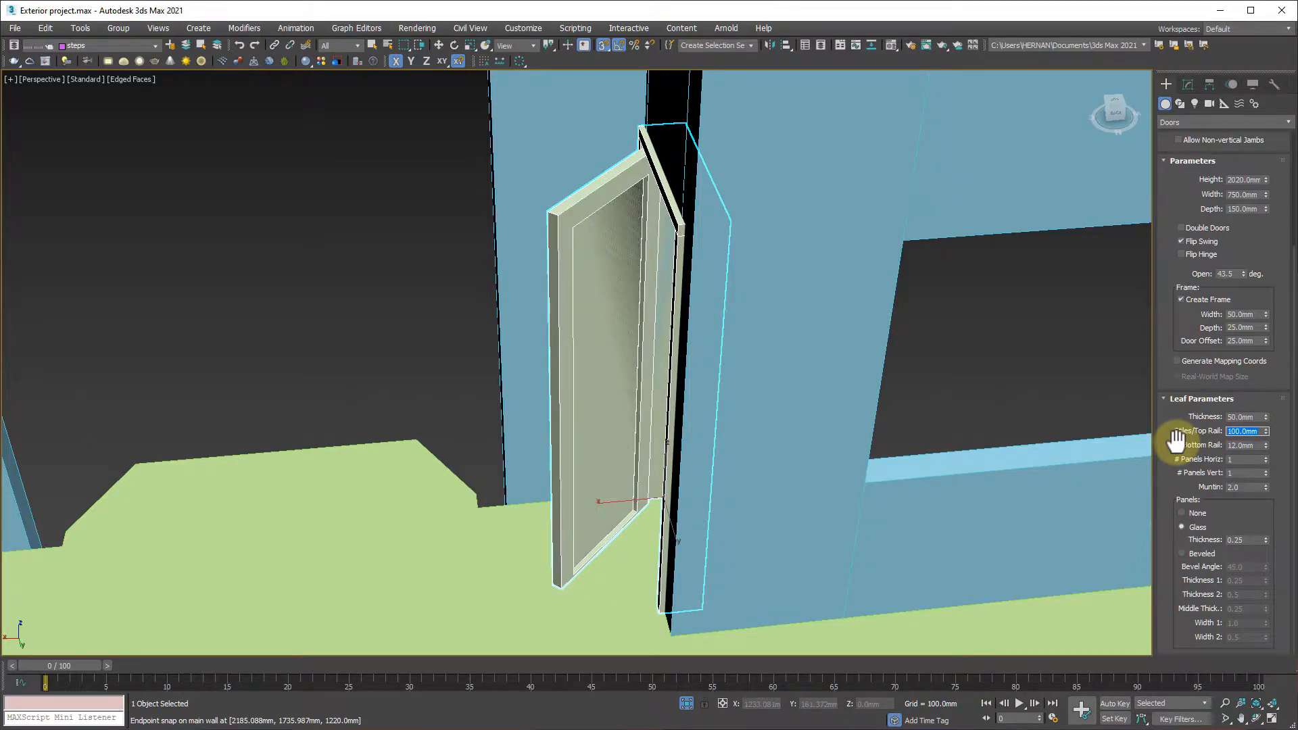
Close the pivot door to 0 degrees and set its bottom rail to 100 mm
{"action": "scroll", "coordinate": [628, 429], "scroll_direction": "up", "scroll_amount": 5}
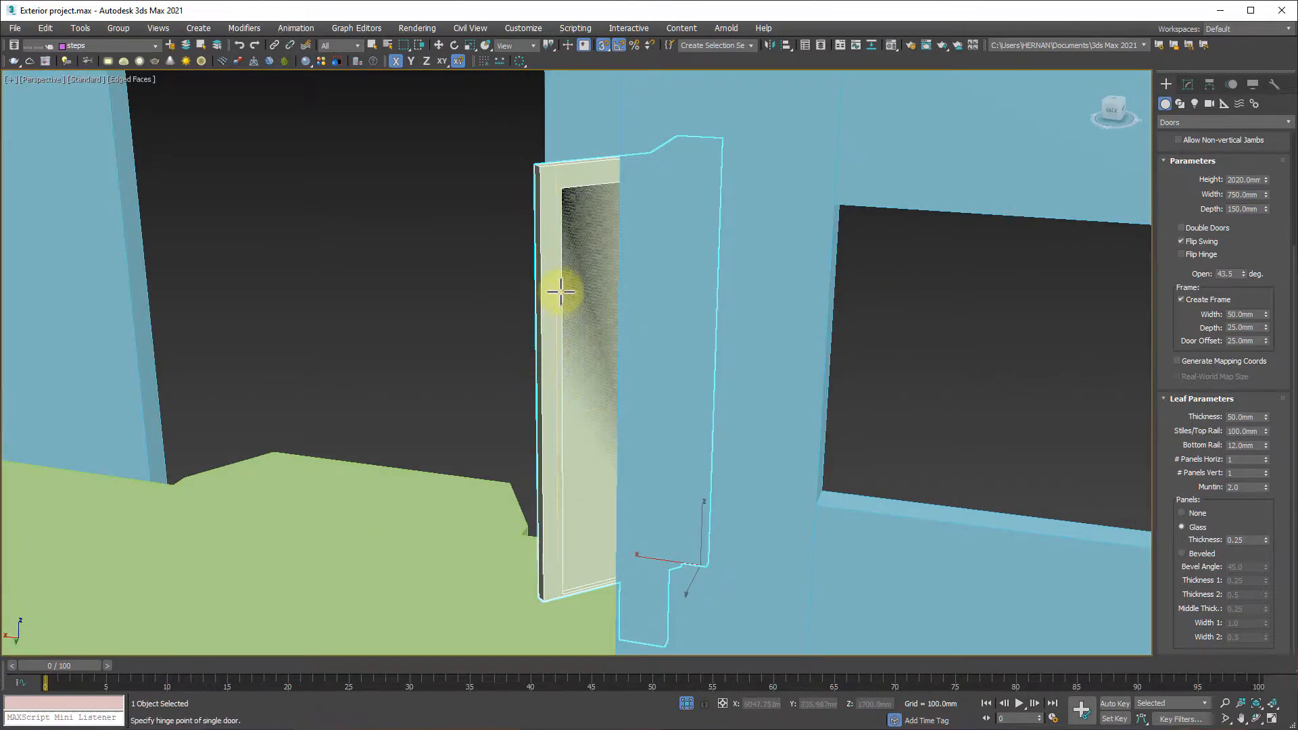
{"action": "middle_click_drag", "start_coordinate": [996, 516], "coordinate": [877, 528], "text": "alt"}
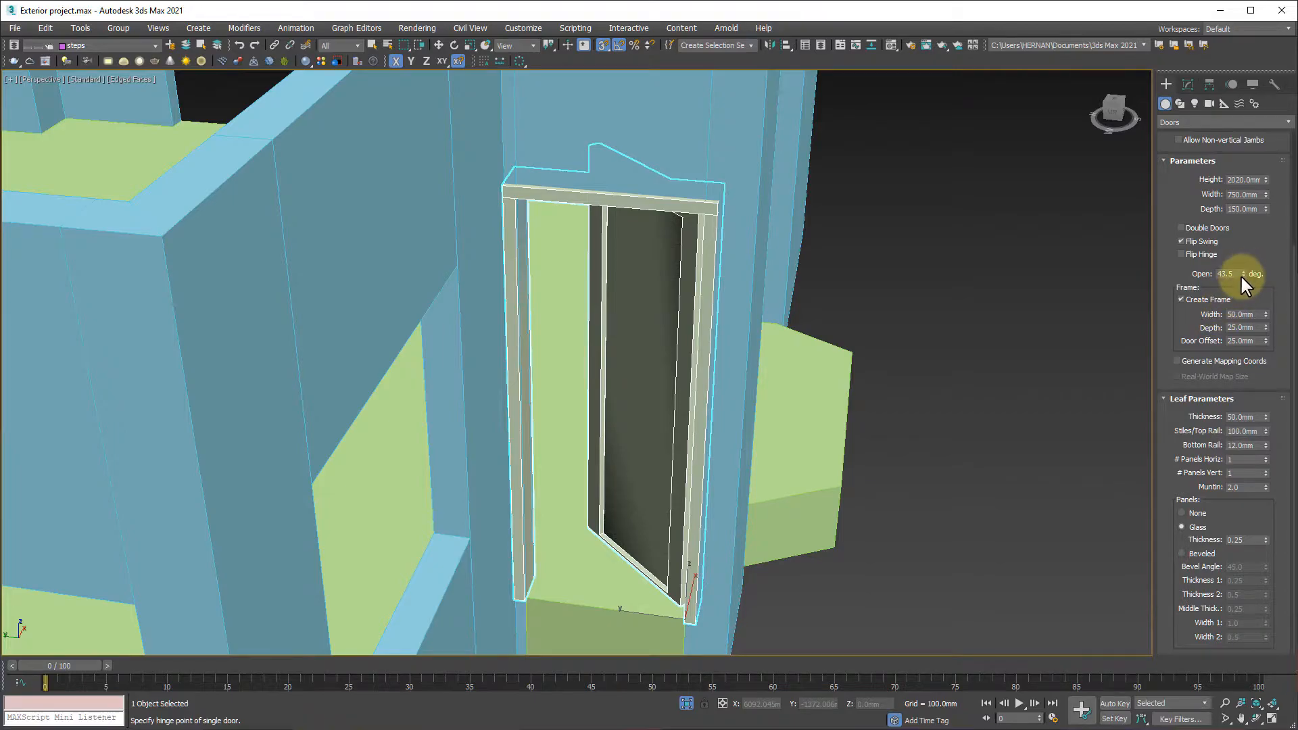
{"action": "left_click_drag", "start_coordinate": [1242, 274], "coordinate": [1240, 352]}
{"action": "middle_click_drag", "start_coordinate": [667, 541], "coordinate": [677, 469]}
{"action": "scroll", "coordinate": [677, 470], "scroll_direction": "up", "scroll_amount": 3}
{"action": "scroll", "coordinate": [674, 467], "scroll_direction": "down", "scroll_amount": 3}
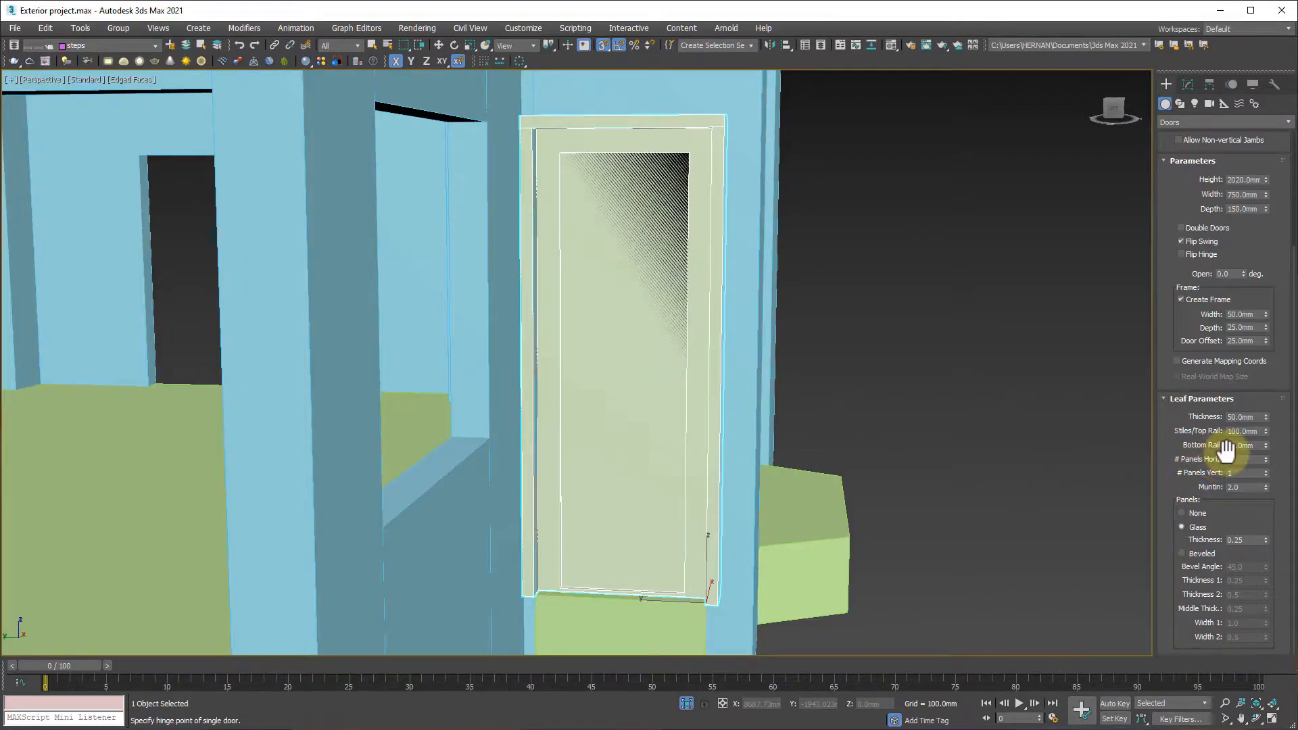
{"action": "left_click_drag", "start_coordinate": [1257, 445], "coordinate": [1155, 453]}
{"action": "type", "text": "100"}
{"action": "key", "text": "Return"}
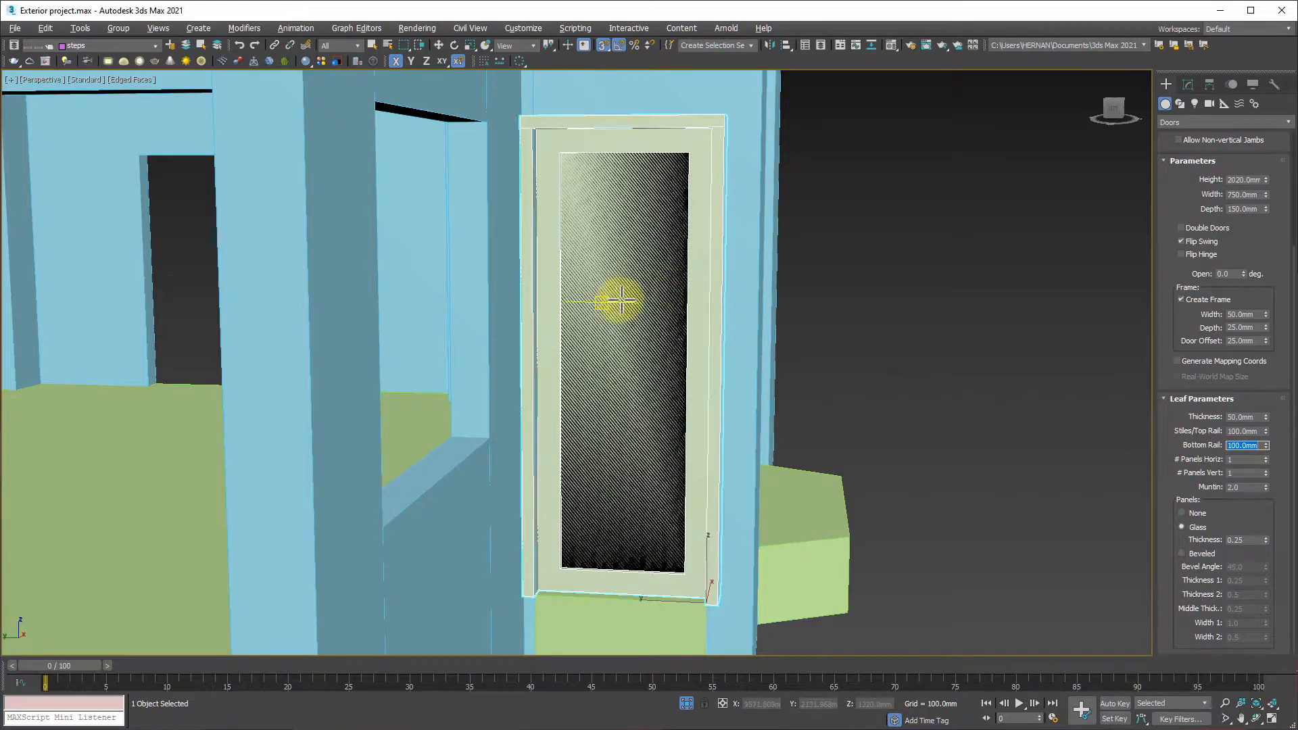
Divide the door leaf into 2 horizontal panels and switch to AutoCAD to check the pane layout of the door elevation
{"action": "middle_click_drag", "start_coordinate": [614, 298], "coordinate": [608, 318], "text": "alt"}
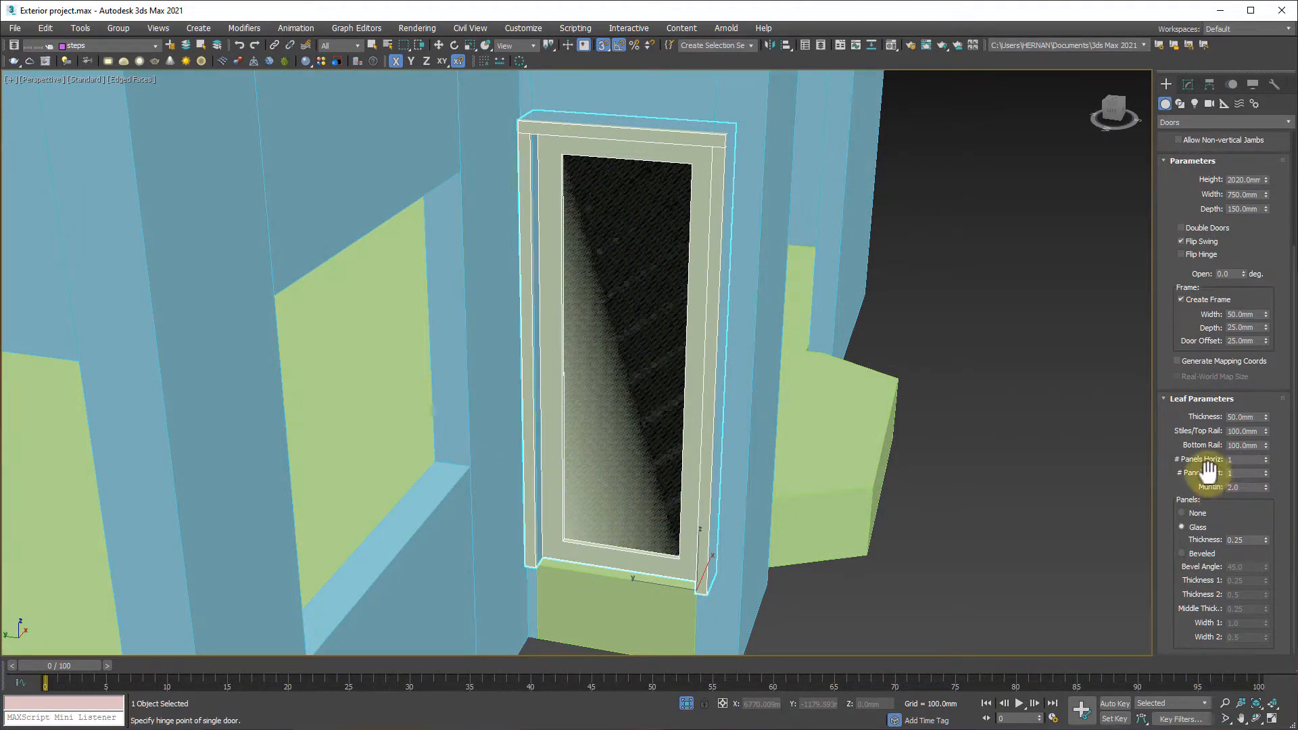
{"action": "left_click", "coordinate": [1266, 457]}
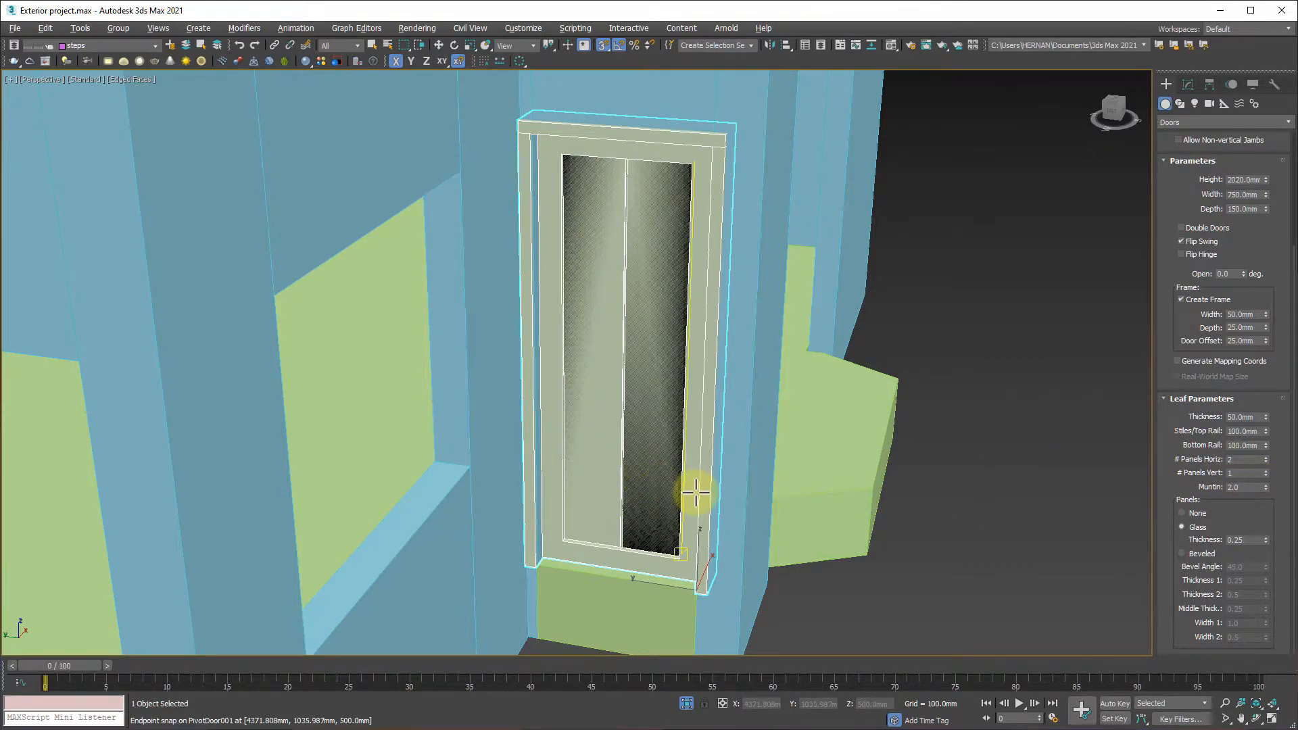
{"action": "middle_click_drag", "start_coordinate": [695, 486], "coordinate": [668, 457], "text": "alt"}
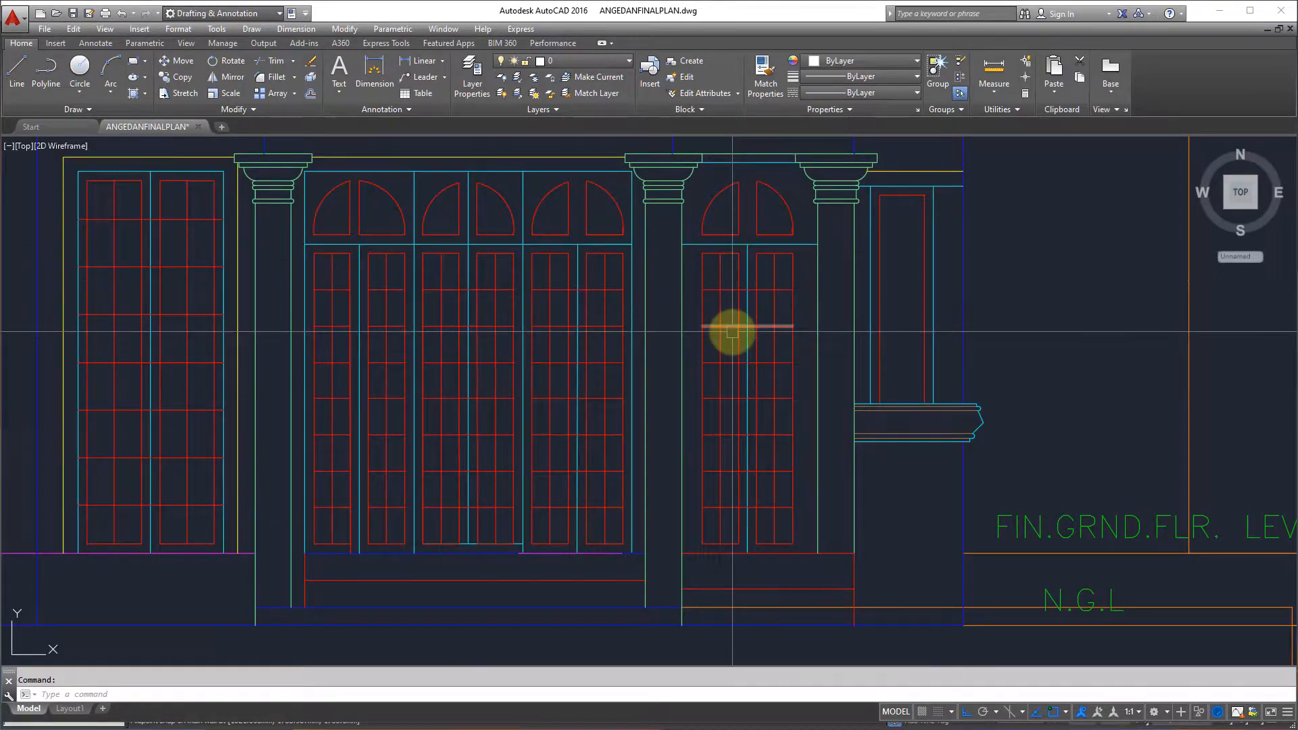
{"action": "scroll", "coordinate": [698, 533], "scroll_direction": "up", "scroll_amount": 3}
{"action": "mouse_move", "coordinate": [733, 446]}
{"action": "middle_mouse_down"}
{"action": "mouse_move", "coordinate": [689, 464]}
{"action": "mouse_move", "coordinate": [675, 449]}
{"action": "middle_mouse_up"}
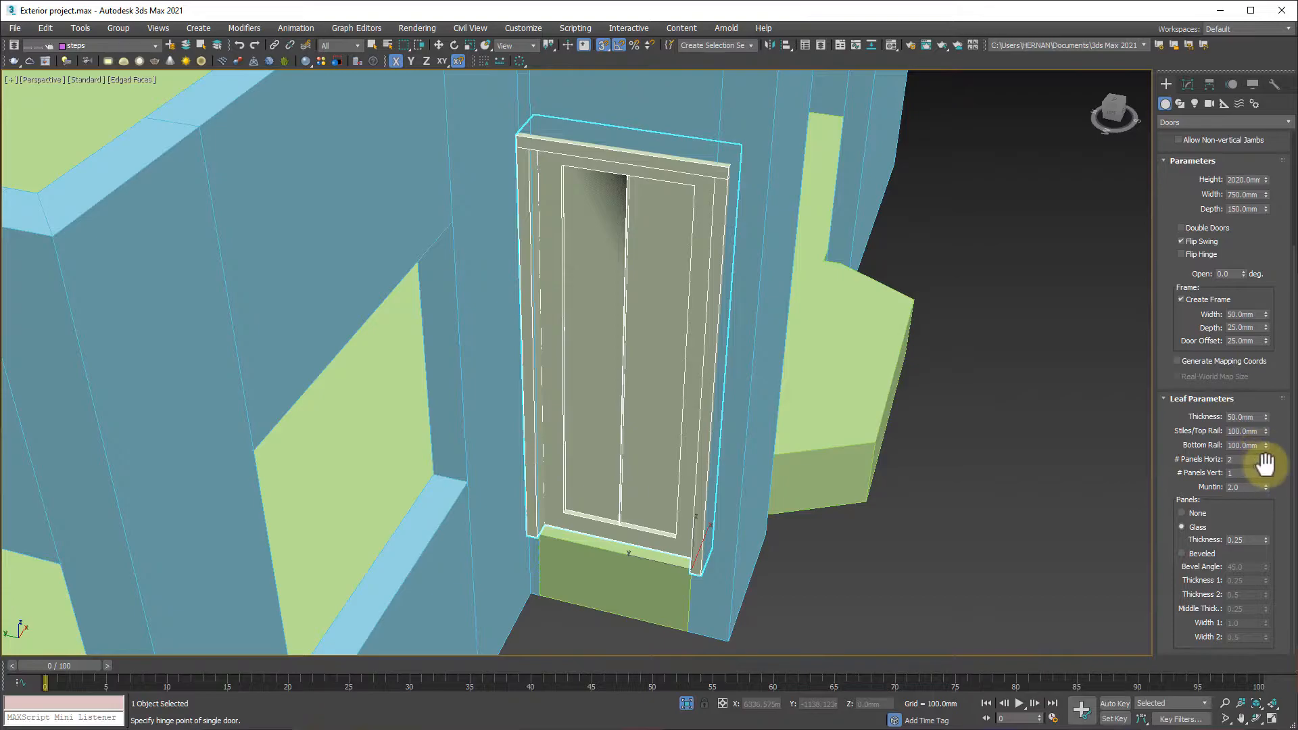
Switch back to 3ds Max and divide the door leaf into 4 horizontal and 8 vertical panels
{"action": "left_click", "coordinate": [1265, 457]}
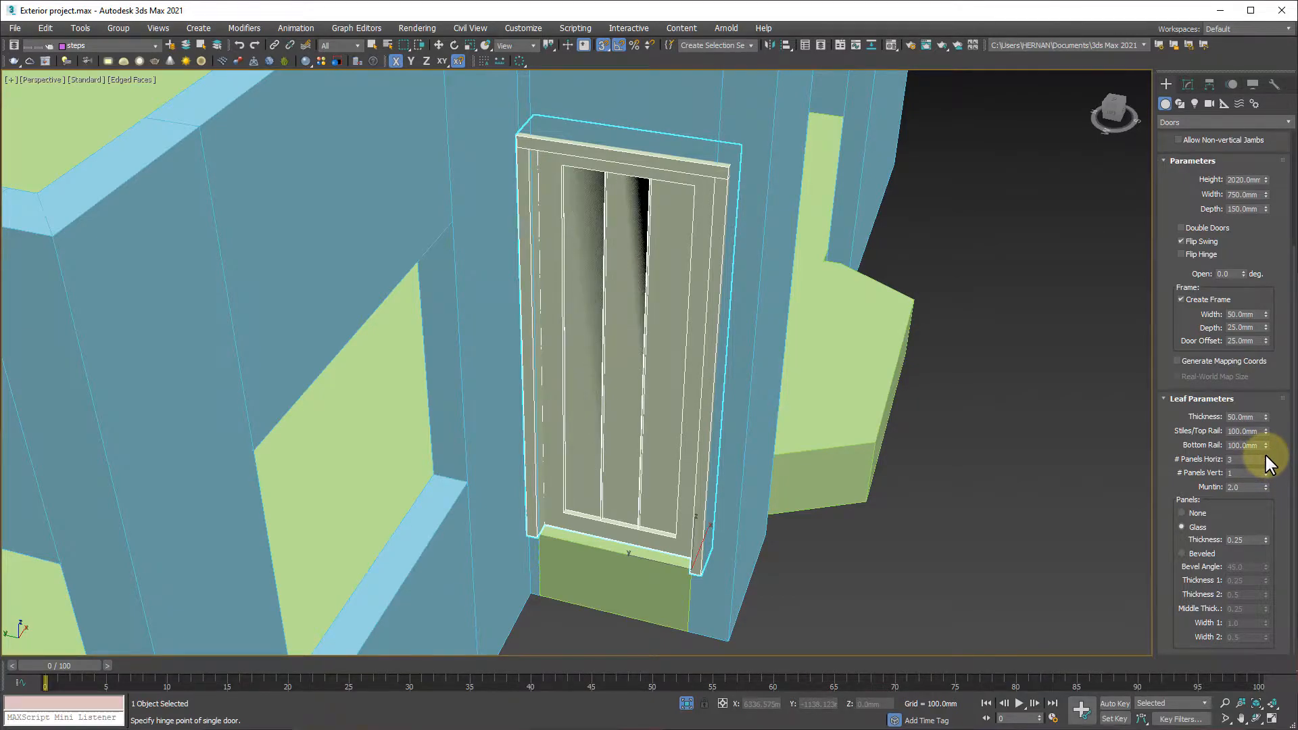
{"action": "left_click", "coordinate": [1265, 456]}
{"action": "middle_click_drag", "start_coordinate": [730, 588], "coordinate": [742, 500], "text": "alt"}
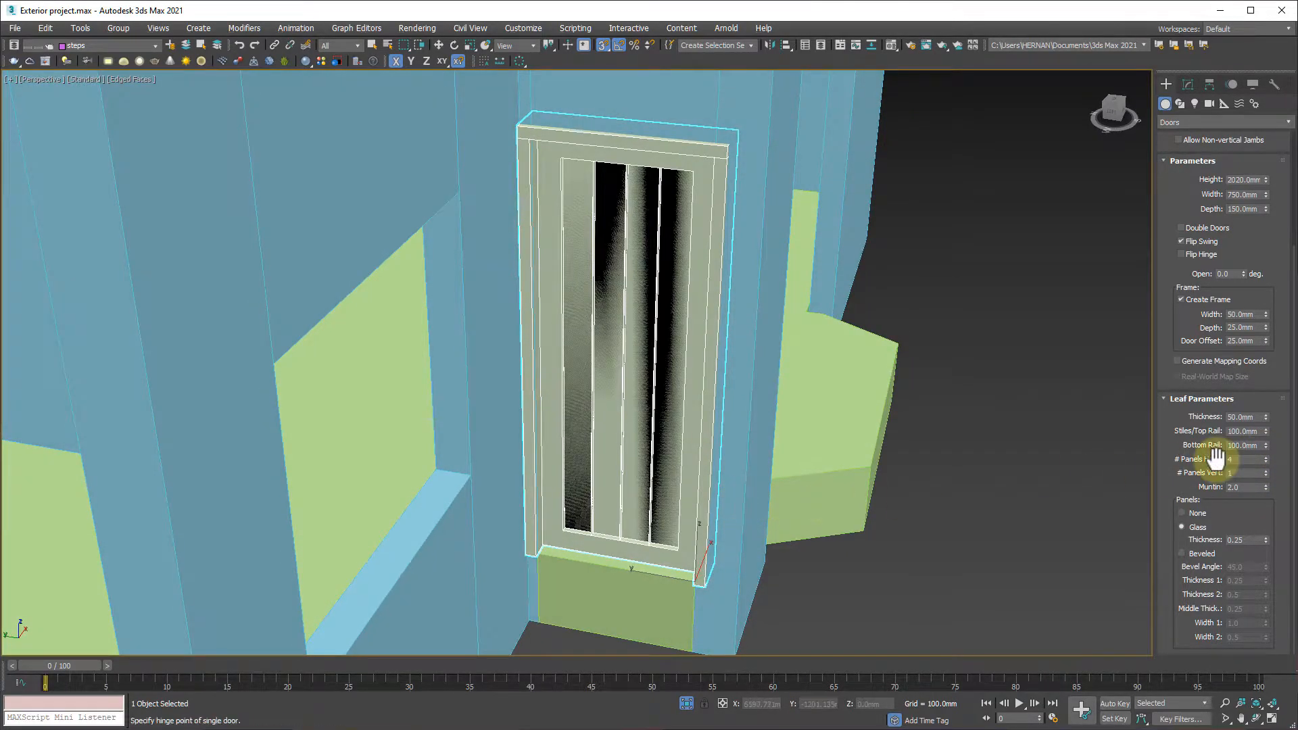
{"action": "left_click", "coordinate": [1265, 471]}
{"action": "left_click", "coordinate": [1265, 470]}
{"action": "left_click", "coordinate": [1265, 470]}
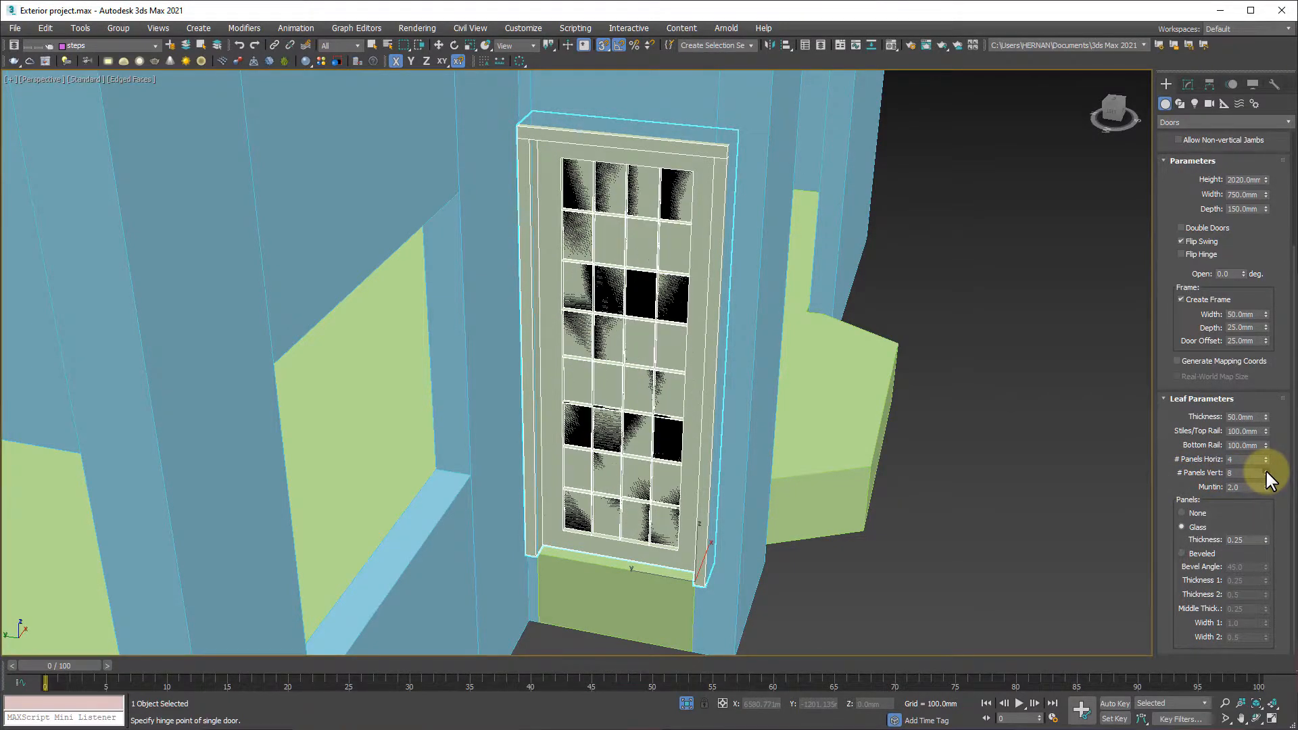
{"action": "left_click", "coordinate": [1265, 471]}
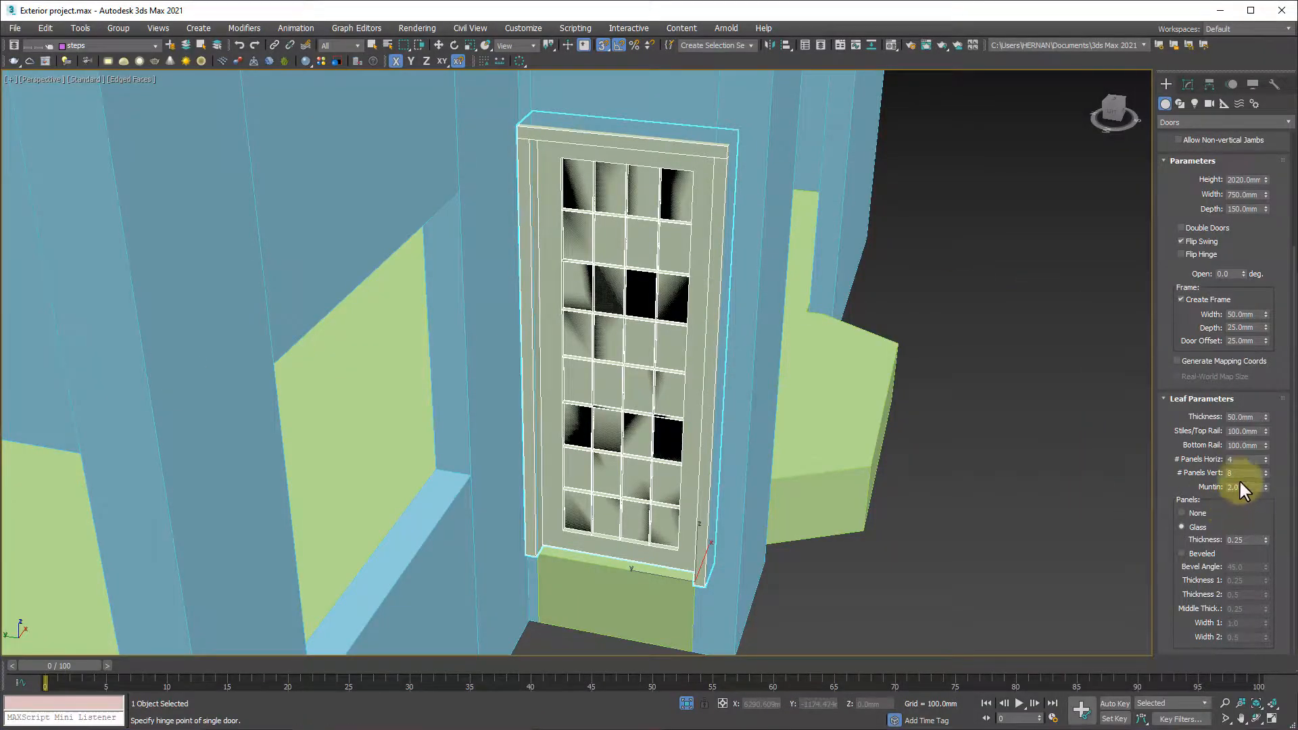
Try a muntin width of 25 on the pivot door's leaf
{"action": "middle_click_drag", "start_coordinate": [696, 476], "coordinate": [463, 429], "text": "alt"}
{"action": "scroll", "coordinate": [605, 529], "scroll_direction": "up", "scroll_amount": 5}
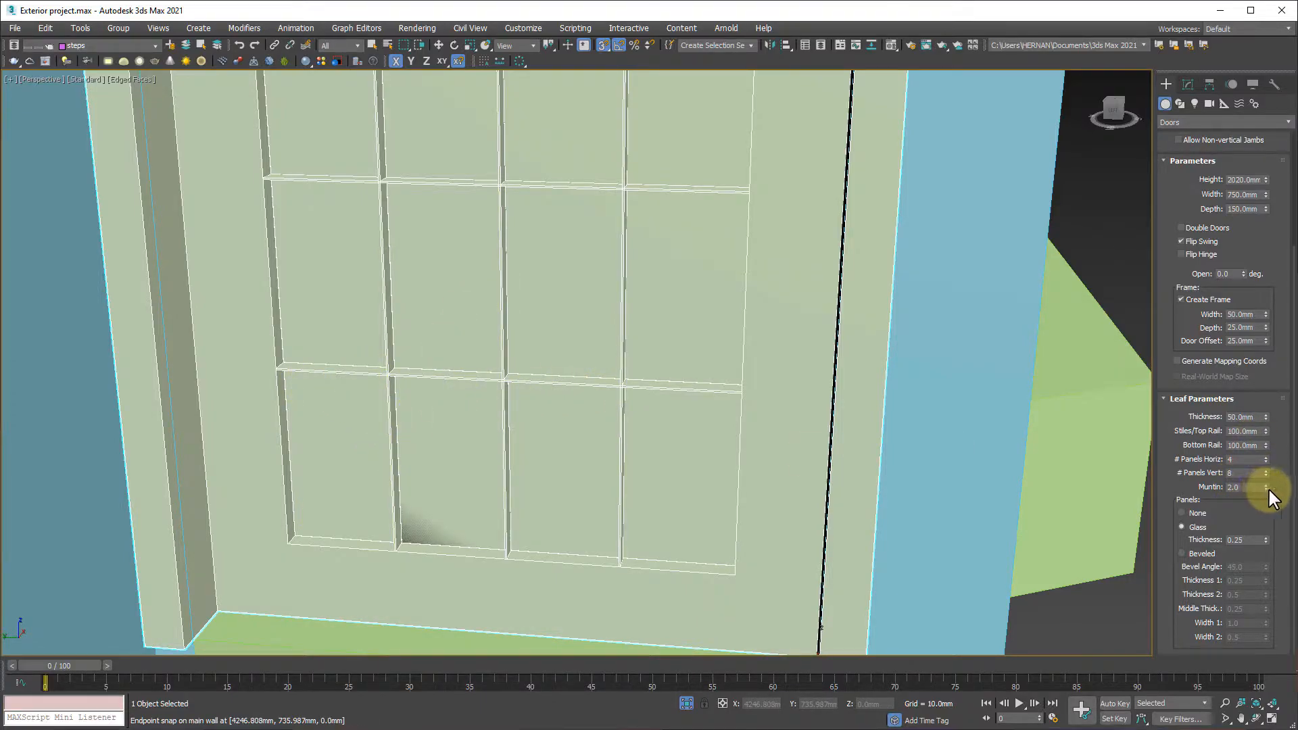
{"action": "left_click_drag", "start_coordinate": [1267, 485], "coordinate": [1278, 371]}
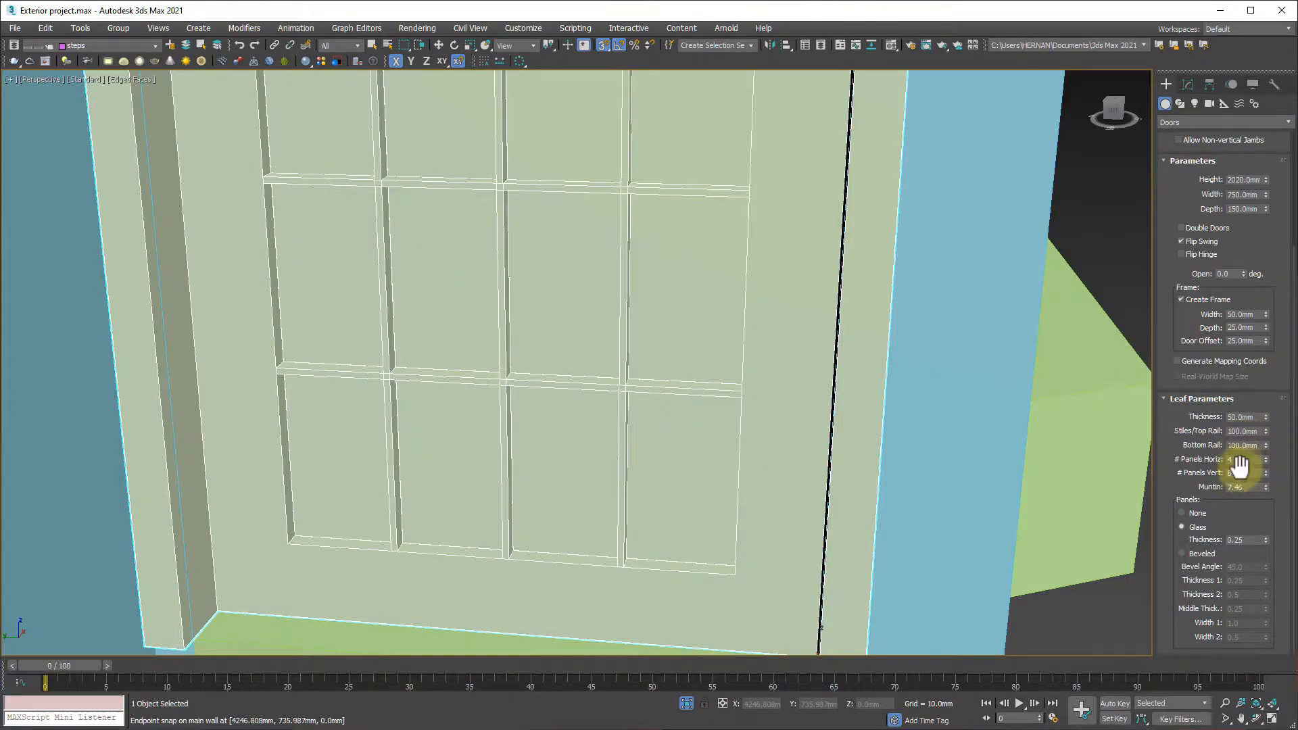
{"action": "left_click_drag", "start_coordinate": [1250, 488], "coordinate": [1159, 494]}
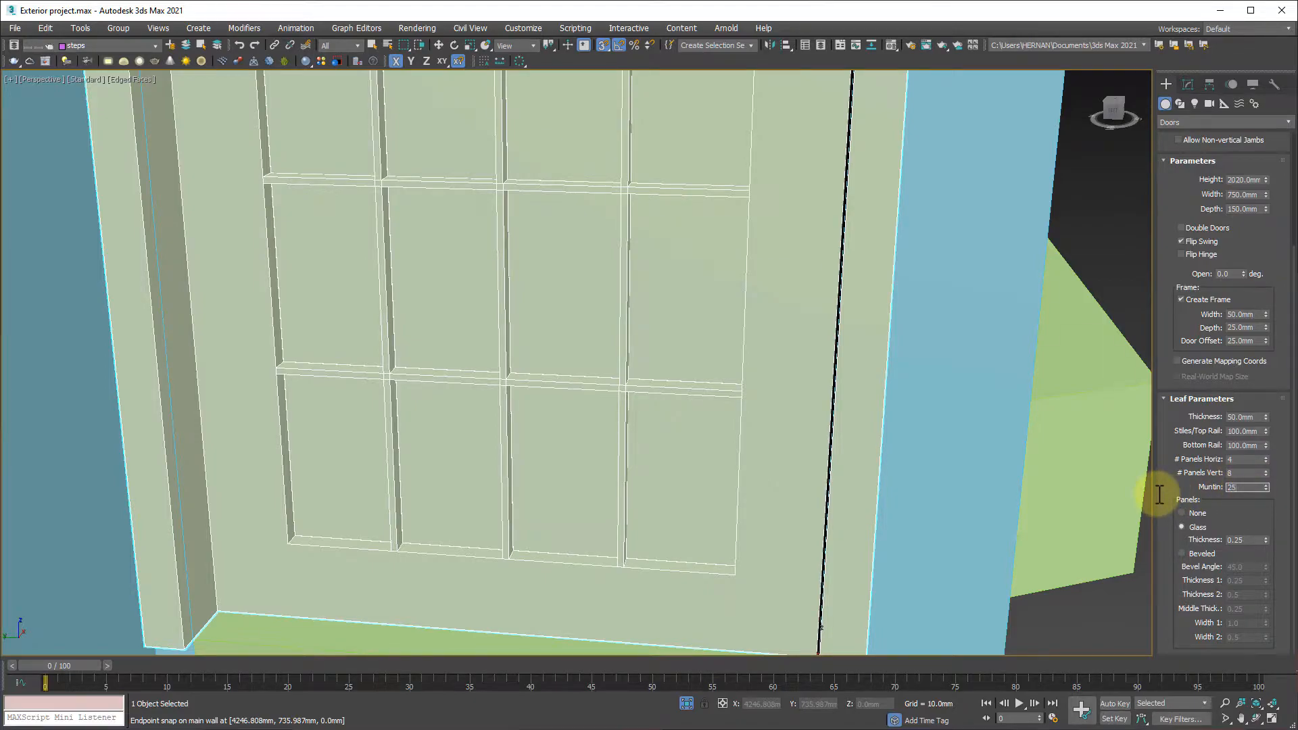
{"action": "type", "text": "25"}
{"action": "key", "text": "Return"}
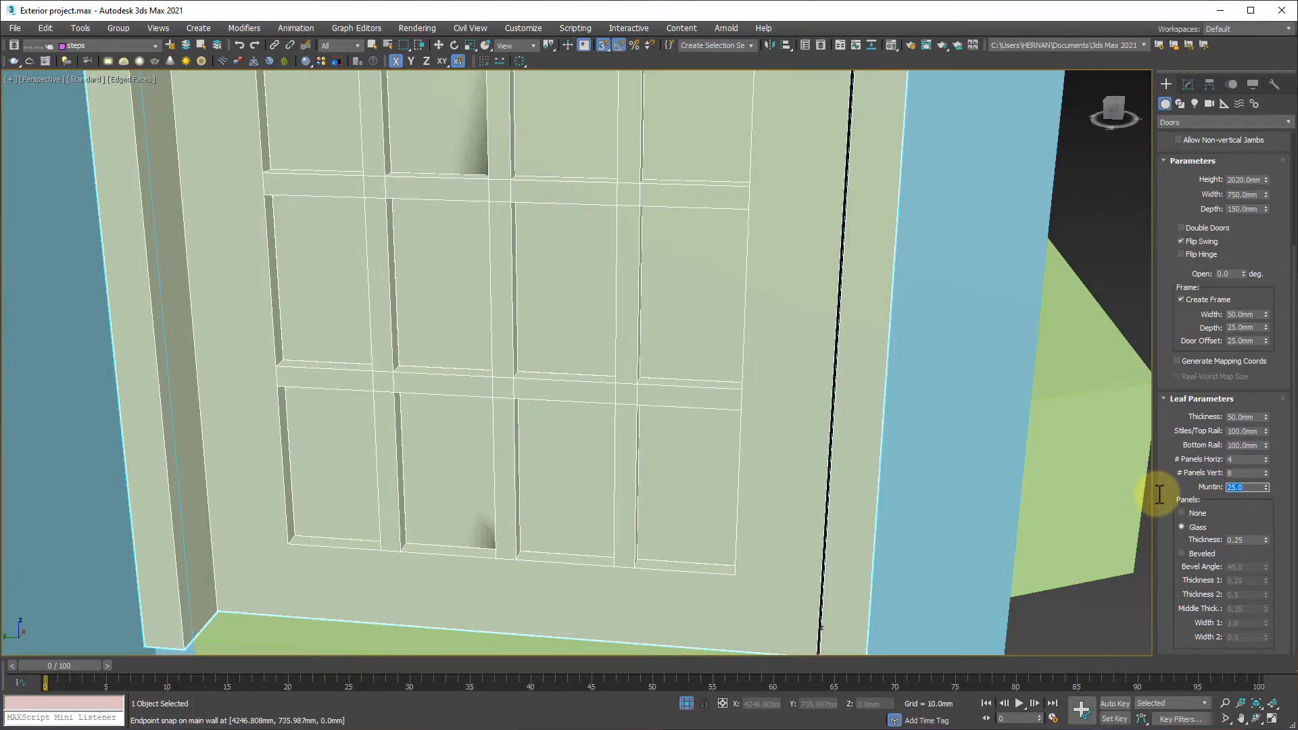
Set the muntin width of the pivot door's leaf to 20
{"action": "scroll", "coordinate": [591, 290], "scroll_direction": "down", "scroll_amount": 10}
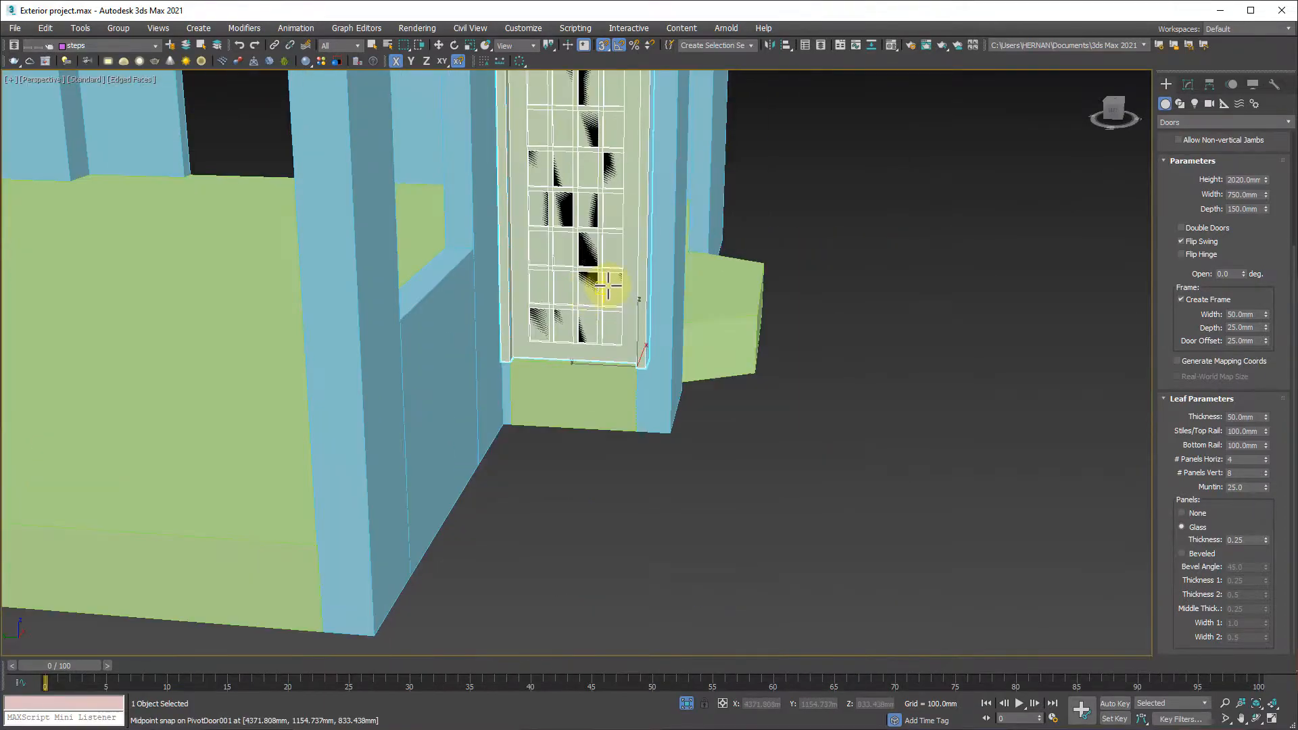
{"action": "middle_click_drag", "start_coordinate": [608, 286], "coordinate": [613, 458]}
{"action": "middle_click_drag", "start_coordinate": [615, 413], "coordinate": [607, 450], "text": "alt"}
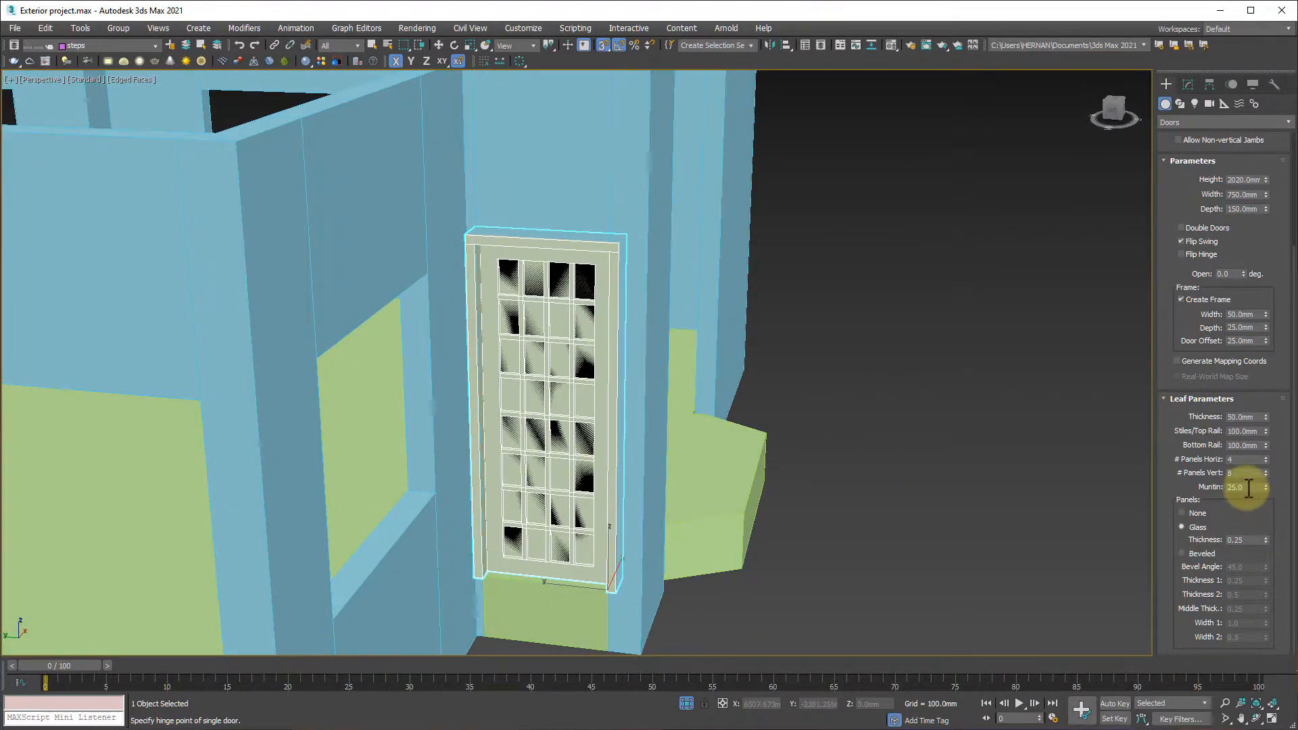
{"action": "left_click_drag", "start_coordinate": [1248, 488], "coordinate": [1194, 491]}
{"action": "key", "text": "Return"}
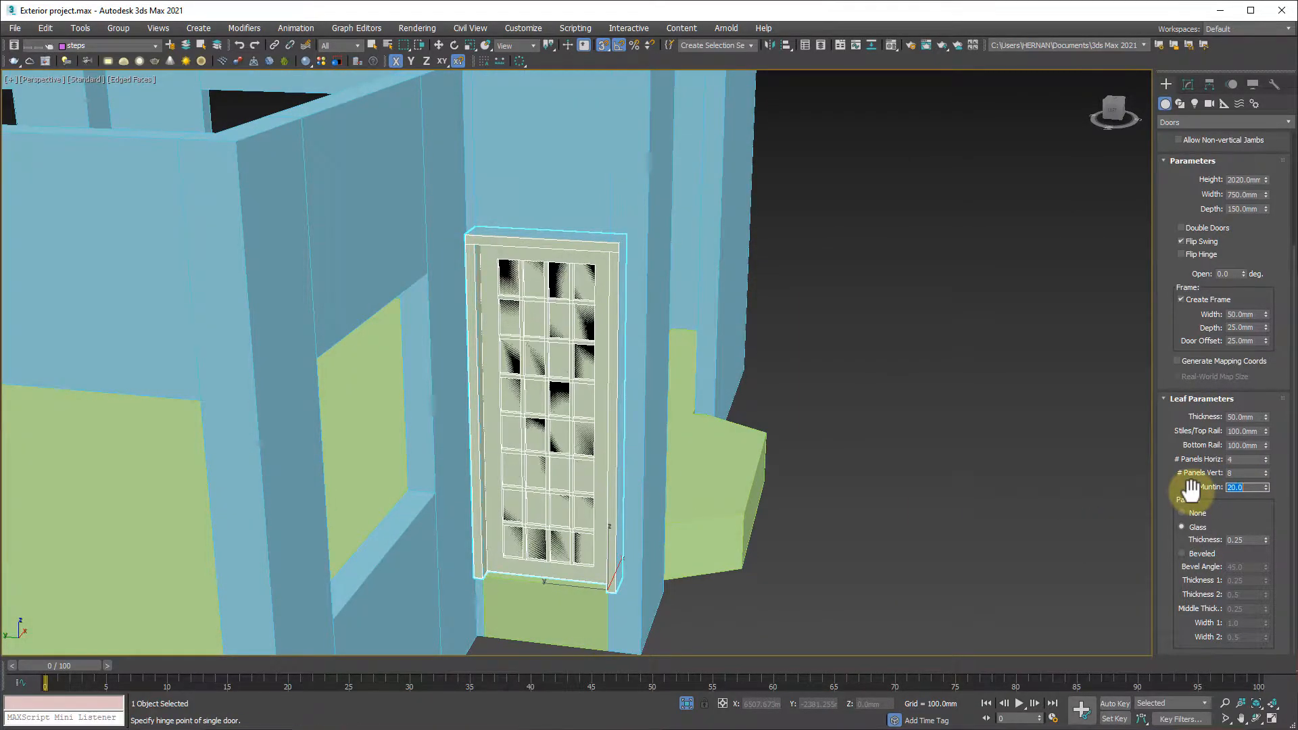
Use glass panels in the pivot door's leaf and set their thickness to 5
{"action": "scroll", "coordinate": [571, 325], "scroll_direction": "up", "scroll_amount": 6}
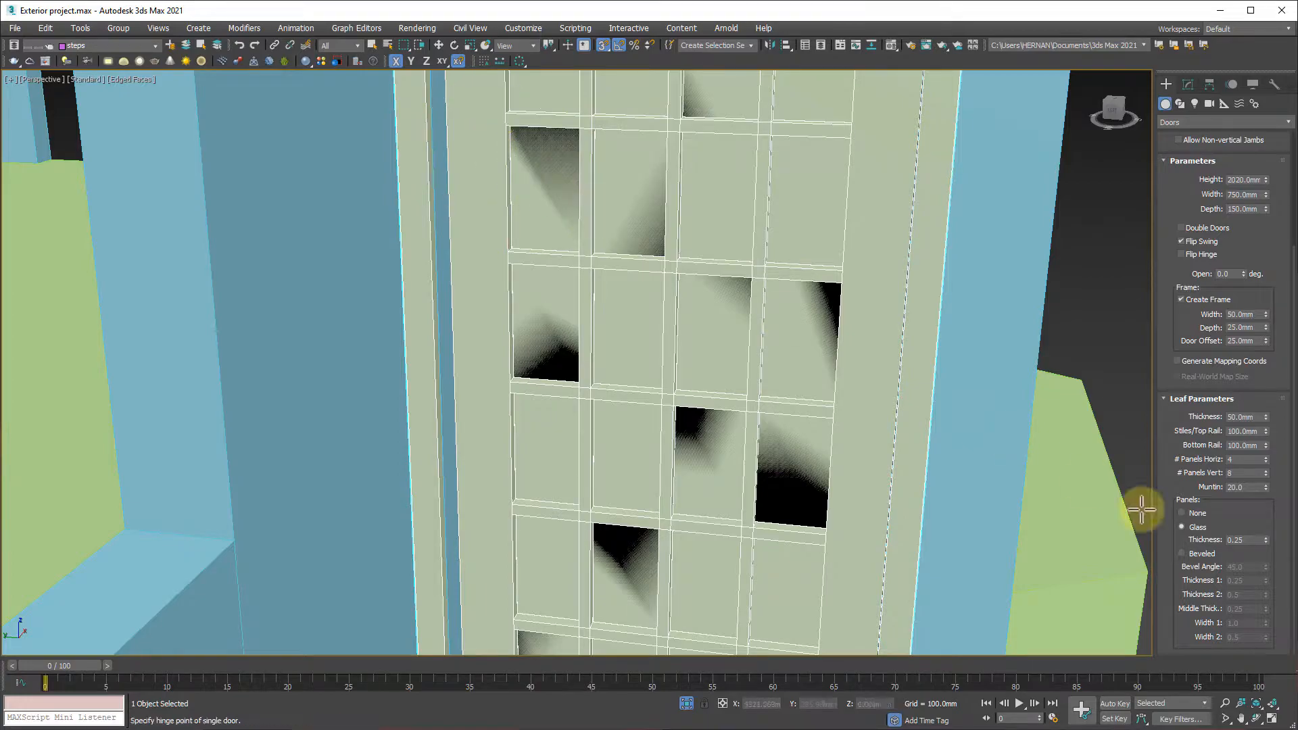
{"action": "left_click", "coordinate": [1196, 528]}
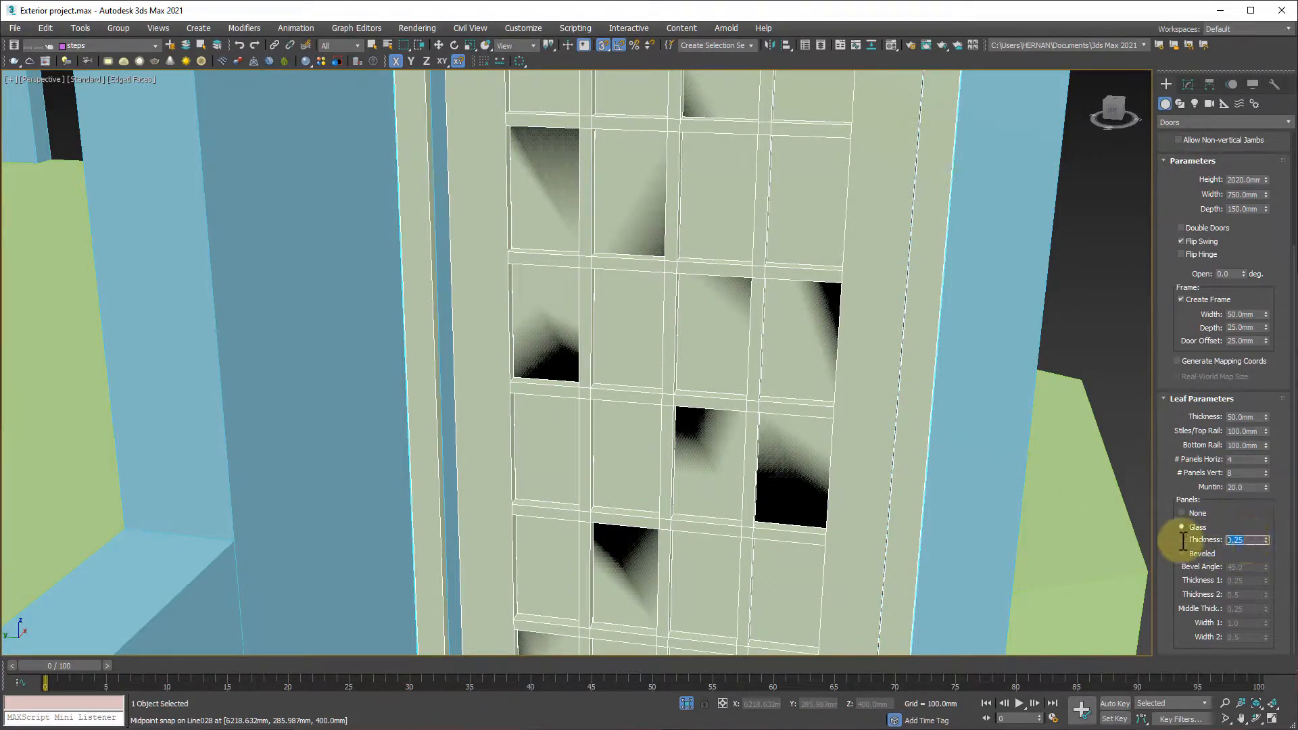
{"action": "type", "text": "5"}
{"action": "key", "text": "Return"}
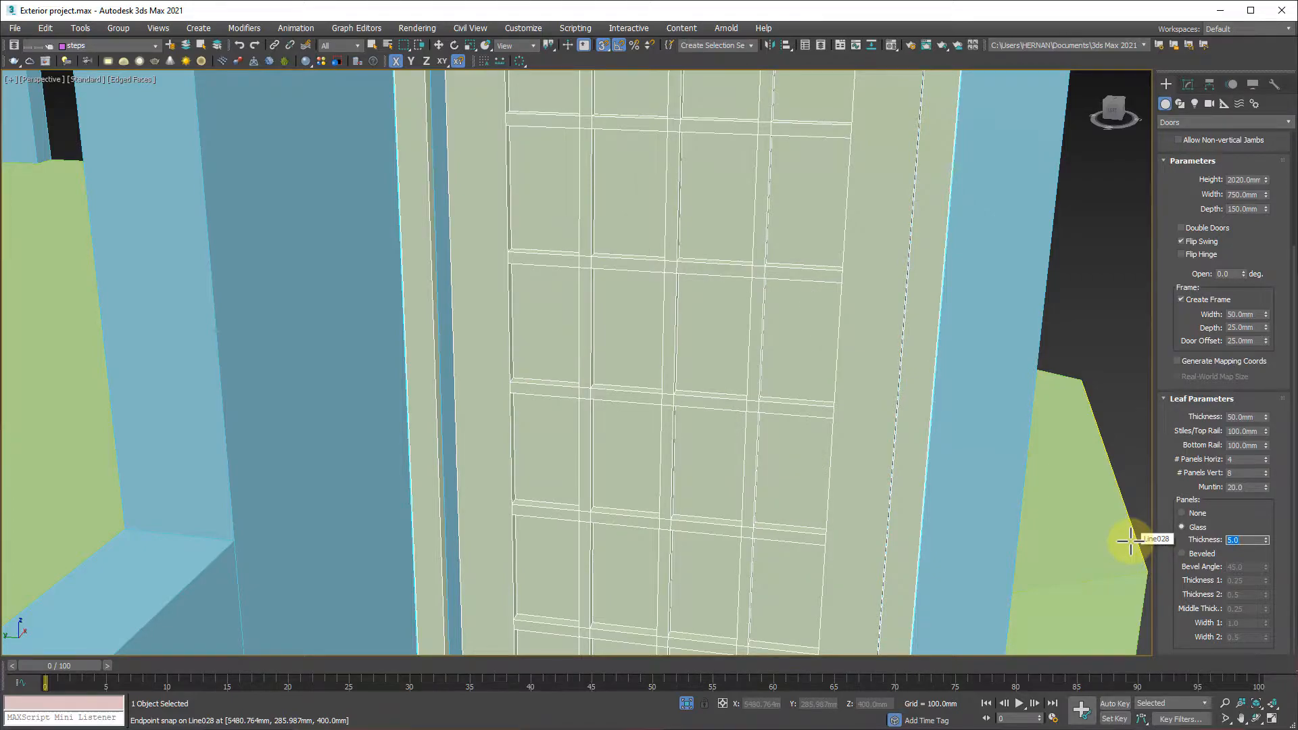
{"action": "mouse_move", "coordinate": [803, 425]}
{"action": "middle_mouse_down", "text": "alt"}
{"action": "mouse_move", "coordinate": [748, 473]}
{"action": "mouse_move", "coordinate": [579, 449]}
{"action": "mouse_move", "coordinate": [521, 463]}
{"action": "mouse_move", "coordinate": [724, 484]}
{"action": "mouse_move", "coordinate": [791, 419]}
{"action": "middle_mouse_up", "text": "alt"}
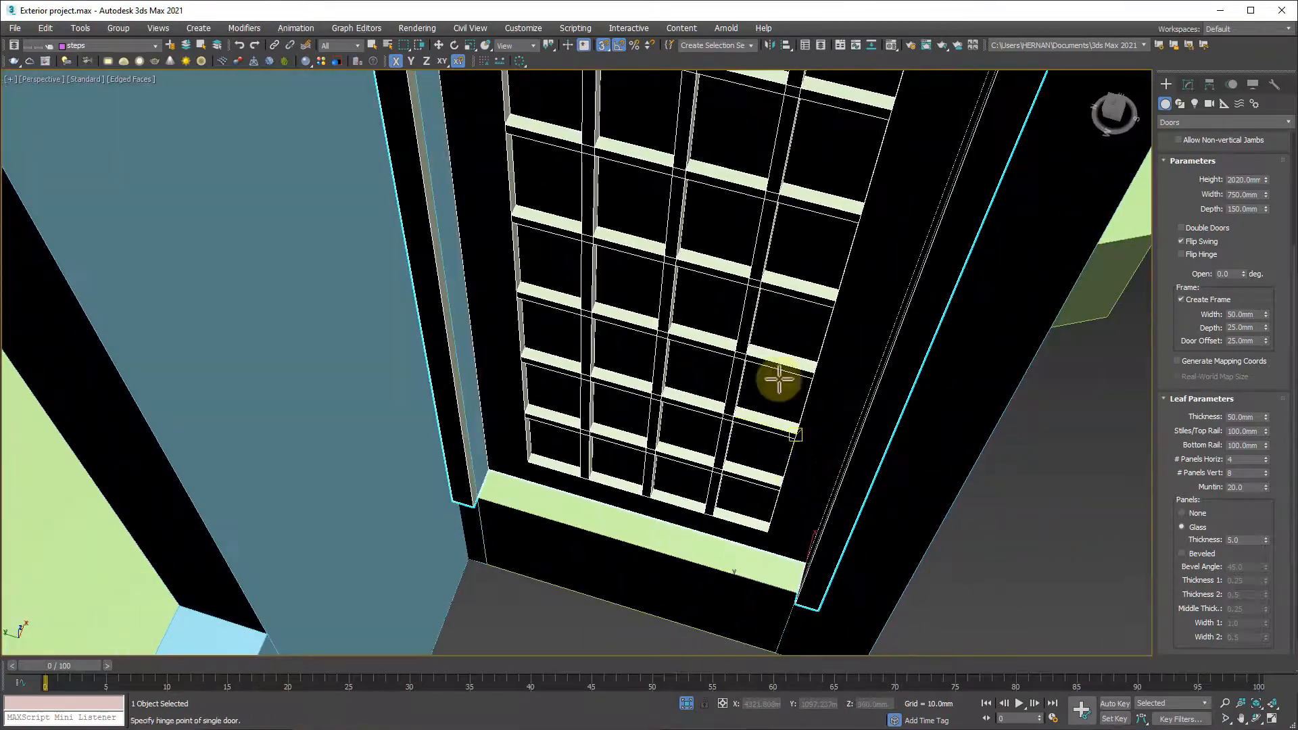
{"action": "scroll", "coordinate": [784, 351], "scroll_direction": "down", "scroll_amount": 5}
{"action": "middle_click_drag", "start_coordinate": [782, 342], "coordinate": [717, 440]}
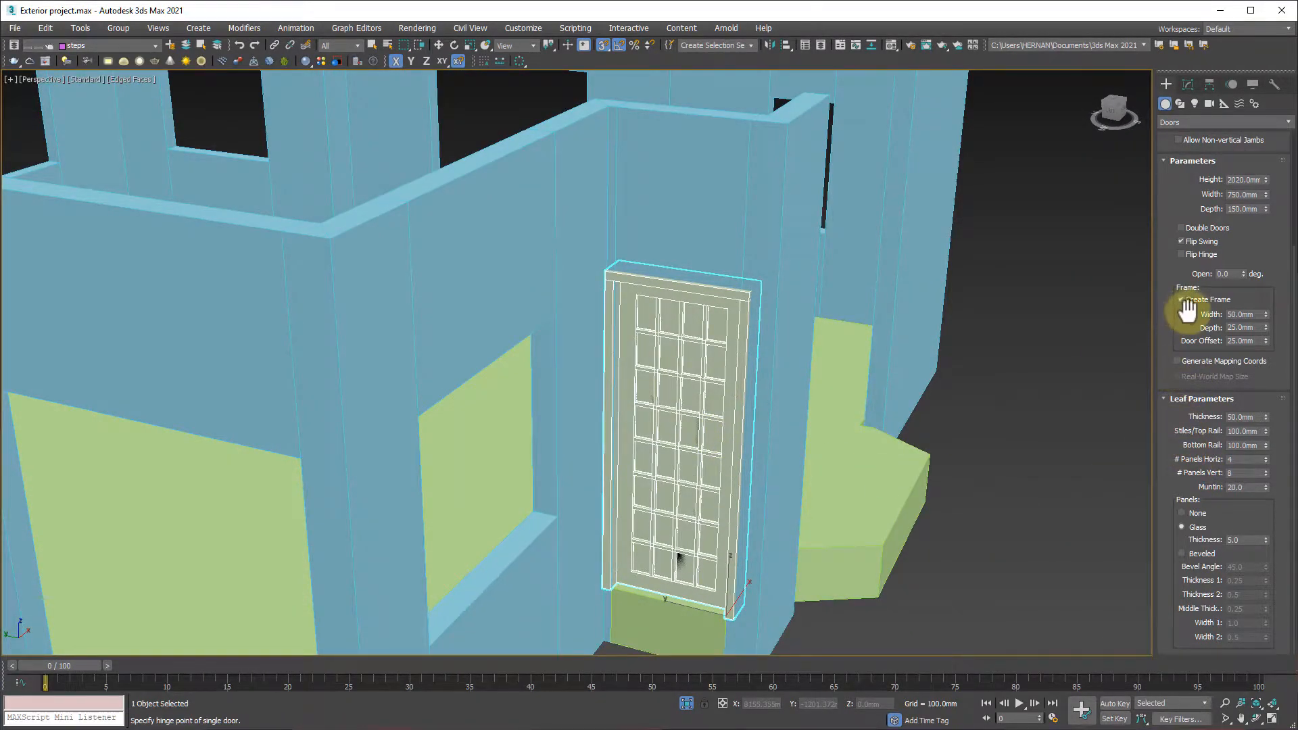
Test the pivot door's opening angle and inspect the door in its wall opening
{"action": "left_click_drag", "start_coordinate": [1243, 272], "coordinate": [1251, 312]}
{"action": "middle_click_drag", "start_coordinate": [814, 483], "coordinate": [832, 360]}
{"action": "middle_click_drag", "start_coordinate": [790, 450], "coordinate": [764, 482], "text": "alt"}
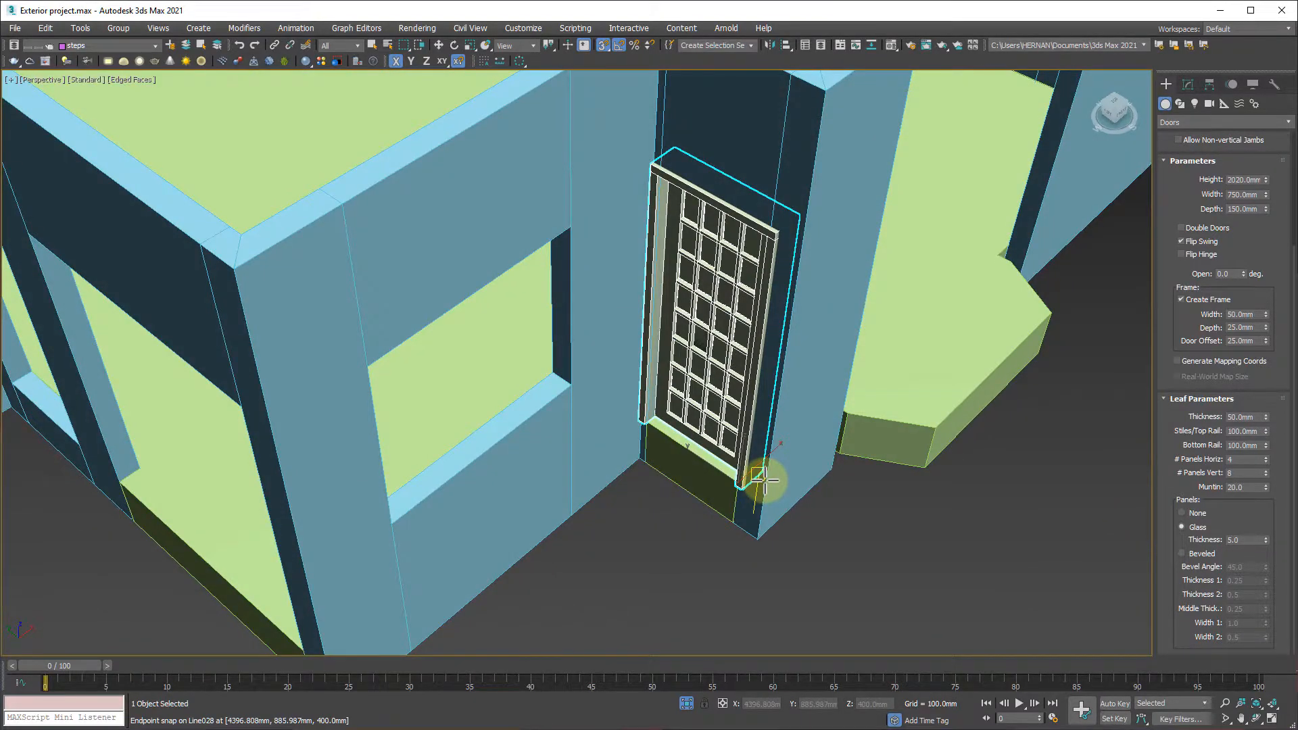
{"action": "scroll", "coordinate": [617, 472], "scroll_direction": "down", "scroll_amount": 5}
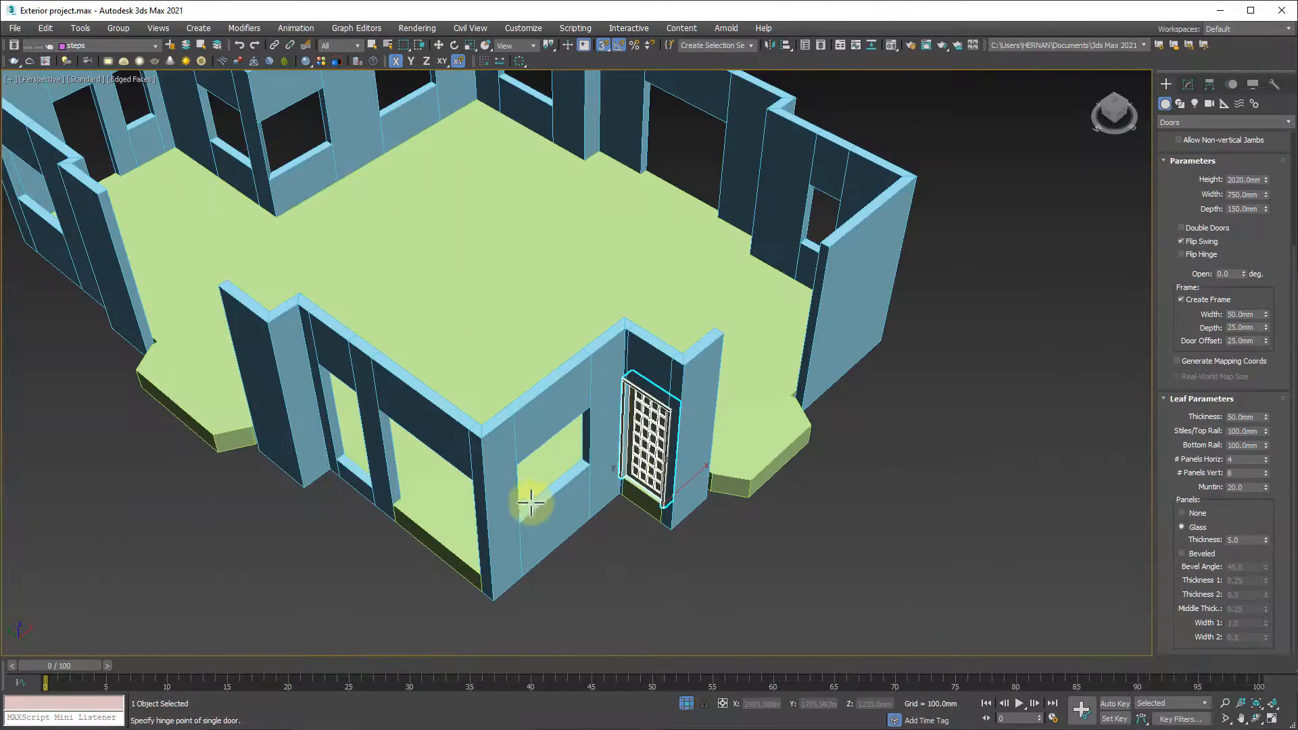
{"action": "scroll", "coordinate": [528, 500], "scroll_direction": "up", "scroll_amount": 5}
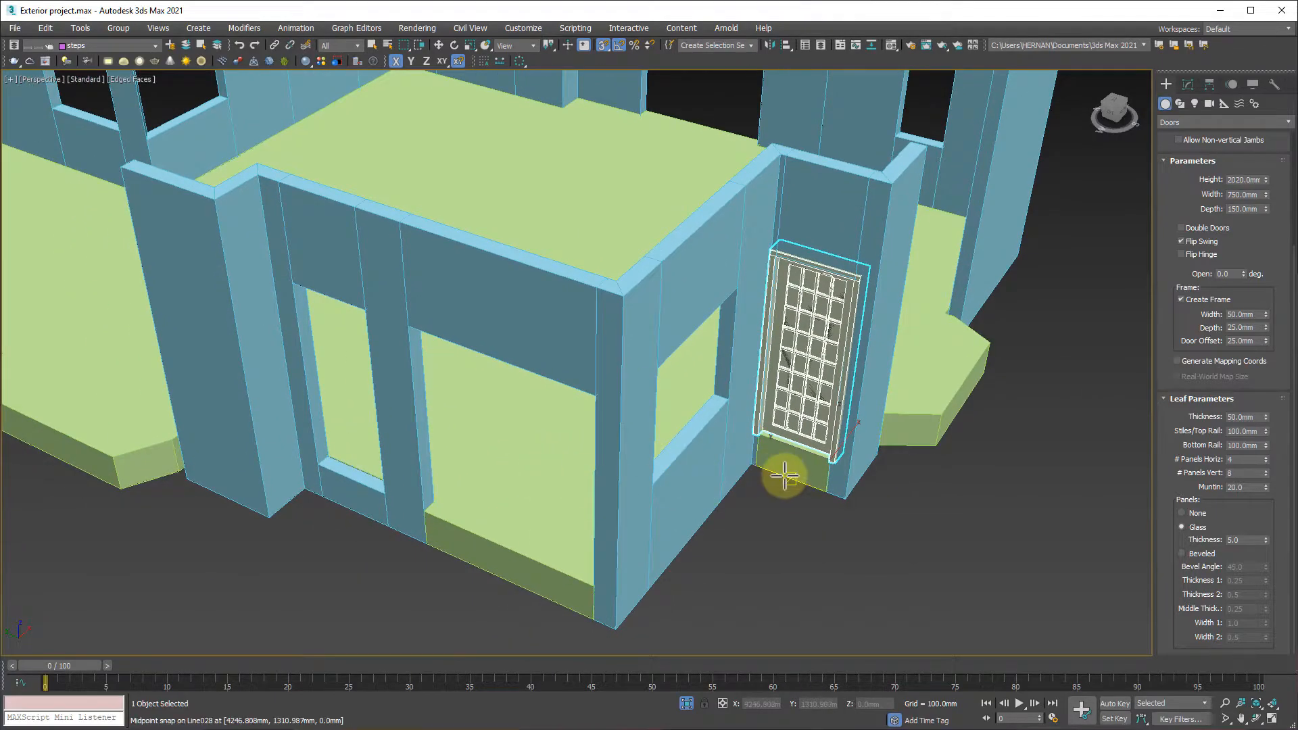
Finish creating the pivot door and unhide all objects without unhiding the hidden layers
{"action": "key", "text": "w"}
{"action": "right_click", "coordinate": [782, 550]}
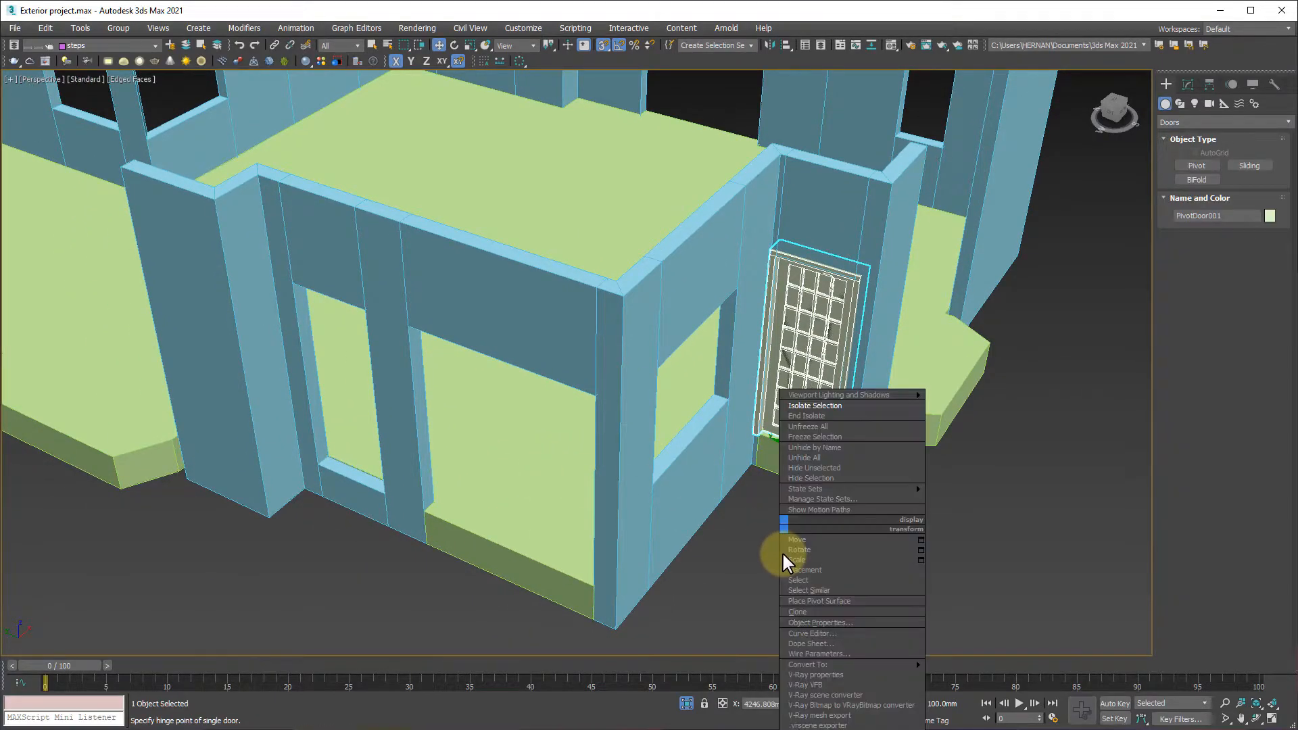
{"action": "left_click", "coordinate": [830, 459]}
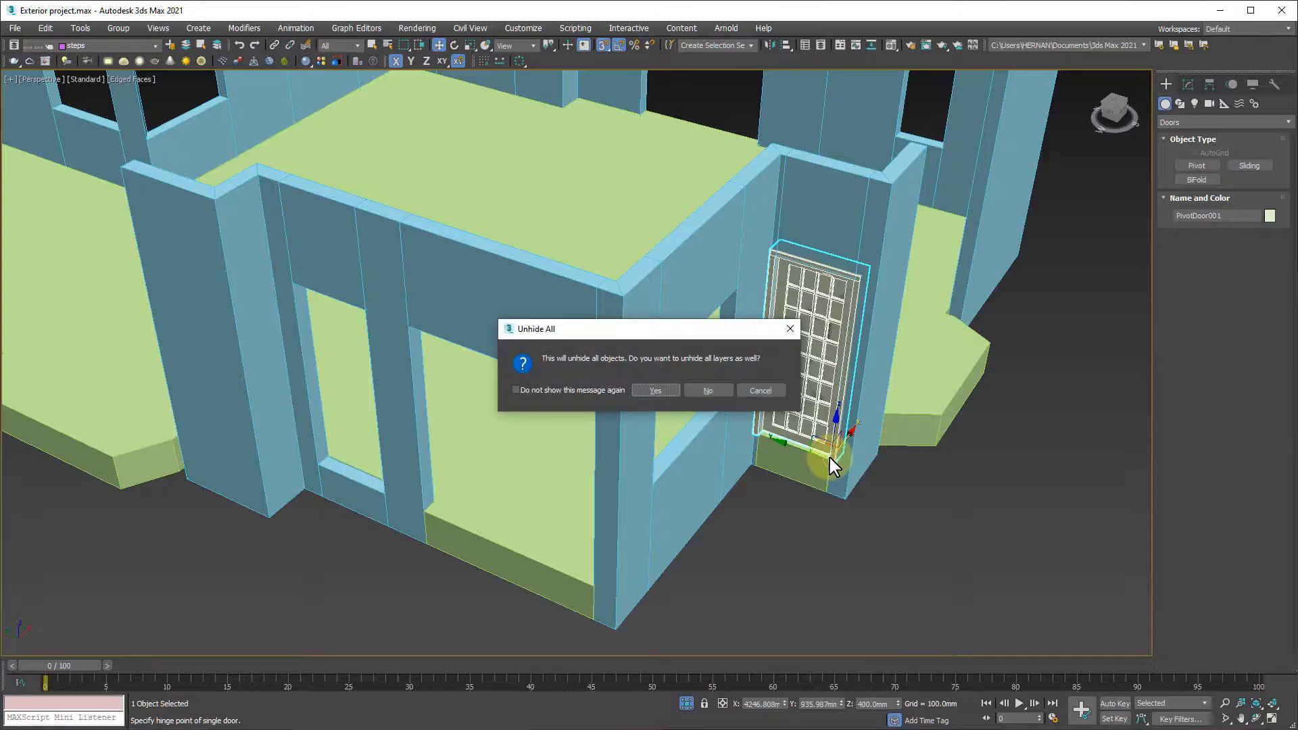
{"action": "left_click", "coordinate": [706, 391]}
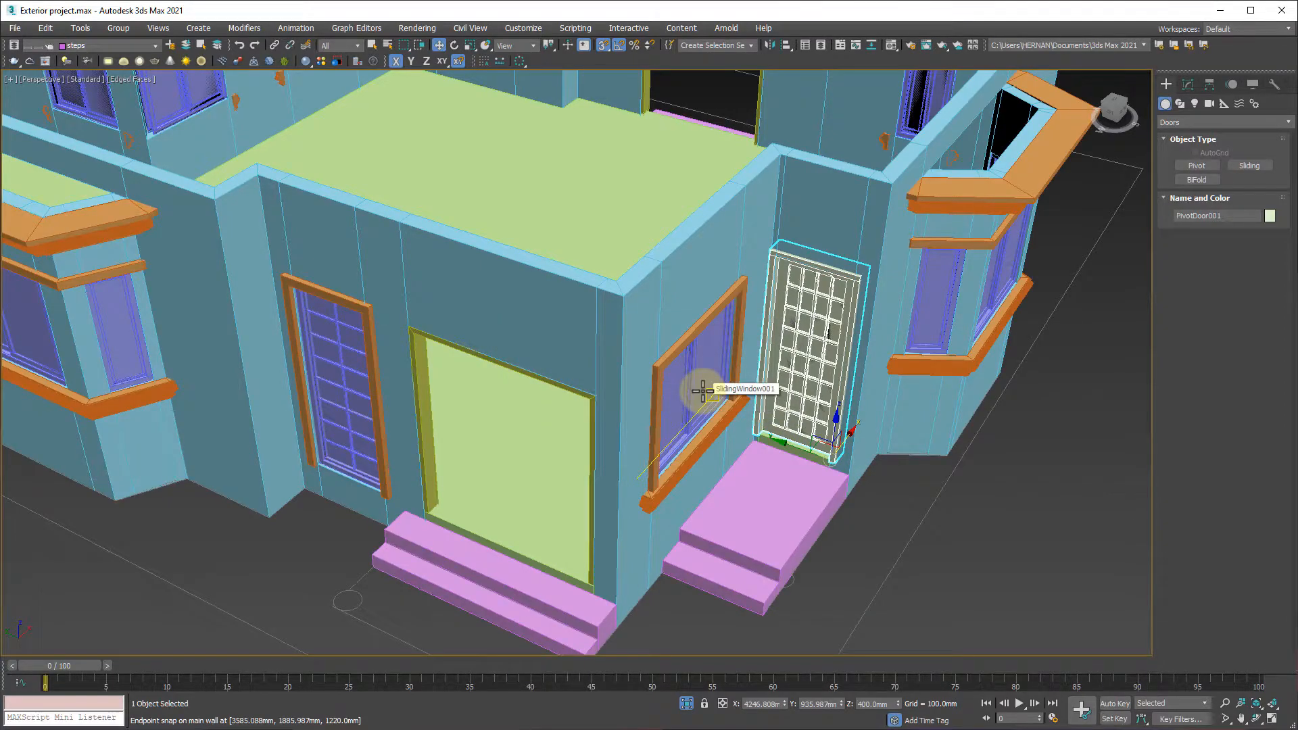
Switch to AutoCAD and examine the leaf and pane layout of the large door in the left side elevation
{"action": "middle_click_drag", "start_coordinate": [454, 509], "coordinate": [441, 465]}
{"action": "scroll", "coordinate": [470, 439], "scroll_direction": "up", "scroll_amount": 2}
{"action": "scroll", "coordinate": [470, 446], "scroll_direction": "down", "scroll_amount": 1}
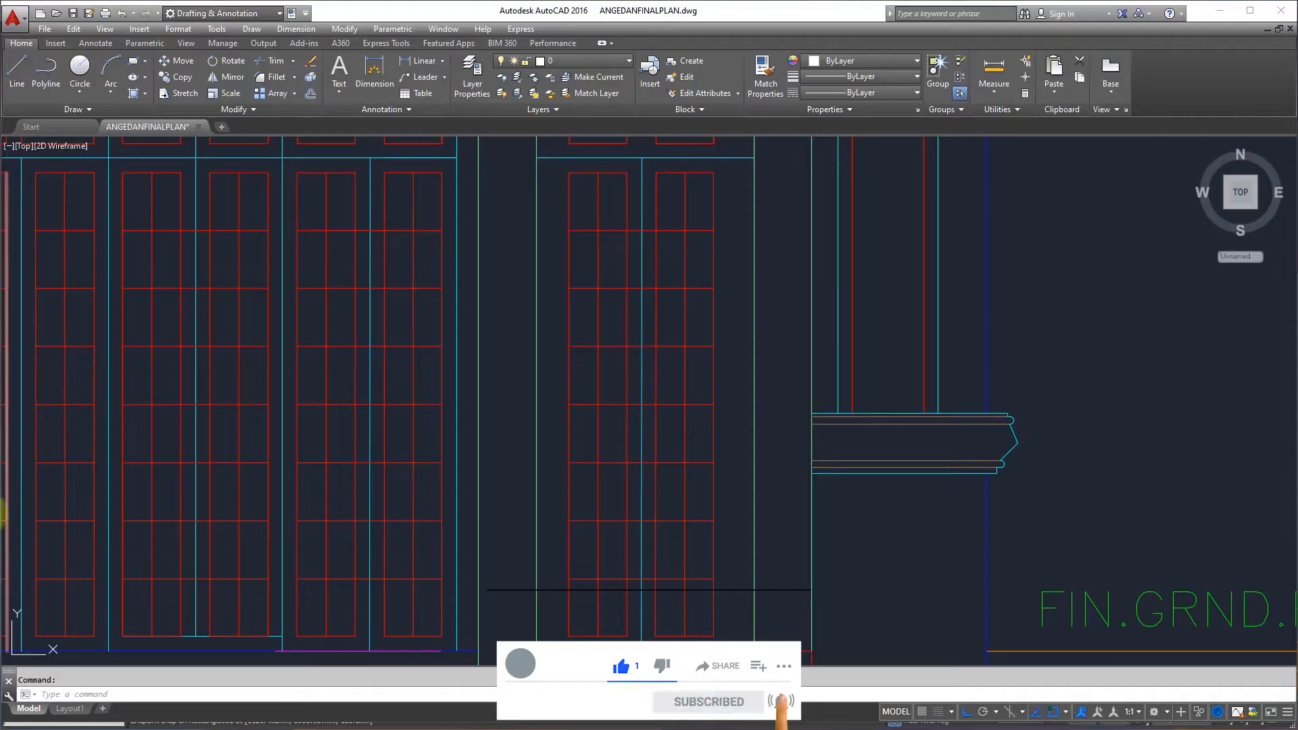
{"action": "mouse_move", "coordinate": [478, 426]}
{"action": "middle_mouse_down"}
{"action": "mouse_move", "coordinate": [507, 385]}
{"action": "mouse_move", "coordinate": [716, 381]}
{"action": "middle_mouse_up"}
{"action": "scroll", "coordinate": [716, 381], "scroll_direction": "down", "scroll_amount": 2}
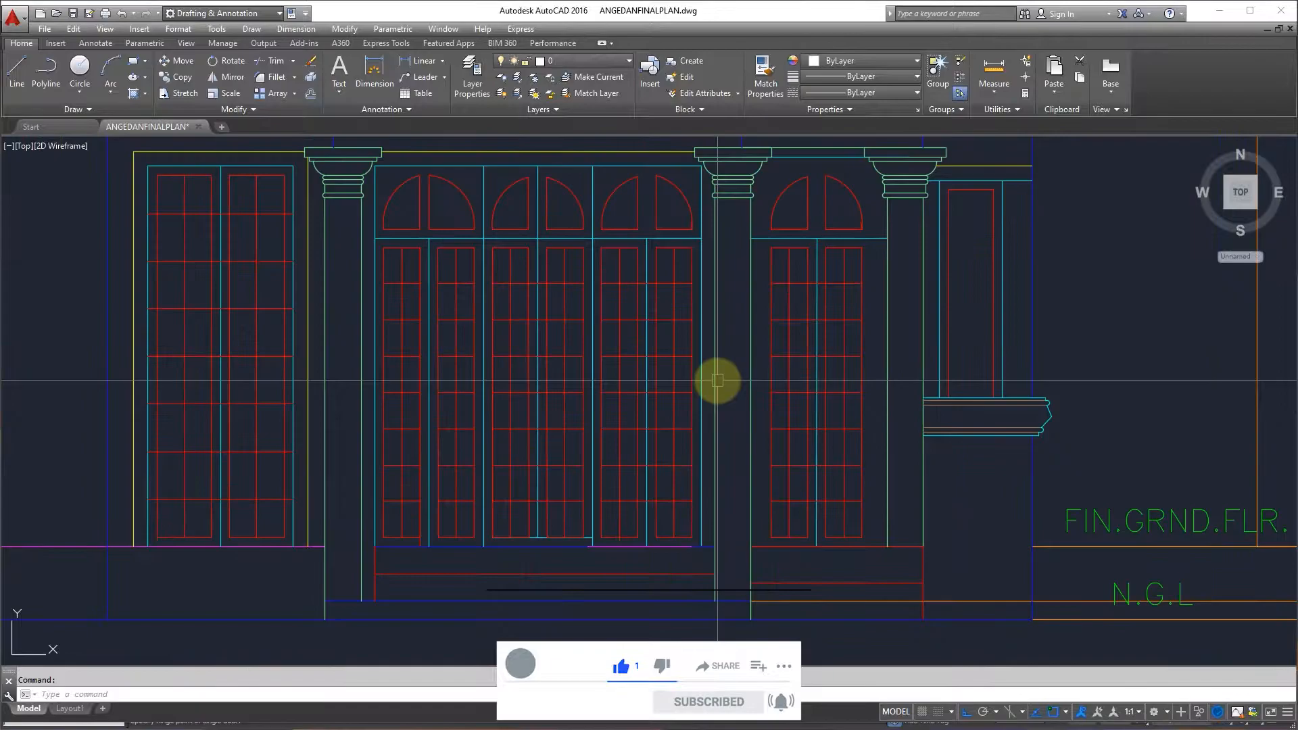
{"action": "scroll", "coordinate": [549, 271], "scroll_direction": "down", "scroll_amount": 2}
{"action": "middle_click_drag", "start_coordinate": [542, 284], "coordinate": [536, 368]}
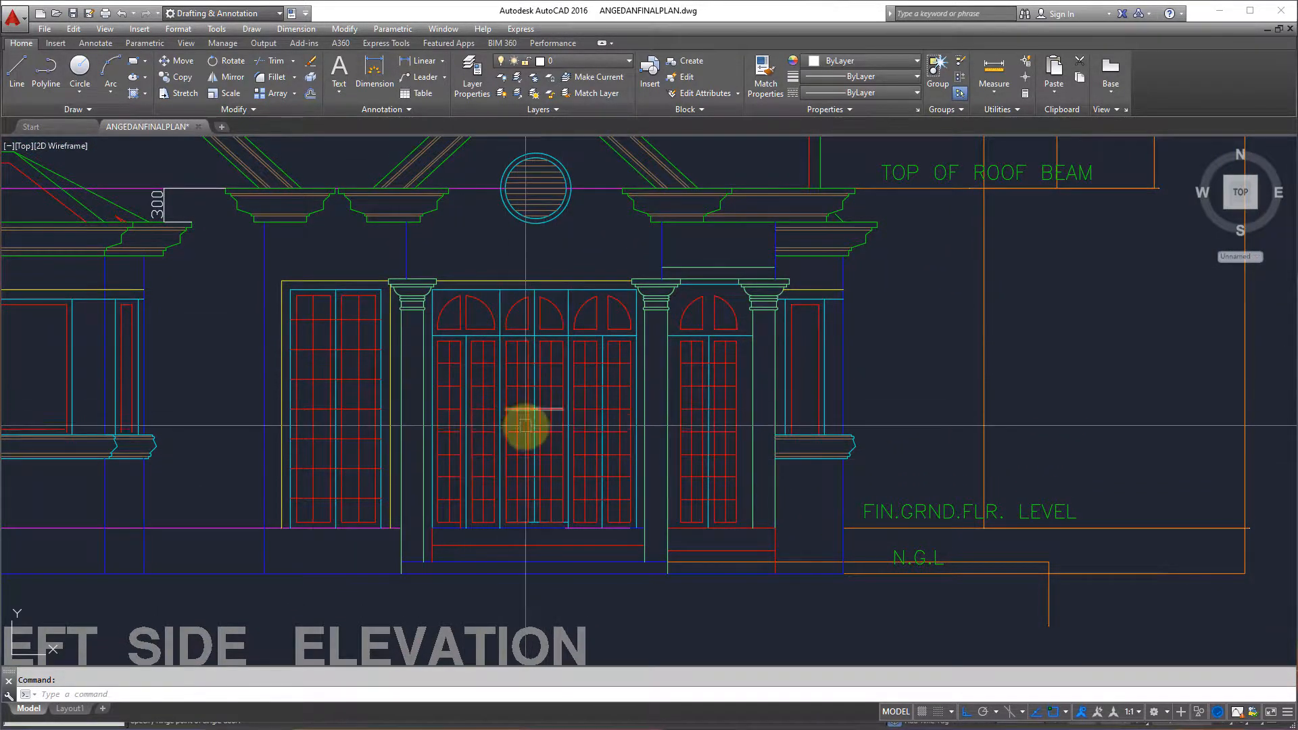
{"action": "scroll", "coordinate": [531, 442], "scroll_direction": "up", "scroll_amount": 2}
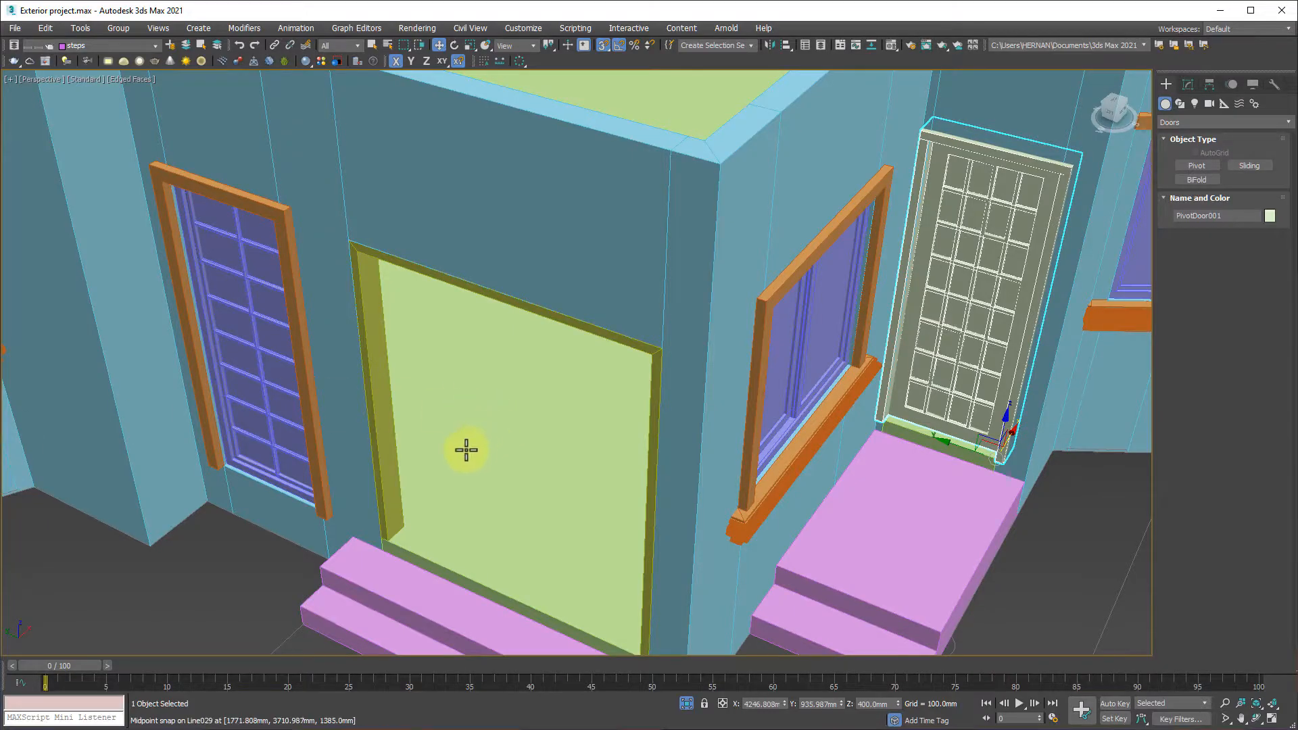
Switch back to 3ds Max and review the large opening's frame by toggling its Shell and Extrude modifiers off and on
{"action": "left_click", "coordinate": [373, 450]}
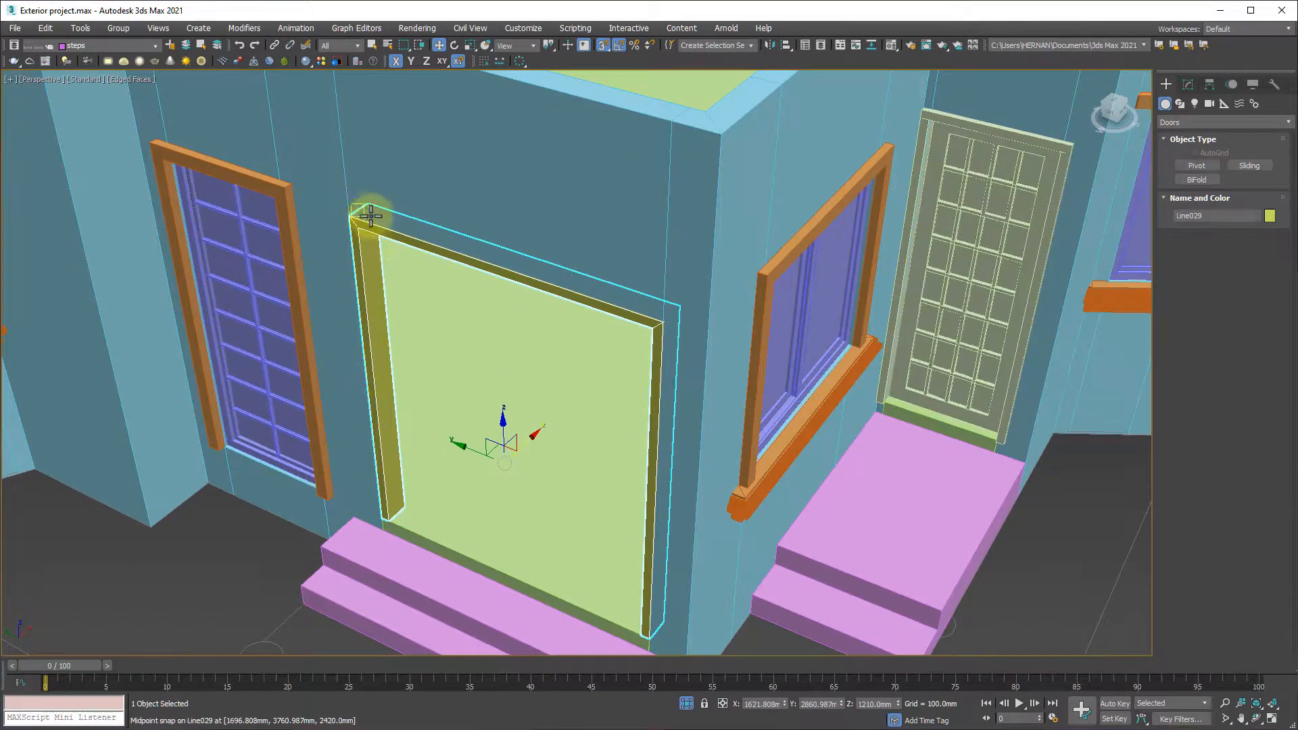
{"action": "left_click", "coordinate": [1187, 86]}
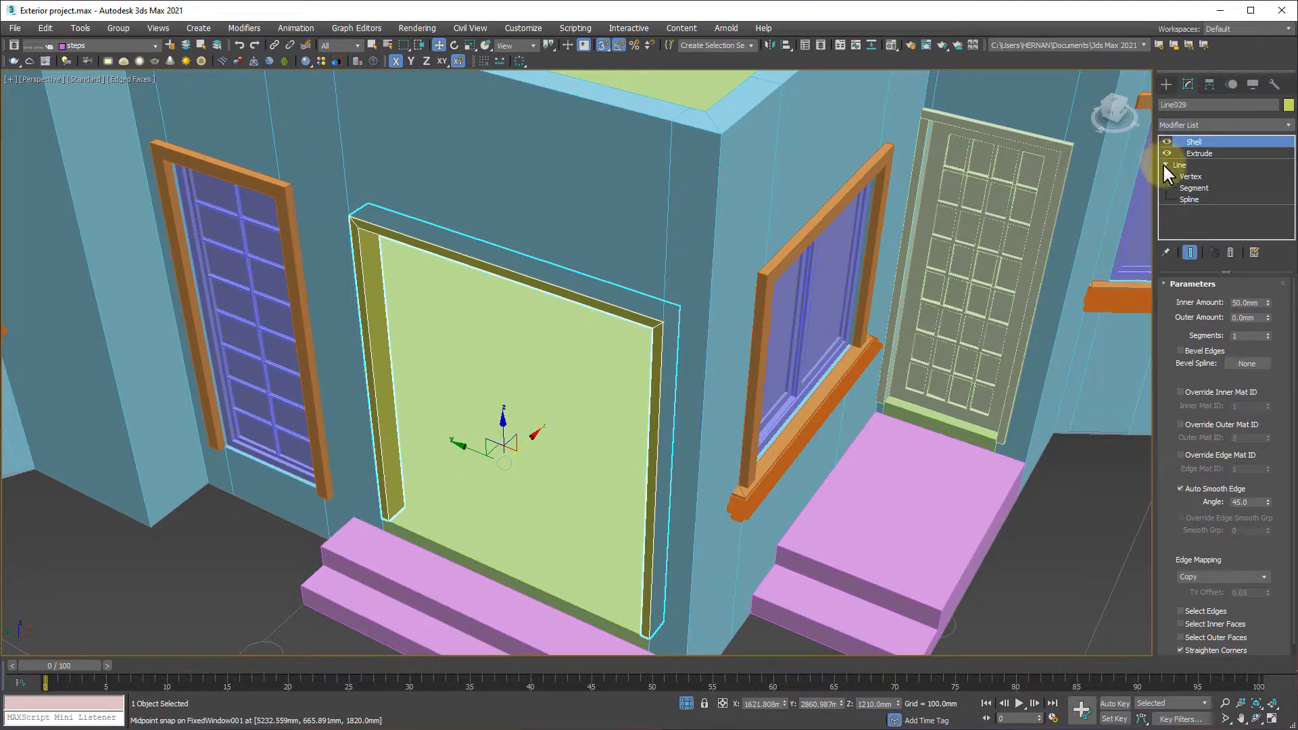
{"action": "left_click", "coordinate": [1167, 142]}
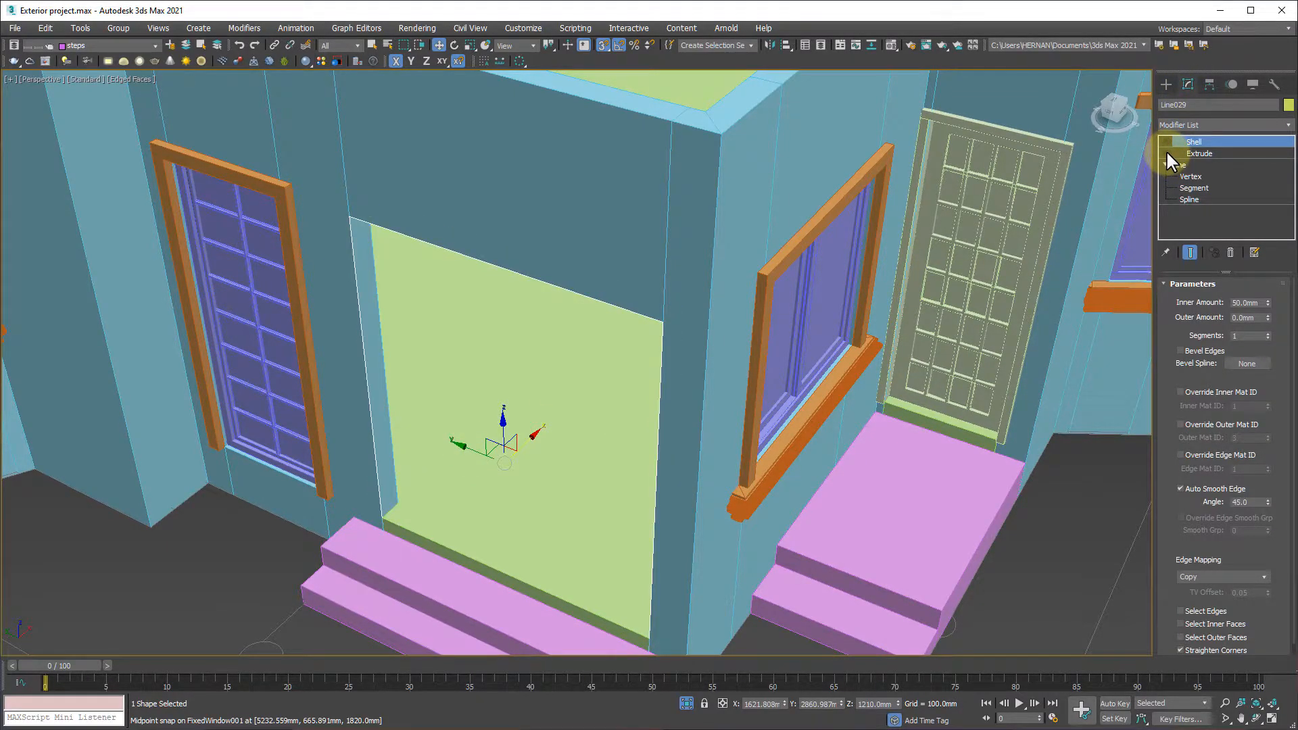
{"action": "left_click", "coordinate": [1167, 153]}
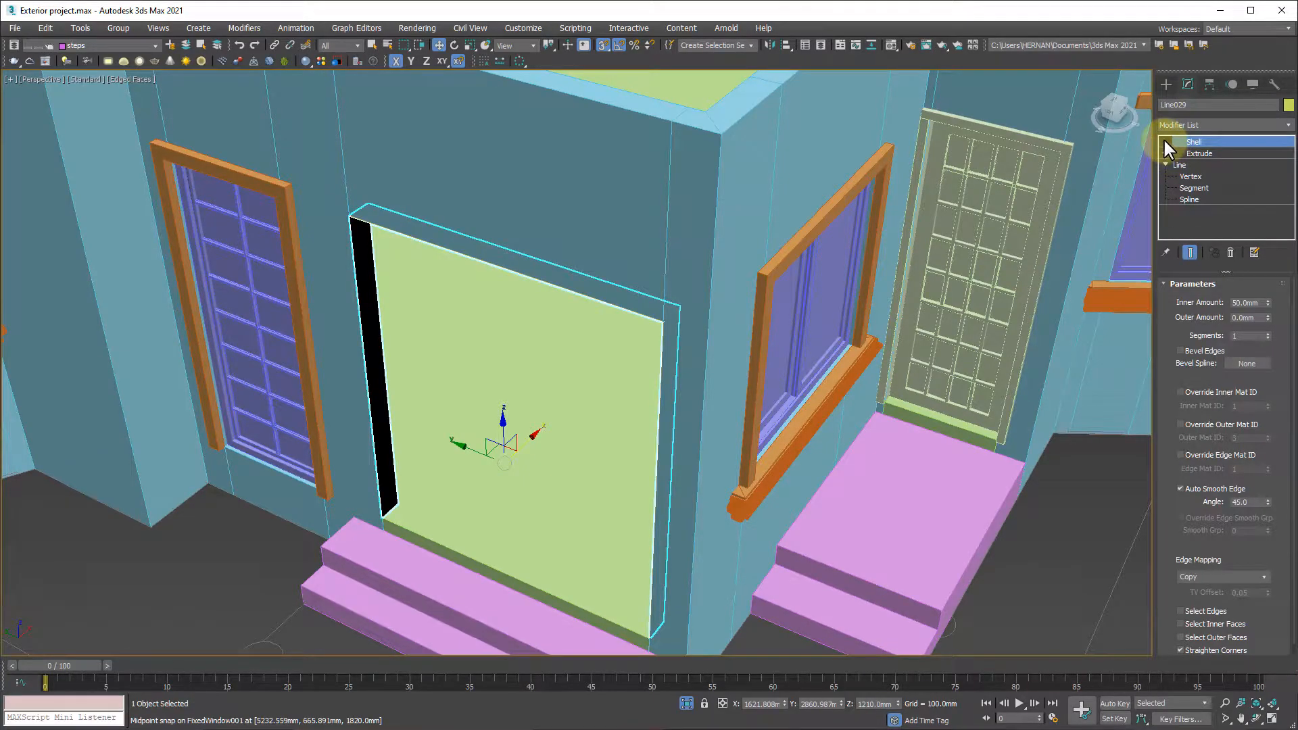
{"action": "left_click", "coordinate": [1164, 140]}
{"action": "middle_click_drag", "start_coordinate": [544, 365], "coordinate": [530, 319]}
{"action": "scroll", "coordinate": [530, 318], "scroll_direction": "down", "scroll_amount": 6}
{"action": "middle_click_drag", "start_coordinate": [638, 252], "coordinate": [590, 411]}
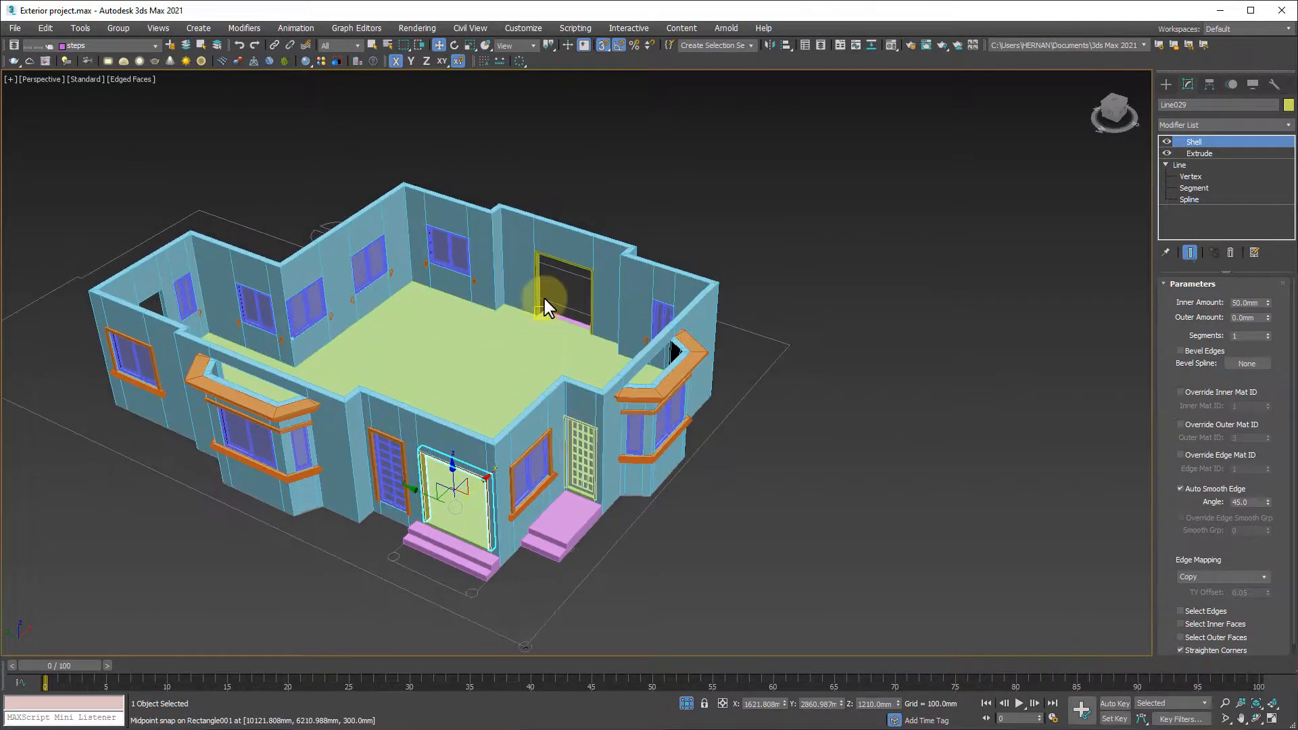
{"action": "scroll", "coordinate": [544, 299], "scroll_direction": "up", "scroll_amount": 5}
{"action": "scroll", "coordinate": [527, 202], "scroll_direction": "down", "scroll_amount": 5}
{"action": "middle_click_drag", "start_coordinate": [527, 375], "coordinate": [569, 288]}
{"action": "scroll", "coordinate": [472, 330], "scroll_direction": "up", "scroll_amount": 4}
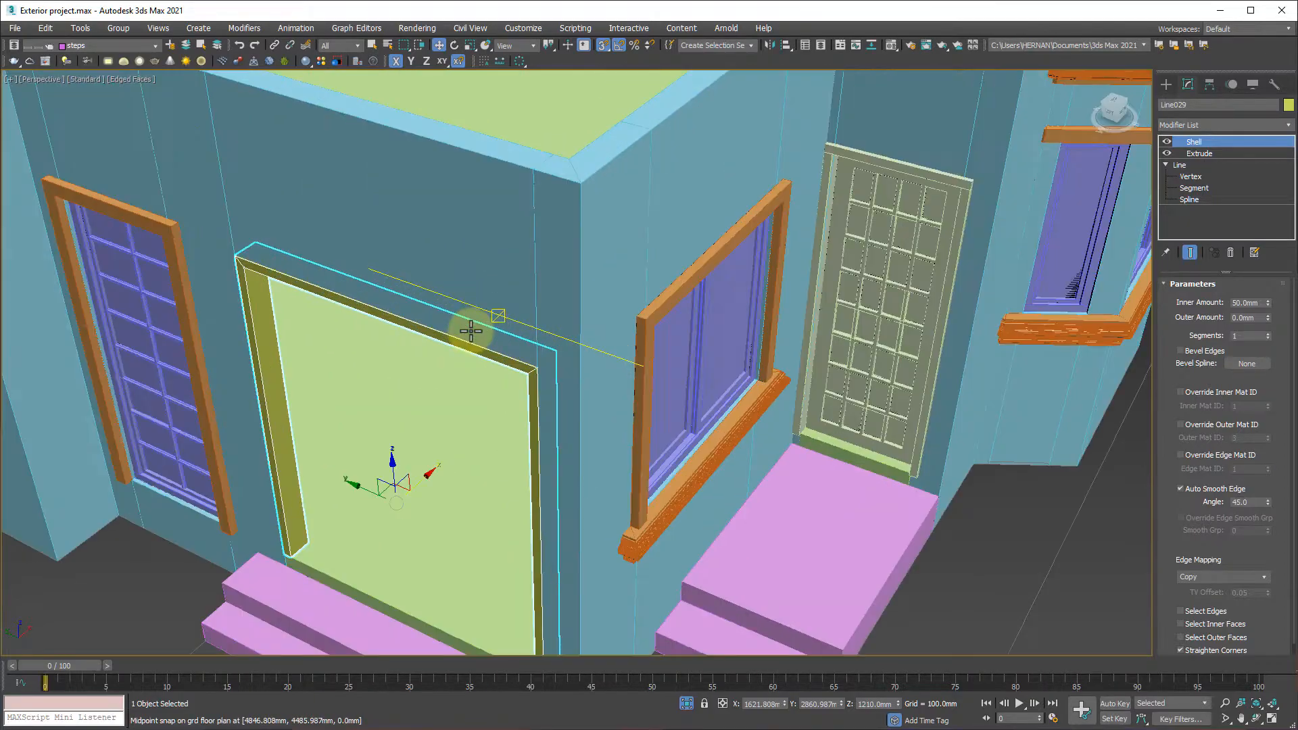
Isolate the main walls, the ground floor slab and the frame of the large door opening
{"action": "scroll", "coordinate": [494, 318], "scroll_direction": "down", "scroll_amount": 6}
{"action": "left_click", "coordinate": [291, 531]}
{"action": "scroll", "coordinate": [405, 318], "scroll_direction": "up", "scroll_amount": 4}
{"action": "left_click", "coordinate": [405, 318]}
{"action": "left_click", "coordinate": [362, 284], "text": "ctrl"}
{"action": "right_click", "coordinate": [503, 461]}
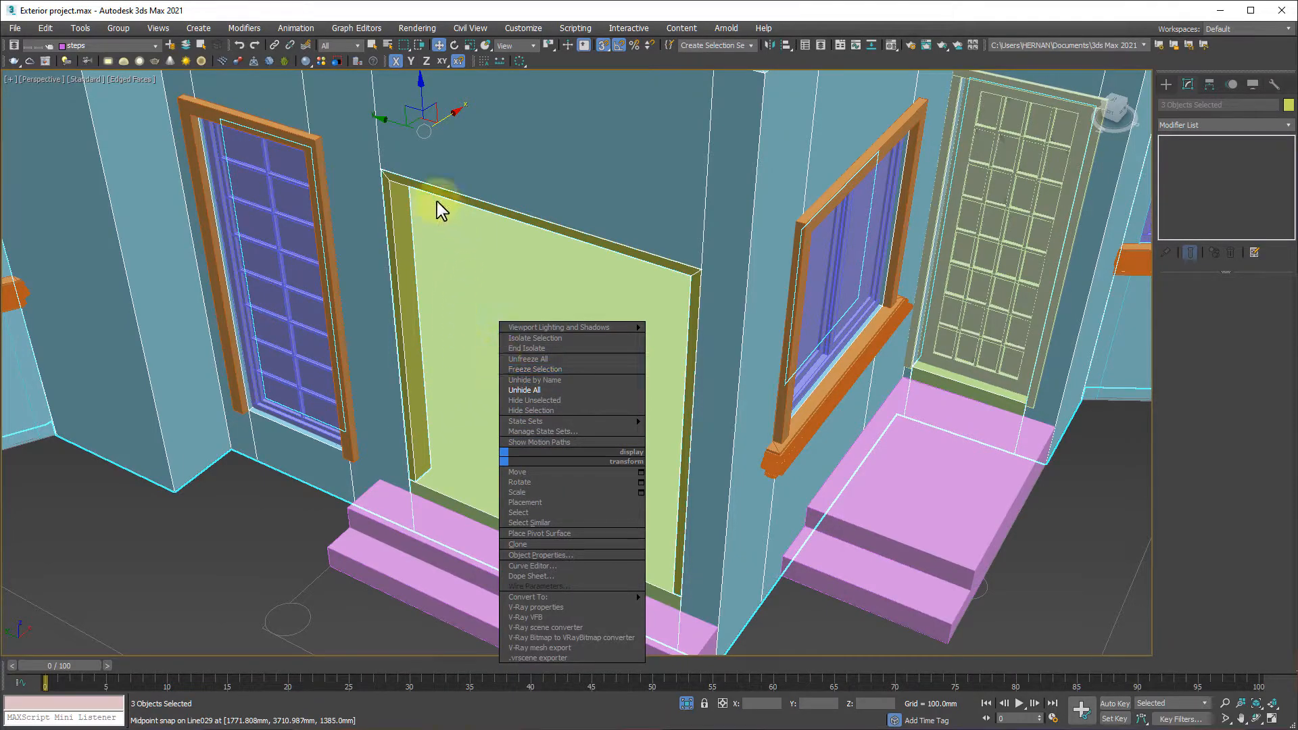
{"action": "left_click", "coordinate": [525, 338]}
{"action": "left_click", "coordinate": [992, 555]}
Create an 850 mm wide, 150 mm deep and 1970 mm high sliding door from the sill's midpoint, filling the left half of the large opening
{"action": "scroll", "coordinate": [580, 429], "scroll_direction": "up", "scroll_amount": 6}
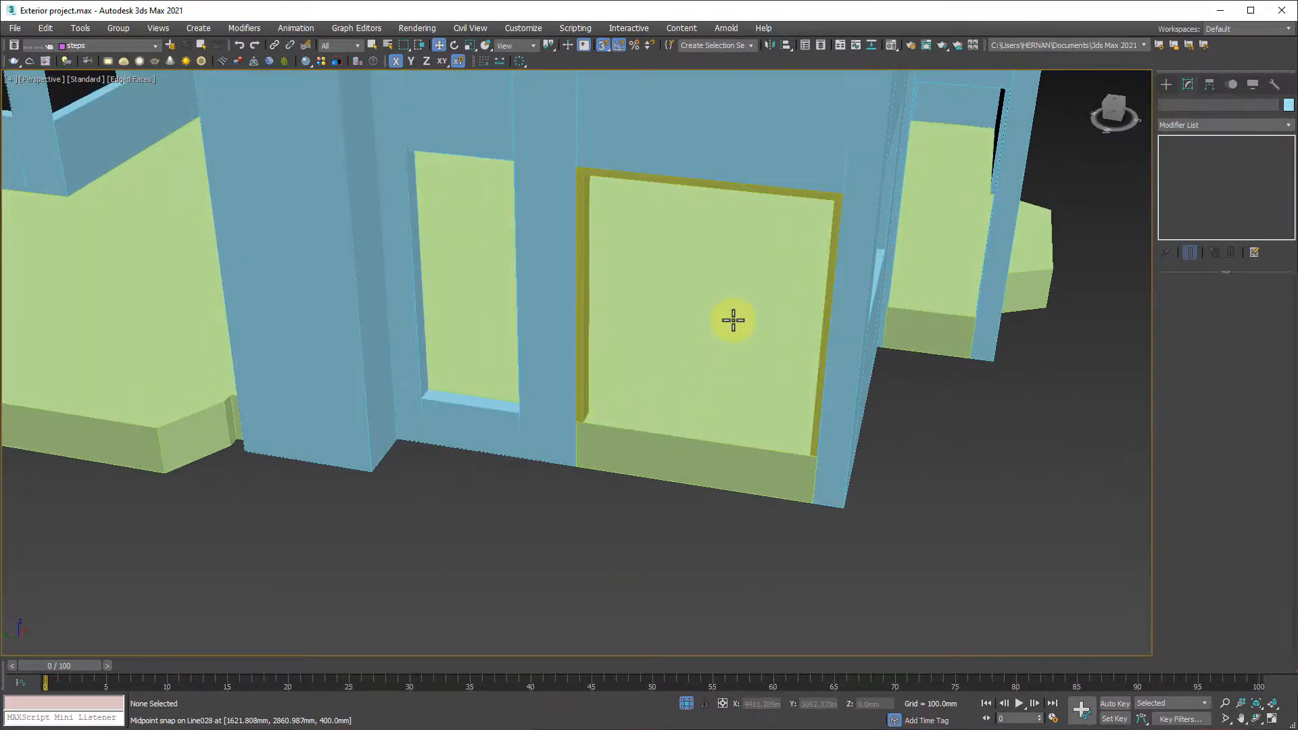
{"action": "middle_click_drag", "start_coordinate": [732, 320], "coordinate": [648, 388]}
{"action": "middle_click_drag", "start_coordinate": [623, 451], "coordinate": [579, 493], "text": "alt"}
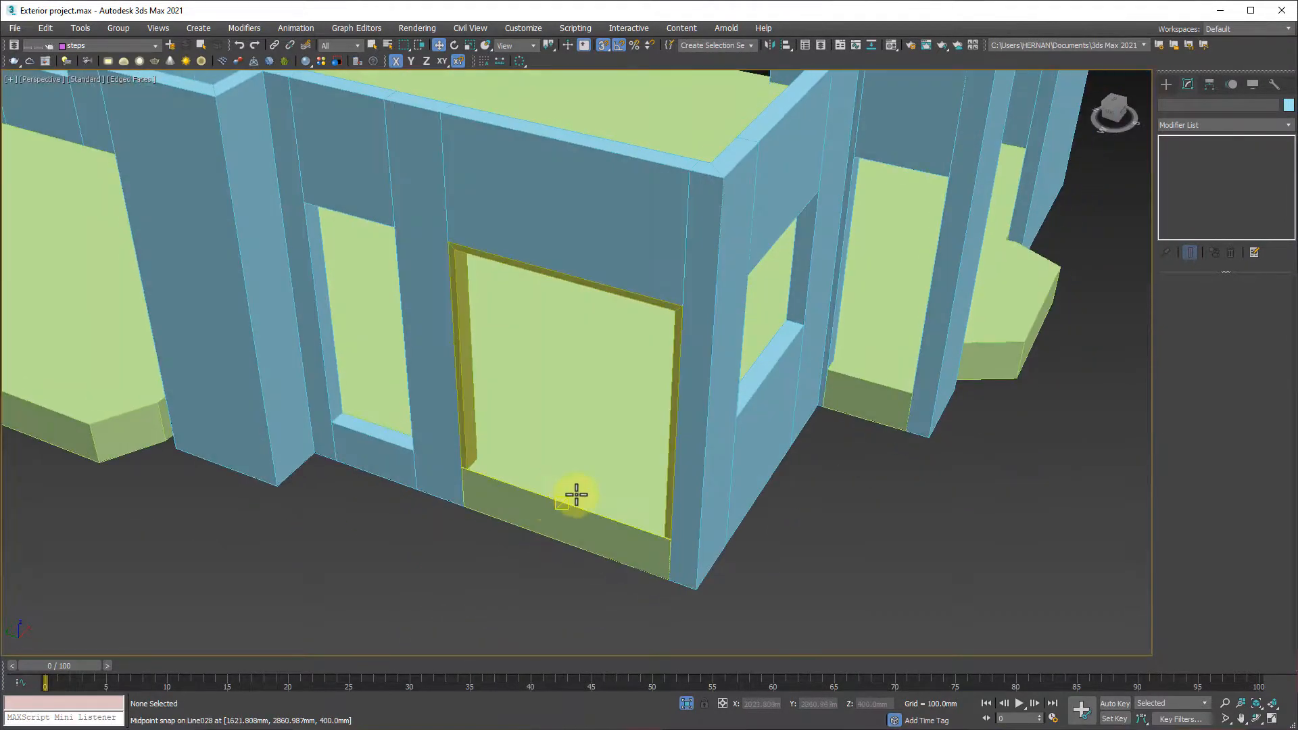
{"action": "left_click", "coordinate": [1166, 86]}
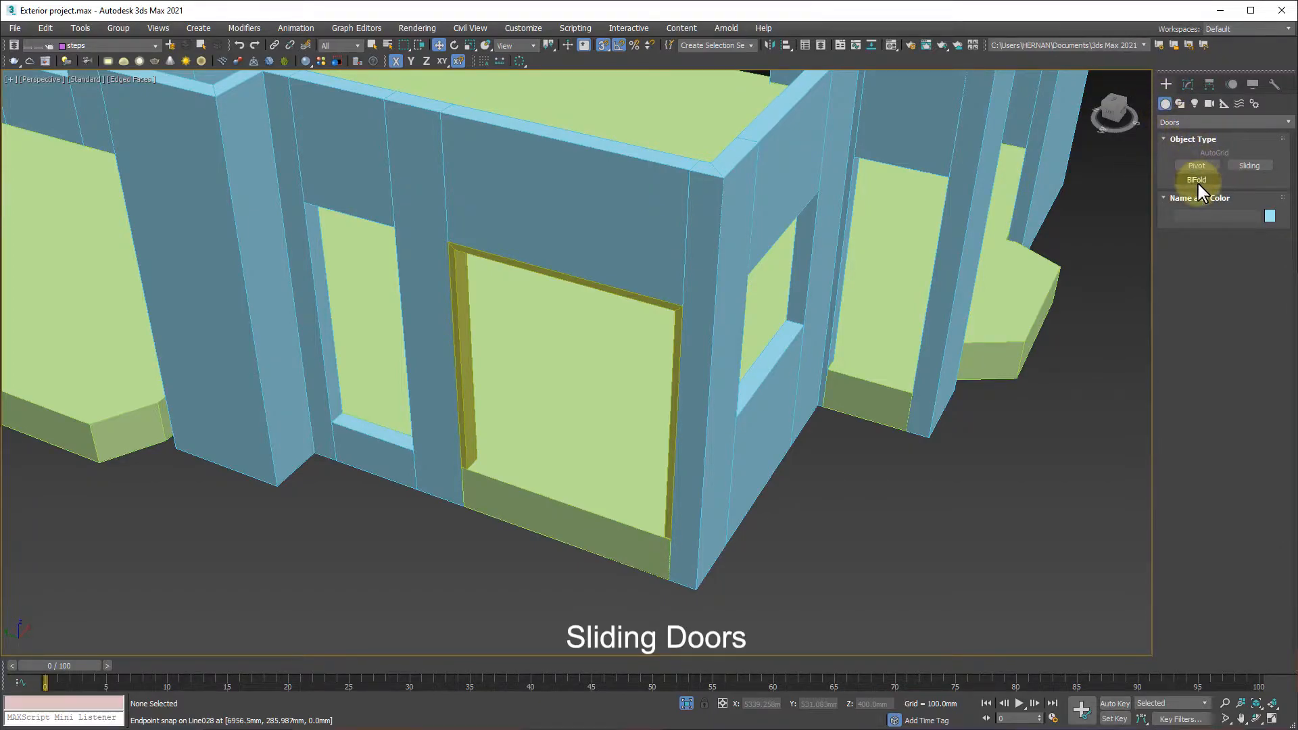
{"action": "left_click", "coordinate": [1251, 167]}
{"action": "middle_click_drag", "start_coordinate": [491, 495], "coordinate": [545, 565]}
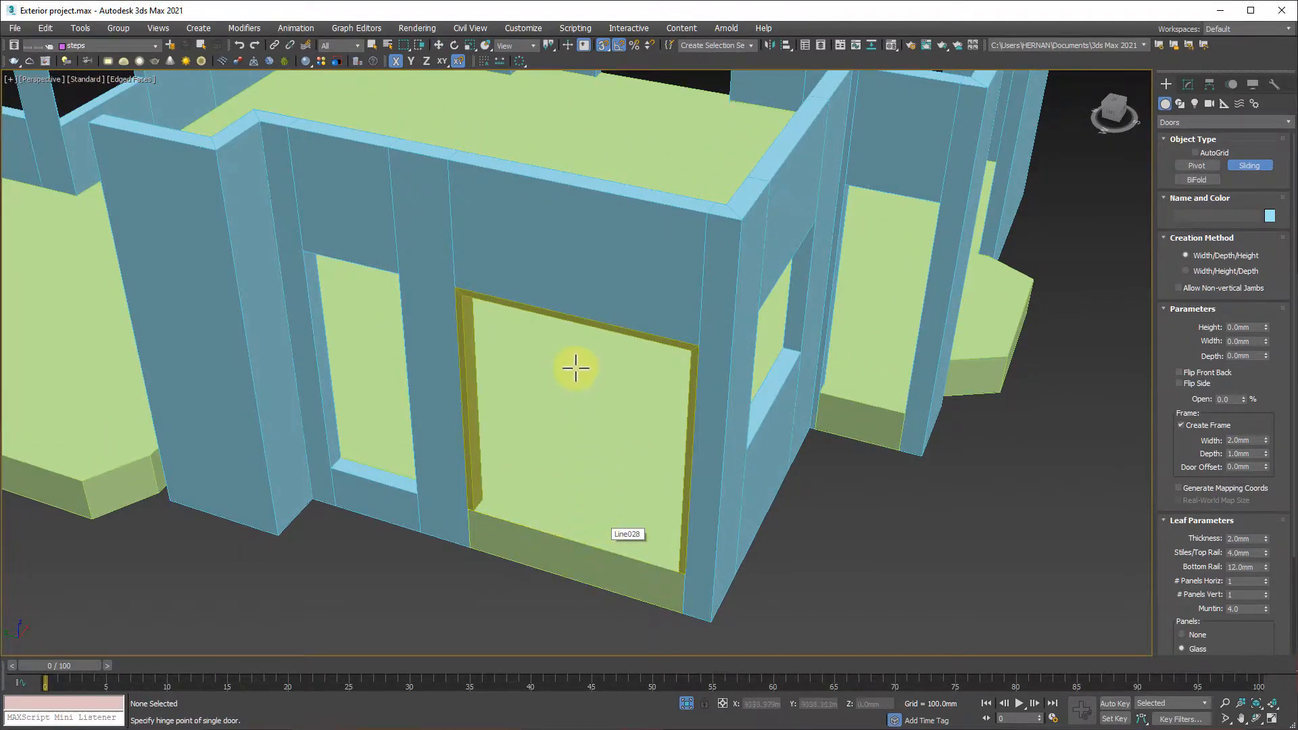
{"action": "scroll", "coordinate": [545, 517], "scroll_direction": "up", "scroll_amount": 4}
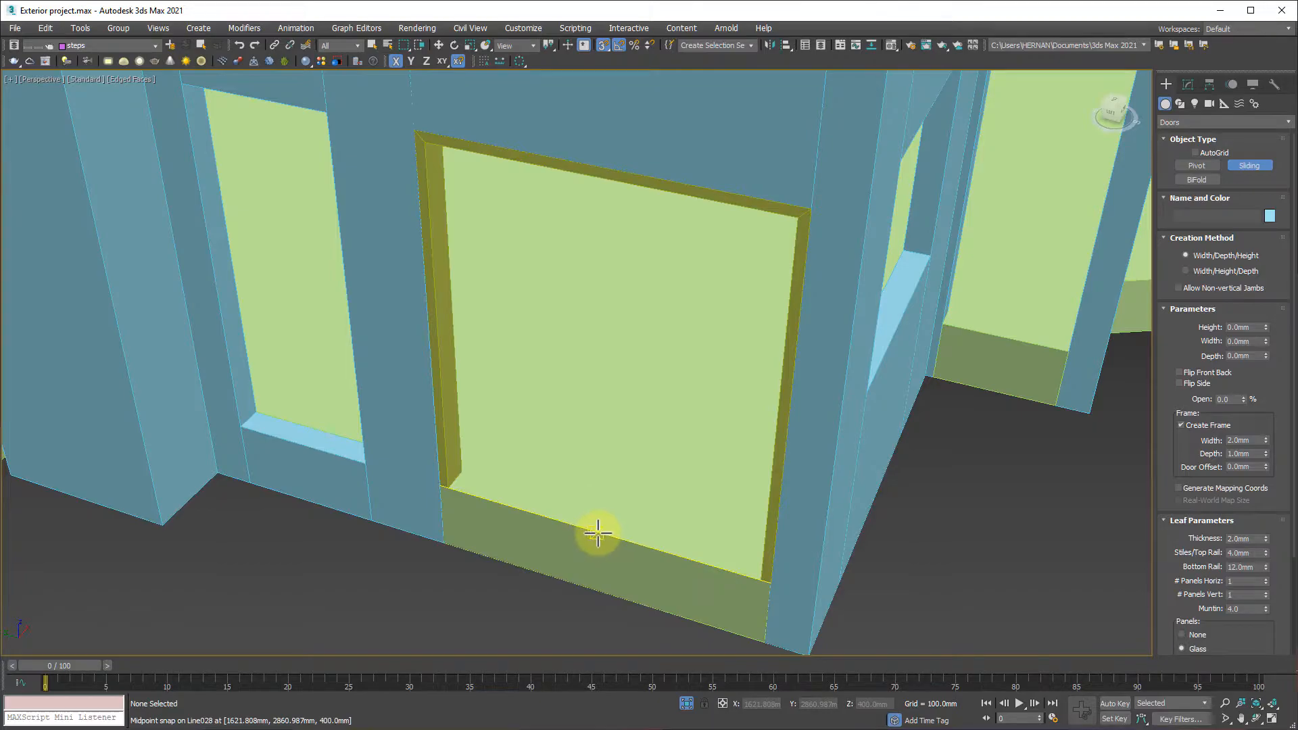
{"action": "left_click_drag", "start_coordinate": [598, 533], "coordinate": [448, 484]}
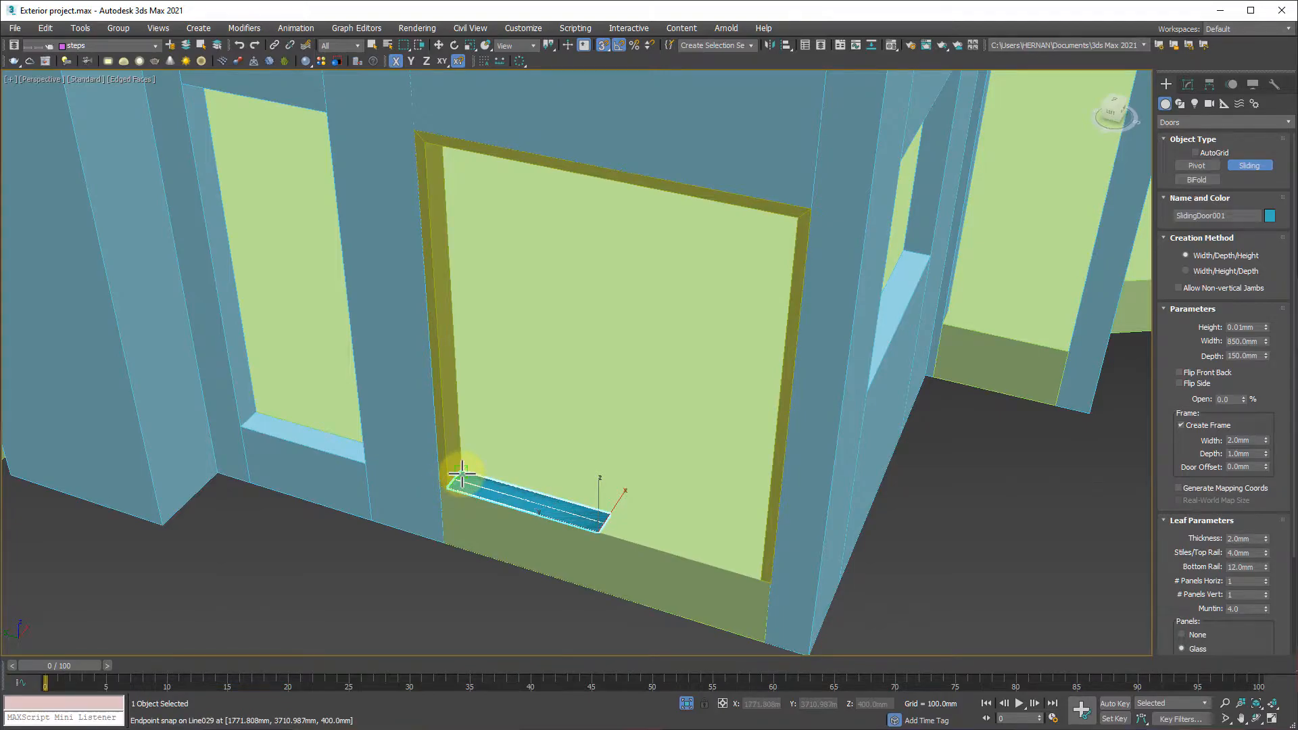
{"action": "left_click", "coordinate": [450, 471]}
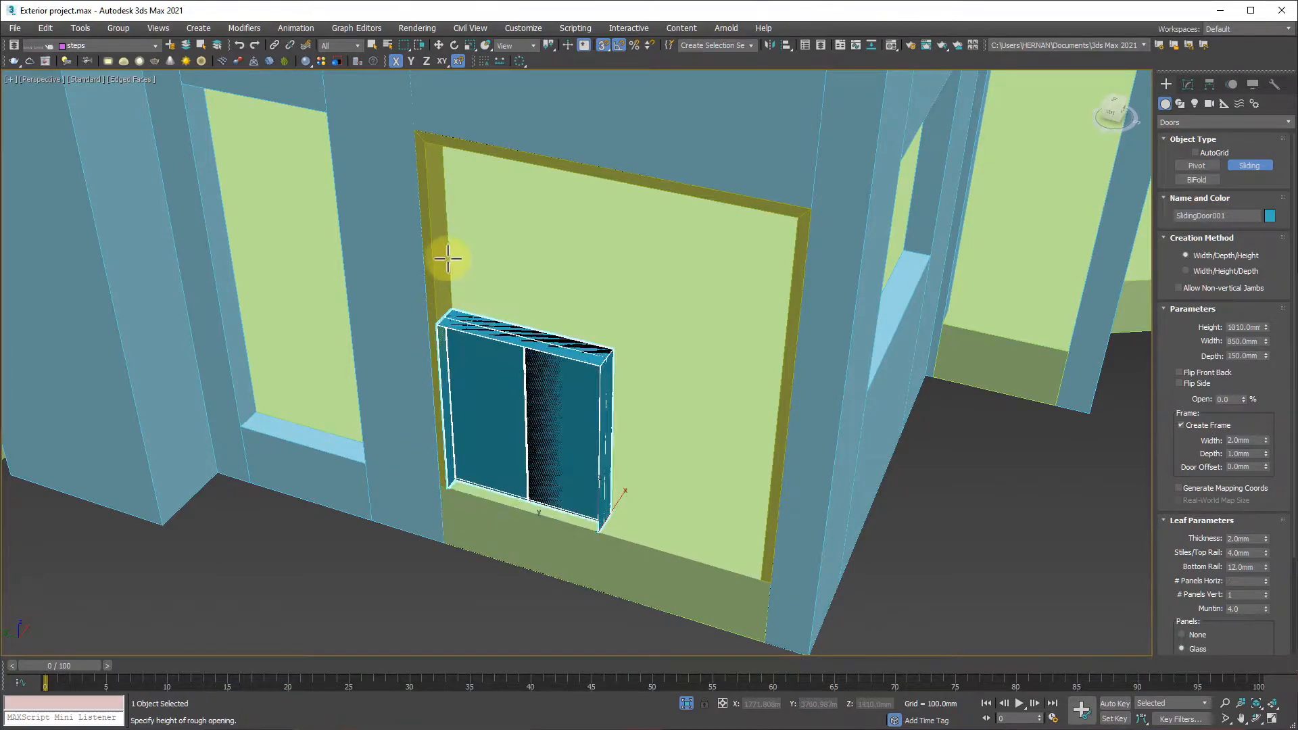
{"action": "left_click", "coordinate": [442, 130]}
Create a second sliding door, 850 mm wide, 151 mm deep and 1970 mm high, in the opening's right half and finish door creation
{"action": "middle_click_drag", "start_coordinate": [538, 525], "coordinate": [446, 527], "text": "alt"}
{"action": "scroll", "coordinate": [536, 534], "scroll_direction": "up", "scroll_amount": 3}
{"action": "mouse_move", "coordinate": [756, 585]}
{"action": "middle_mouse_down", "text": "alt"}
{"action": "mouse_move", "coordinate": [747, 597]}
{"action": "mouse_move", "coordinate": [741, 547]}
{"action": "middle_mouse_up", "text": "alt"}
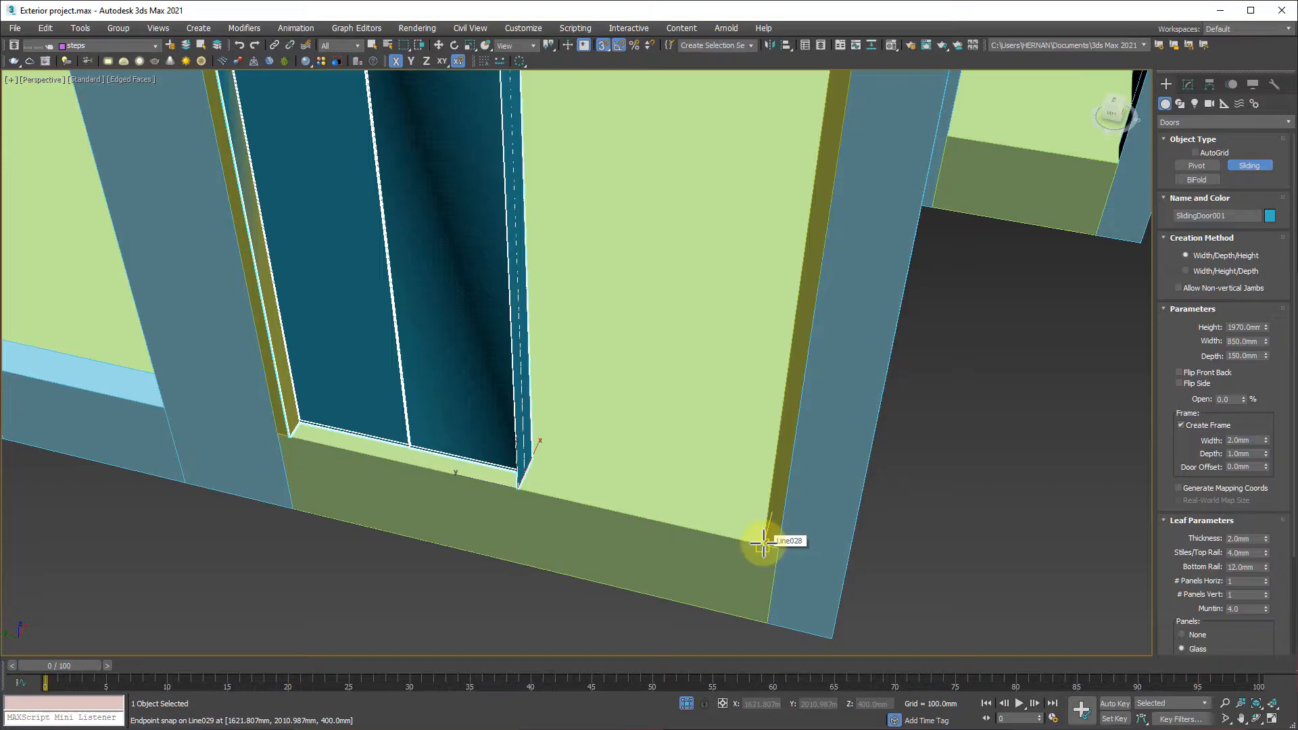
{"action": "left_click", "coordinate": [764, 541]}
{"action": "left_click_drag", "start_coordinate": [763, 541], "coordinate": [519, 490]}
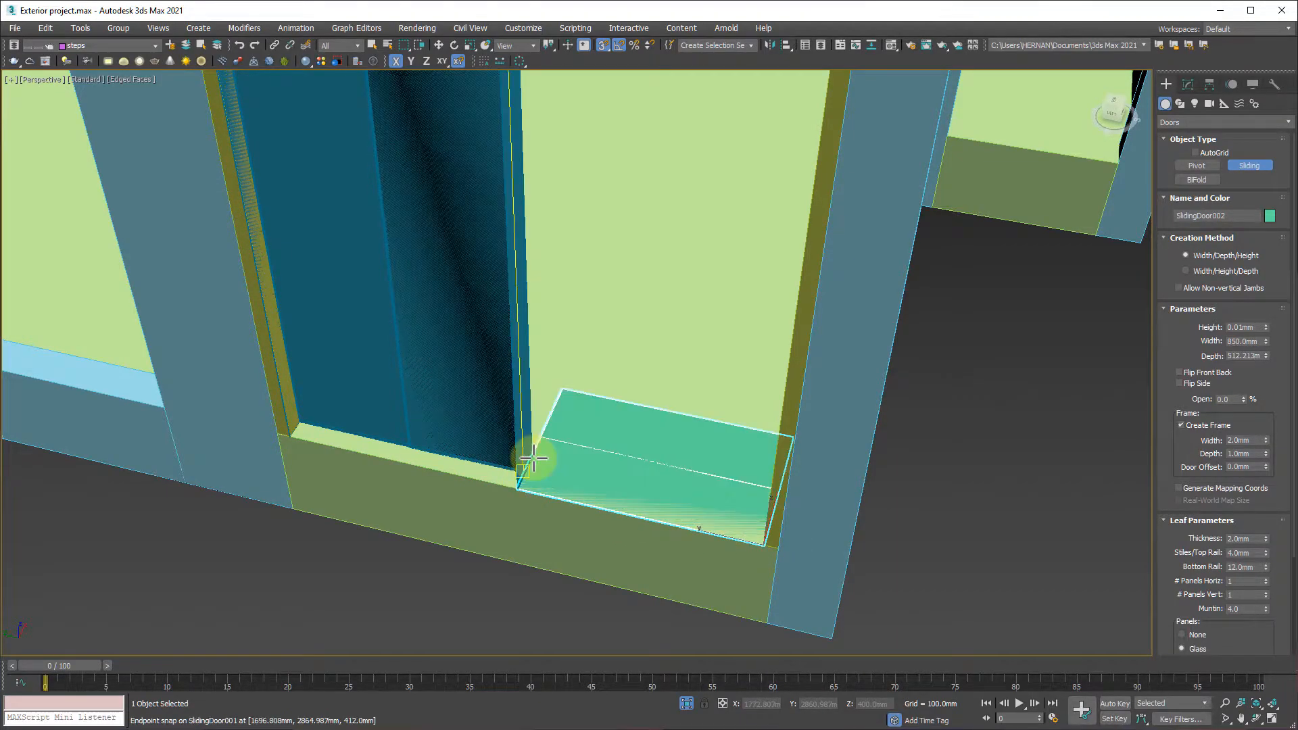
{"action": "left_click", "coordinate": [530, 459]}
{"action": "scroll", "coordinate": [527, 457], "scroll_direction": "down", "scroll_amount": 3}
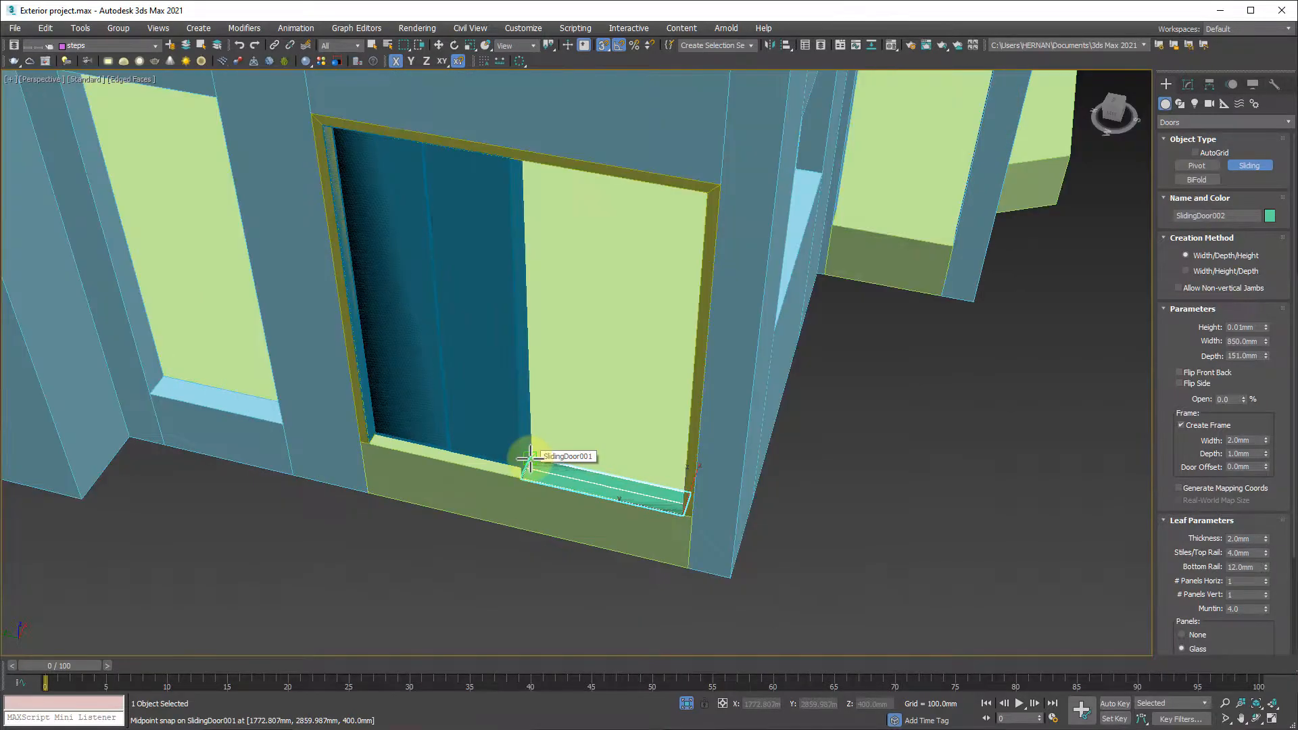
{"action": "left_click", "coordinate": [522, 136]}
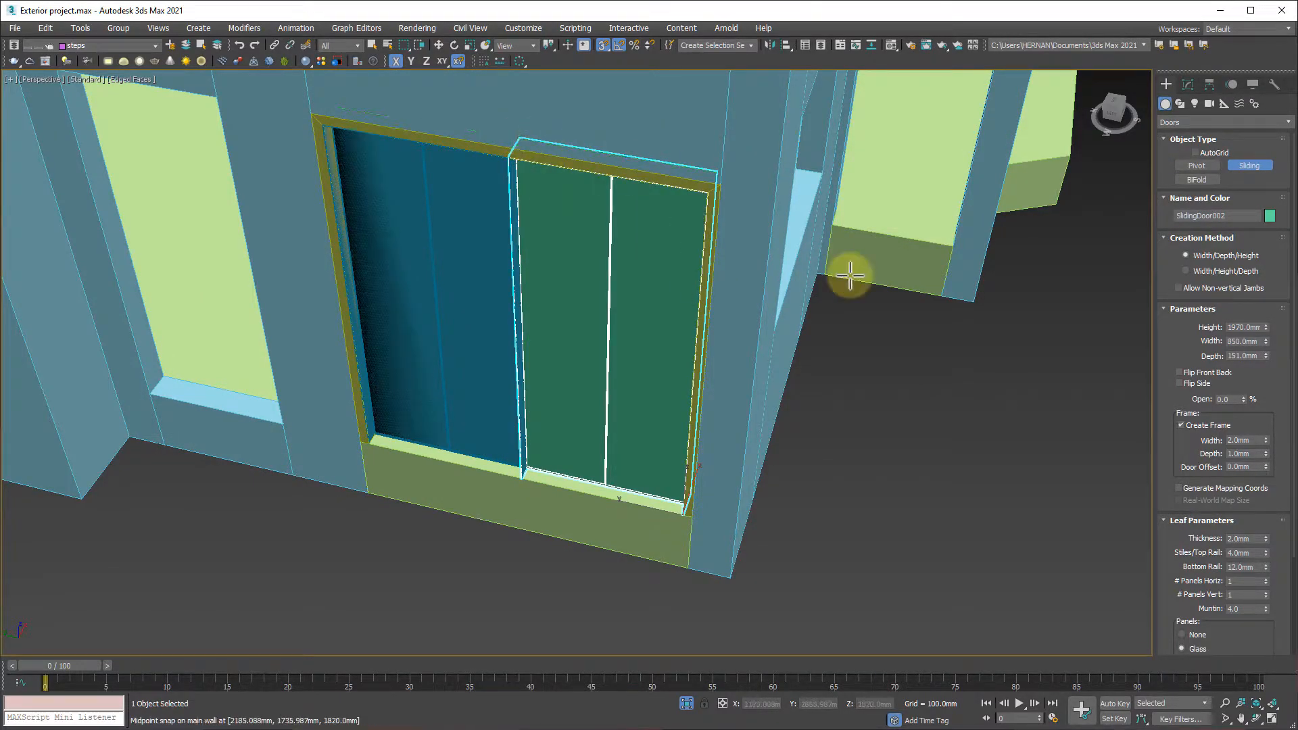
{"action": "right_click", "coordinate": [910, 481]}
{"action": "left_click", "coordinate": [923, 539]}
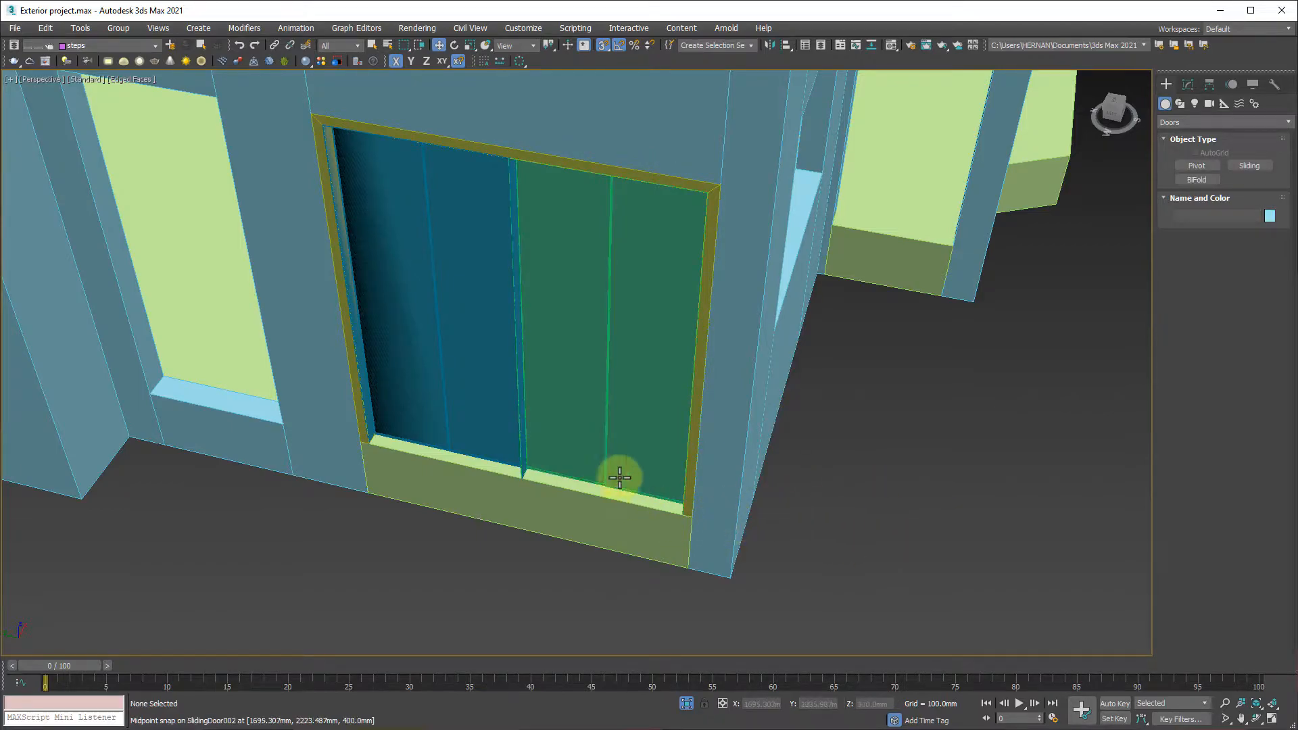
Open the left sliding door to 53% and flip its sliding side
{"action": "middle_click_drag", "start_coordinate": [556, 475], "coordinate": [550, 441], "text": "alt"}
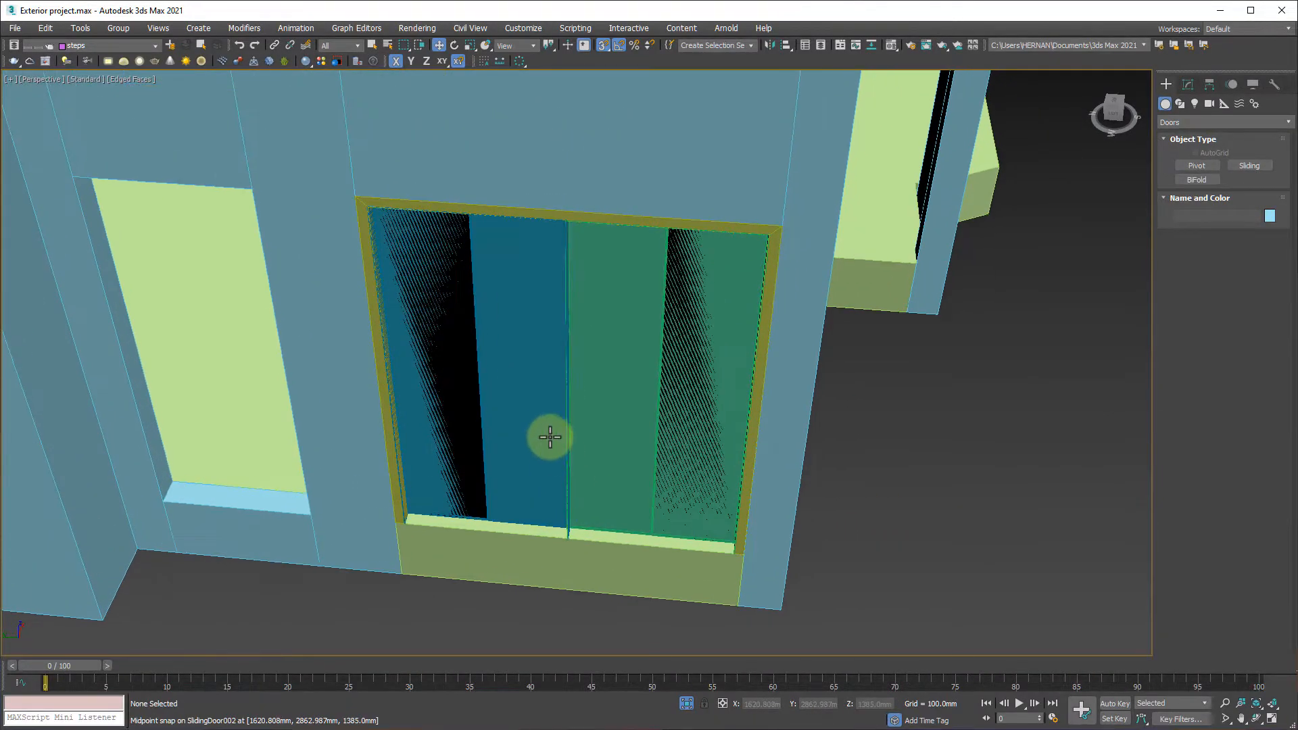
{"action": "left_click", "coordinate": [551, 441]}
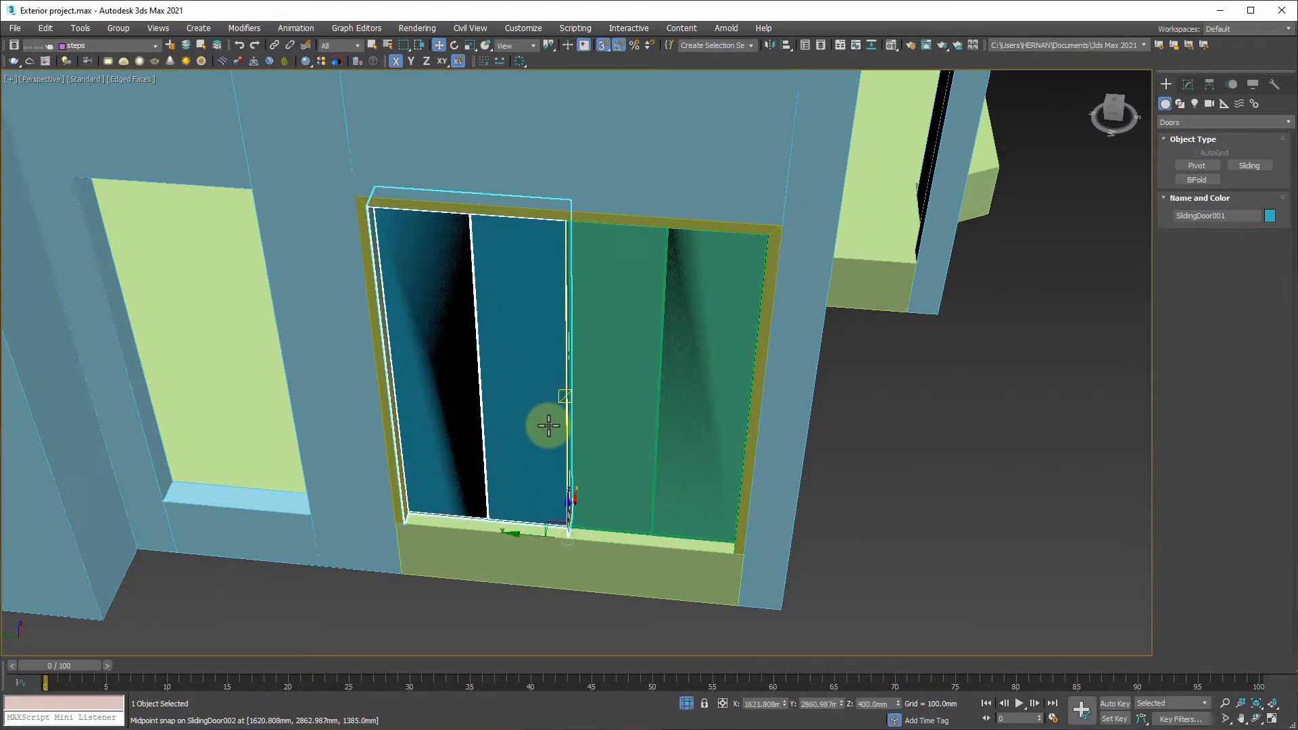
{"action": "left_click", "coordinate": [1184, 91]}
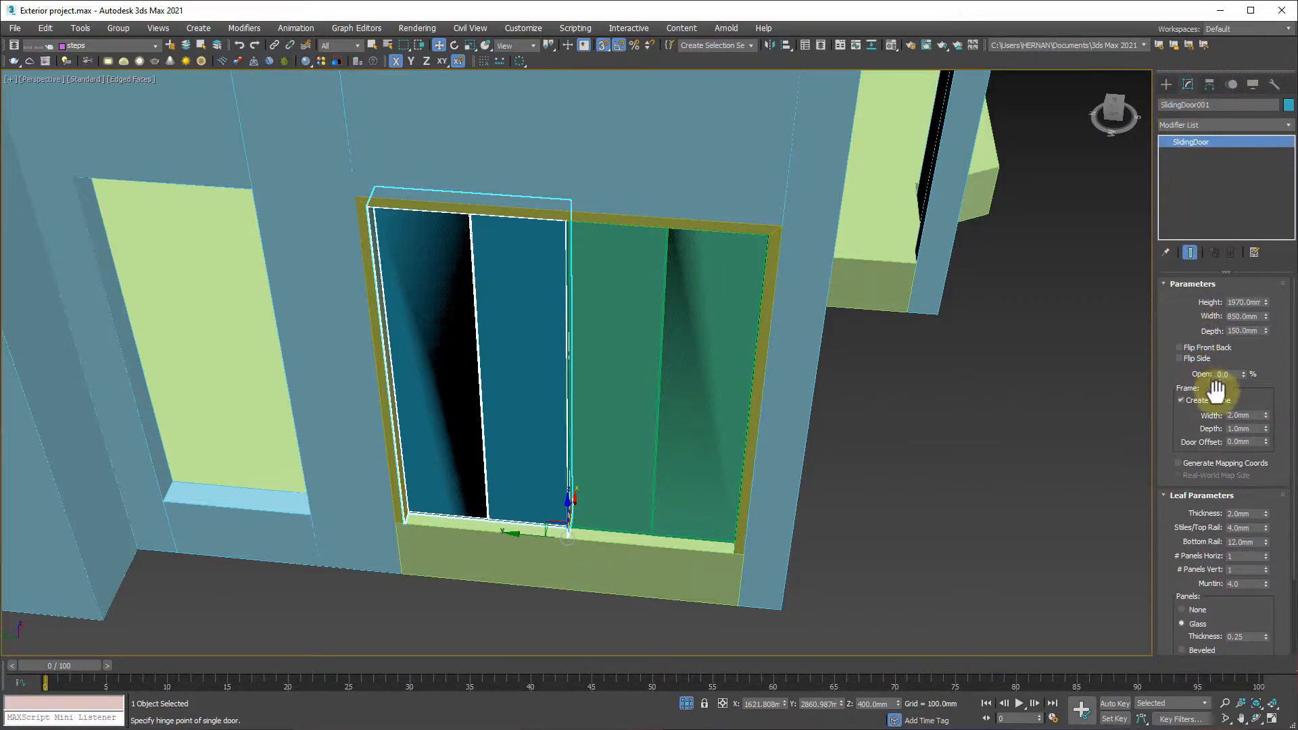
{"action": "left_click_drag", "start_coordinate": [1244, 373], "coordinate": [1239, 338]}
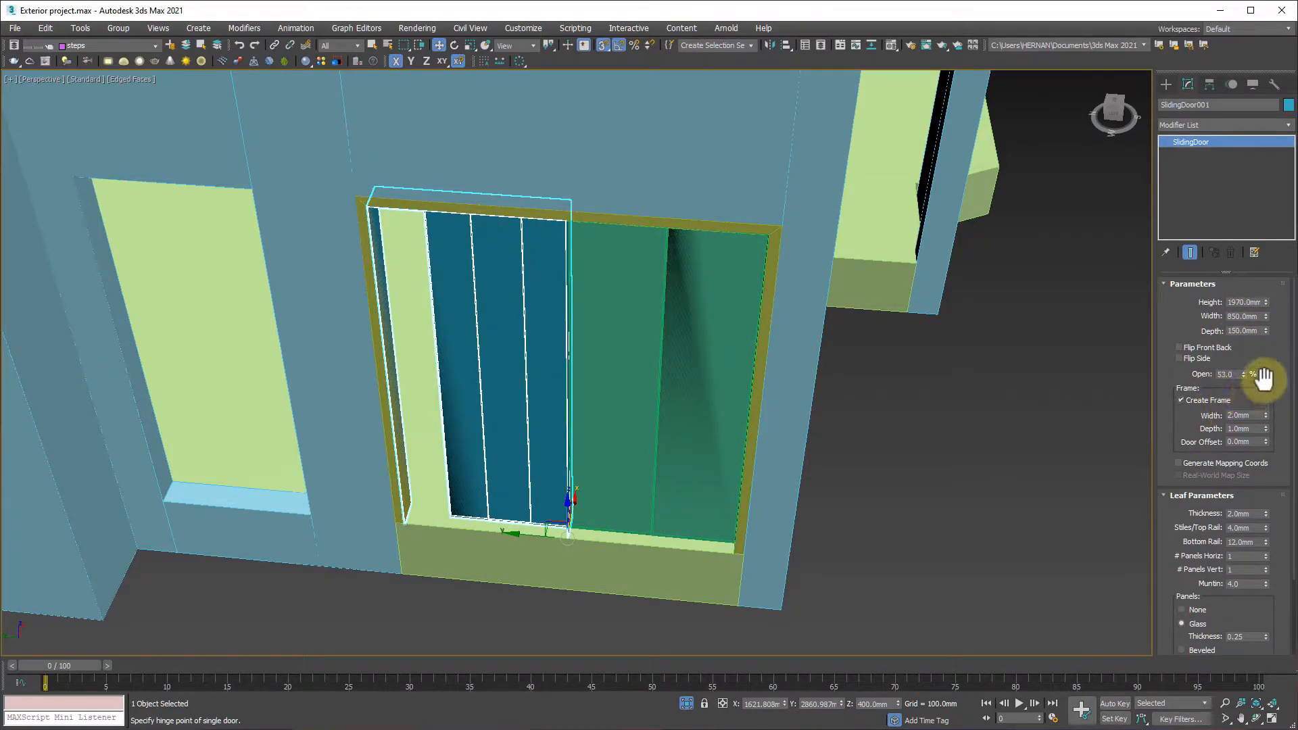
{"action": "left_click", "coordinate": [1179, 359]}
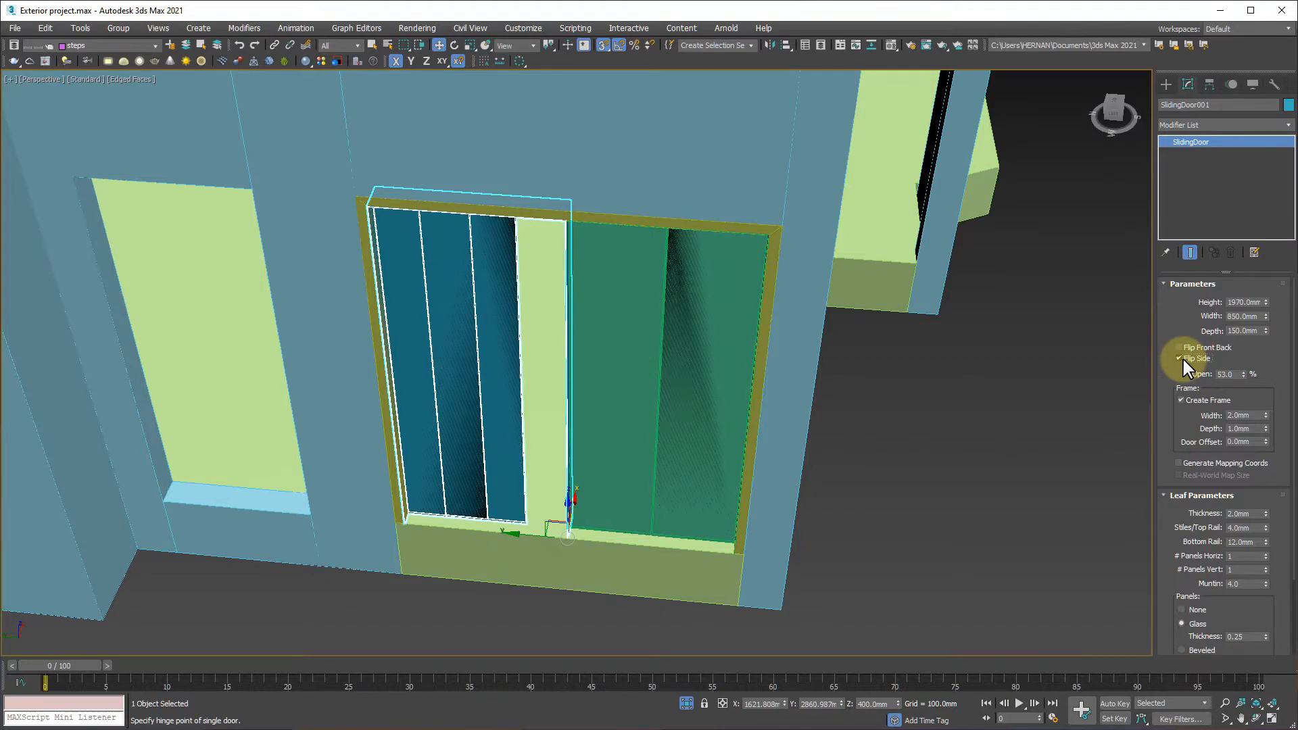
Open the right sliding door to 43% and deselect it
{"action": "left_click", "coordinate": [639, 345]}
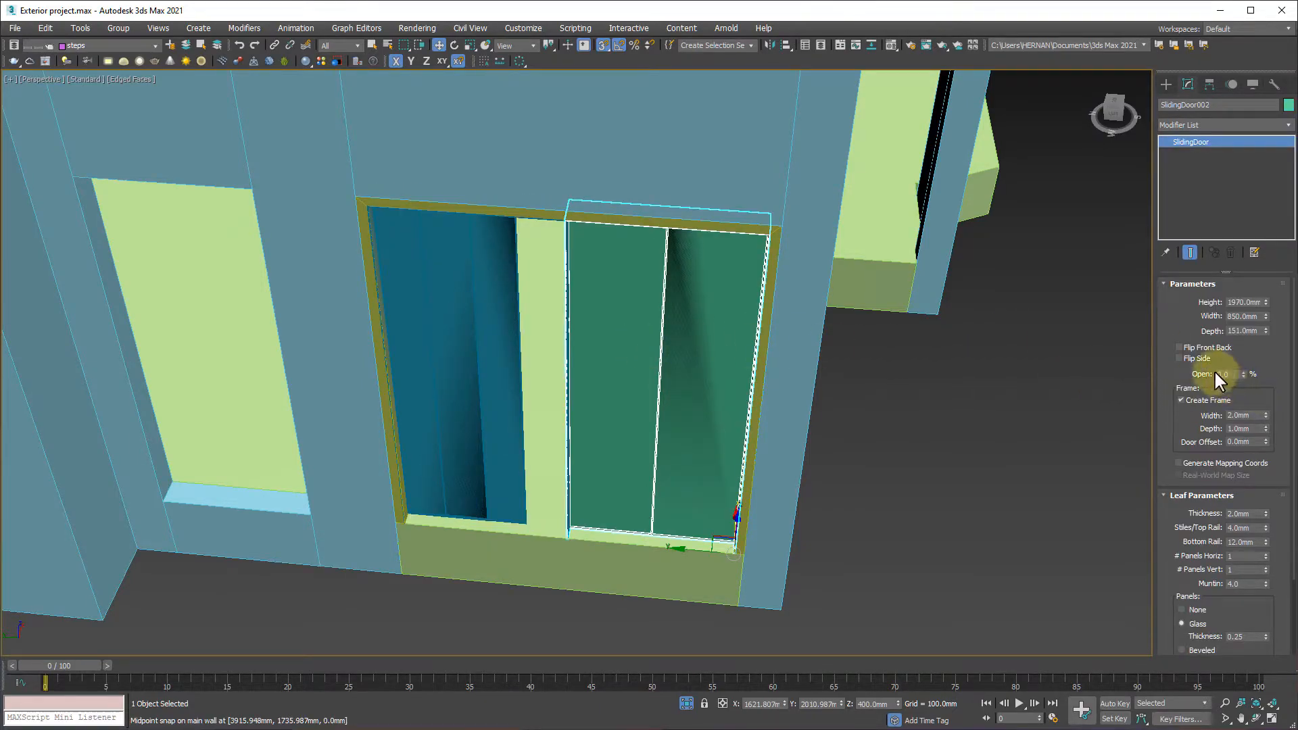
{"action": "left_click_drag", "start_coordinate": [1242, 373], "coordinate": [1242, 344]}
{"action": "middle_click_drag", "start_coordinate": [944, 451], "coordinate": [932, 458], "text": "alt"}
{"action": "left_click", "coordinate": [937, 497]}
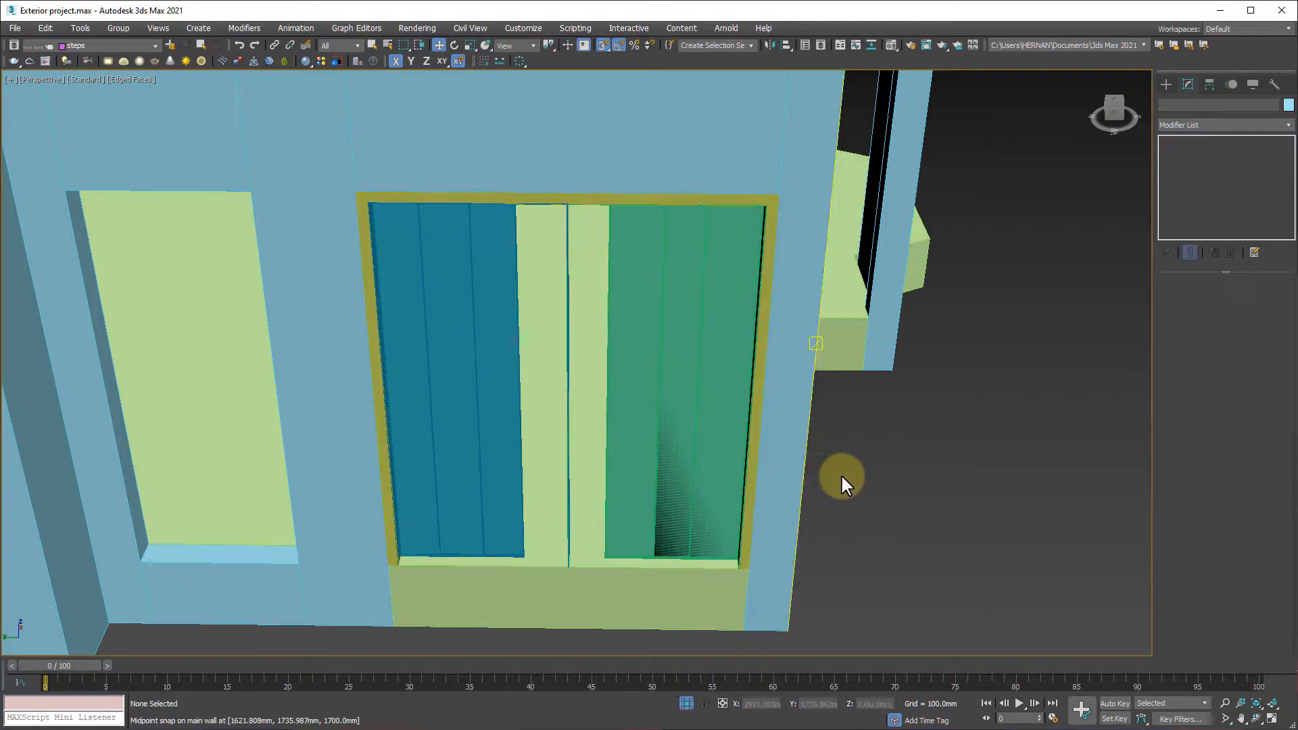
Turn off the built-in frame on both the left and right sliding doors
{"action": "middle_click_drag", "start_coordinate": [736, 501], "coordinate": [753, 362], "text": "alt"}
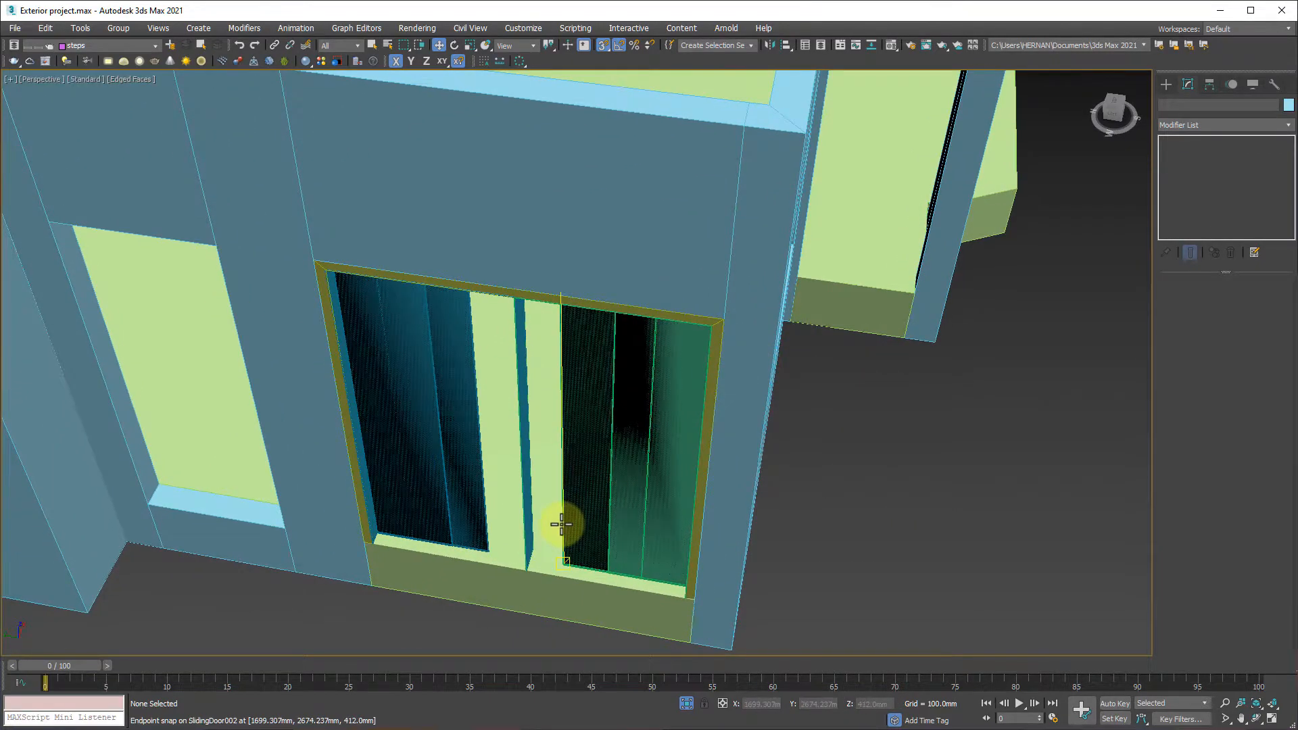
{"action": "scroll", "coordinate": [565, 524], "scroll_direction": "up", "scroll_amount": 3}
{"action": "left_click", "coordinate": [518, 471]}
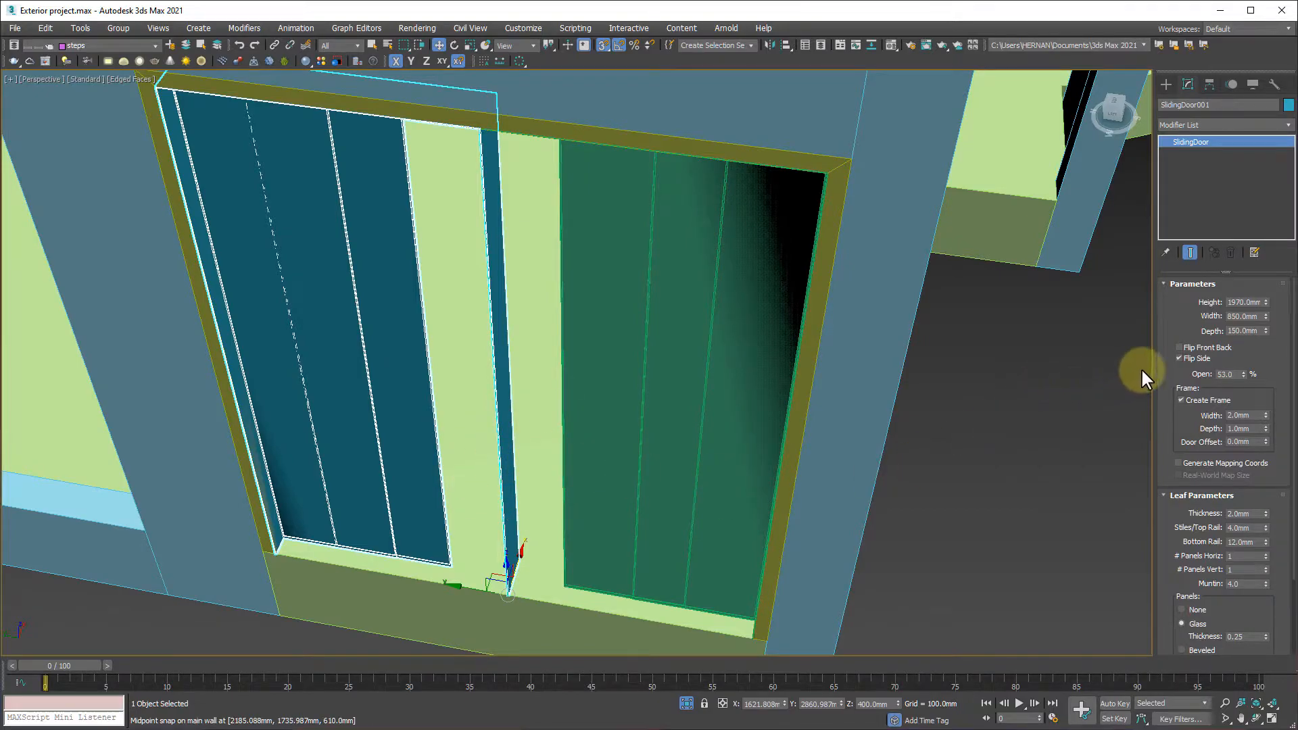
{"action": "left_click", "coordinate": [1186, 398]}
{"action": "left_click", "coordinate": [1186, 400]}
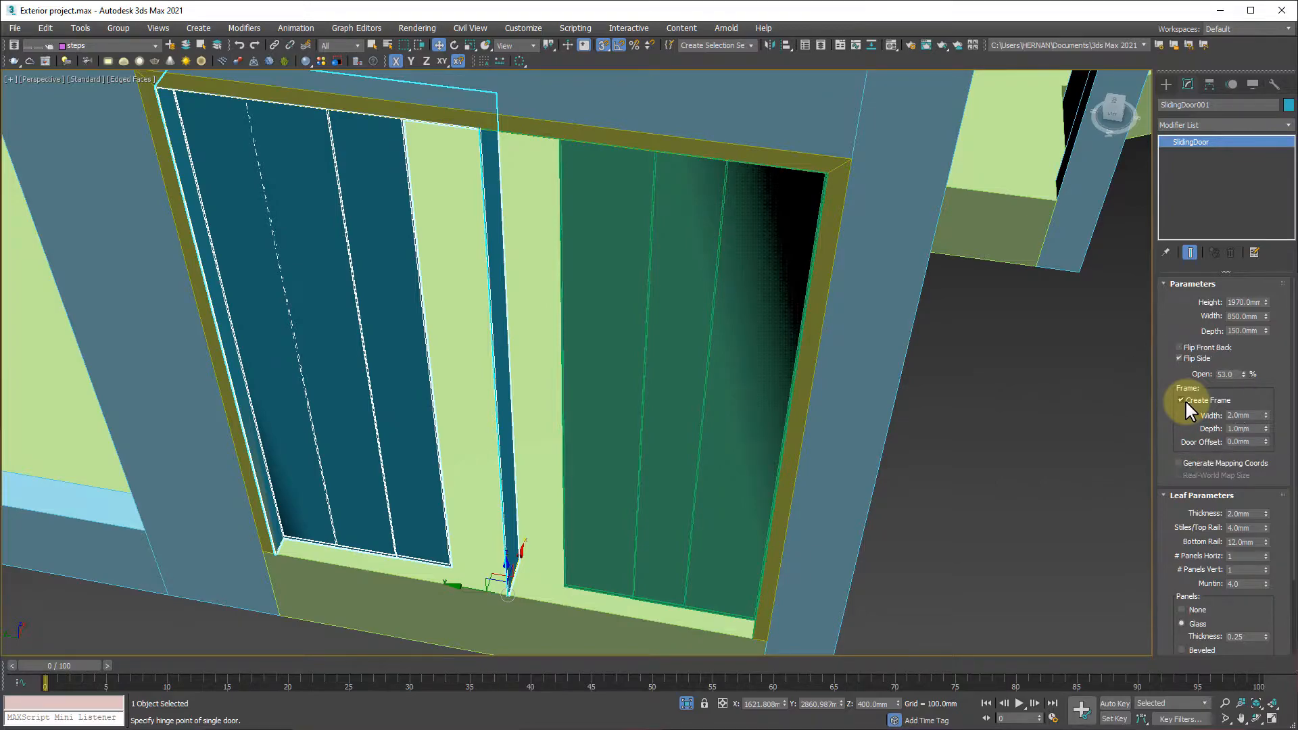
{"action": "left_click", "coordinate": [1184, 399]}
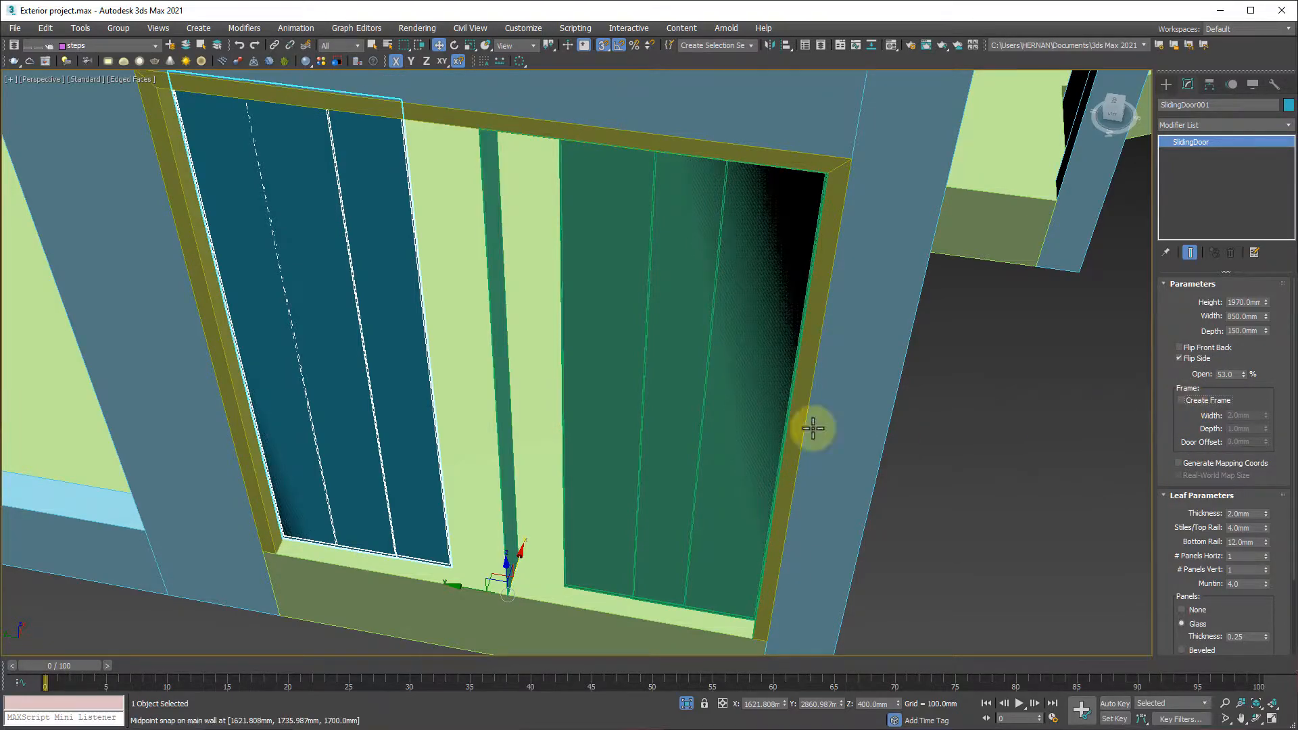
{"action": "left_click", "coordinate": [594, 363]}
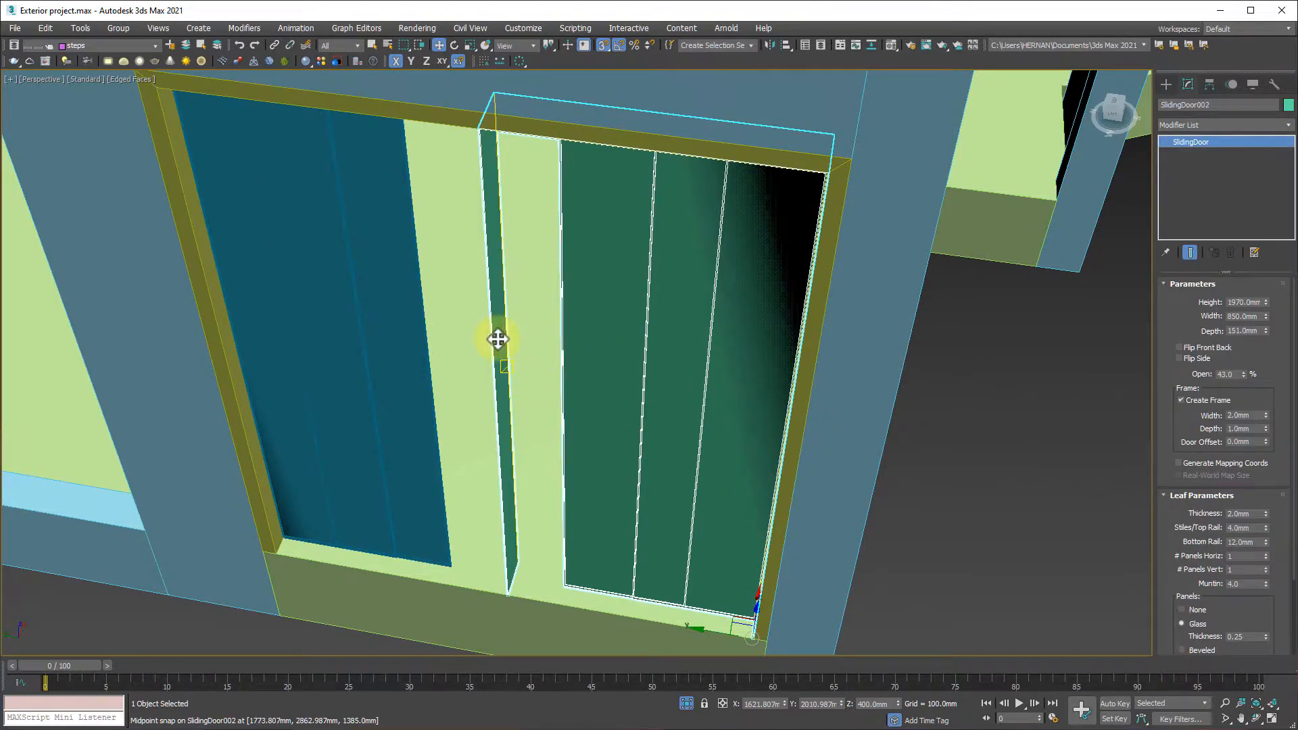
{"action": "left_click", "coordinate": [1182, 400]}
Close both sliding doors by setting their opening to 0%
{"action": "mouse_move", "coordinate": [761, 463]}
{"action": "middle_mouse_down", "text": "alt"}
{"action": "mouse_move", "coordinate": [741, 476]}
{"action": "mouse_move", "coordinate": [739, 455]}
{"action": "middle_mouse_up", "text": "alt"}
{"action": "left_click_drag", "start_coordinate": [1244, 374], "coordinate": [1248, 419]}
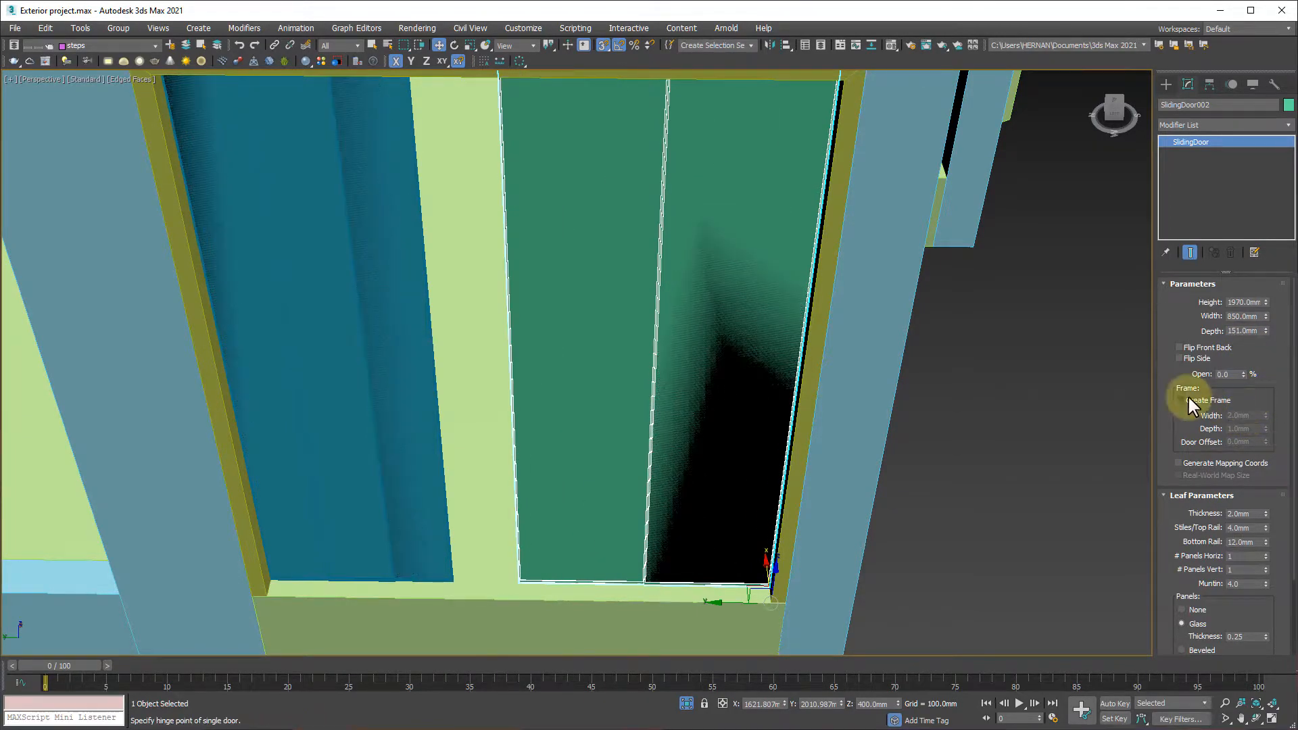
{"action": "left_click", "coordinate": [430, 399]}
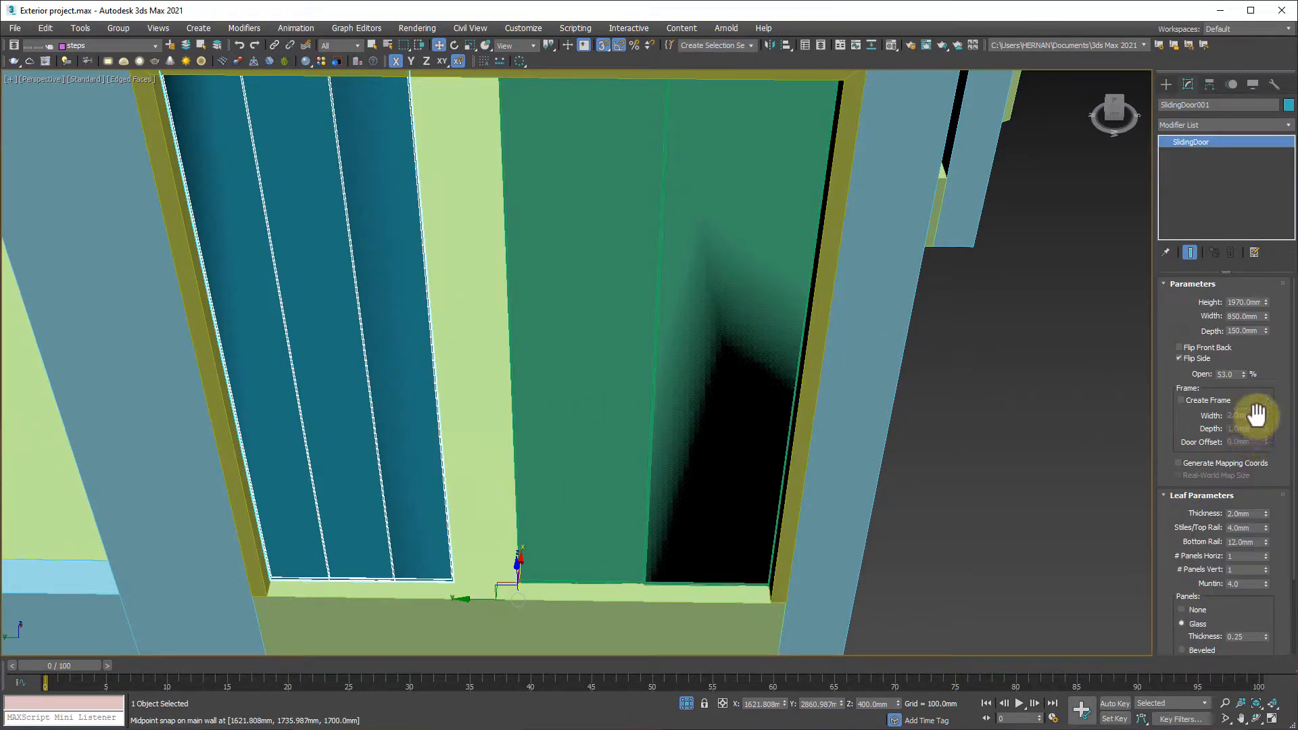
{"action": "left_click_drag", "start_coordinate": [1244, 373], "coordinate": [1245, 422]}
Set the left sliding door's leaf thickness to 50 mm
{"action": "middle_click_drag", "start_coordinate": [584, 463], "coordinate": [626, 438]}
{"action": "scroll", "coordinate": [698, 461], "scroll_direction": "down", "scroll_amount": 3}
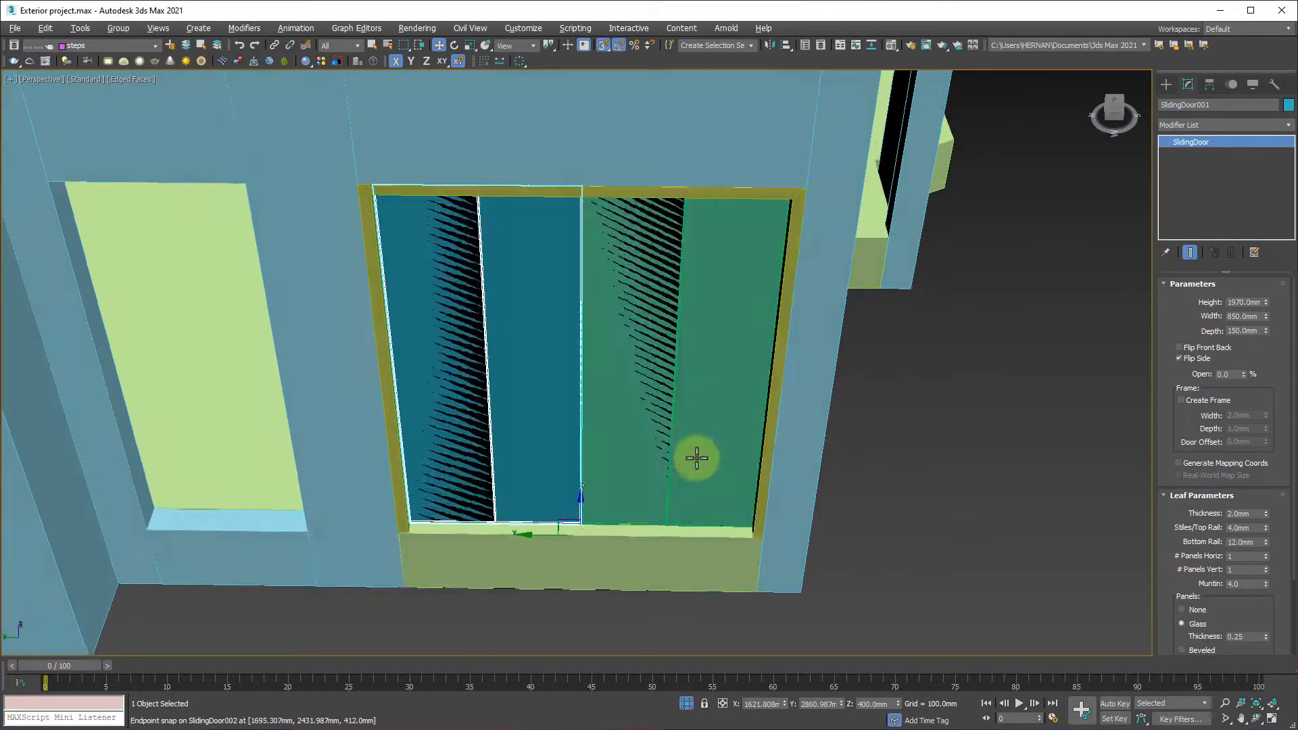
{"action": "middle_click_drag", "start_coordinate": [699, 461], "coordinate": [679, 451], "text": "alt"}
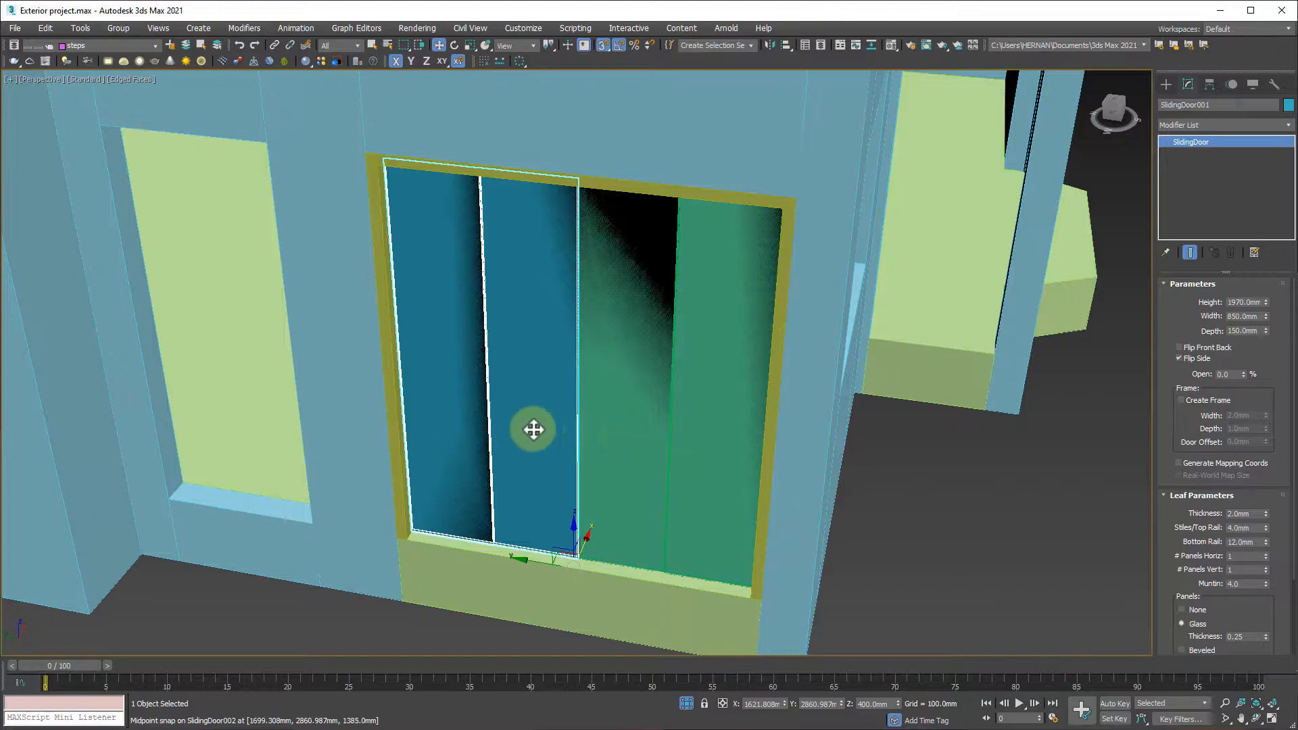
{"action": "left_click_drag", "start_coordinate": [1179, 428], "coordinate": [1182, 339]}
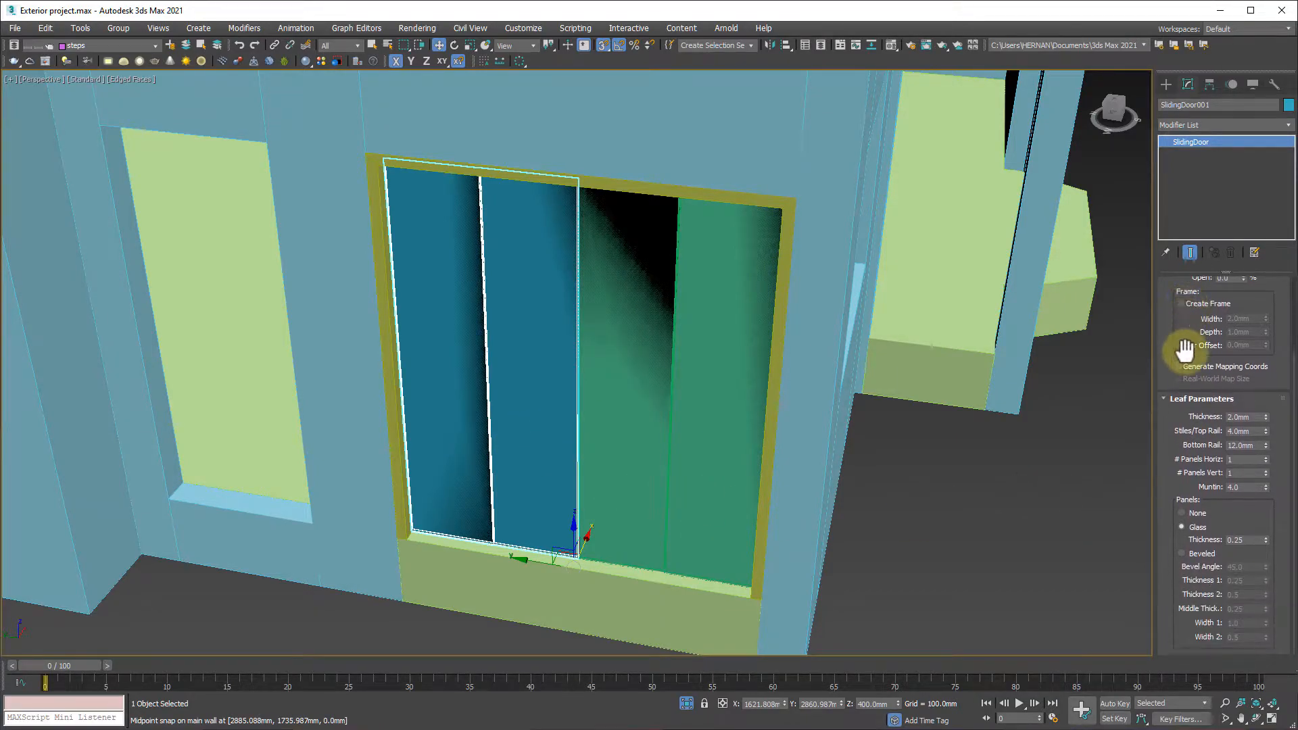
{"action": "double_click", "coordinate": [1246, 418]}
{"action": "type", "text": "50"}
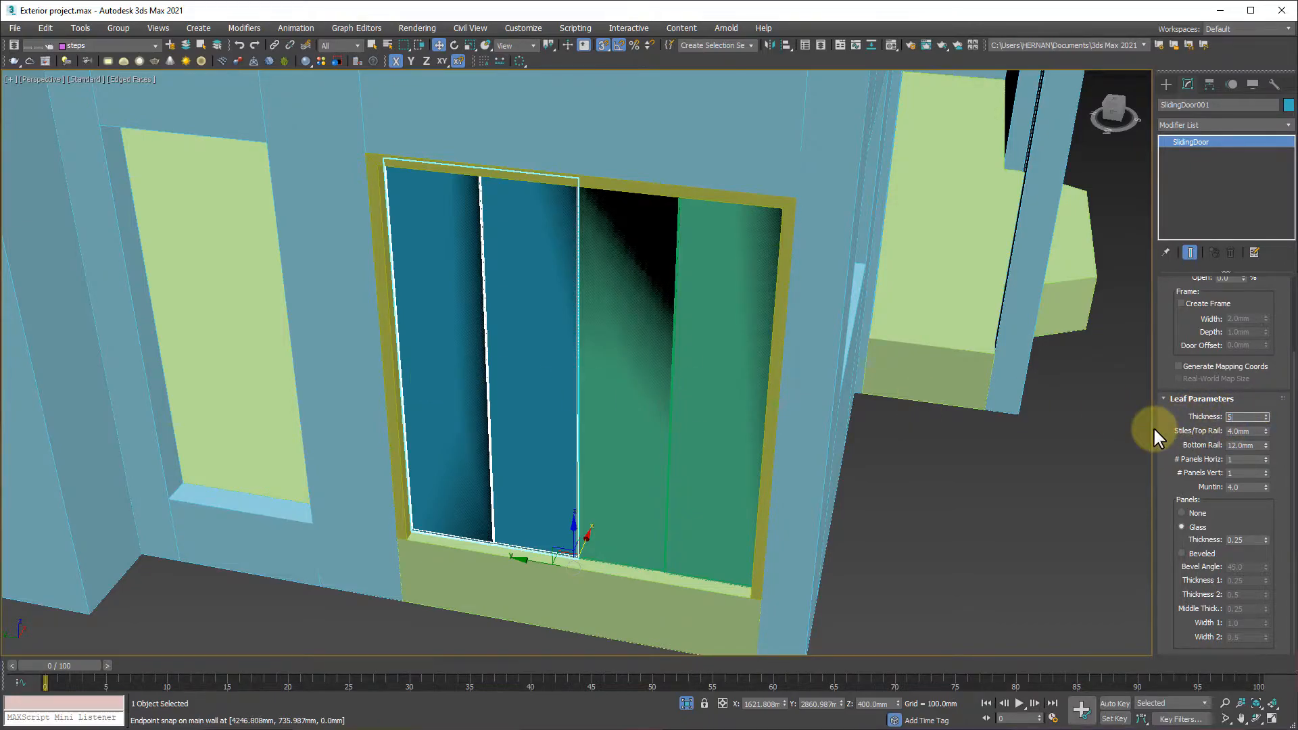
{"action": "key", "text": "Return"}
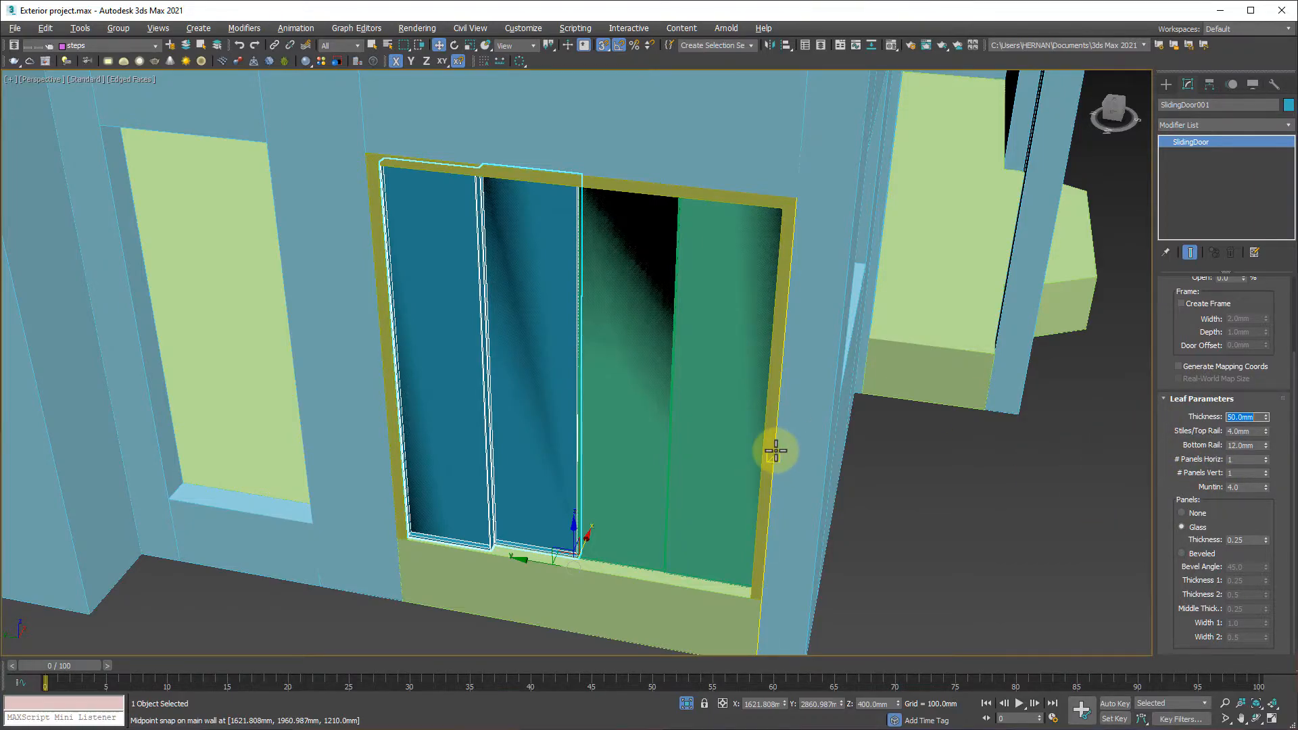
Set the left sliding door's stiles/top rail and bottom rail to 100 mm each
{"action": "middle_click_drag", "start_coordinate": [776, 451], "coordinate": [785, 457], "text": "alt"}
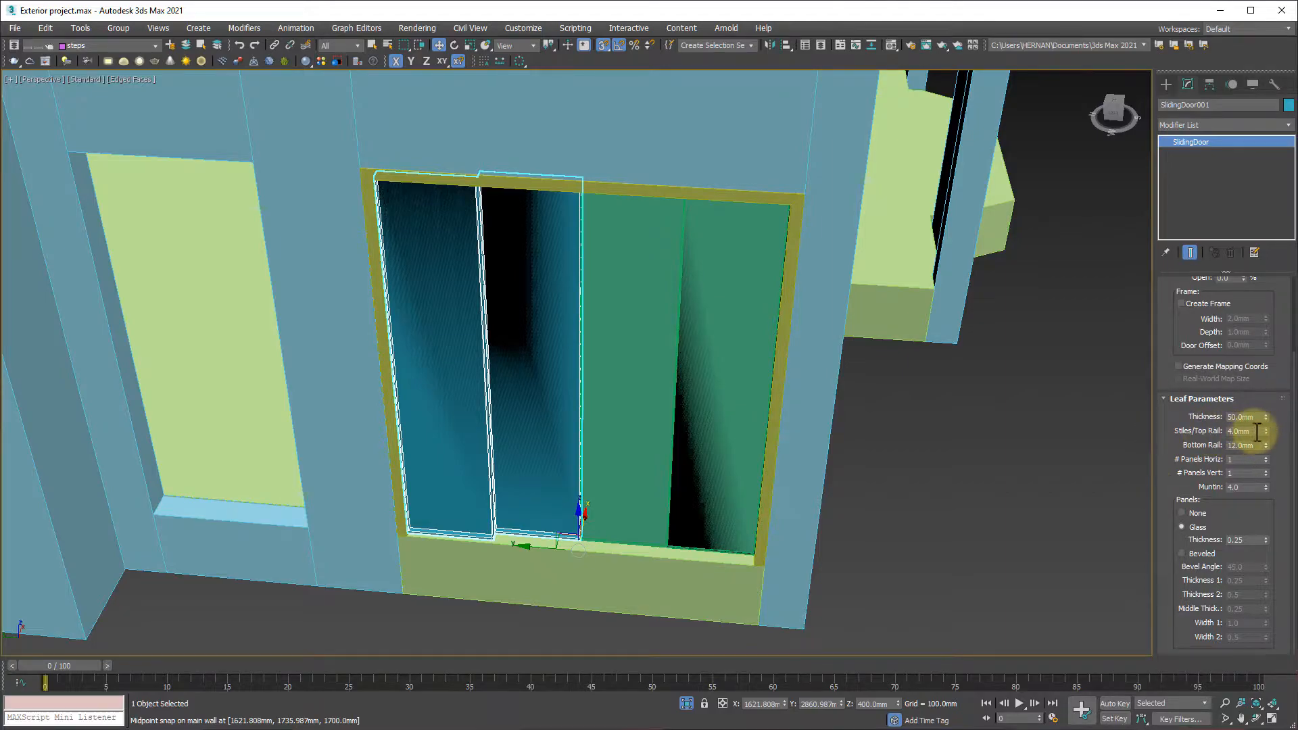
{"action": "left_click_drag", "start_coordinate": [1256, 431], "coordinate": [1203, 439]}
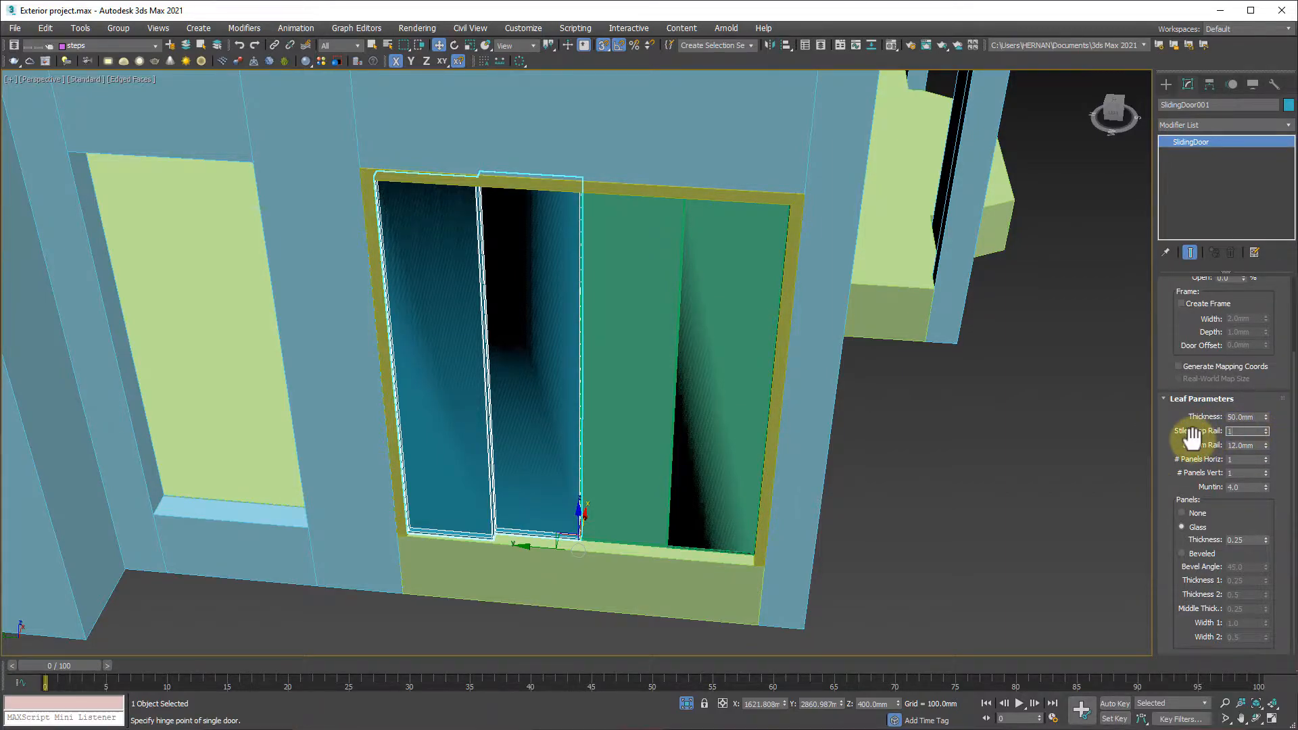
{"action": "key", "text": "Return"}
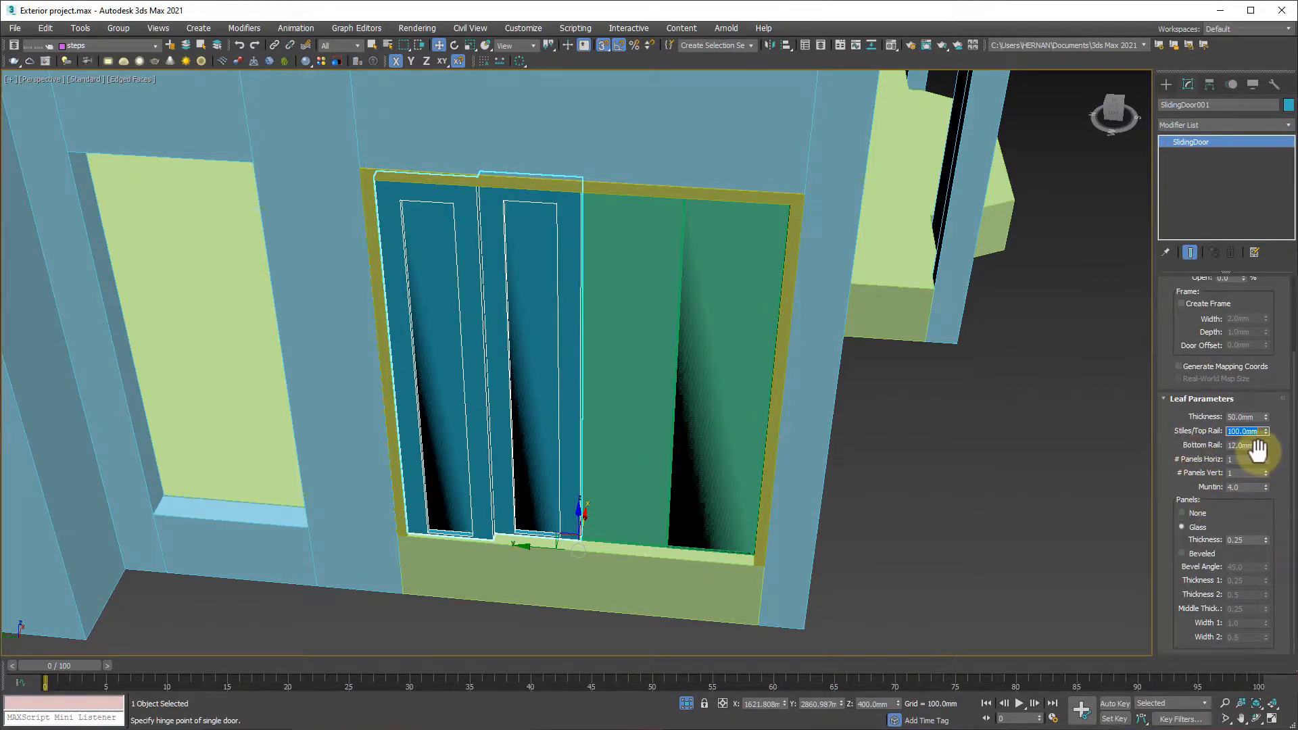
{"action": "left_click_drag", "start_coordinate": [1261, 444], "coordinate": [1176, 442]}
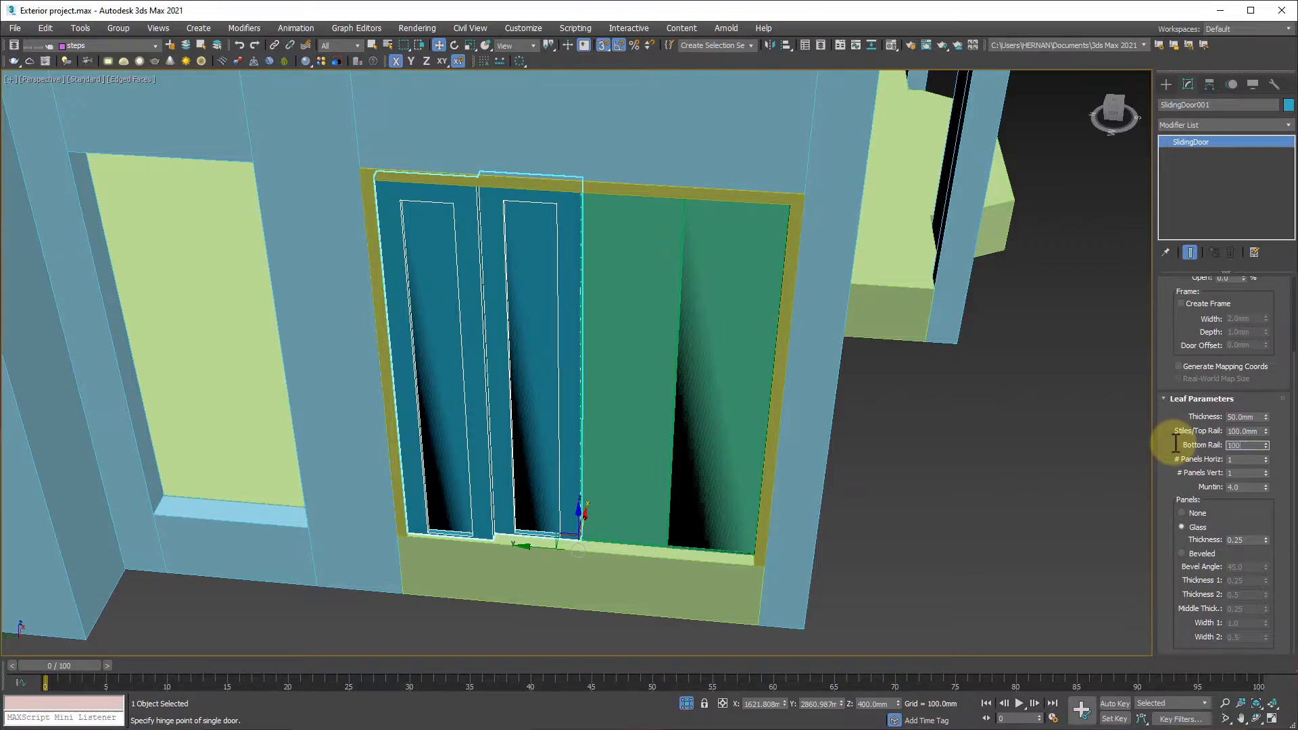
{"action": "type", "text": "100"}
{"action": "key", "text": "Return"}
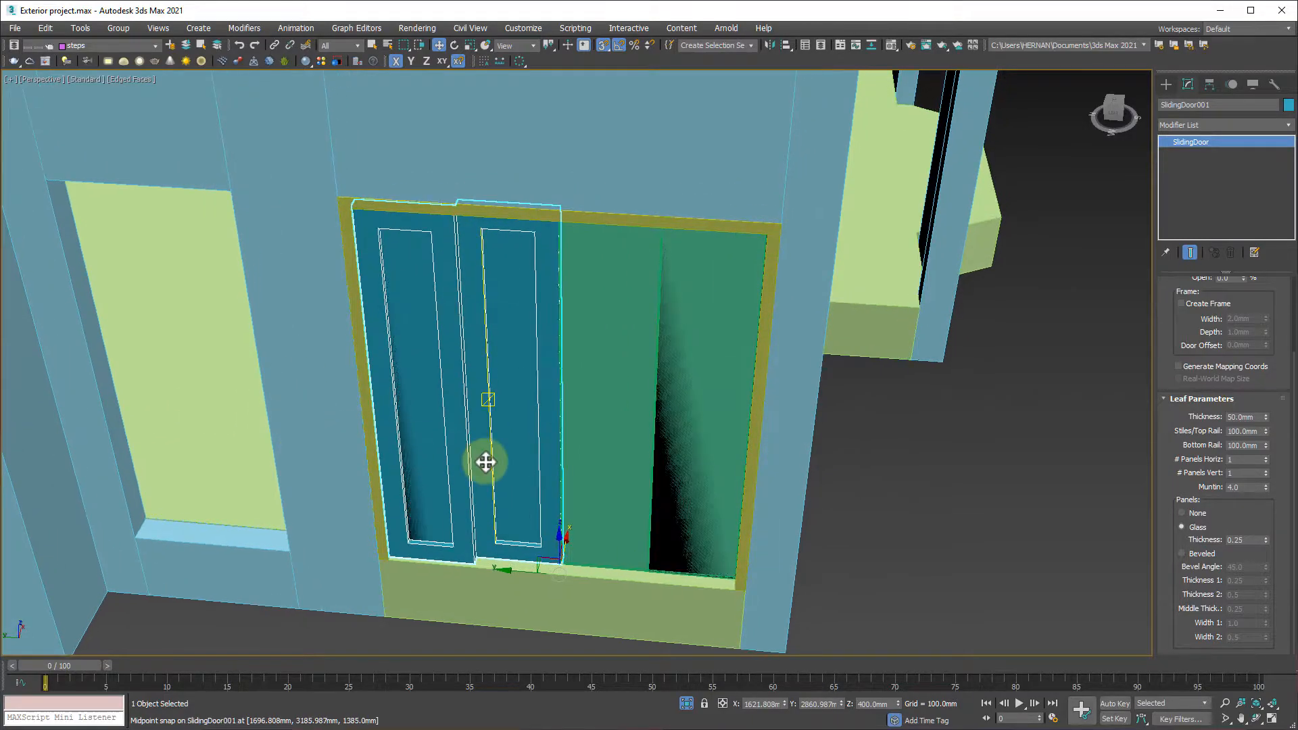
Divide the left sliding door's leaves into 2 horizontal and 8 vertical panels
{"action": "left_click", "coordinate": [1265, 456]}
{"action": "left_click", "coordinate": [1241, 473]}
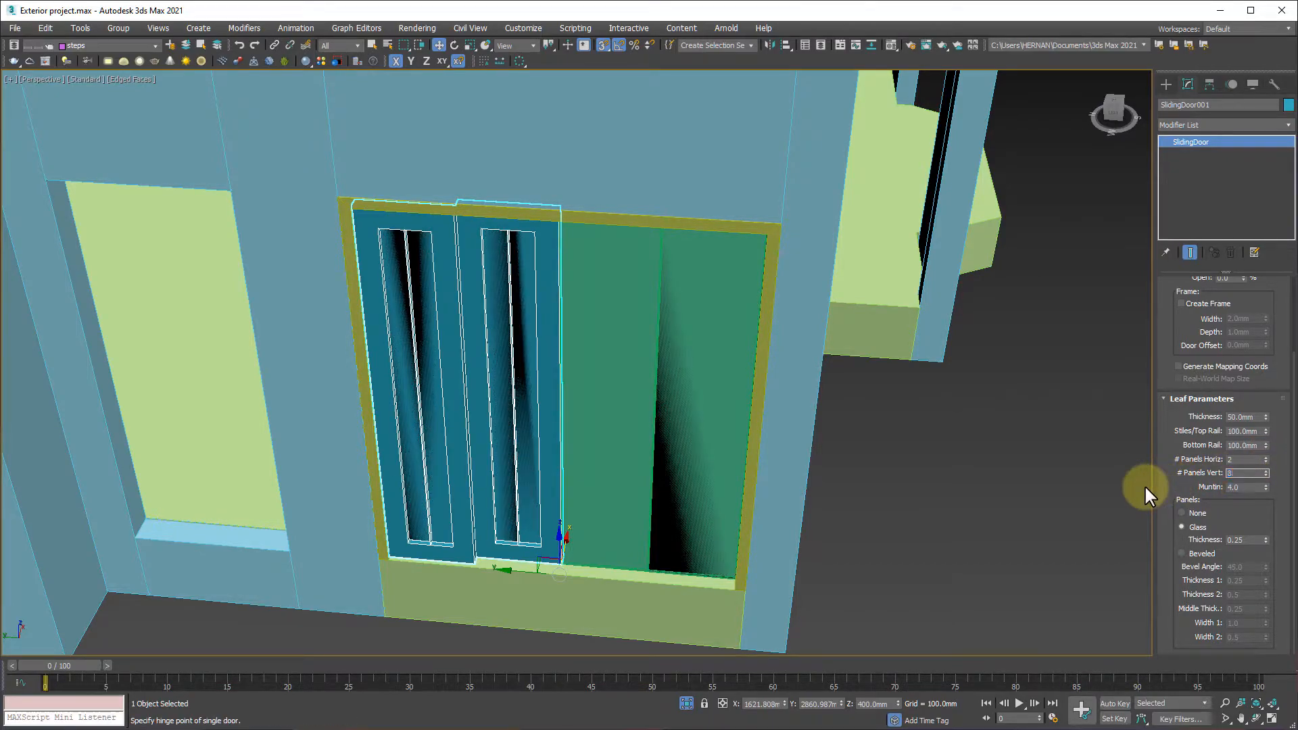
{"action": "key", "text": "Return"}
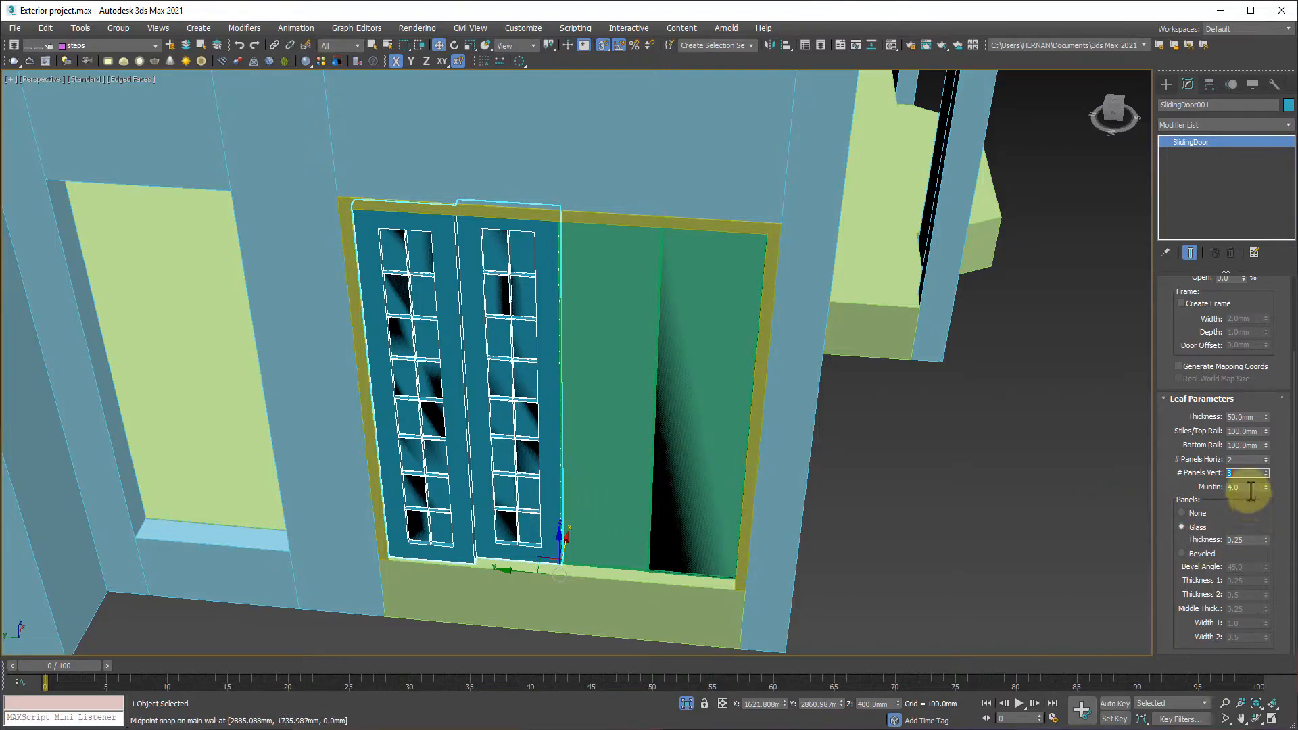
Try muntin widths of 25 and 20 between the left sliding door's panels
{"action": "key", "text": "Tab"}
{"action": "type", "text": "25"}
{"action": "key", "text": "Return"}
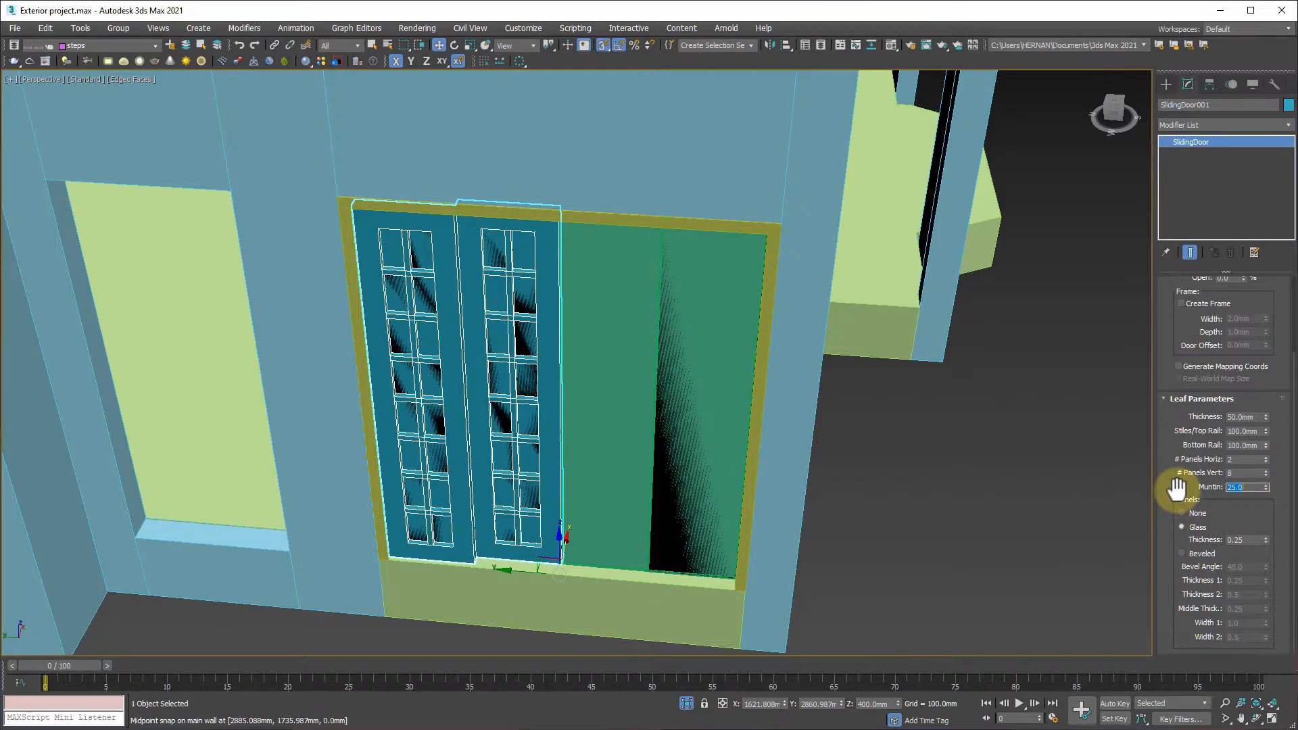
{"action": "scroll", "coordinate": [560, 405], "scroll_direction": "up", "scroll_amount": 2}
{"action": "scroll", "coordinate": [443, 490], "scroll_direction": "up", "scroll_amount": 5}
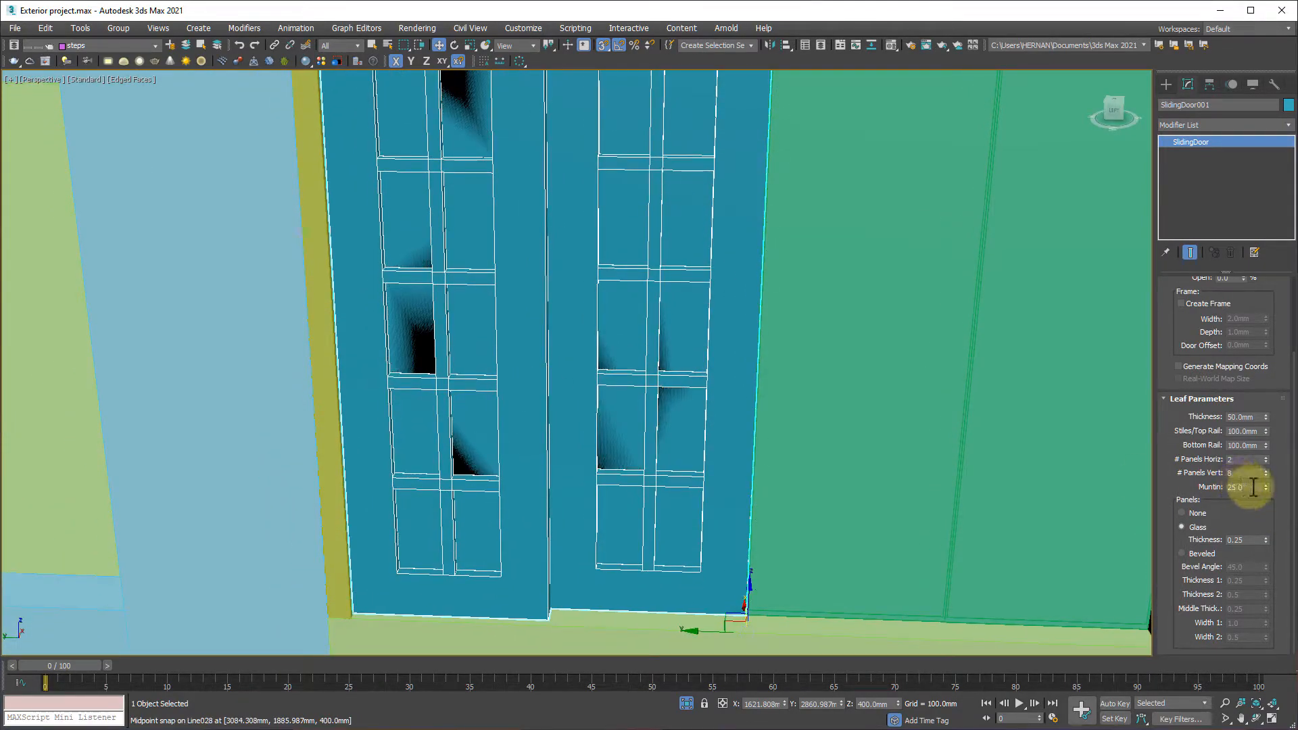
{"action": "left_click", "coordinate": [1252, 487]}
{"action": "type", "text": "20"}
{"action": "key", "text": "Return"}
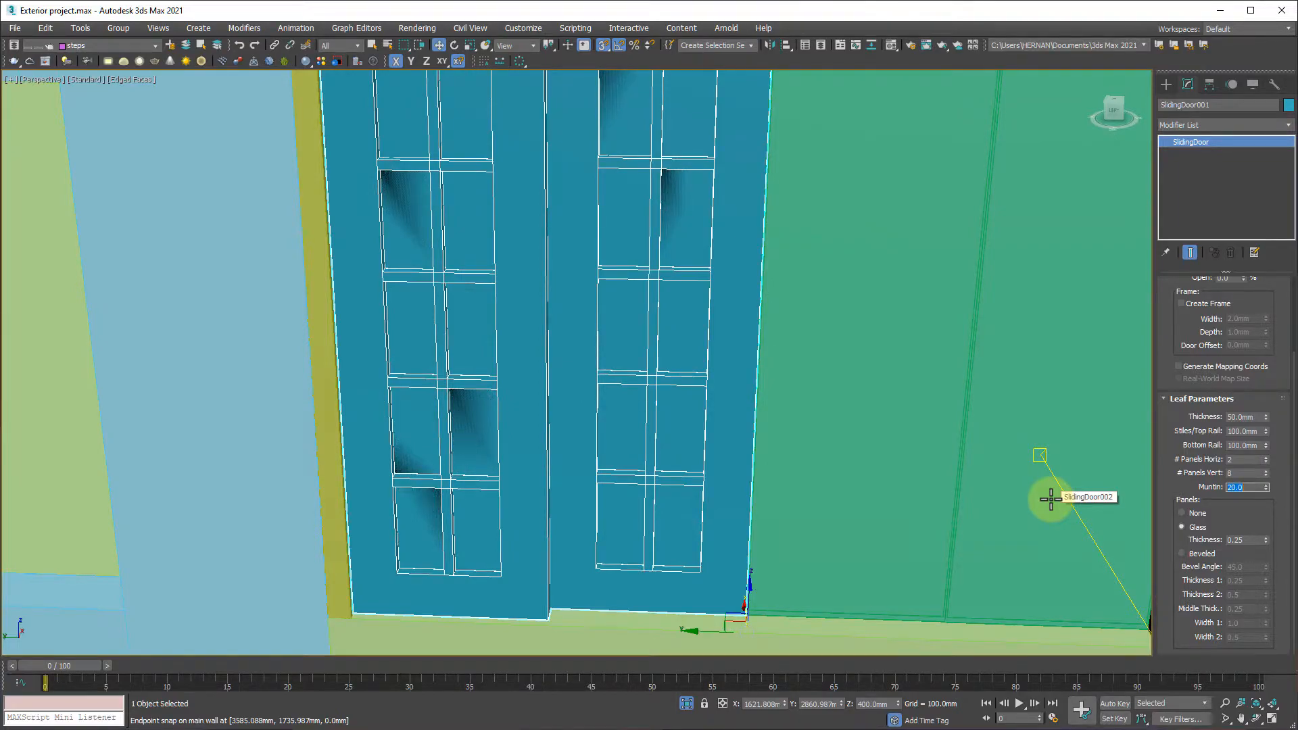
Set the left sliding door's muntin width to 12
{"action": "type", "text": "12"}
{"action": "key", "text": "Return"}
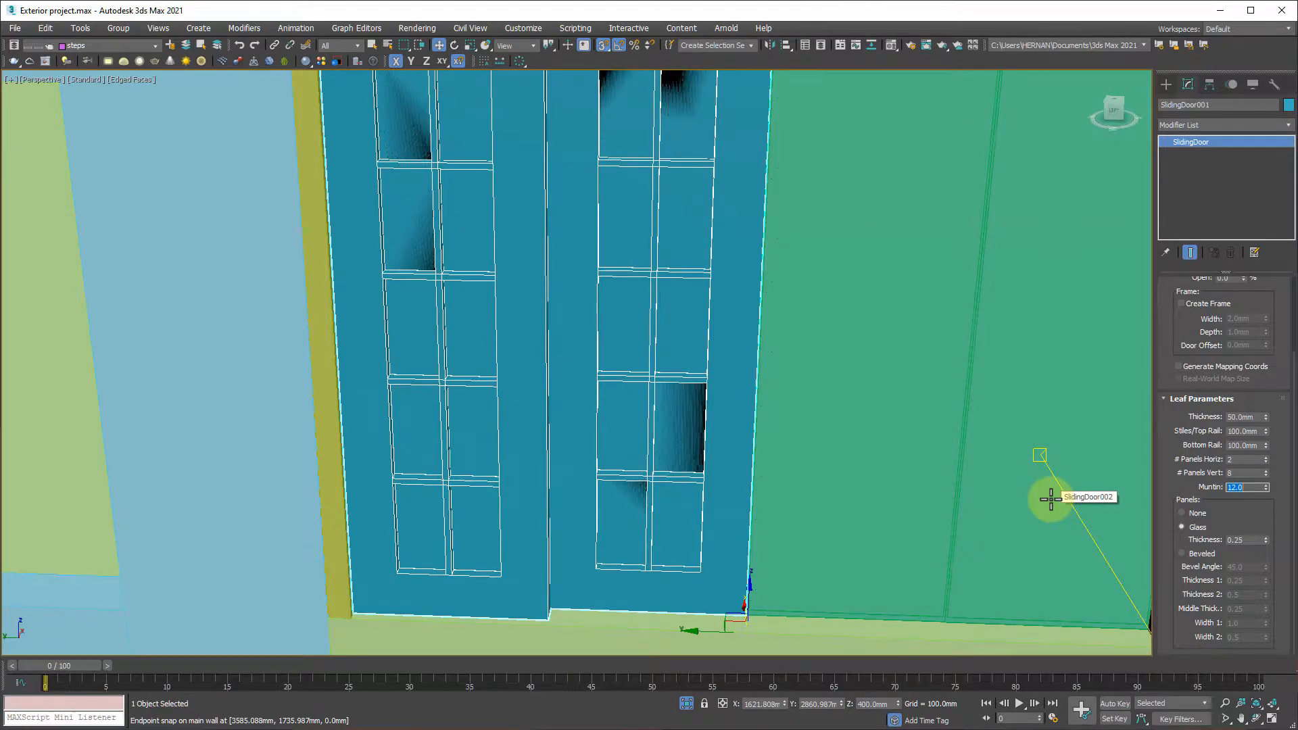
{"action": "scroll", "coordinate": [649, 446], "scroll_direction": "down", "scroll_amount": 5}
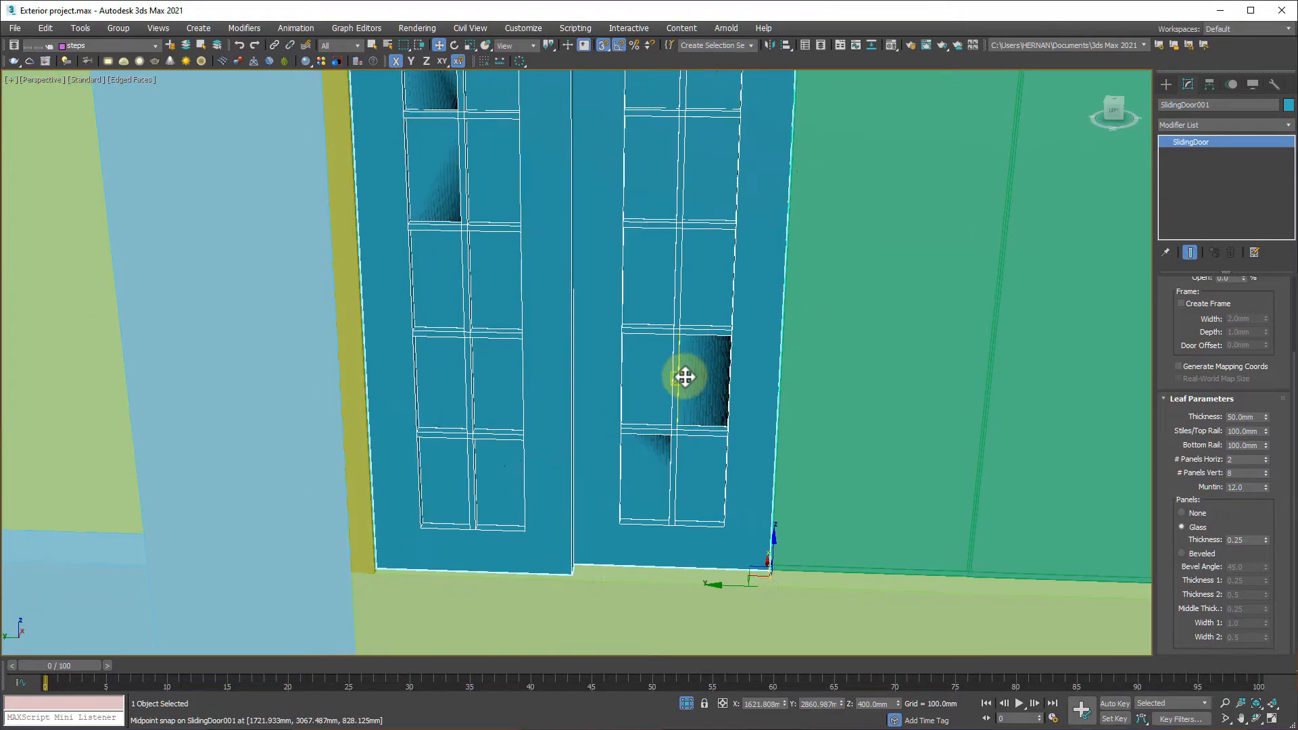
{"action": "middle_click_drag", "start_coordinate": [654, 370], "coordinate": [657, 472], "text": "alt"}
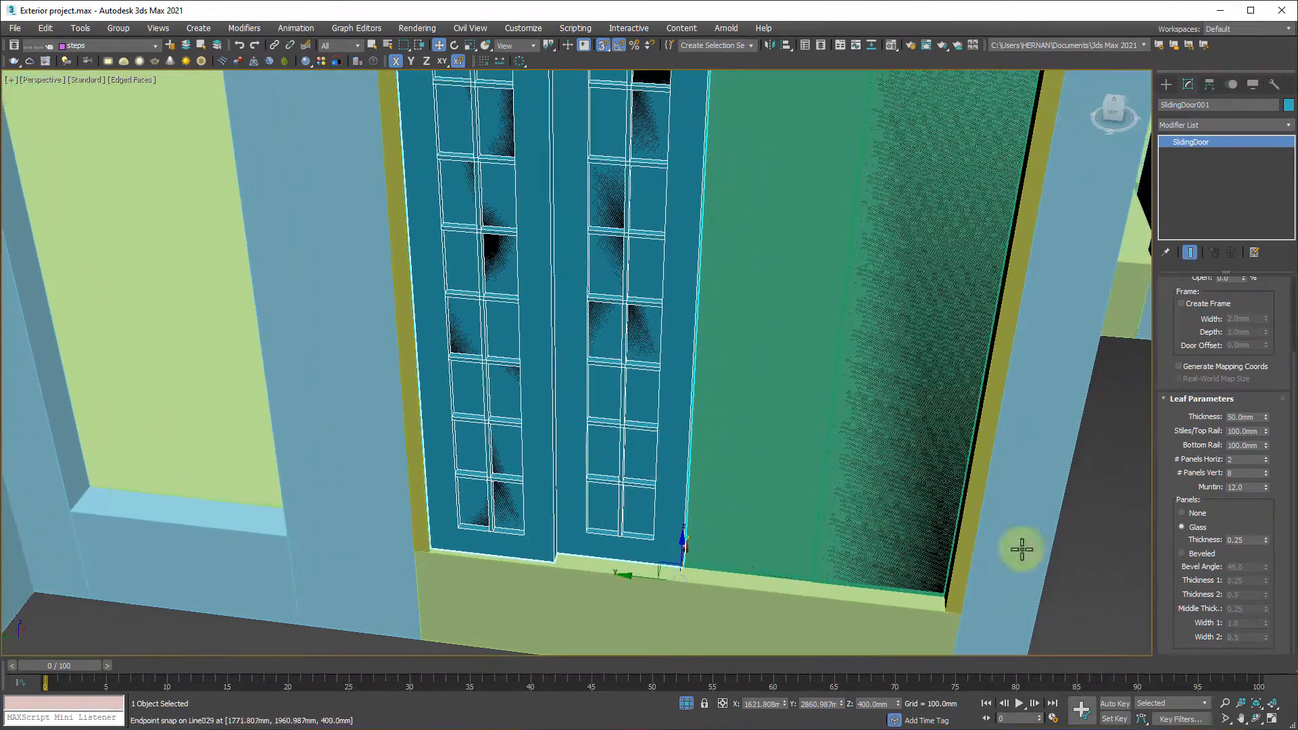
Set the glass panel thickness of the left sliding door to 5 and deselect the door
{"action": "left_click", "coordinate": [1243, 539]}
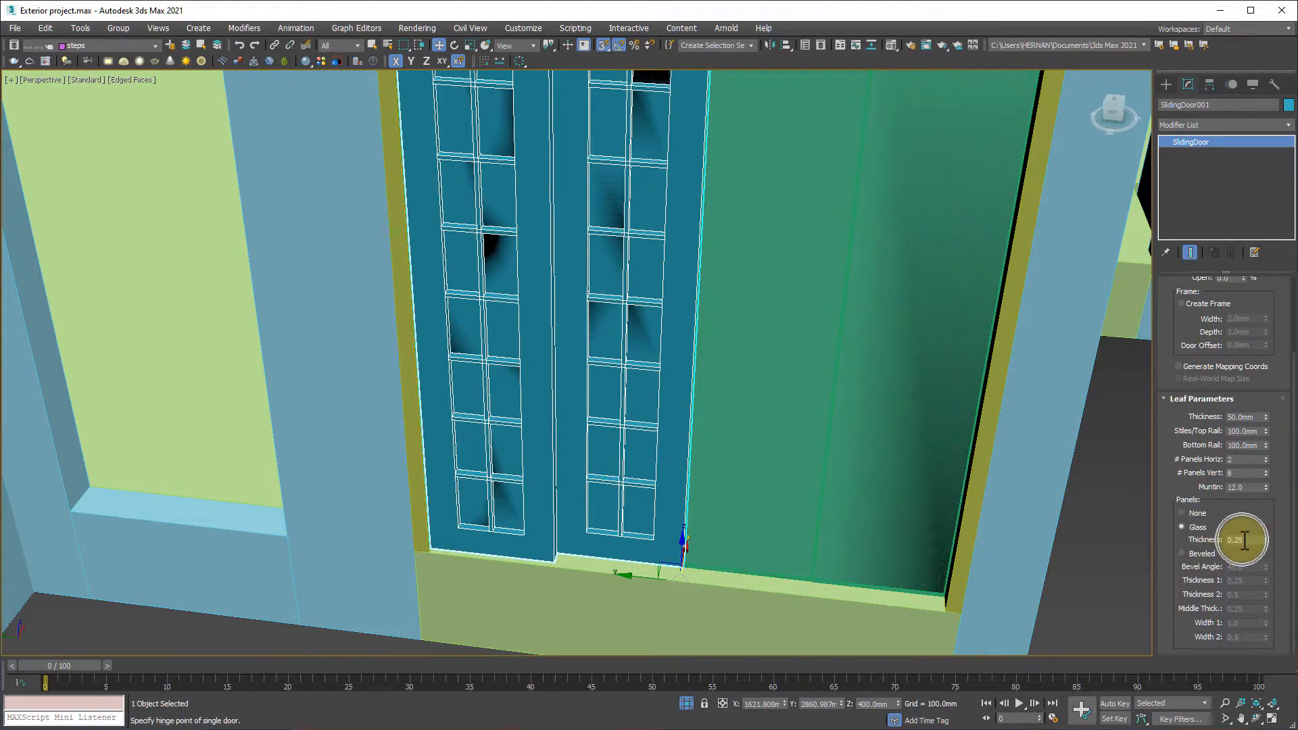
{"action": "left_click_drag", "start_coordinate": [1248, 540], "coordinate": [1185, 556]}
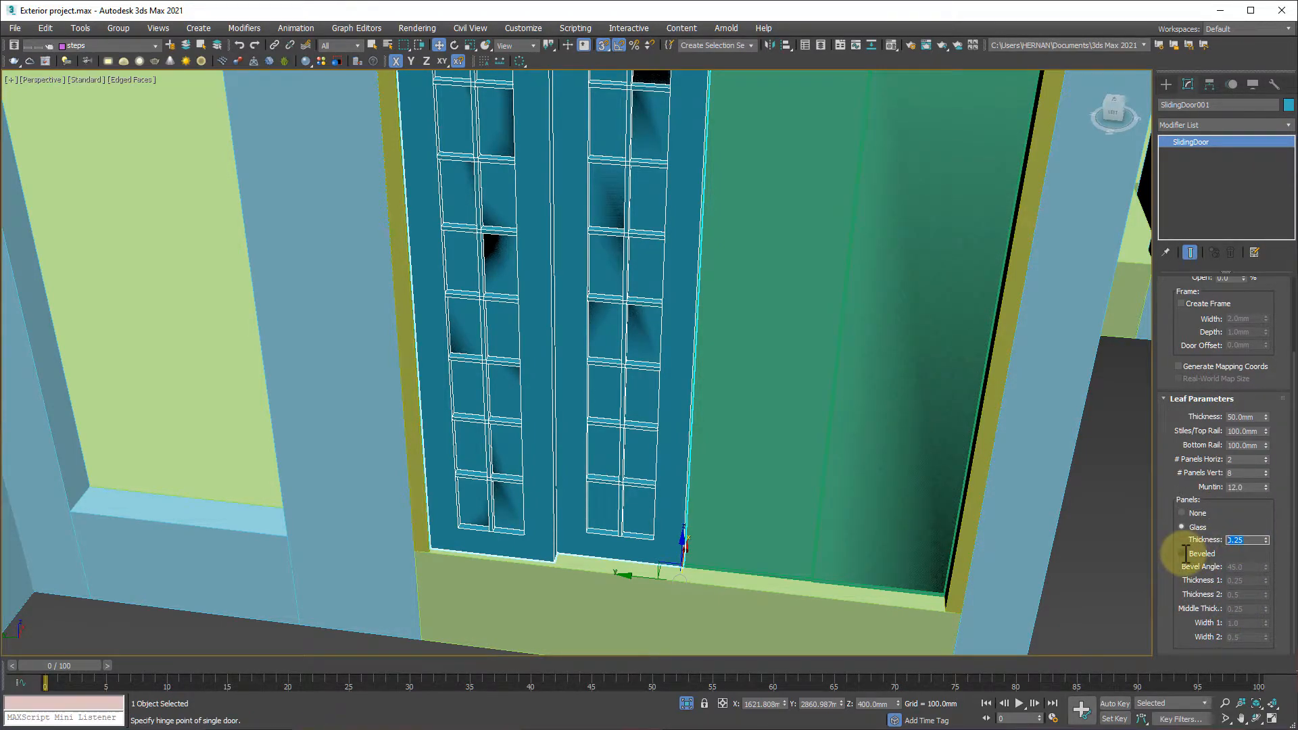
{"action": "key", "text": "Return"}
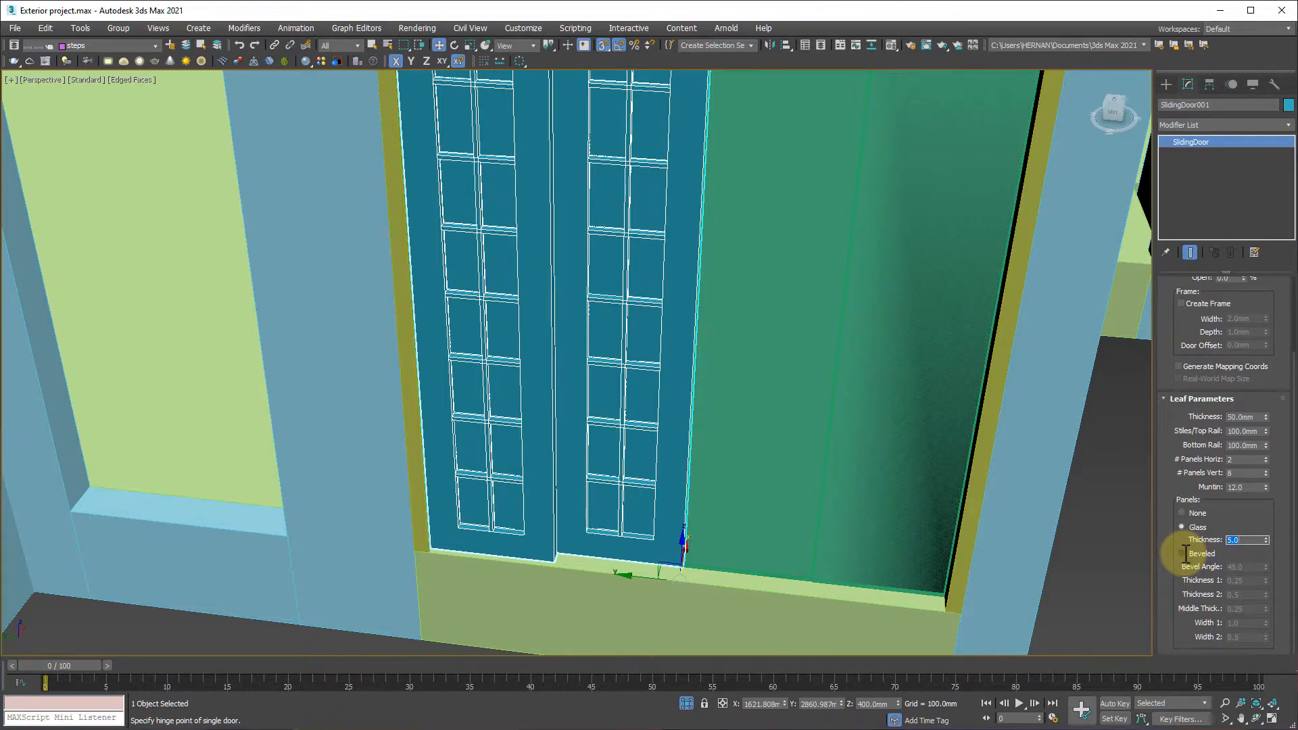
{"action": "scroll", "coordinate": [965, 397], "scroll_direction": "down", "scroll_amount": 5}
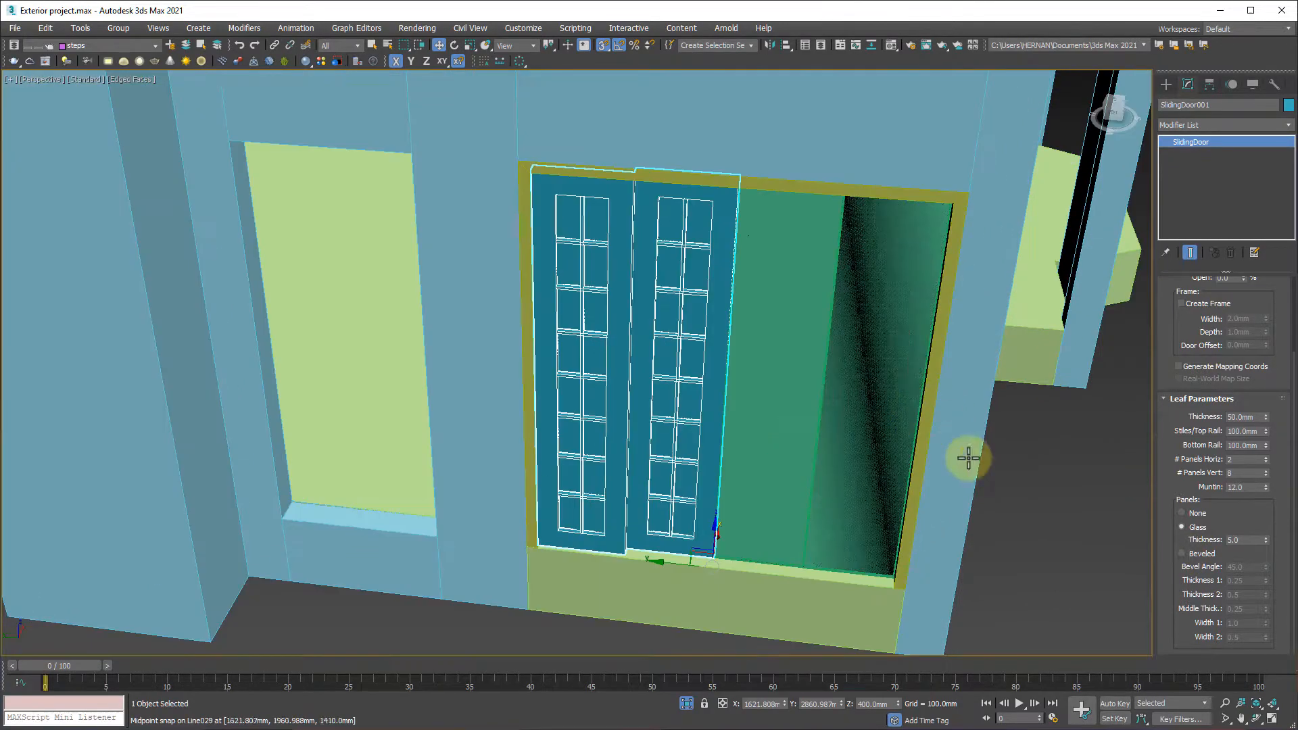
{"action": "left_click", "coordinate": [1084, 569]}
{"action": "middle_click_drag", "start_coordinate": [955, 503], "coordinate": [927, 507]}
{"action": "scroll", "coordinate": [638, 406], "scroll_direction": "up", "scroll_amount": 5}
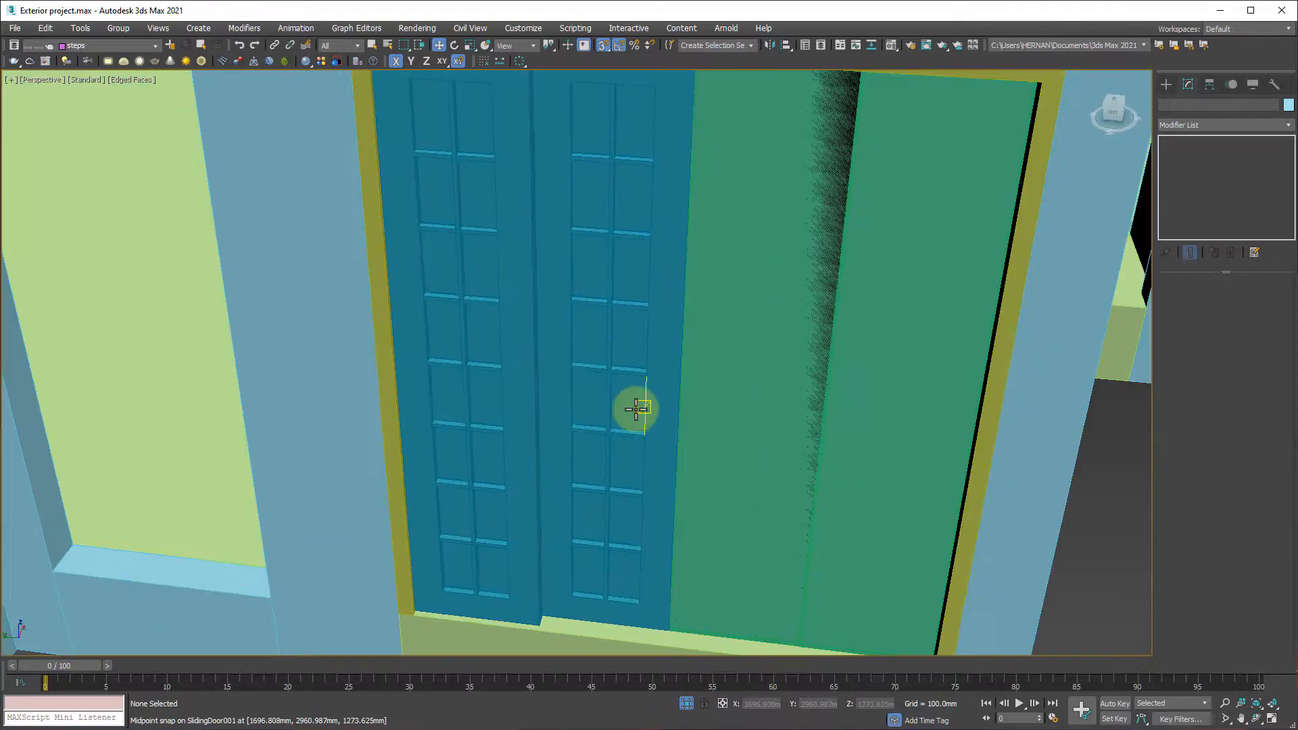
Select the right sliding door and set its leaf thickness to 50 mm
{"action": "left_click", "coordinate": [550, 377]}
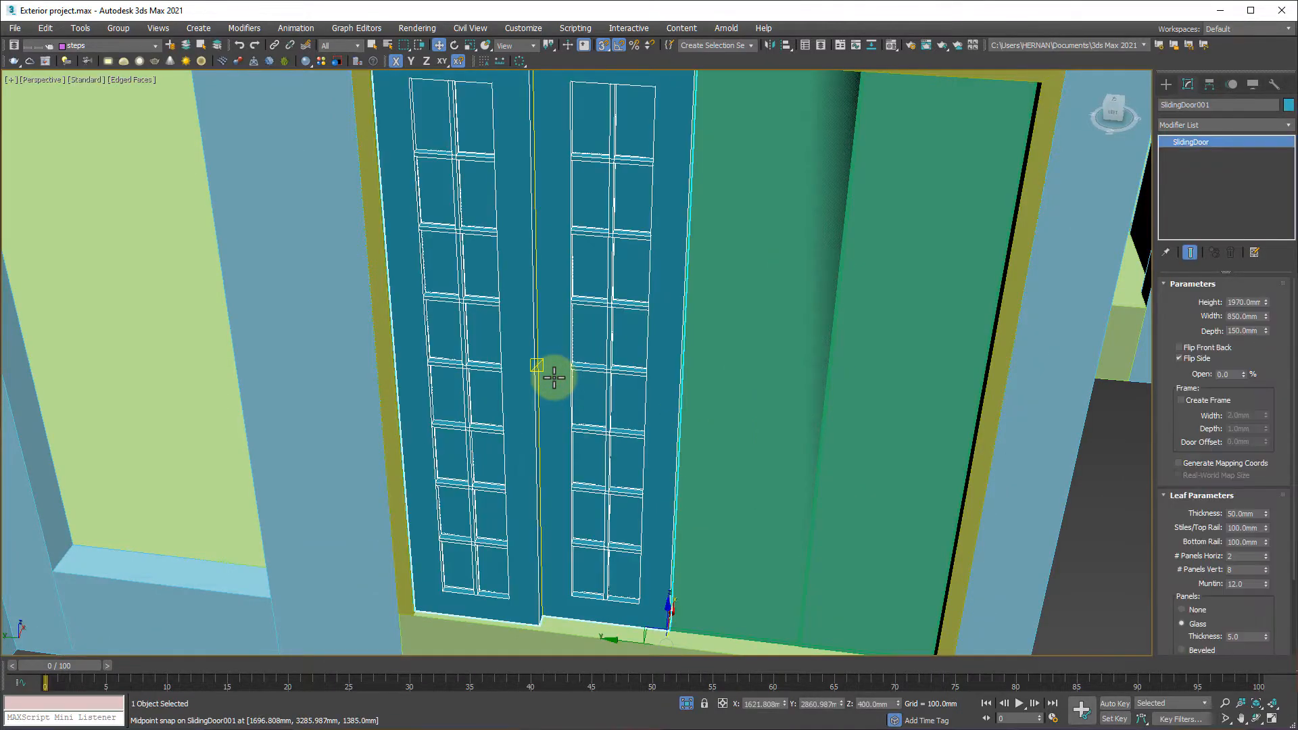
{"action": "scroll", "coordinate": [655, 371], "scroll_direction": "down", "scroll_amount": 4}
{"action": "left_click", "coordinate": [692, 381]}
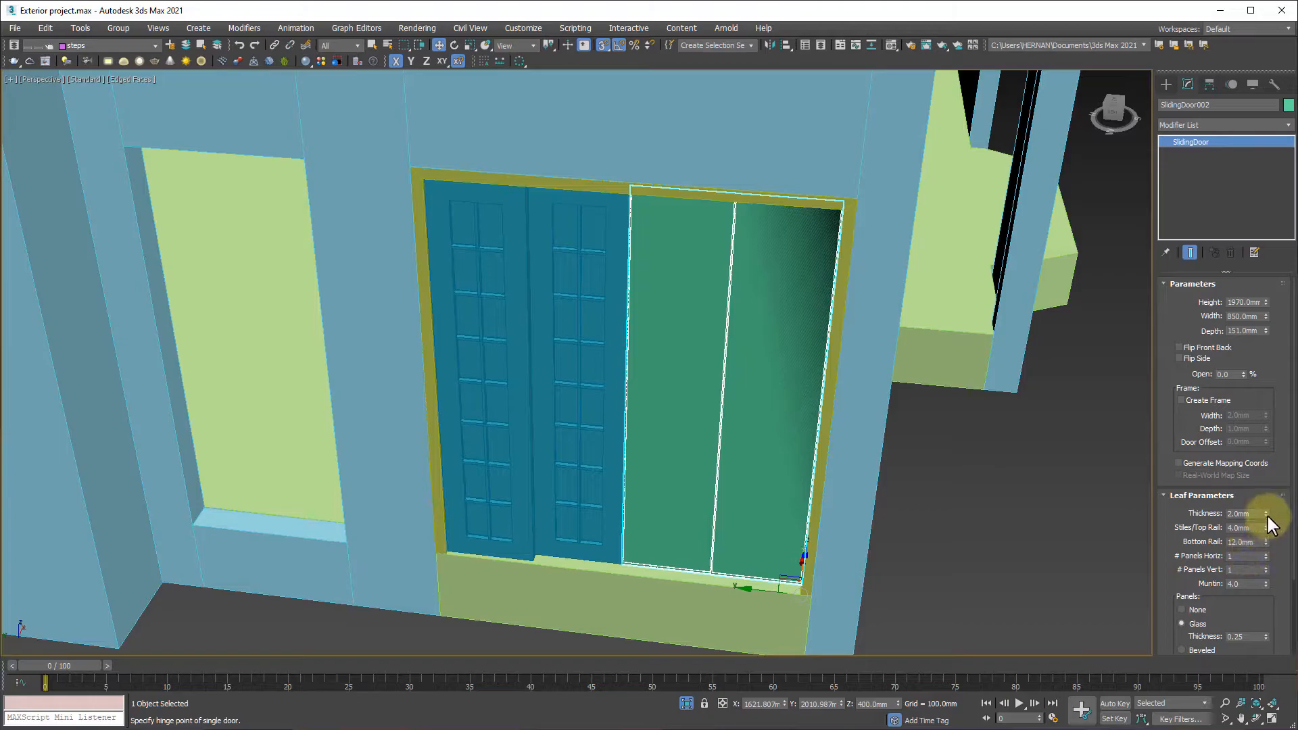
{"action": "left_click_drag", "start_coordinate": [1258, 513], "coordinate": [1205, 516]}
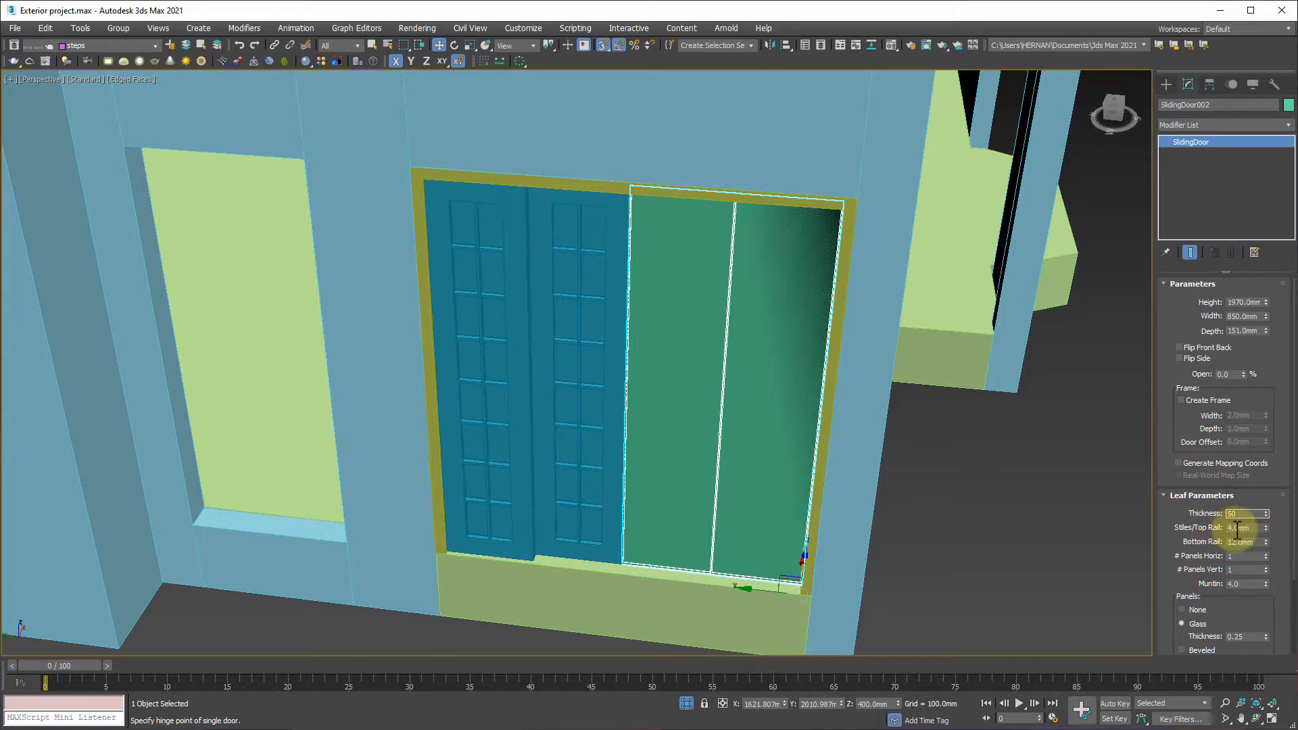
Set the right sliding door's stiles/top rail and bottom rail to 100 mm each
{"action": "left_click_drag", "start_coordinate": [1251, 530], "coordinate": [1194, 531]}
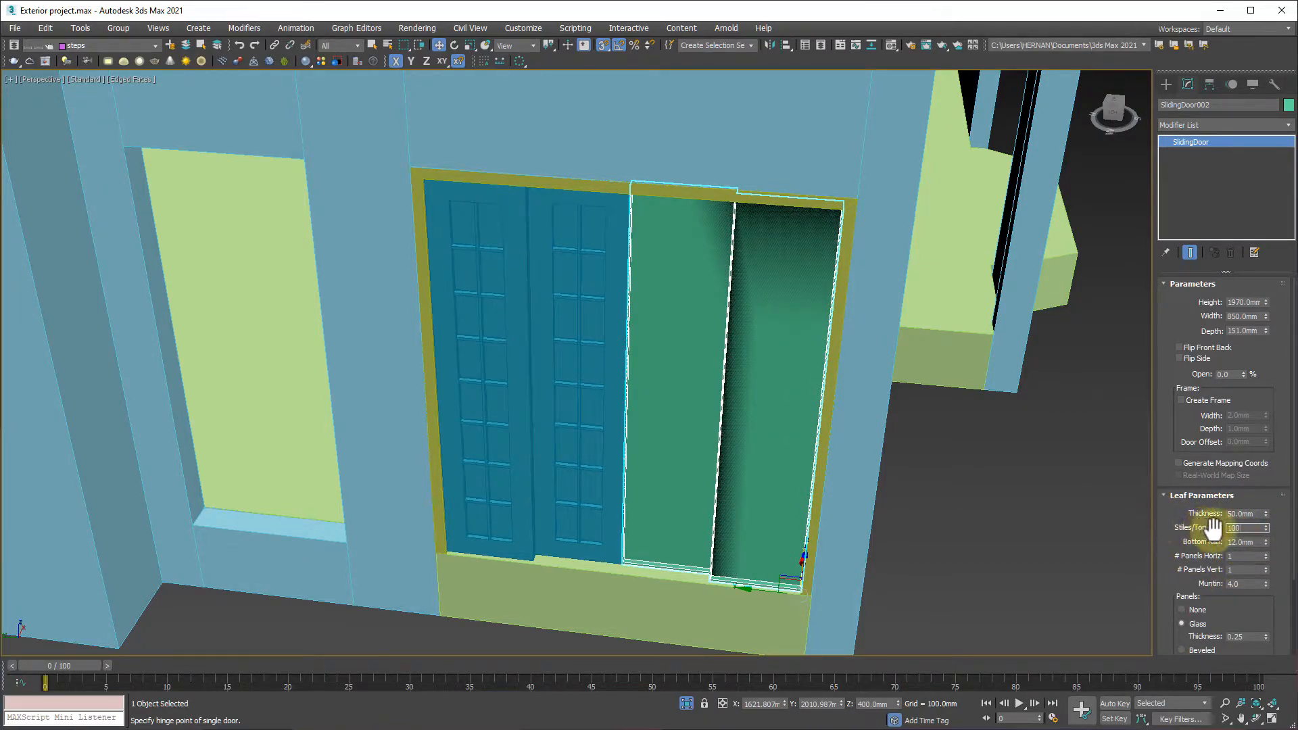
{"action": "type", "text": "100"}
{"action": "left_click_drag", "start_coordinate": [1258, 546], "coordinate": [1194, 548]}
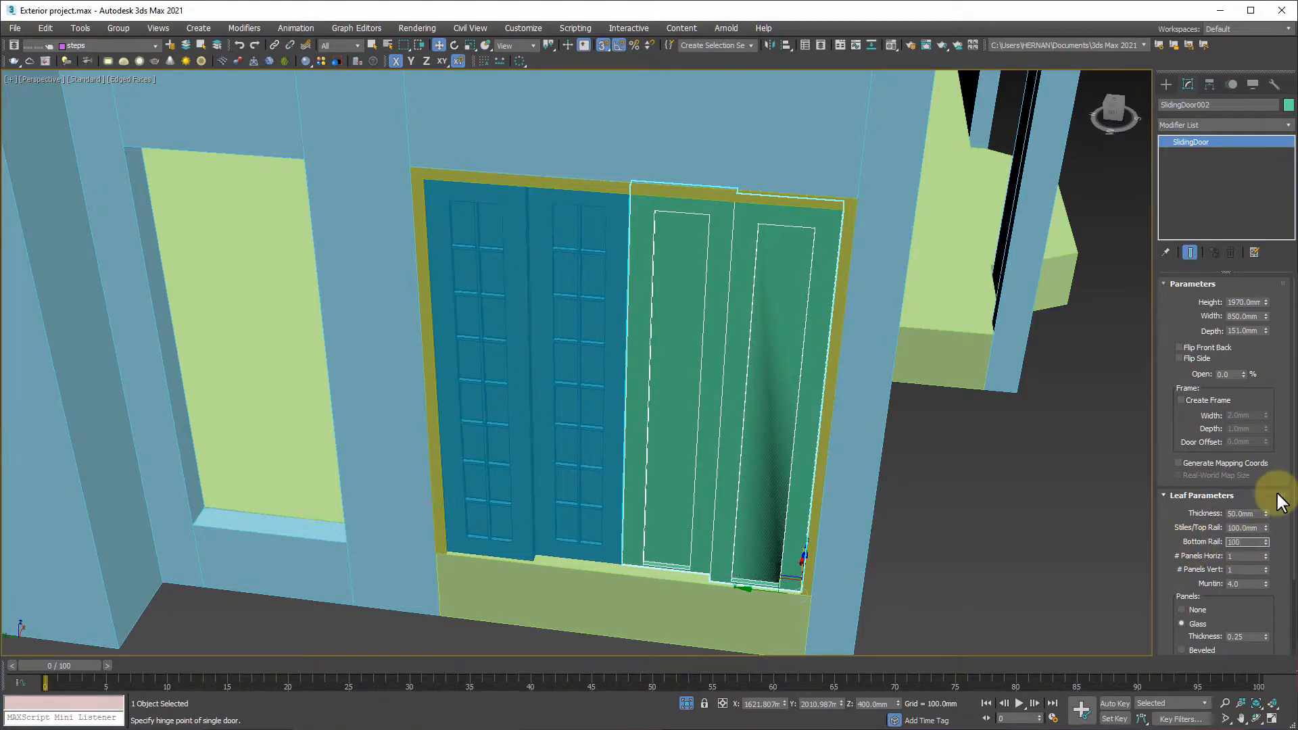
{"action": "key", "text": "Return"}
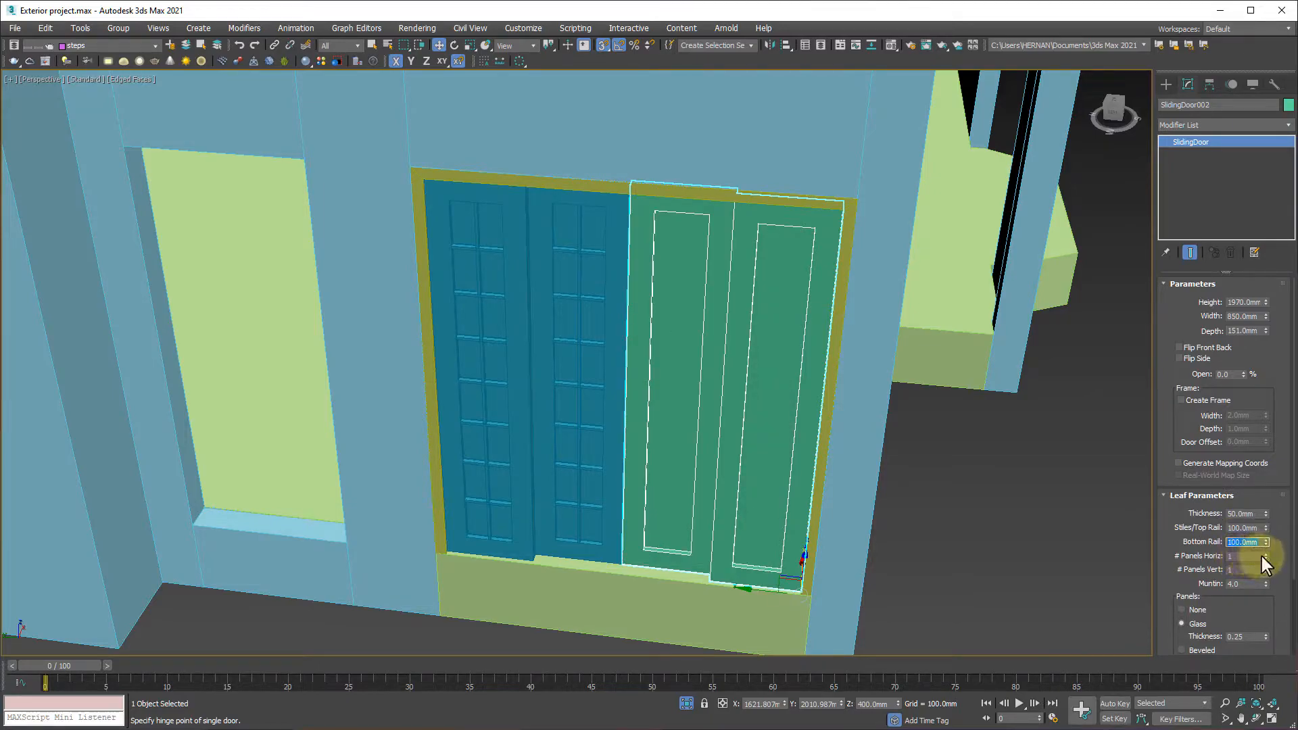
Divide the right sliding door's leaves into 2 horizontal and 8 vertical panels
{"action": "left_click", "coordinate": [1249, 556]}
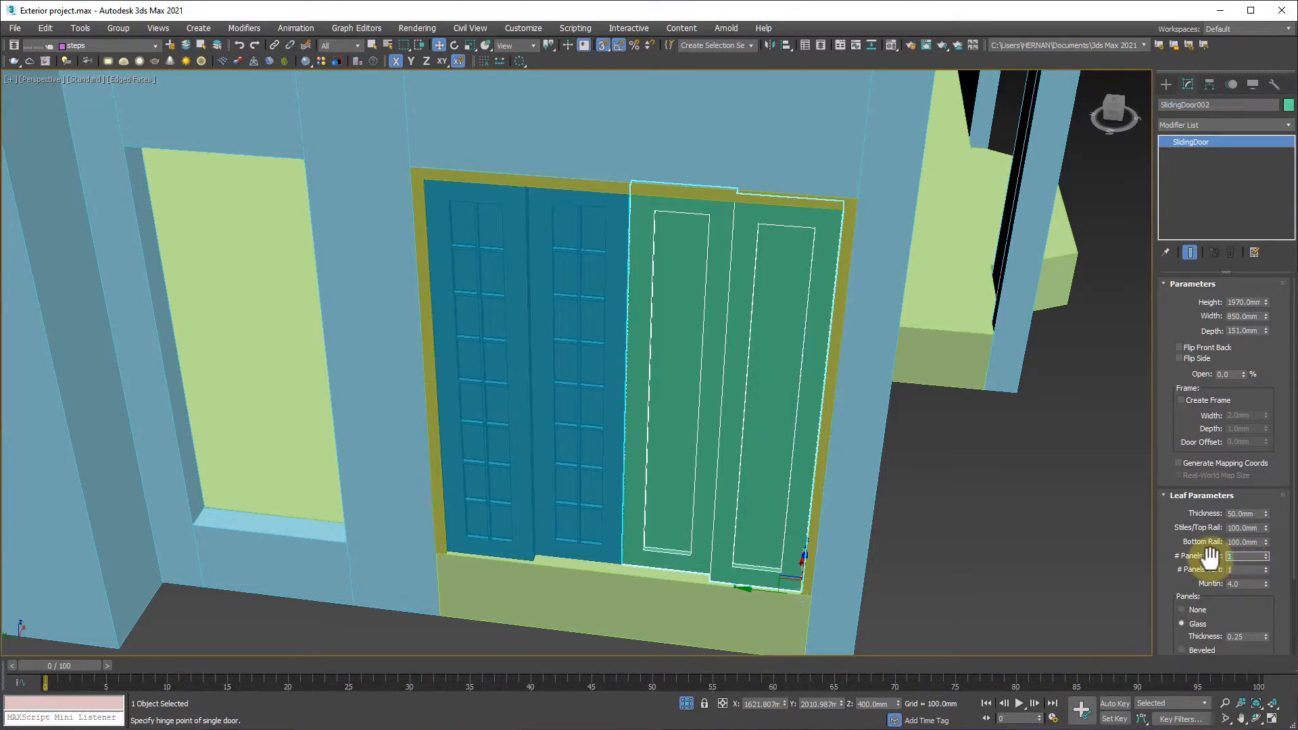
{"action": "type", "text": "2"}
{"action": "key", "text": "Return"}
{"action": "left_click", "coordinate": [1249, 570]}
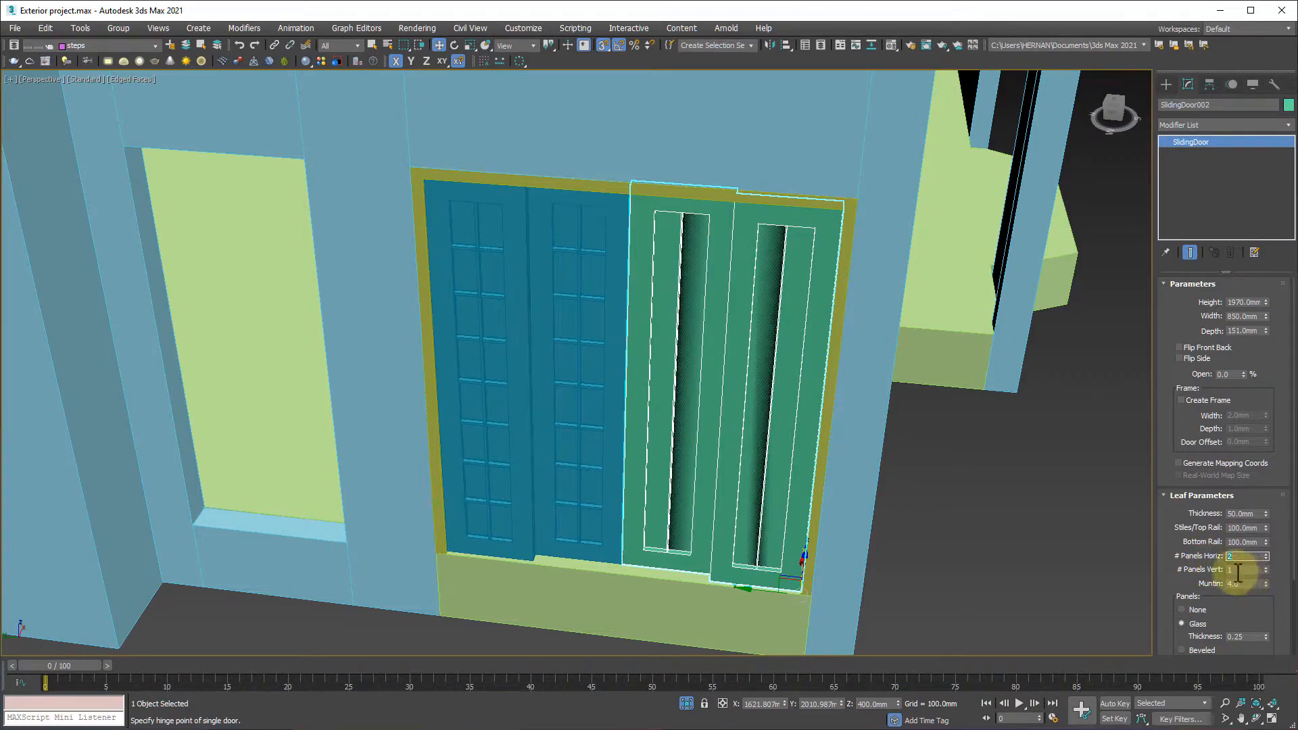
{"action": "key", "text": "Return"}
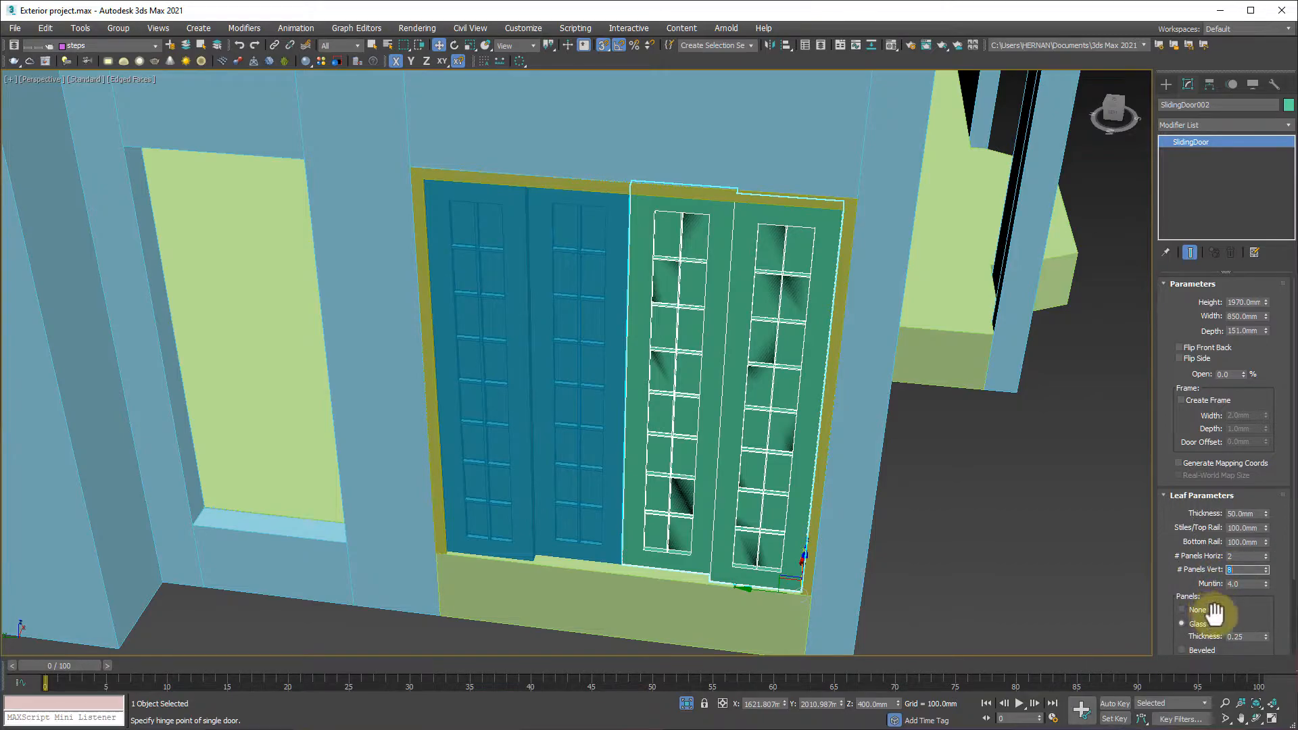
Set the glass panel thickness of the right sliding door to 5
{"action": "left_click_drag", "start_coordinate": [1219, 614], "coordinate": [1216, 530]}
{"action": "left_click", "coordinate": [1226, 552]}
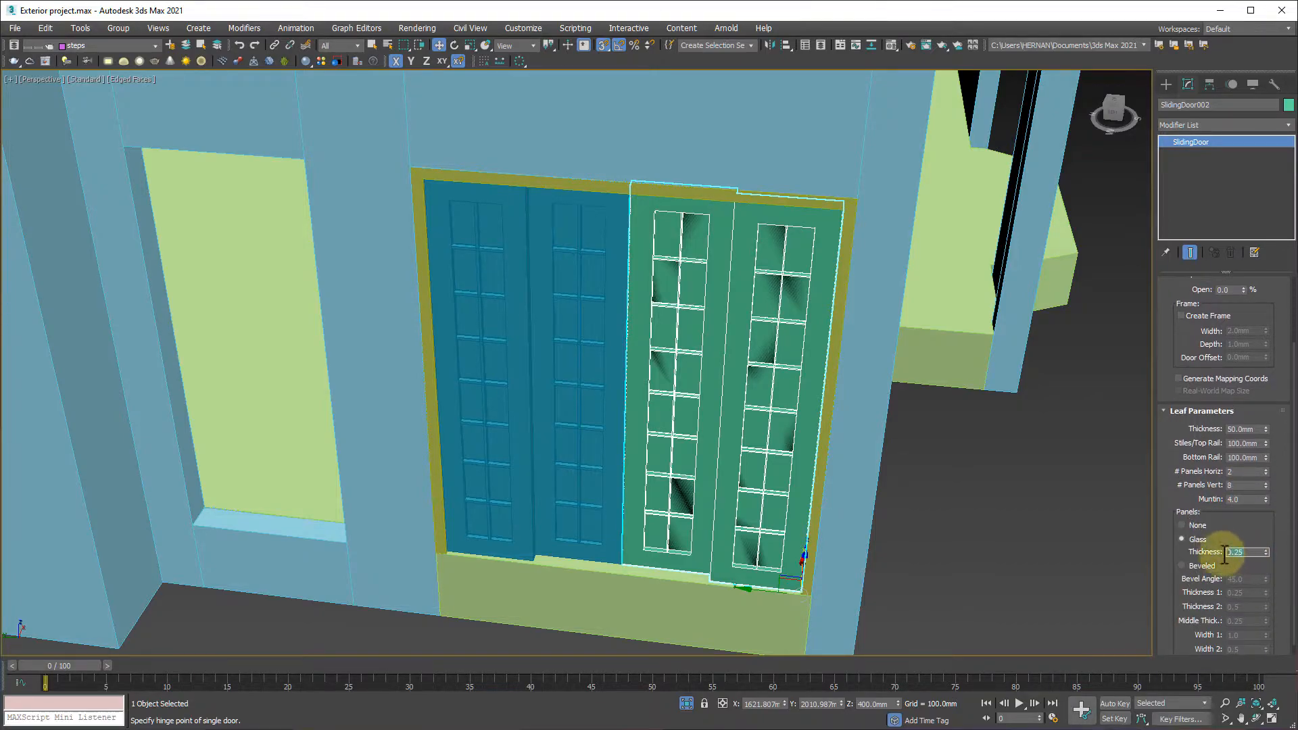
{"action": "type", "text": "5"}
{"action": "key", "text": "Return"}
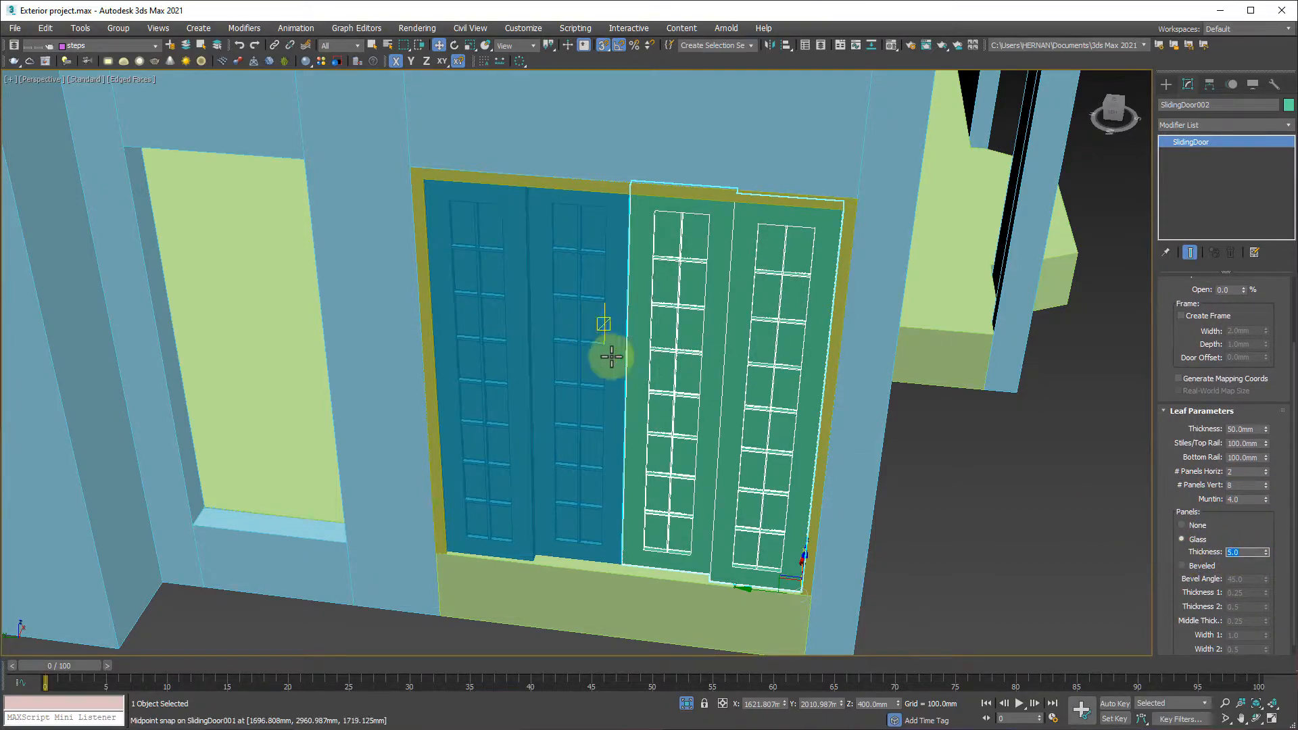
Reduce the right sliding door's stiles/top rail and bottom rail to 75 mm each
{"action": "mouse_move", "coordinate": [687, 436]}
{"action": "middle_mouse_down", "text": "alt"}
{"action": "mouse_move", "coordinate": [736, 359]}
{"action": "mouse_move", "coordinate": [687, 354]}
{"action": "mouse_move", "coordinate": [658, 426]}
{"action": "mouse_move", "coordinate": [690, 438]}
{"action": "middle_mouse_up", "text": "alt"}
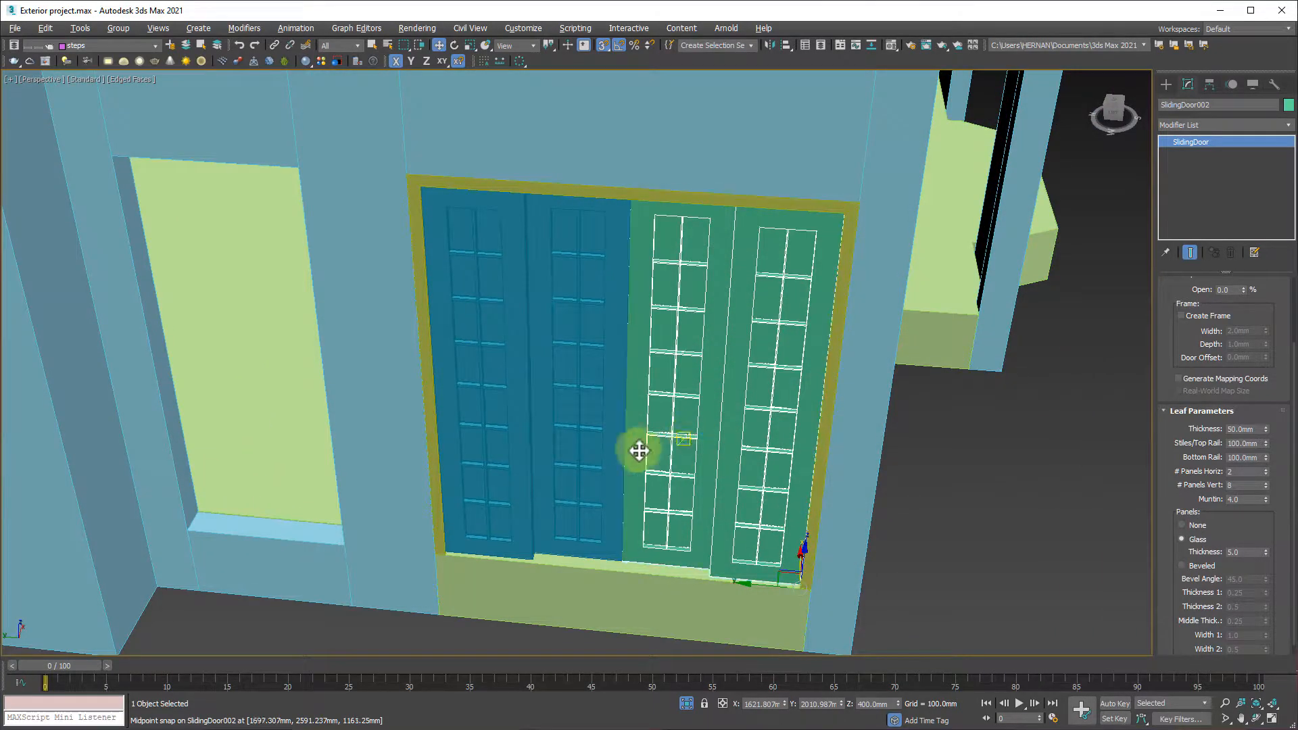
{"action": "scroll", "coordinate": [467, 480], "scroll_direction": "up", "scroll_amount": 3}
{"action": "scroll", "coordinate": [468, 480], "scroll_direction": "up", "scroll_amount": 2}
{"action": "scroll", "coordinate": [514, 500], "scroll_direction": "up", "scroll_amount": 2}
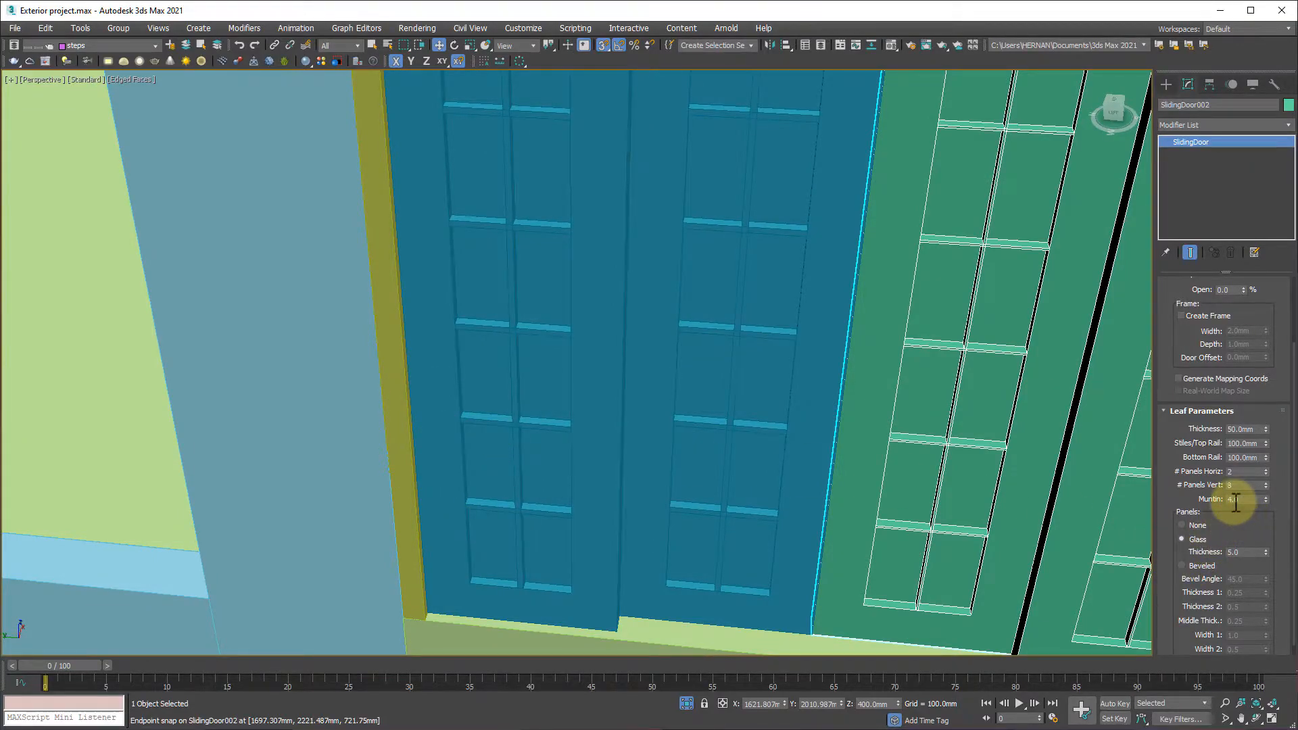
{"action": "double_click", "coordinate": [1260, 443]}
{"action": "type", "text": "75"}
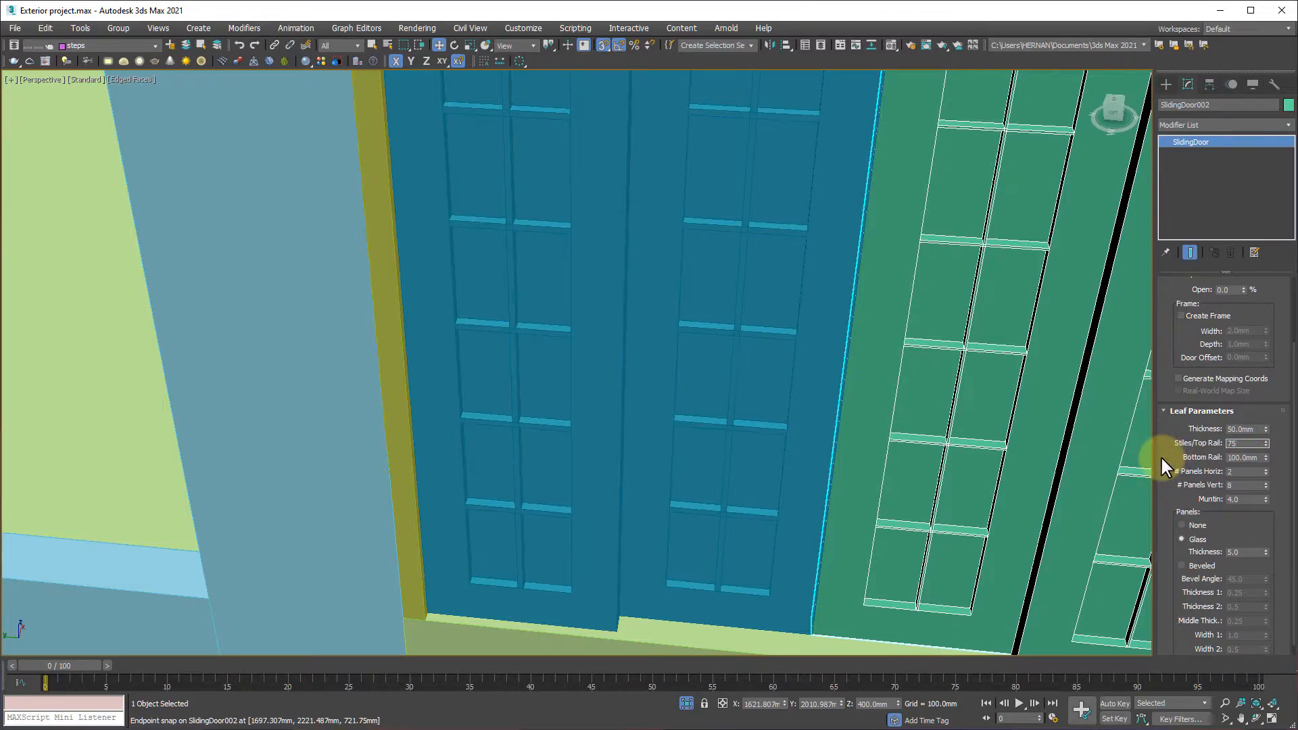
{"action": "key", "text": "Return"}
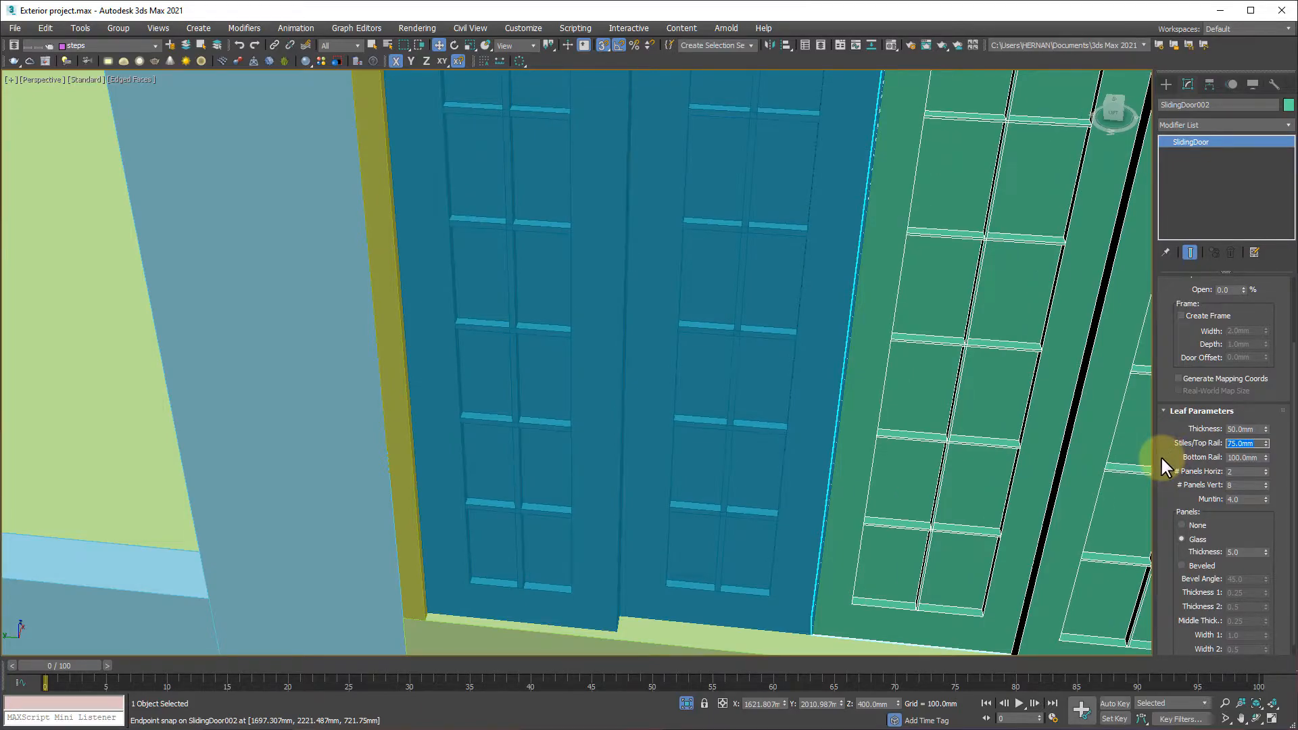
{"action": "middle_click_drag", "start_coordinate": [1008, 524], "coordinate": [739, 440]}
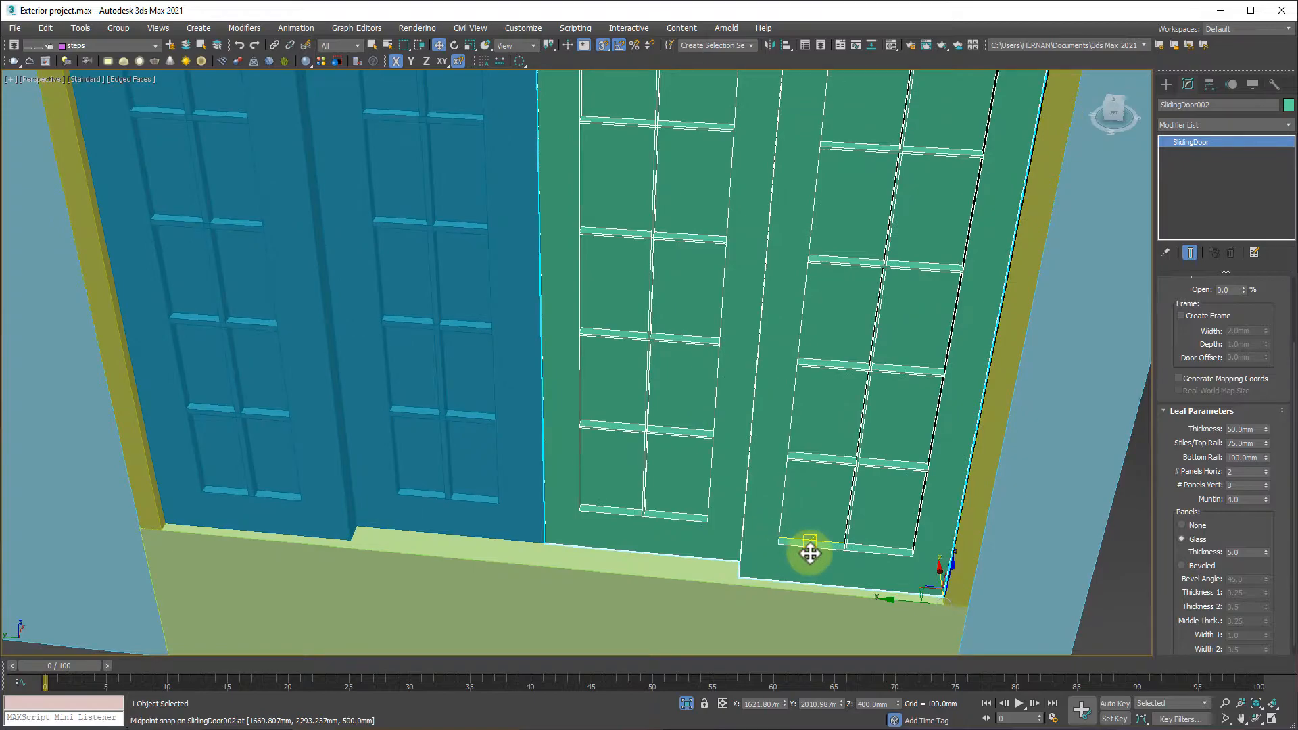
{"action": "double_click", "coordinate": [1260, 458]}
{"action": "type", "text": "75"}
{"action": "key", "text": "Return"}
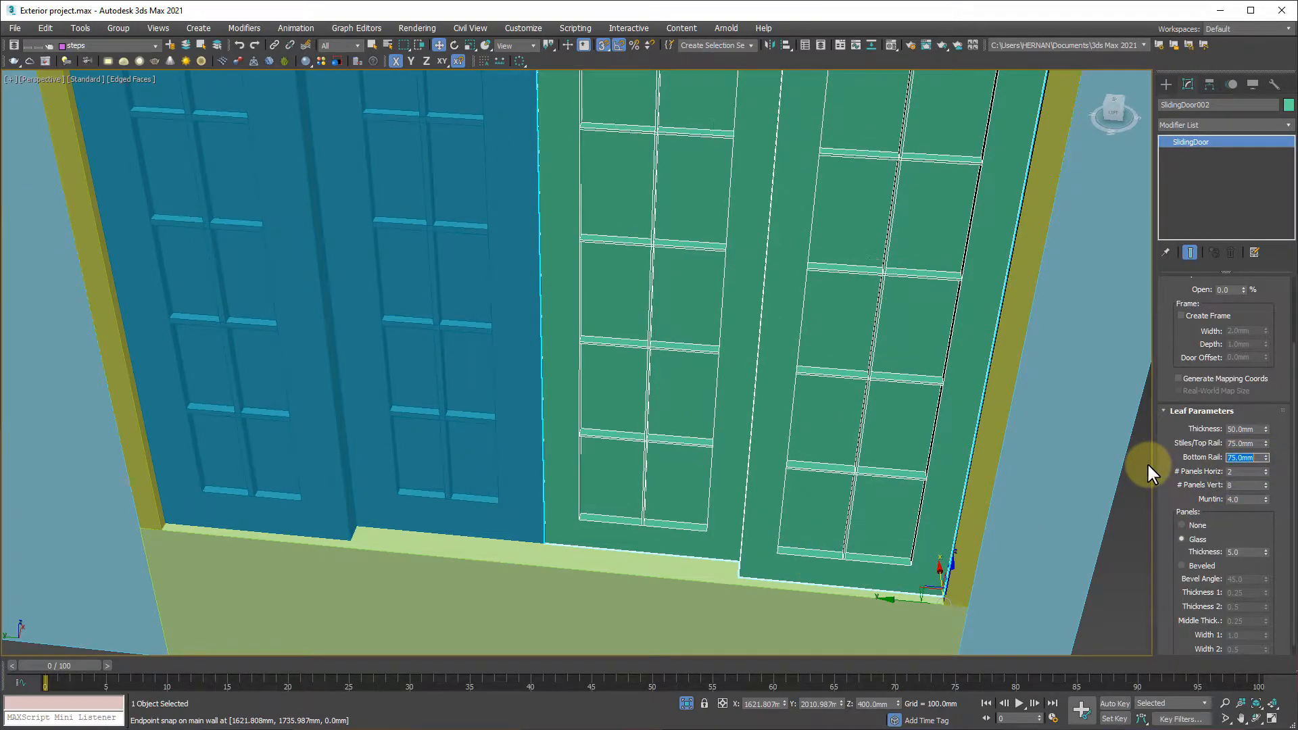
Reduce the left sliding door's stiles/top rail and bottom rail to 75 mm each
{"action": "left_click", "coordinate": [490, 436]}
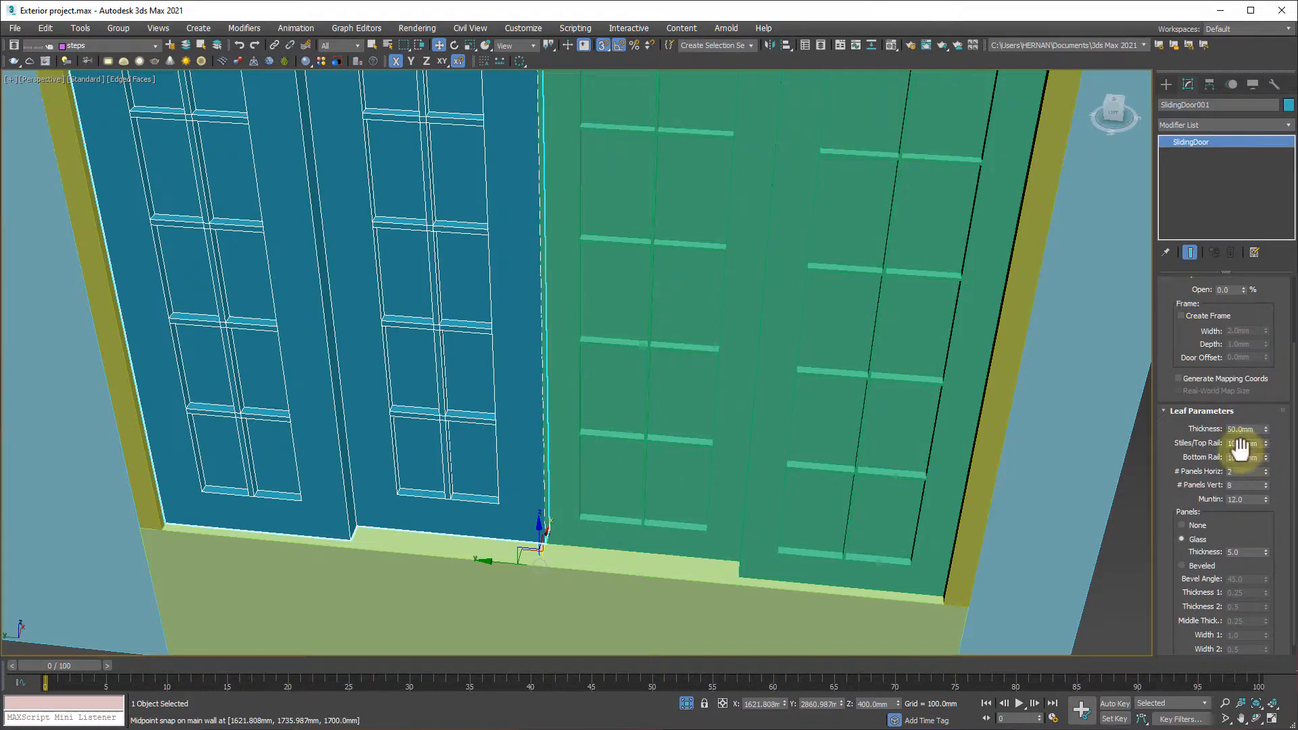
{"action": "double_click", "coordinate": [1260, 443]}
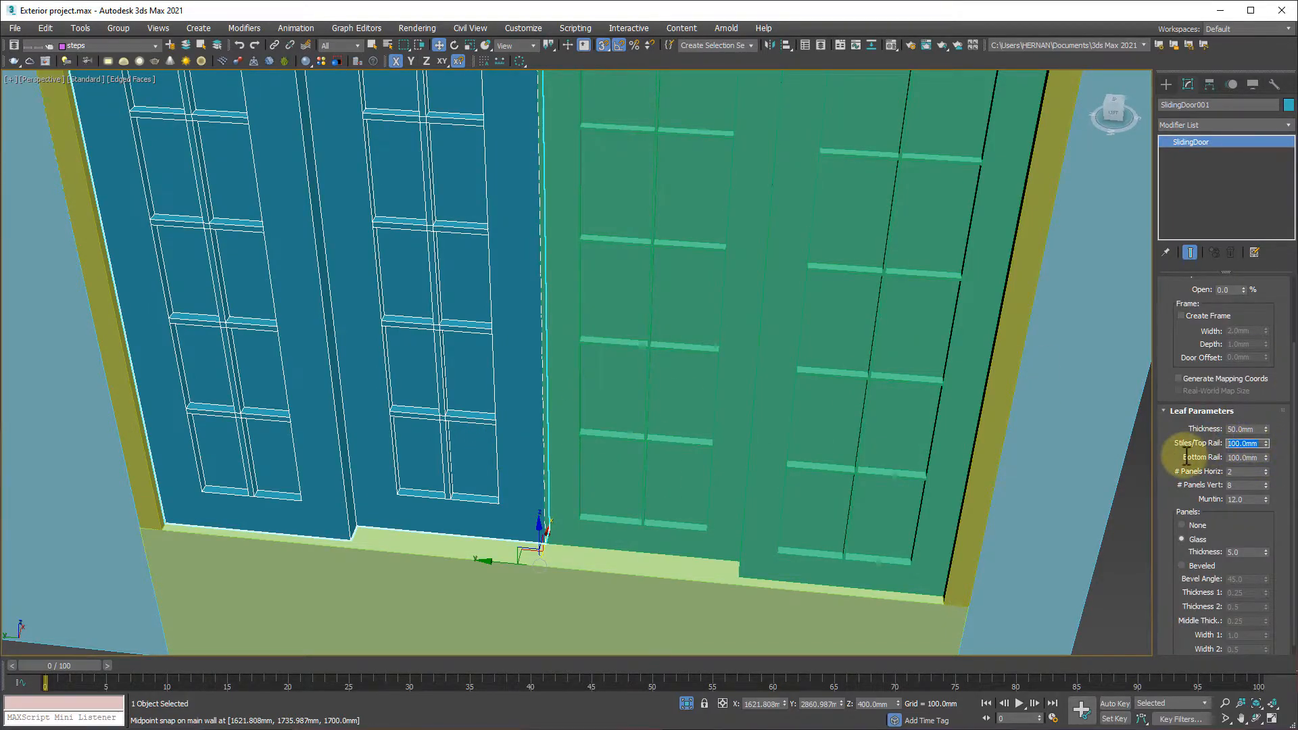
{"action": "key", "text": "Return"}
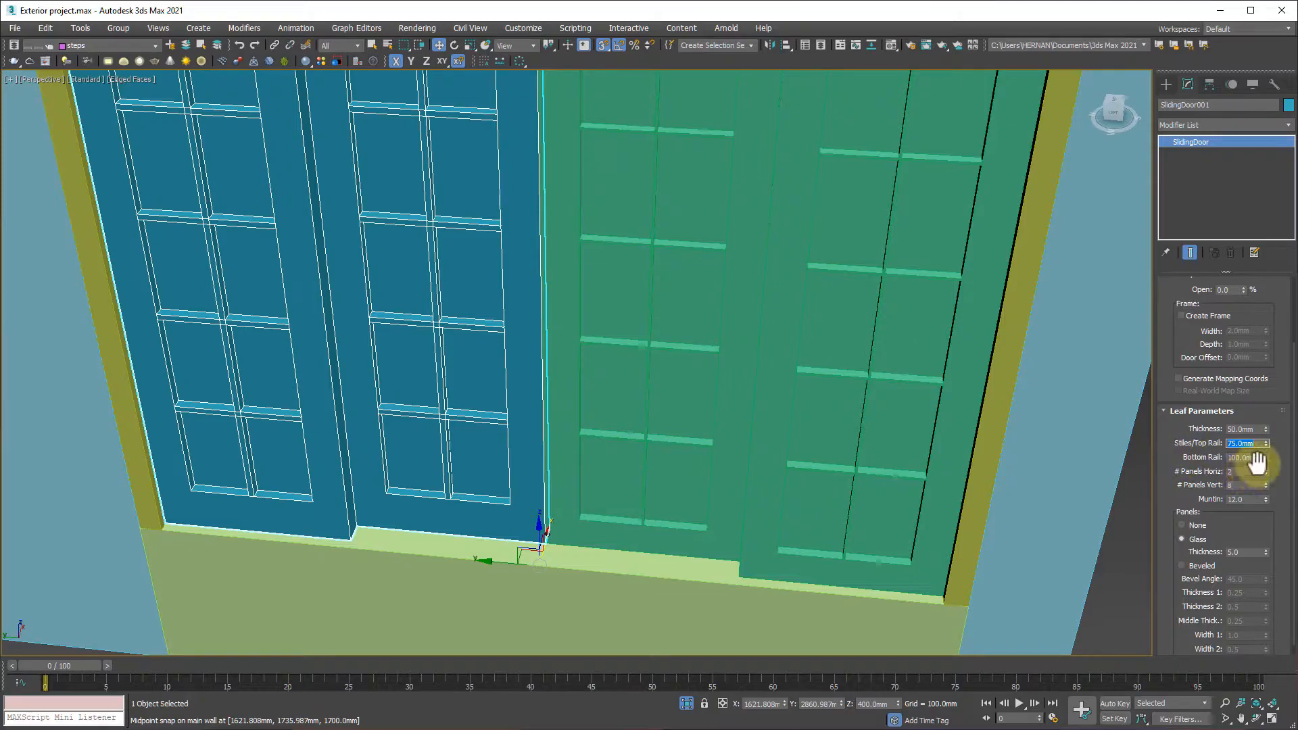
{"action": "double_click", "coordinate": [1256, 457]}
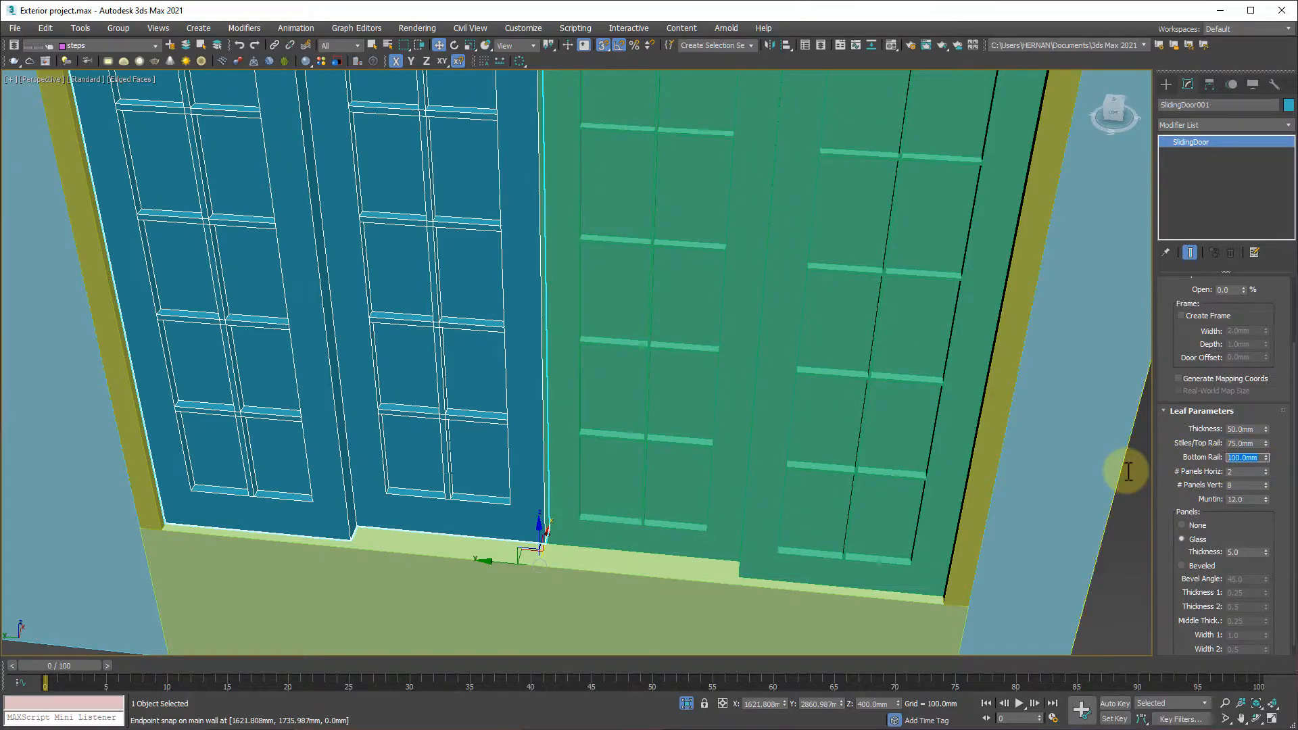
{"action": "type", "text": "75"}
{"action": "key", "text": "Return"}
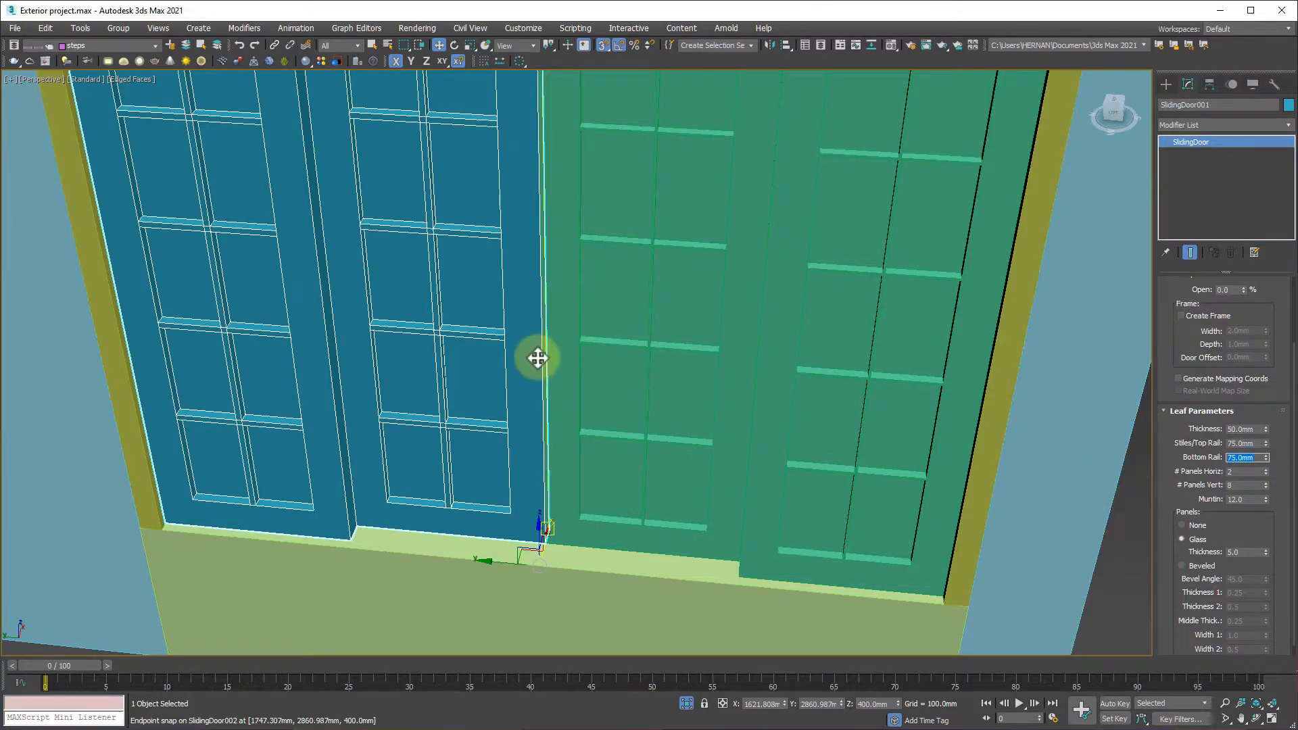
Examine the paired sliding doors from the house corner and compare the two doors' settings
{"action": "scroll", "coordinate": [554, 340], "scroll_direction": "down", "scroll_amount": 4}
{"action": "middle_click_drag", "start_coordinate": [602, 393], "coordinate": [545, 414], "text": "alt"}
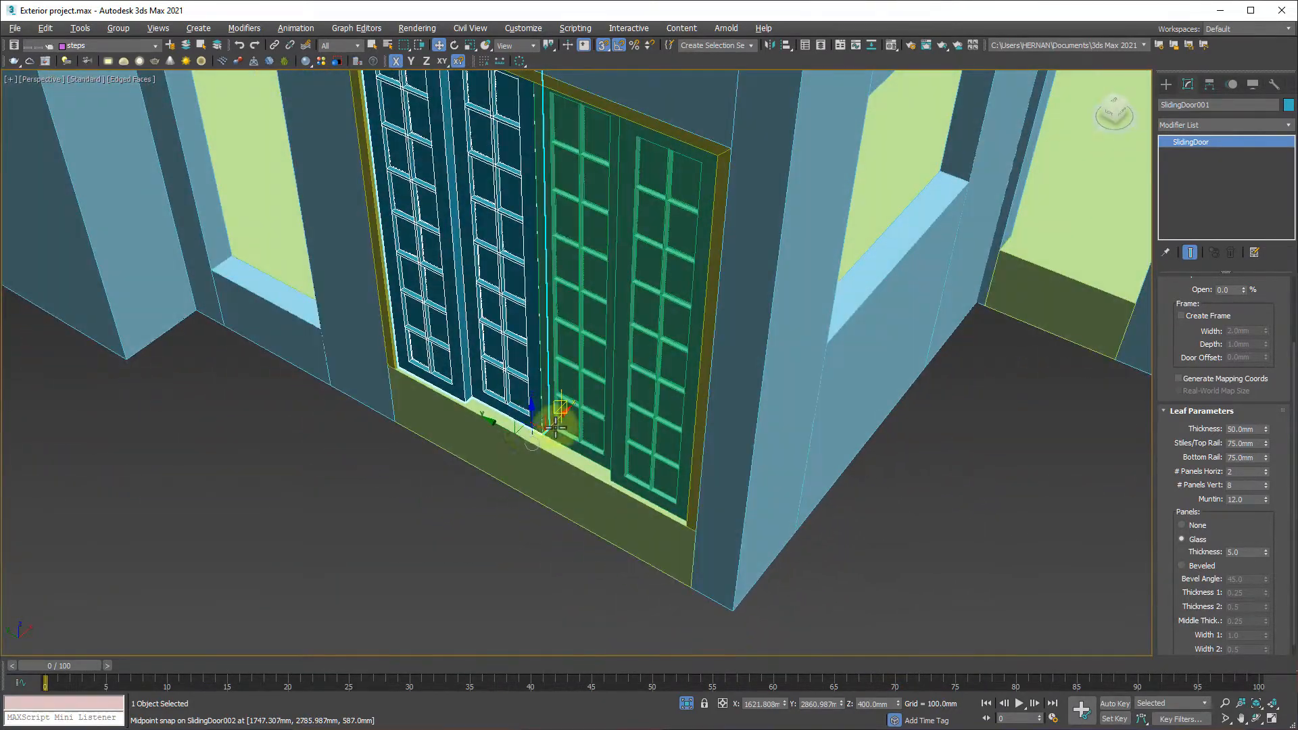
{"action": "scroll", "coordinate": [426, 385], "scroll_direction": "up", "scroll_amount": 3}
{"action": "scroll", "coordinate": [466, 440], "scroll_direction": "down", "scroll_amount": 3}
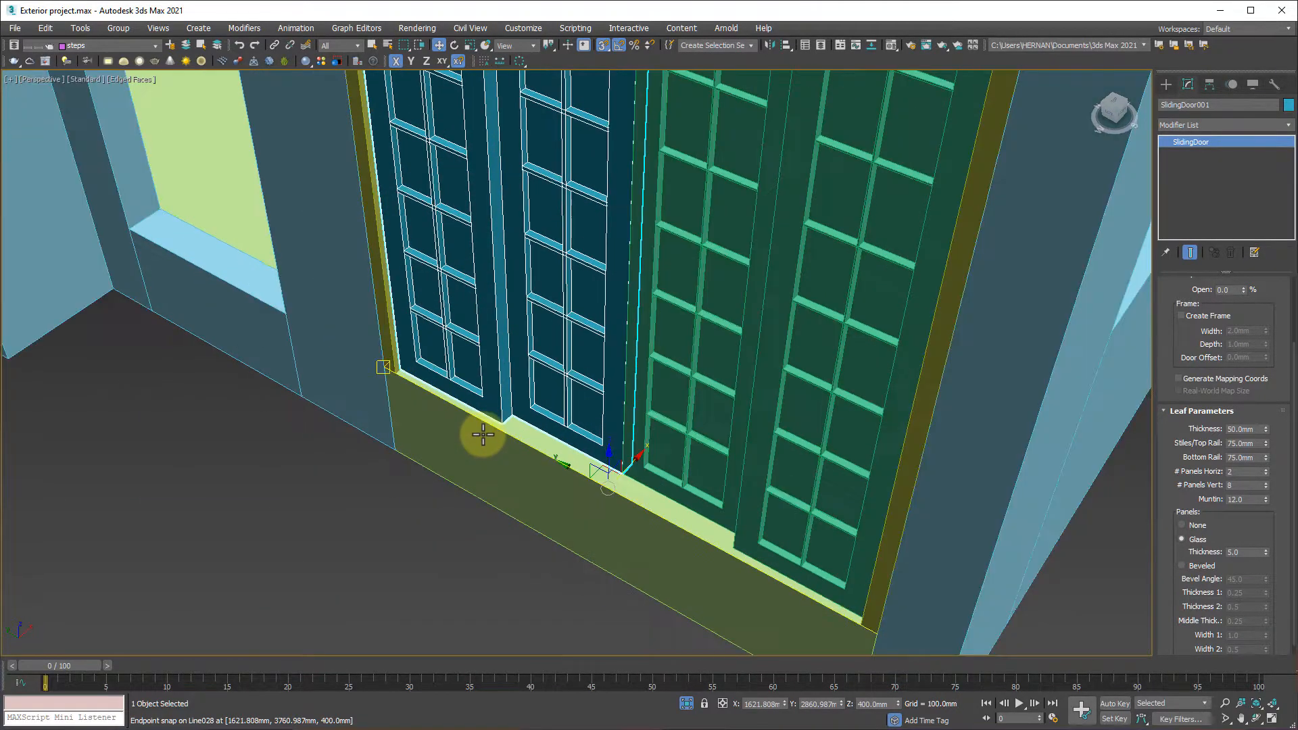
{"action": "left_click", "coordinate": [452, 587]}
{"action": "scroll", "coordinate": [581, 454], "scroll_direction": "down", "scroll_amount": 6}
{"action": "middle_click_drag", "start_coordinate": [582, 454], "coordinate": [550, 440], "text": "alt"}
{"action": "scroll", "coordinate": [504, 429], "scroll_direction": "up", "scroll_amount": 6}
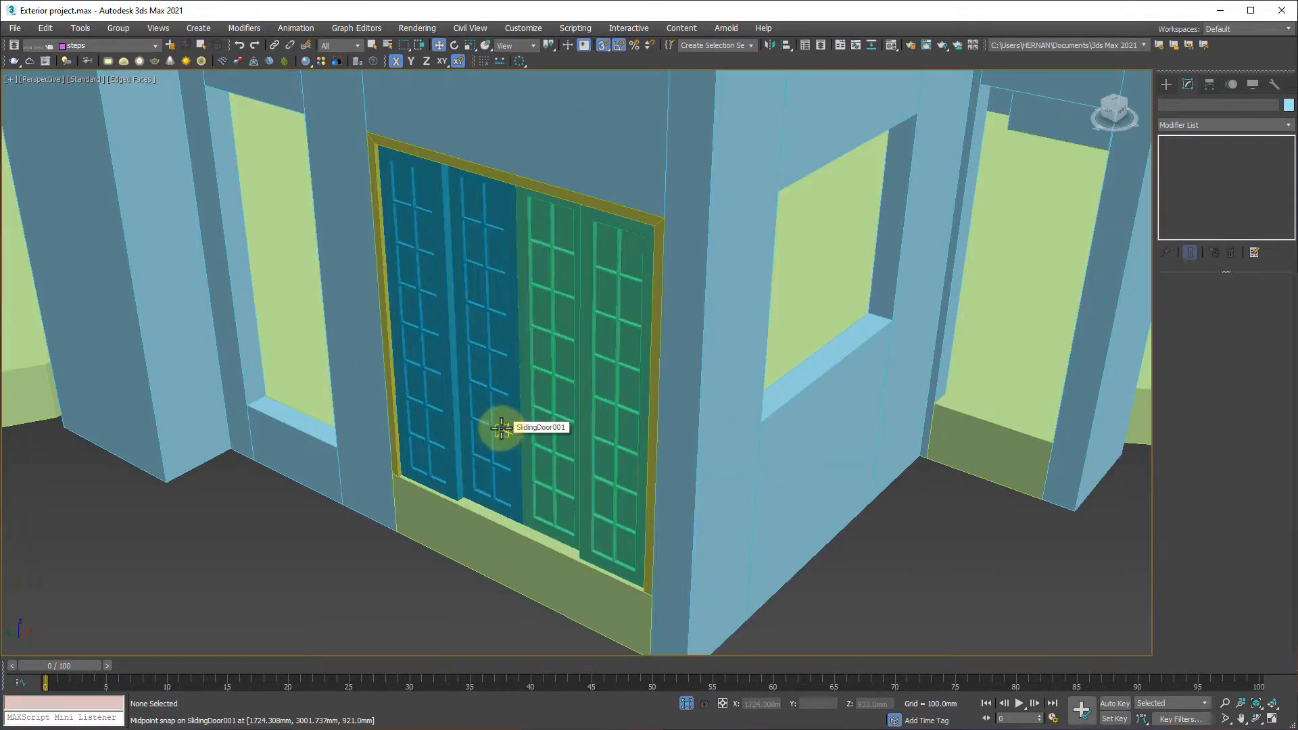
{"action": "left_click", "coordinate": [502, 428]}
{"action": "left_click", "coordinate": [594, 430]}
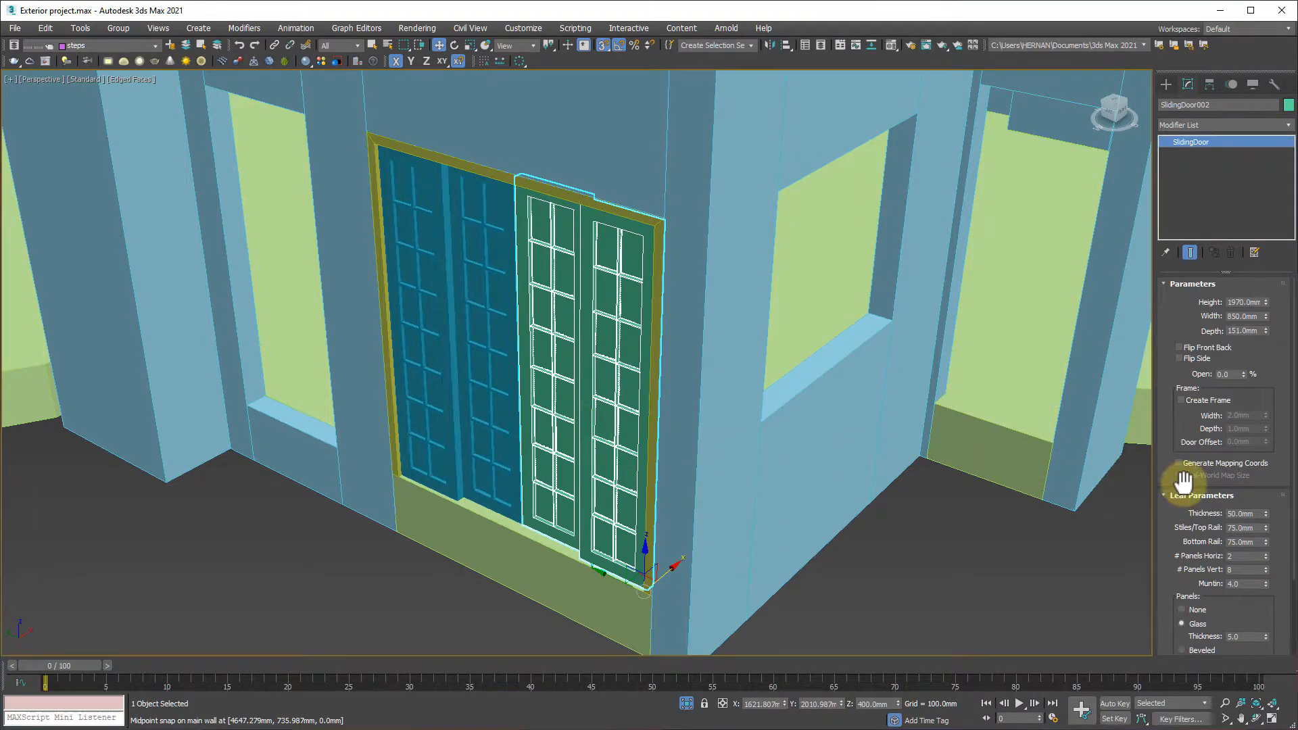
Unhide all objects in the scene without unhiding the hidden layers
{"action": "middle_click_drag", "start_coordinate": [461, 324], "coordinate": [420, 391]}
{"action": "scroll", "coordinate": [433, 390], "scroll_direction": "down", "scroll_amount": 6}
{"action": "middle_click_drag", "start_coordinate": [558, 393], "coordinate": [539, 421], "text": "alt"}
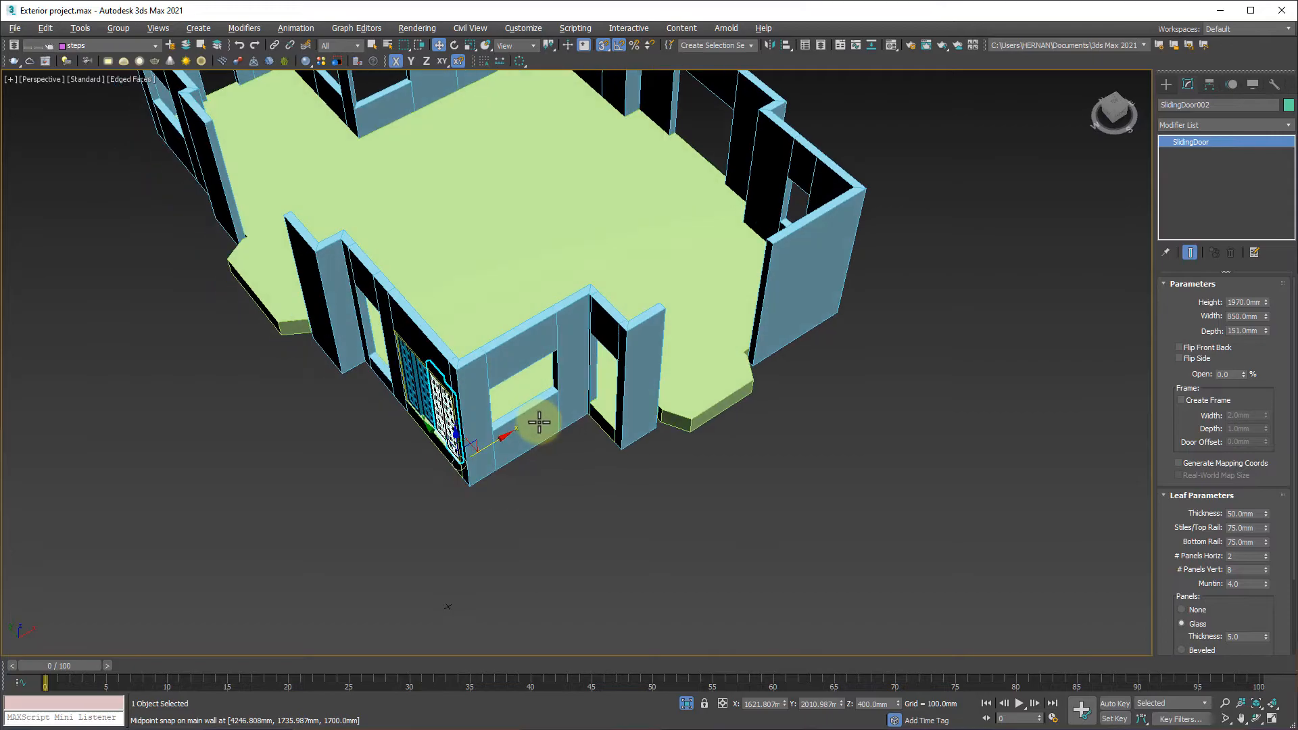
{"action": "middle_click_drag", "start_coordinate": [640, 274], "coordinate": [580, 376], "text": "alt"}
{"action": "middle_click_drag", "start_coordinate": [522, 339], "coordinate": [748, 257]}
{"action": "right_click", "coordinate": [766, 229]}
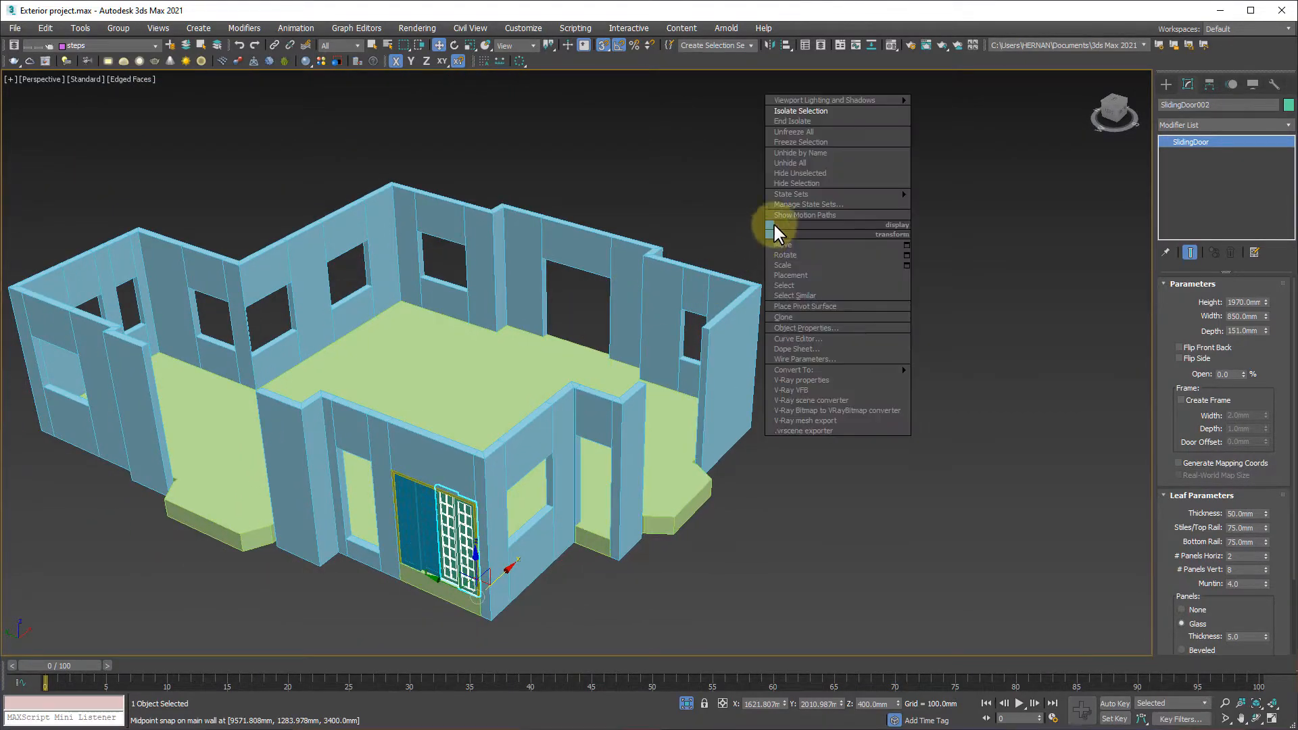
{"action": "left_click", "coordinate": [790, 165]}
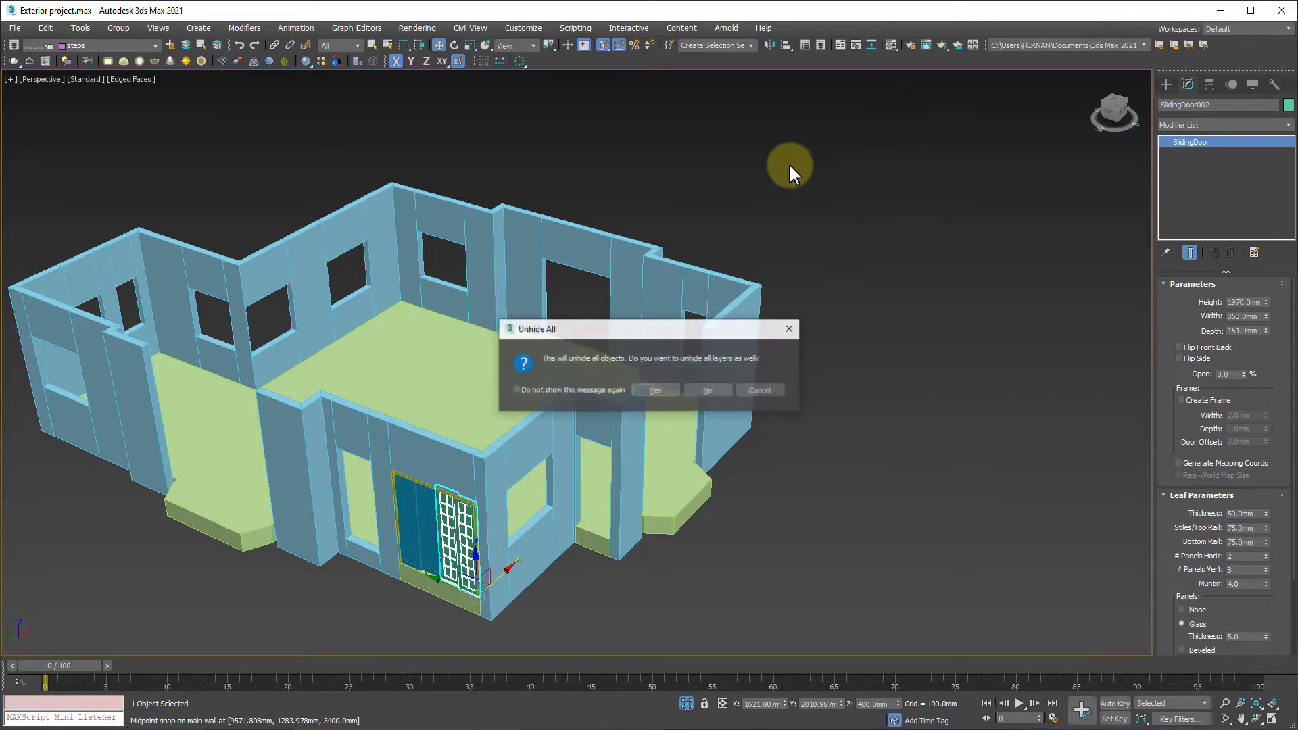
{"action": "left_click", "coordinate": [705, 391]}
Select both sliding doors and clone them once as a Copy beside the opposite wall's door opening in the top view
{"action": "scroll", "coordinate": [695, 397], "scroll_direction": "up", "scroll_amount": 5}
{"action": "left_click", "coordinate": [363, 449]}
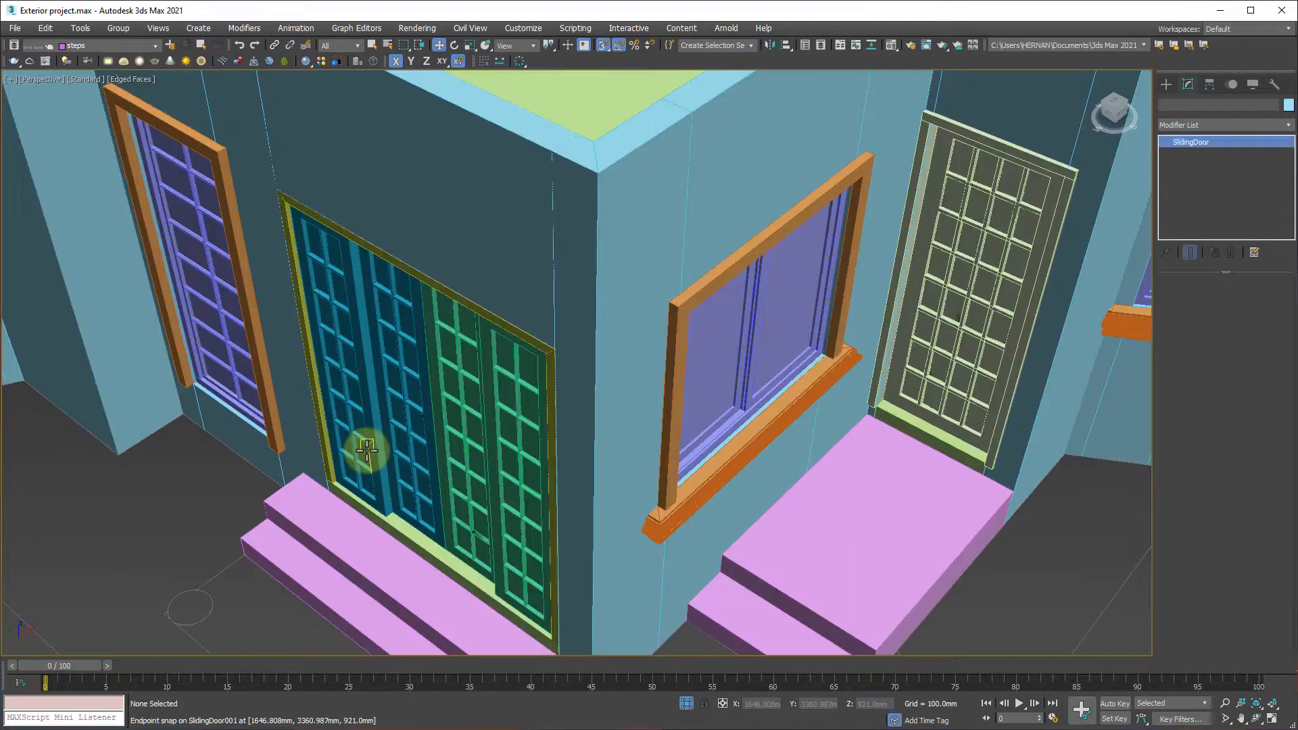
{"action": "left_click", "coordinate": [479, 455], "text": "ctrl"}
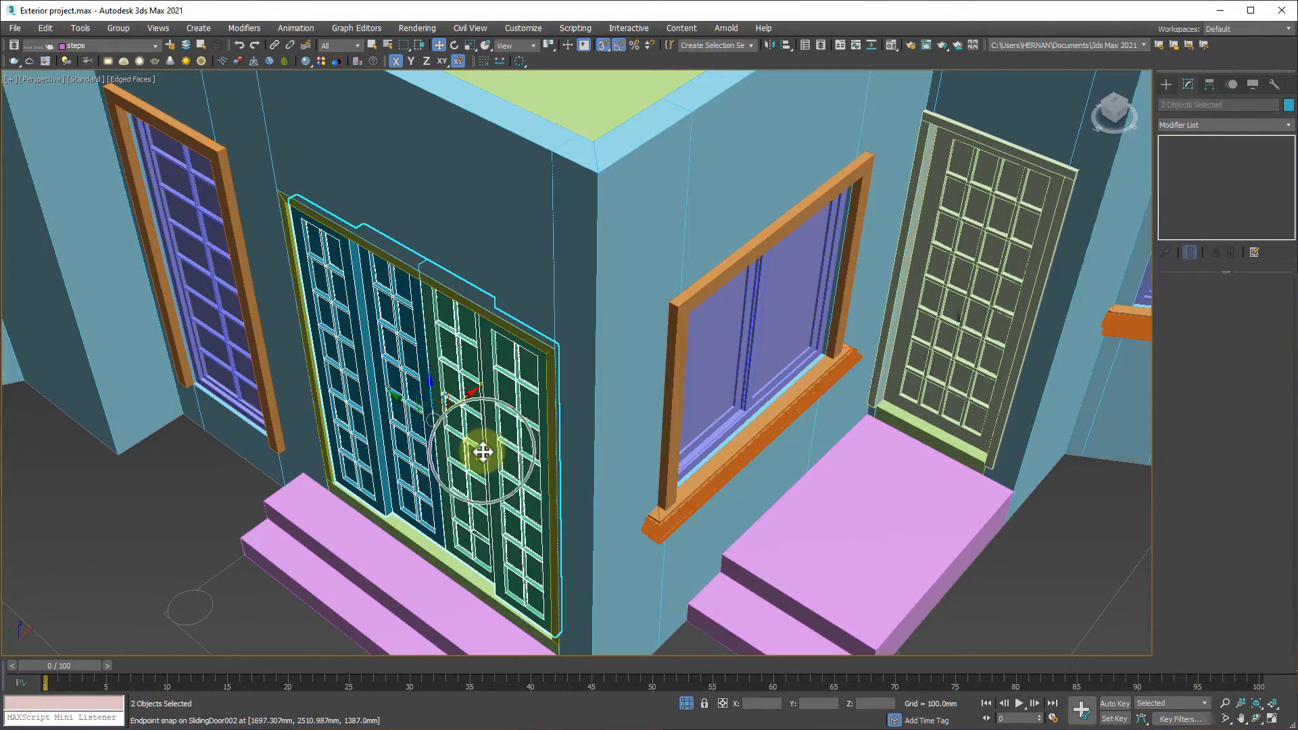
{"action": "scroll", "coordinate": [481, 453], "scroll_direction": "down", "scroll_amount": 6}
{"action": "left_click_drag", "start_coordinate": [482, 452], "coordinate": [486, 472], "text": "alt"}
{"action": "middle_click_drag", "start_coordinate": [486, 473], "coordinate": [488, 478], "text": "alt"}
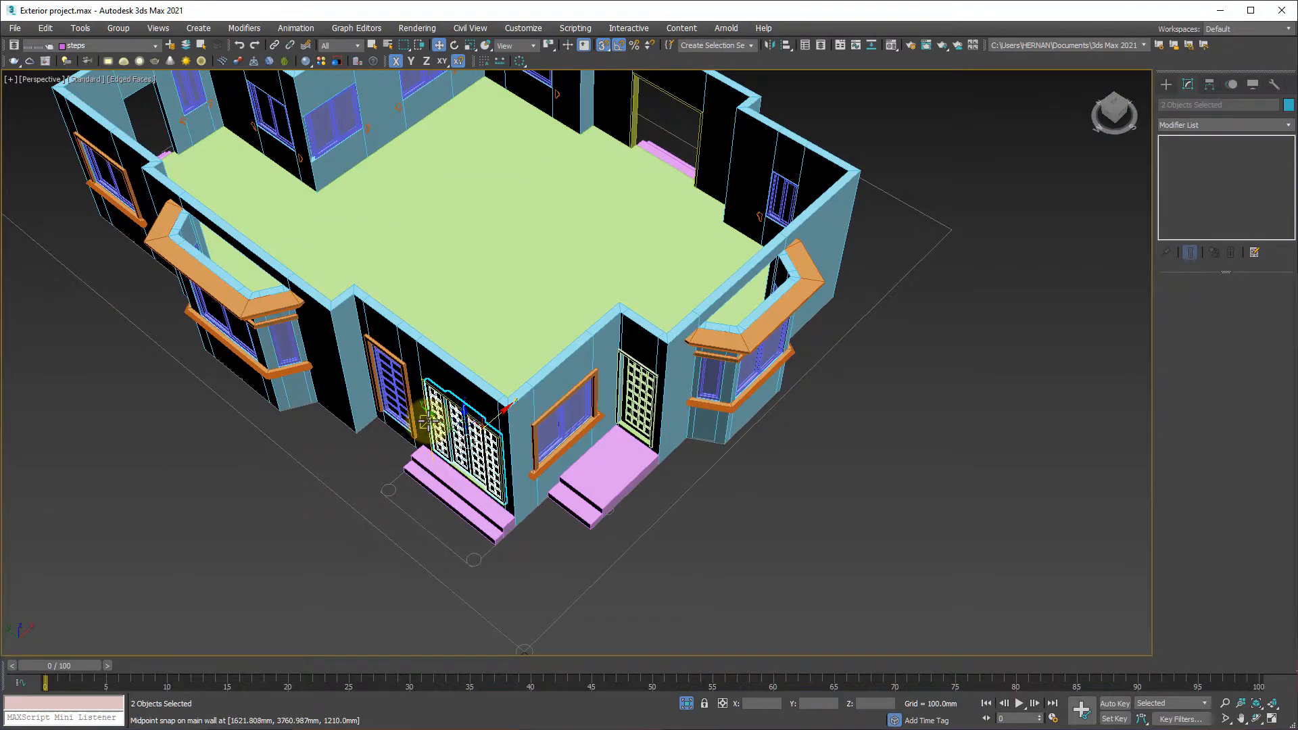
{"action": "scroll", "coordinate": [426, 421], "scroll_direction": "up", "scroll_amount": 4}
{"action": "scroll", "coordinate": [427, 421], "scroll_direction": "down", "scroll_amount": 2}
{"action": "middle_click_drag", "start_coordinate": [427, 421], "coordinate": [446, 463]}
{"action": "key", "text": "t"}
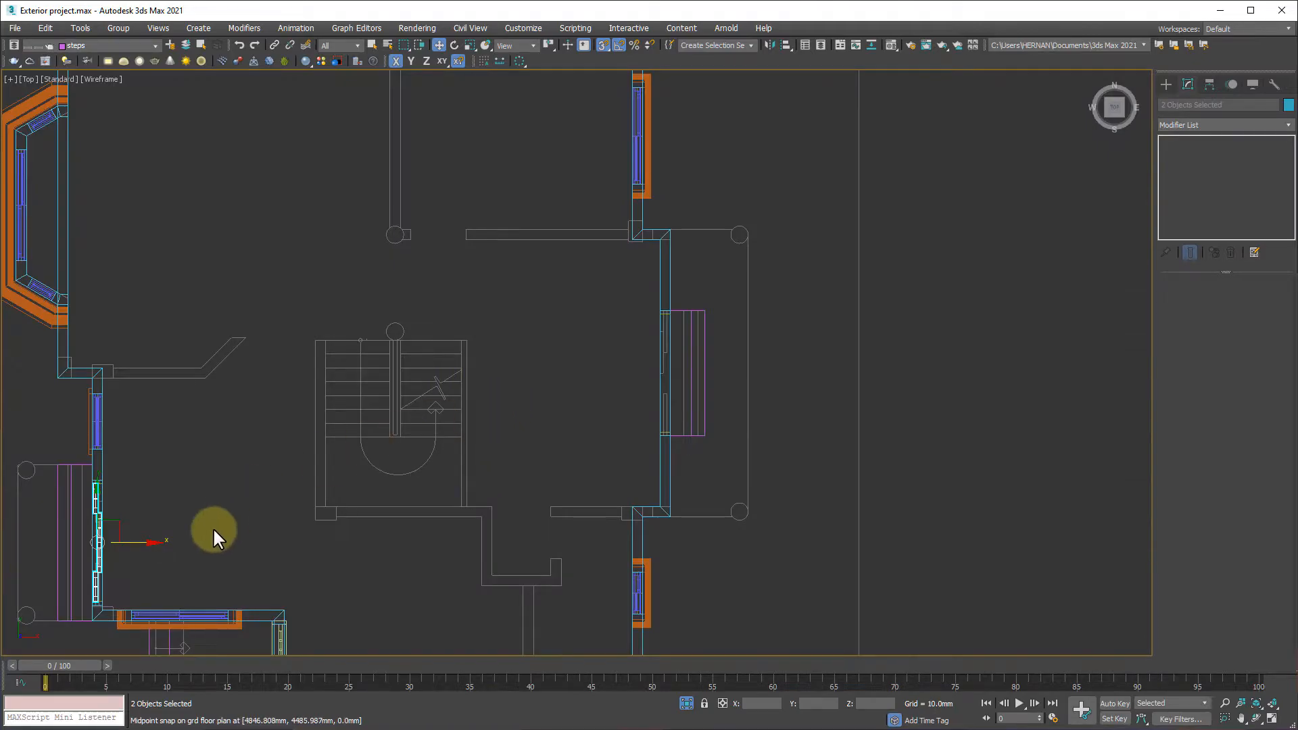
{"action": "middle_click_drag", "start_coordinate": [213, 526], "coordinate": [419, 332]}
{"action": "scroll", "coordinate": [413, 345], "scroll_direction": "up", "scroll_amount": 8}
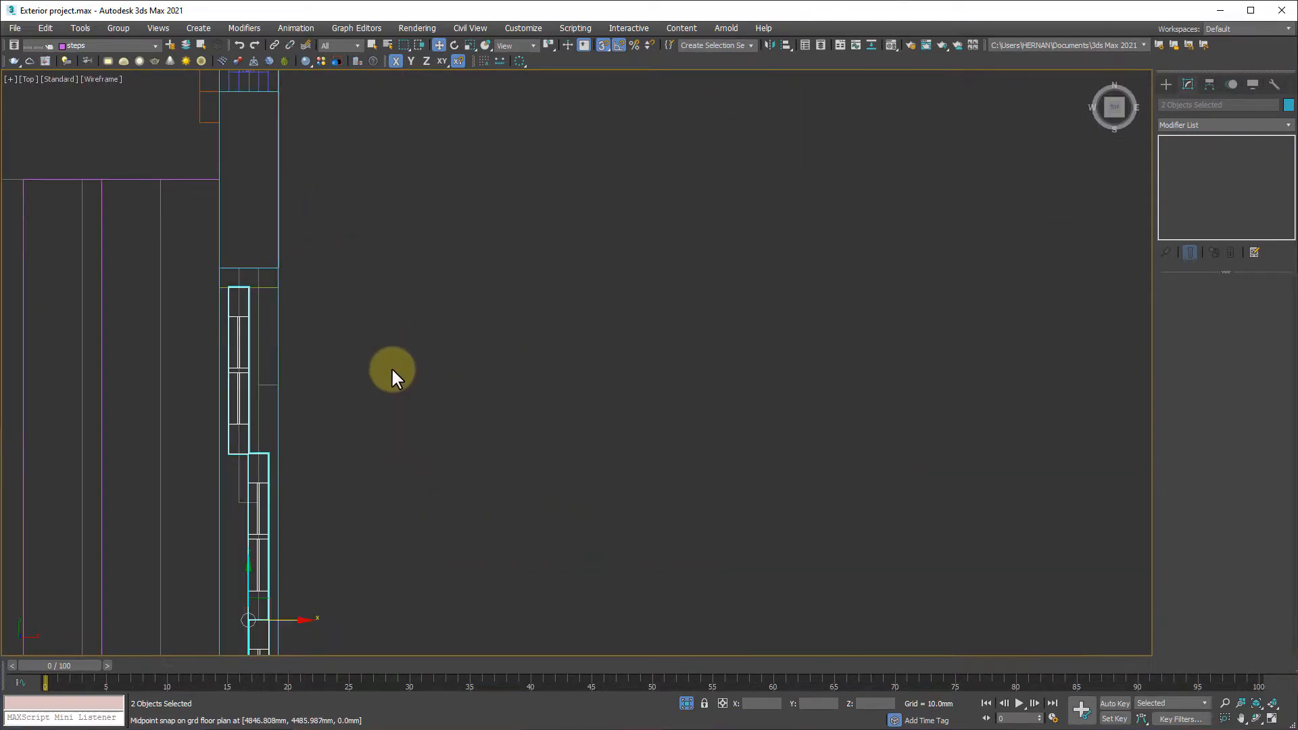
{"action": "scroll", "coordinate": [399, 378], "scroll_direction": "down", "scroll_amount": 7}
{"action": "middle_click_drag", "start_coordinate": [419, 398], "coordinate": [159, 376]}
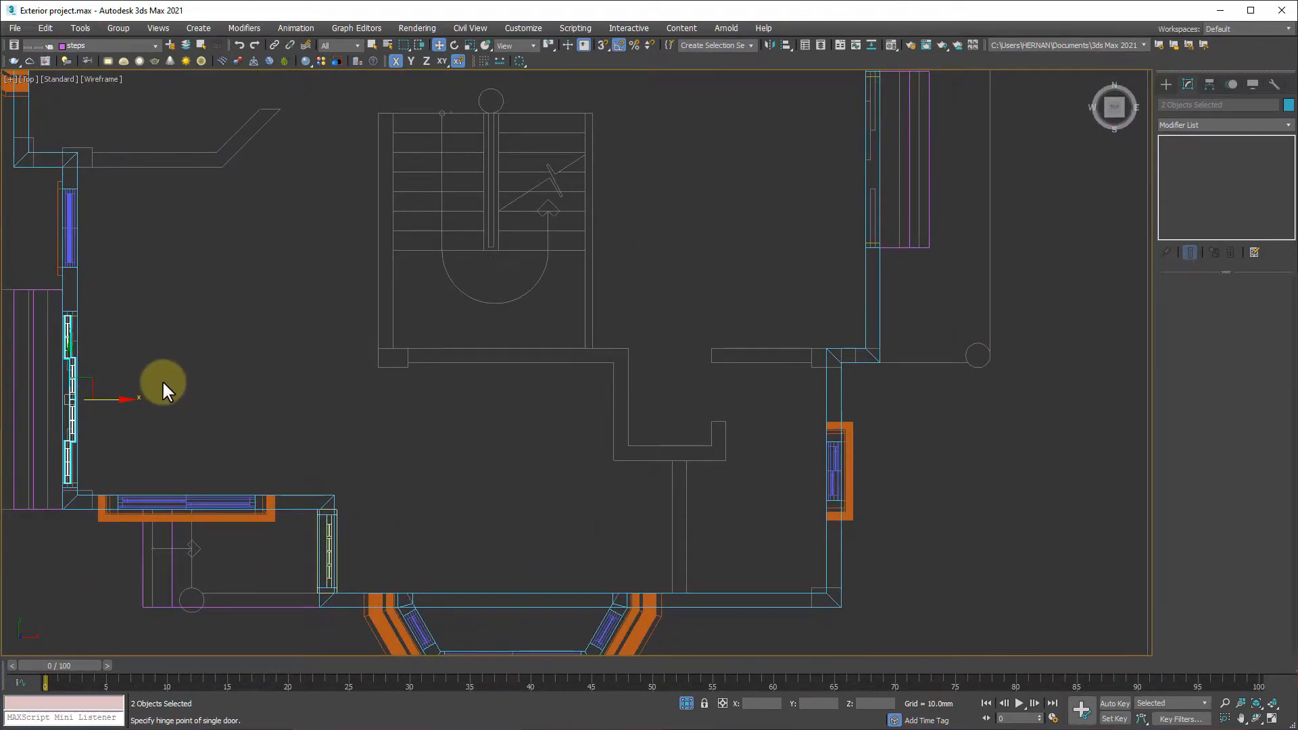
{"action": "scroll", "coordinate": [163, 382], "scroll_direction": "down", "scroll_amount": 2}
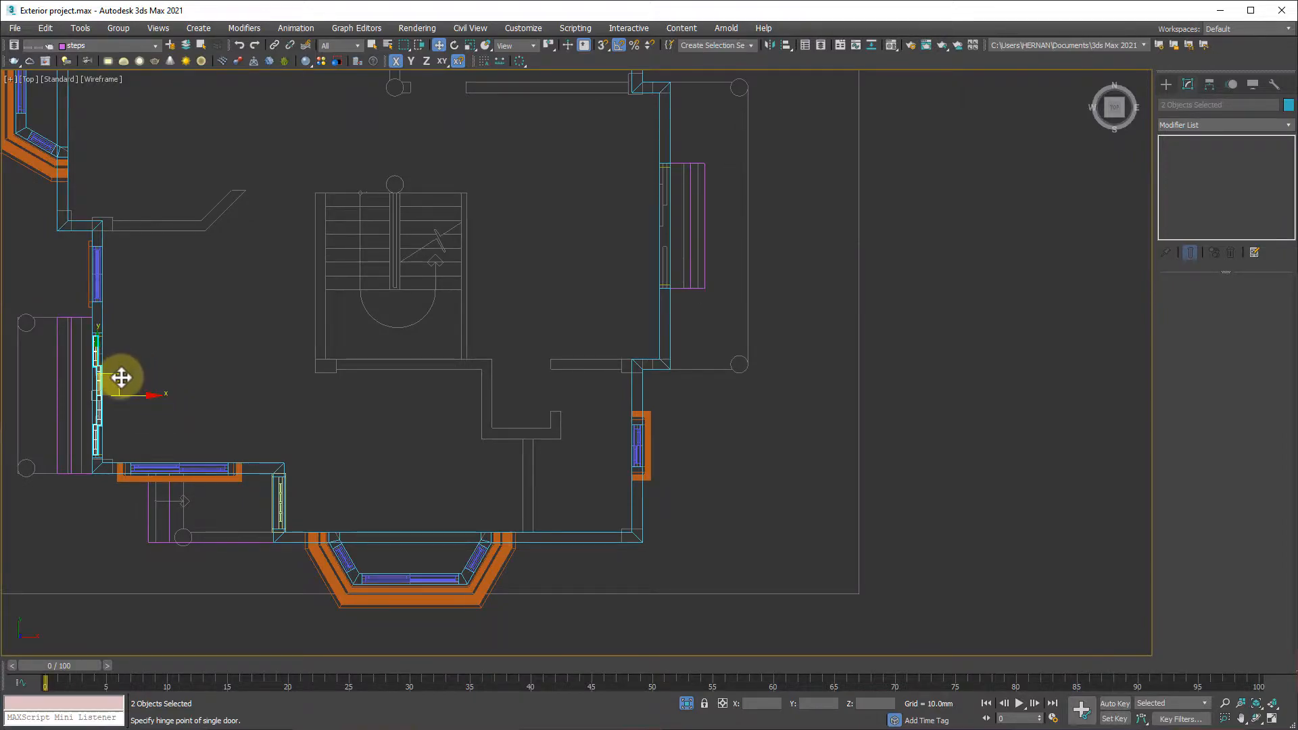
{"action": "mouse_move", "coordinate": [121, 377]}
{"action": "left_mouse_down"}
{"action": "mouse_move", "coordinate": [594, 264]}
{"action": "mouse_move", "coordinate": [136, 385]}
{"action": "mouse_move", "coordinate": [226, 347]}
{"action": "mouse_move", "coordinate": [354, 346]}
{"action": "mouse_move", "coordinate": [550, 246]}
{"action": "mouse_move", "coordinate": [653, 221]}
{"action": "left_mouse_up"}
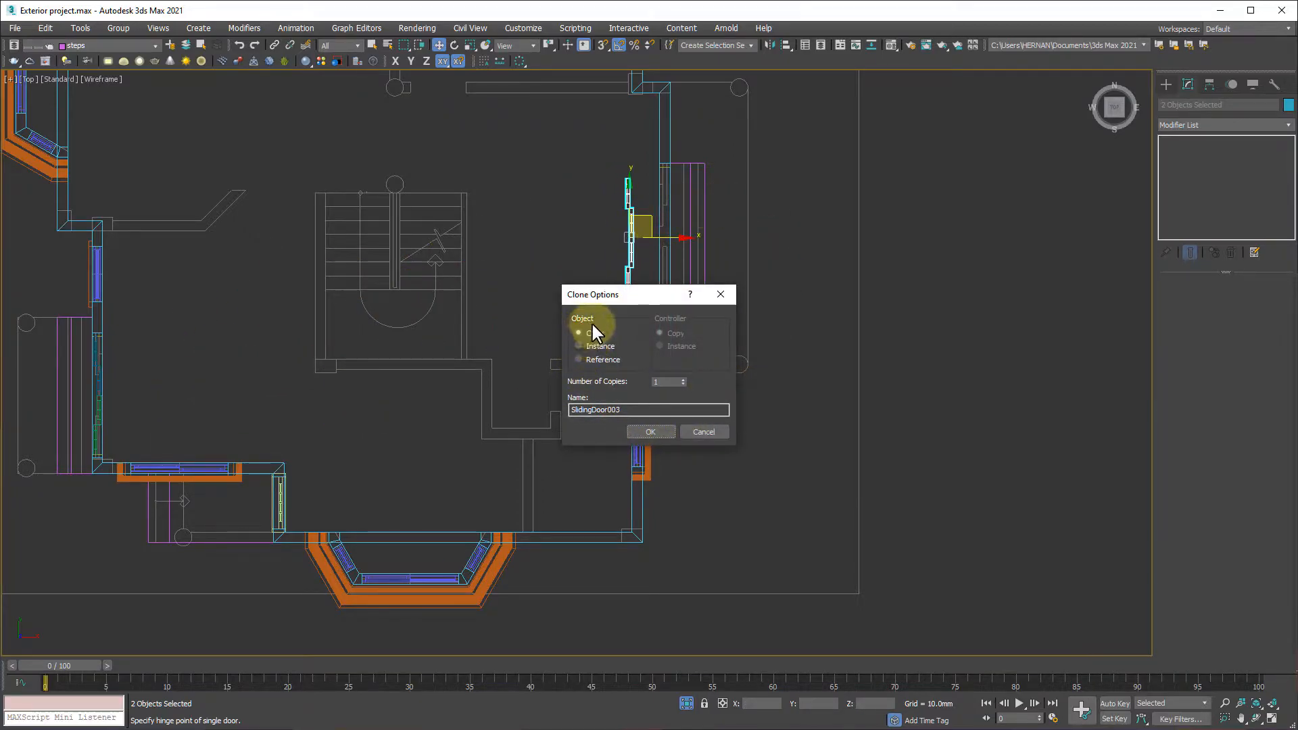
{"action": "left_click", "coordinate": [645, 431]}
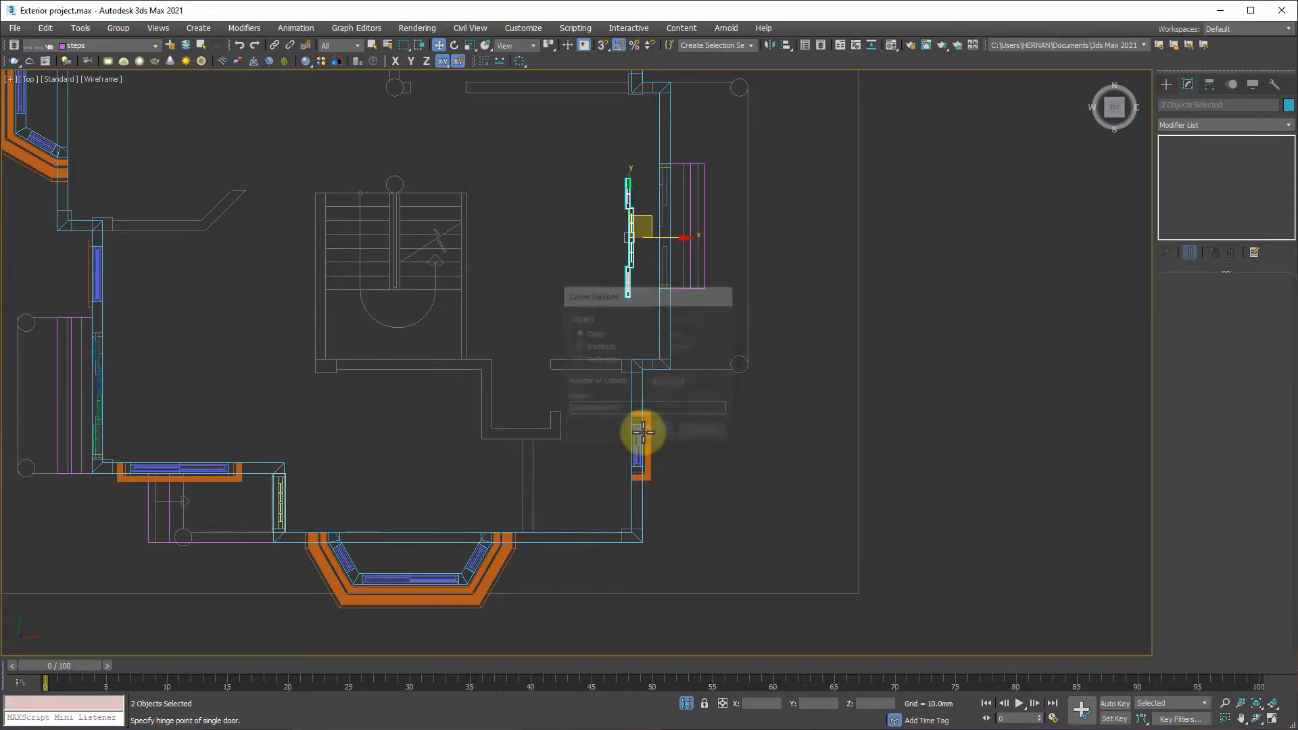
Snap the copied sliding door pair by its outer corner into the opposite wall's door opening
{"action": "scroll", "coordinate": [585, 327], "scroll_direction": "up", "scroll_amount": 8}
{"action": "mouse_move", "coordinate": [504, 277]}
{"action": "middle_mouse_down"}
{"action": "mouse_move", "coordinate": [311, 513]}
{"action": "mouse_move", "coordinate": [284, 582]}
{"action": "middle_mouse_up"}
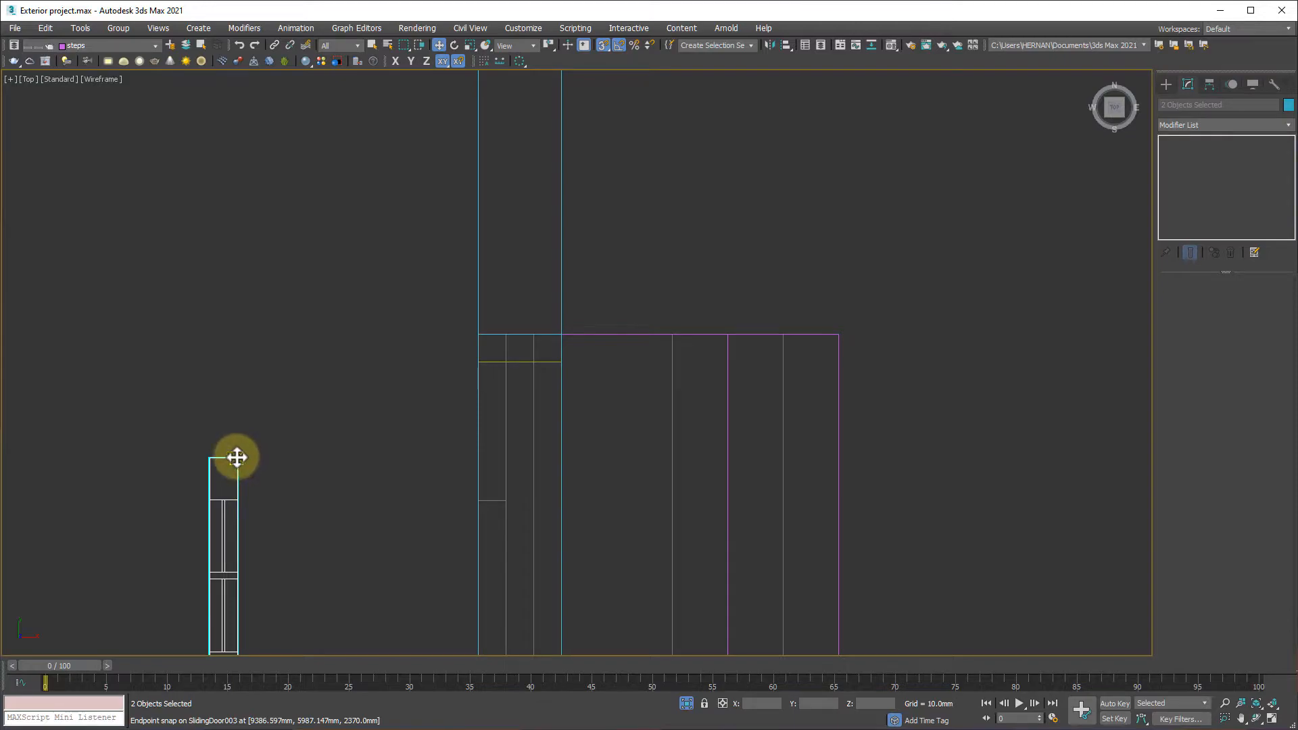
{"action": "left_click_drag", "start_coordinate": [238, 458], "coordinate": [567, 319]}
{"action": "scroll", "coordinate": [570, 318], "scroll_direction": "down", "scroll_amount": 4}
{"action": "scroll", "coordinate": [575, 324], "scroll_direction": "down", "scroll_amount": 3}
{"action": "scroll", "coordinate": [593, 448], "scroll_direction": "up", "scroll_amount": 5}
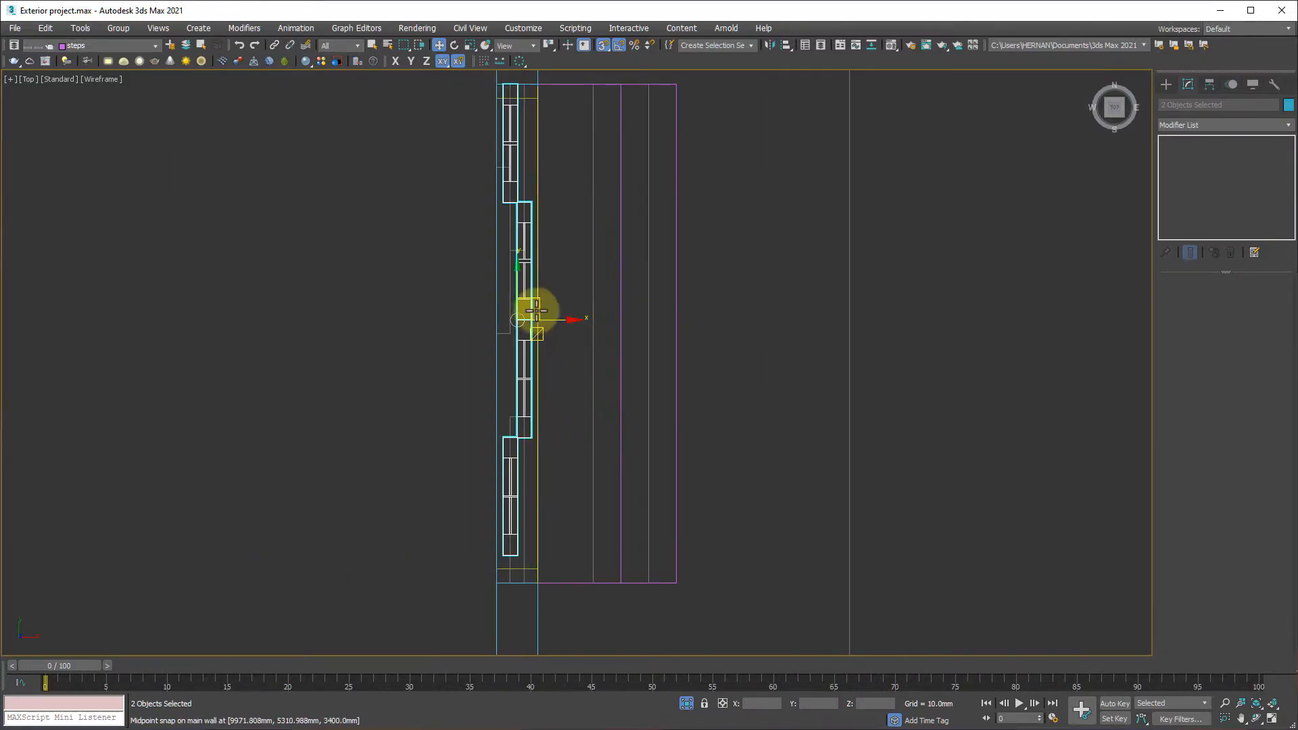
Turn Flip Side on for the green copied sliding door and off for the blue one
{"action": "key", "text": "p"}
{"action": "key", "text": "z"}
{"action": "middle_click_drag", "start_coordinate": [705, 562], "coordinate": [600, 548], "text": "alt"}
{"action": "middle_click_drag", "start_coordinate": [700, 527], "coordinate": [683, 442]}
{"action": "key", "text": "space"}
{"action": "left_click", "coordinate": [818, 503]}
{"action": "left_click", "coordinate": [527, 364]}
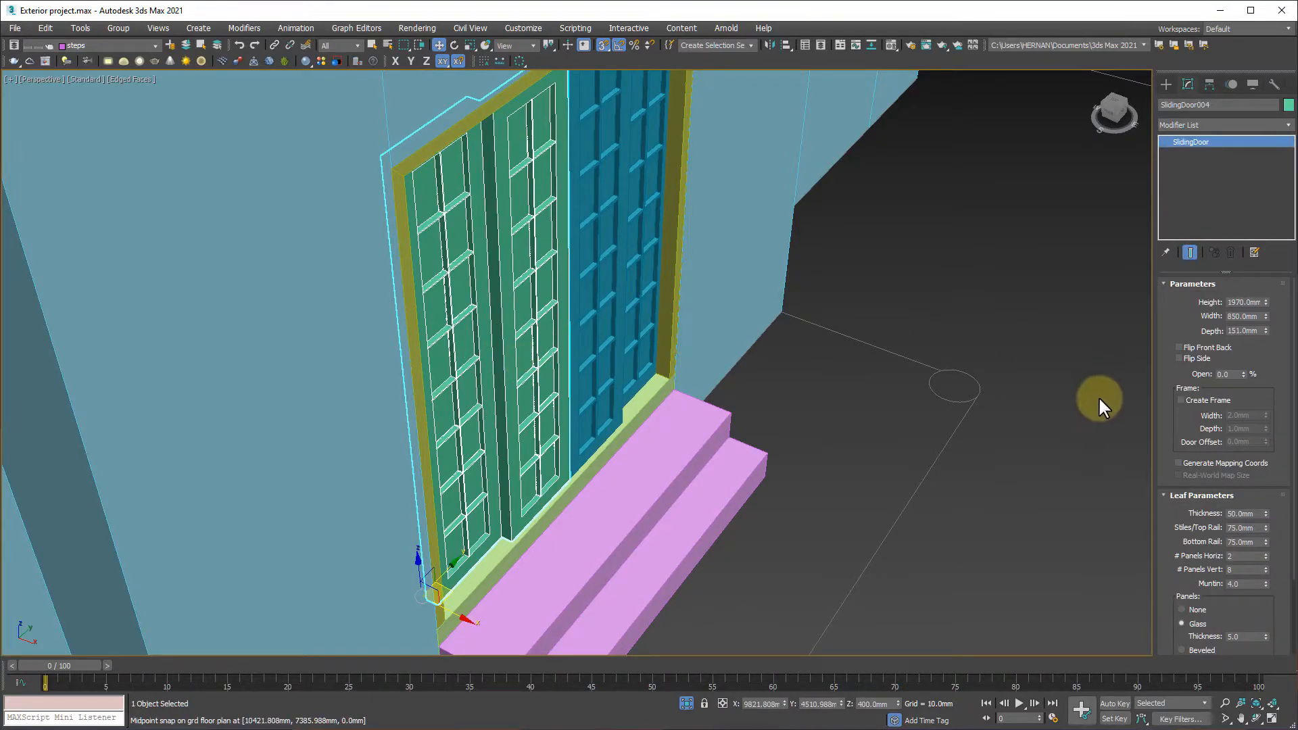
{"action": "left_click", "coordinate": [1184, 359]}
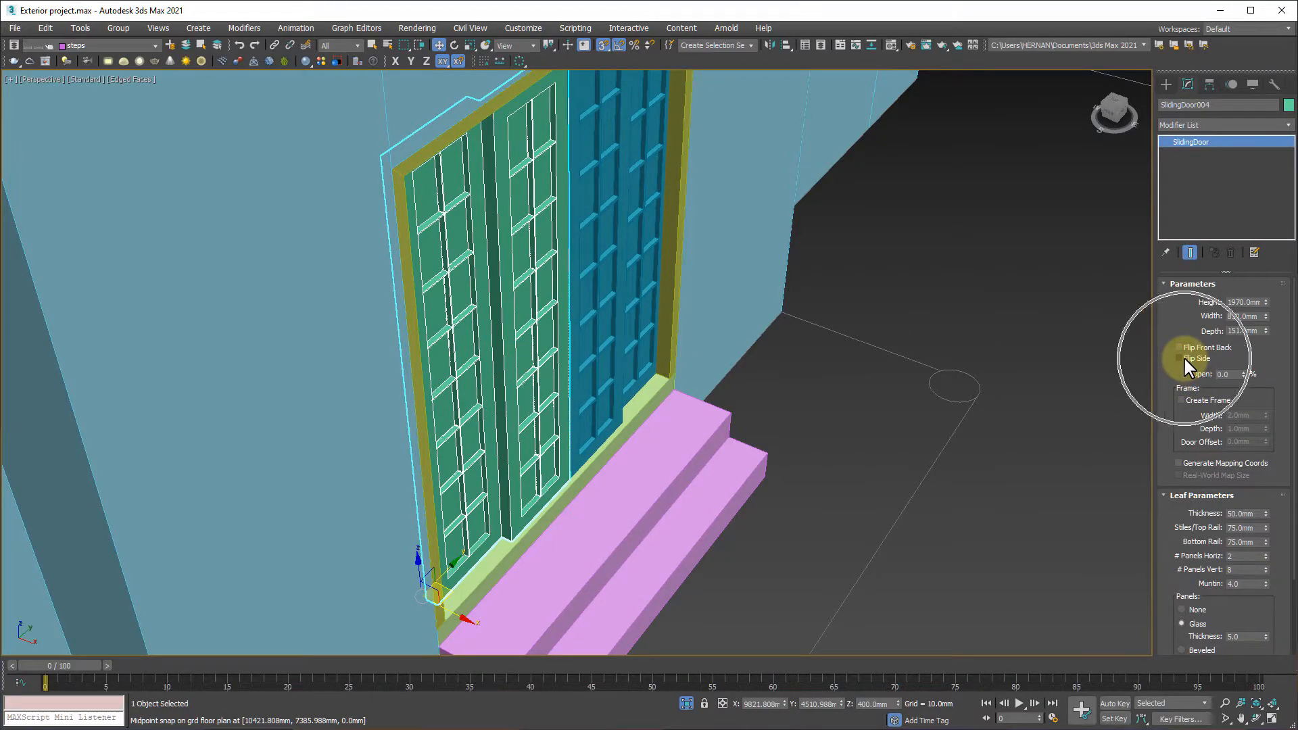
{"action": "left_click", "coordinate": [623, 291]}
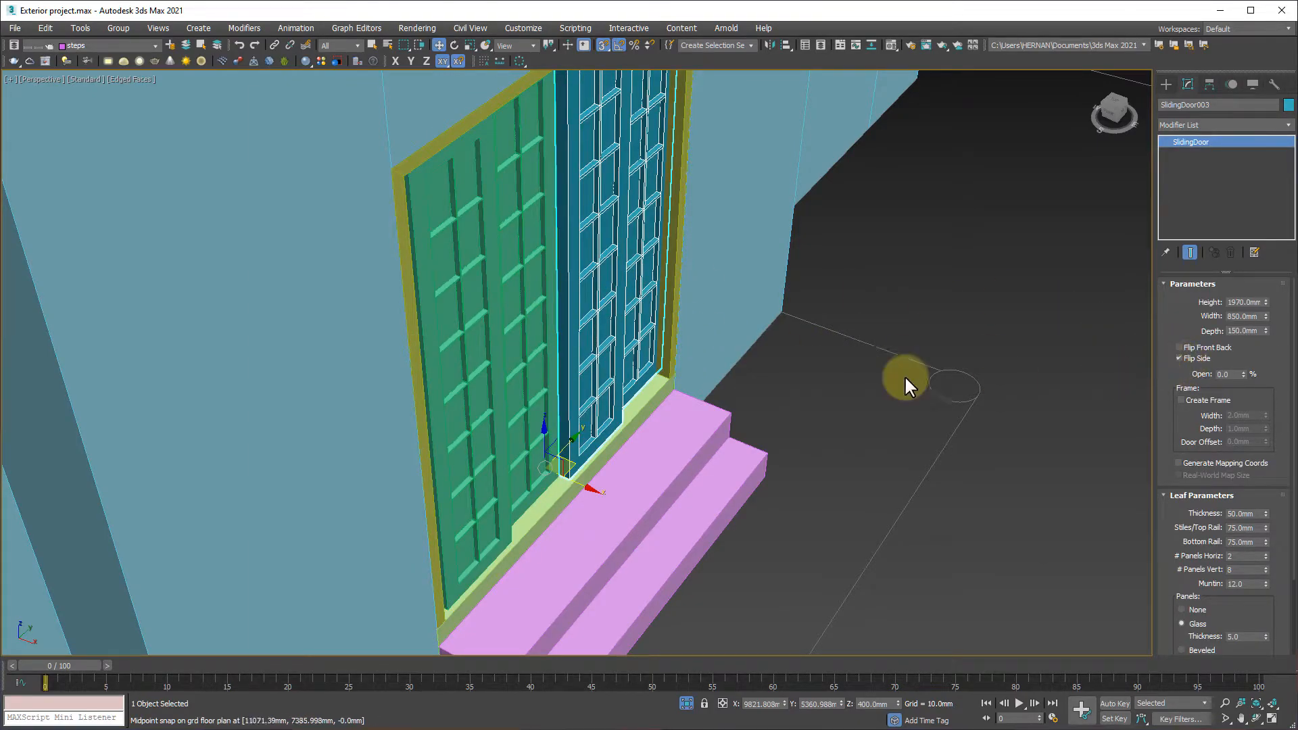
{"action": "left_click", "coordinate": [1183, 356]}
Select both copied doors and snap them against the inner edge of the door frame in the top view
{"action": "left_click", "coordinate": [816, 432]}
{"action": "middle_click_drag", "start_coordinate": [817, 433], "coordinate": [736, 530], "text": "alt"}
{"action": "left_click", "coordinate": [730, 451]}
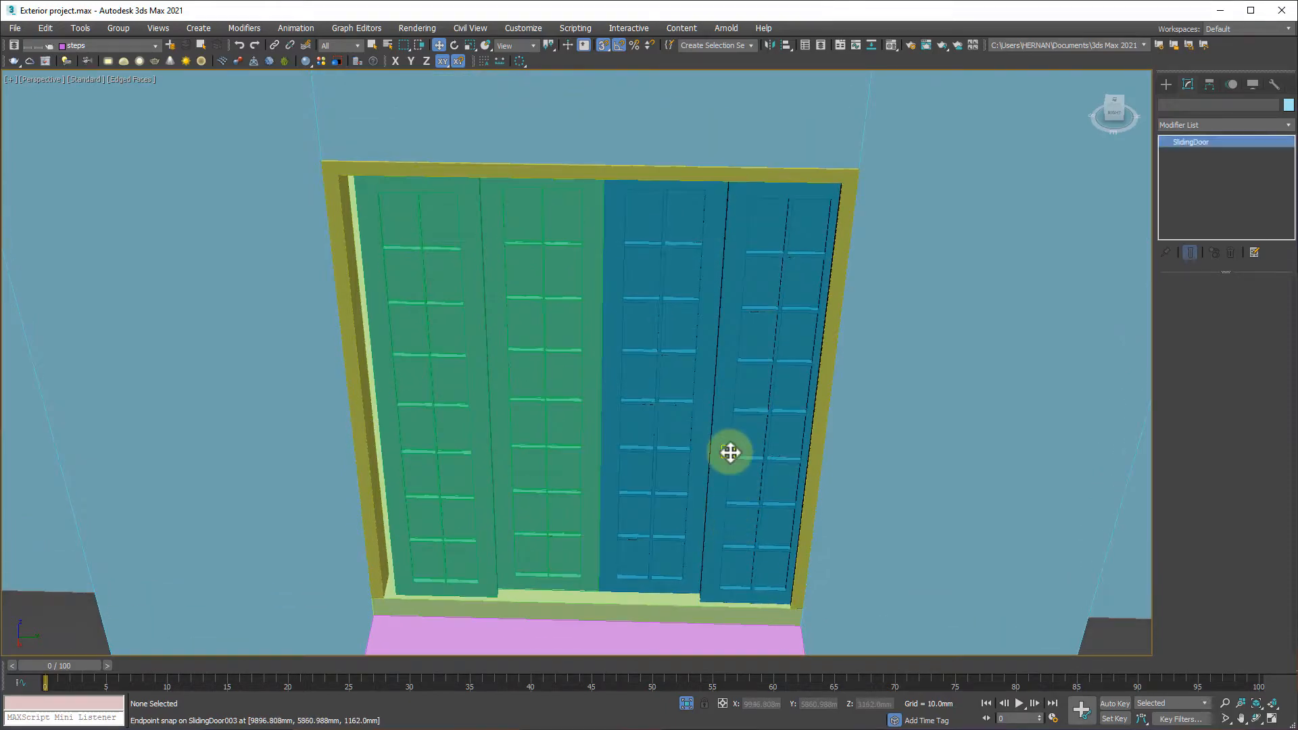
{"action": "left_click", "coordinate": [513, 429], "text": "ctrl"}
{"action": "key", "text": "t"}
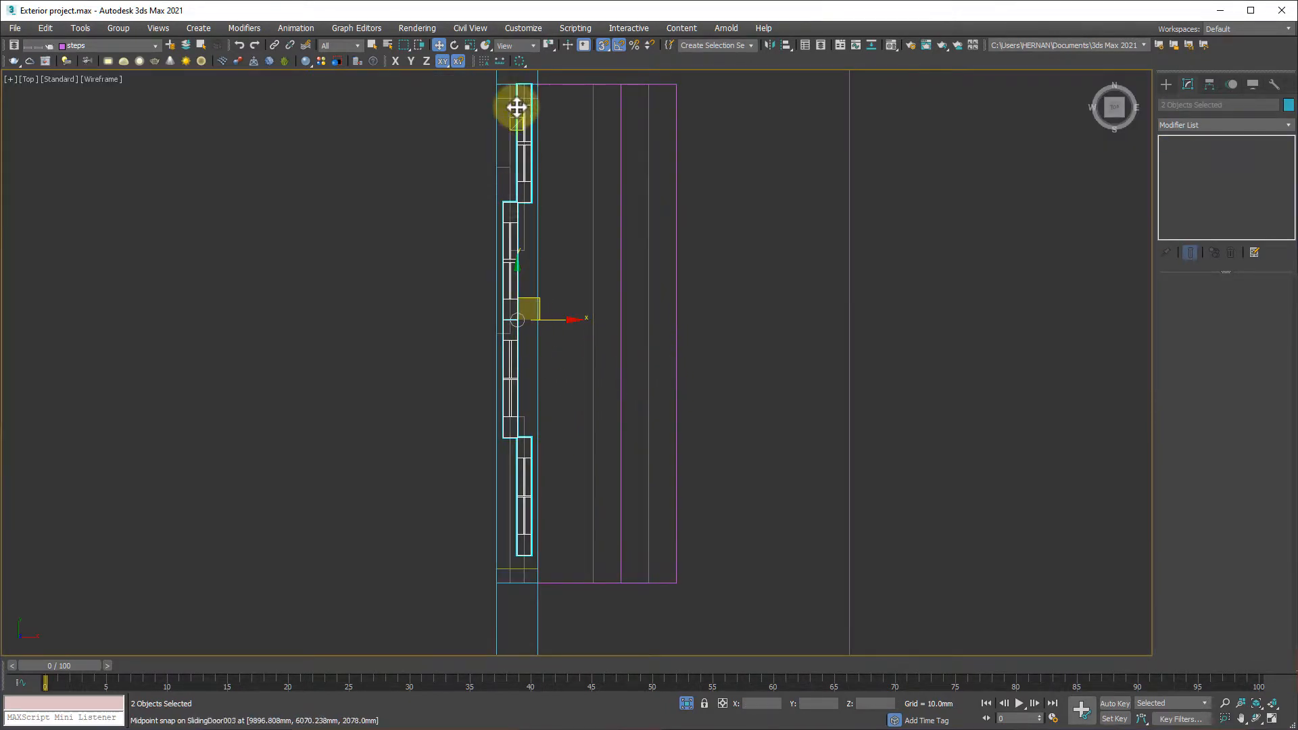
{"action": "middle_click_drag", "start_coordinate": [550, 379], "coordinate": [594, 473]}
{"action": "scroll", "coordinate": [573, 122], "scroll_direction": "up", "scroll_amount": 5}
{"action": "middle_click_drag", "start_coordinate": [561, 152], "coordinate": [560, 302]}
{"action": "left_click_drag", "start_coordinate": [471, 213], "coordinate": [469, 285]}
{"action": "scroll", "coordinate": [473, 264], "scroll_direction": "down", "scroll_amount": 6}
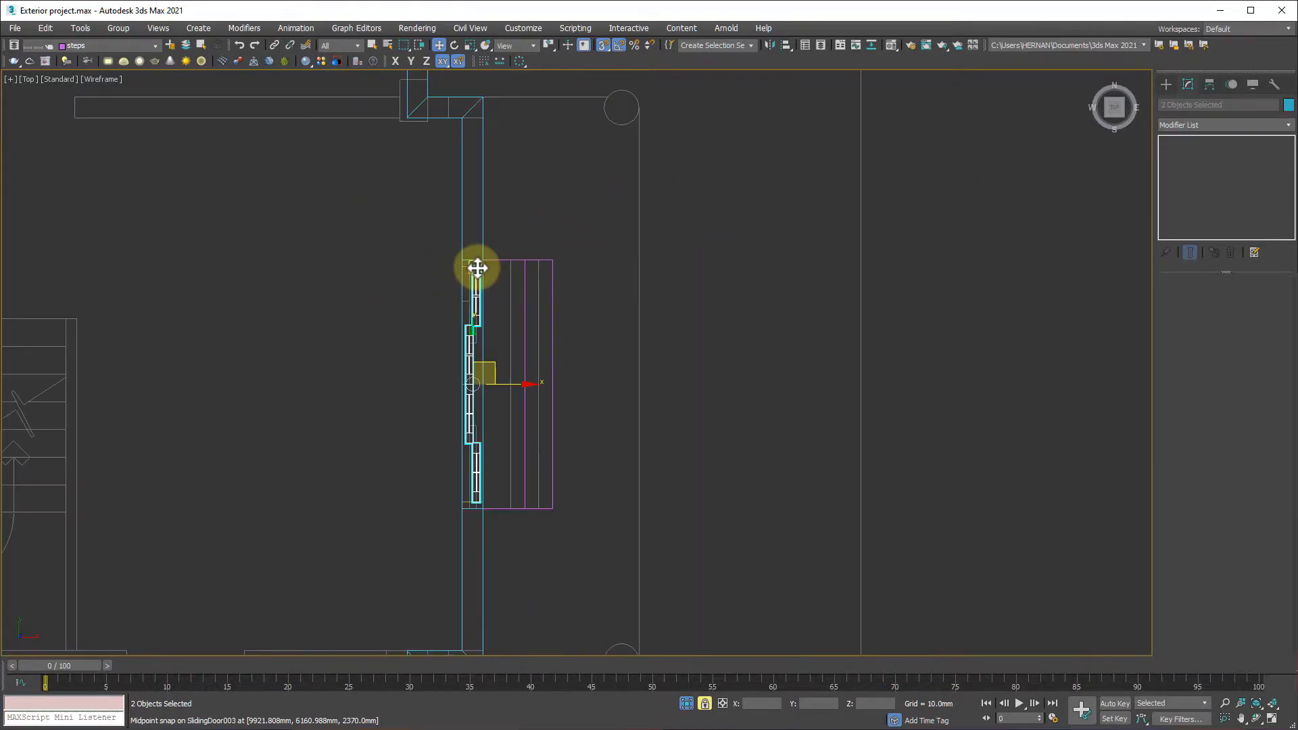
{"action": "scroll", "coordinate": [554, 388], "scroll_direction": "up", "scroll_amount": 4}
Examine the fit of the copied door pair and the remaining empty door opening with steps
{"action": "key", "text": "p"}
{"action": "scroll", "coordinate": [582, 449], "scroll_direction": "up", "scroll_amount": 2}
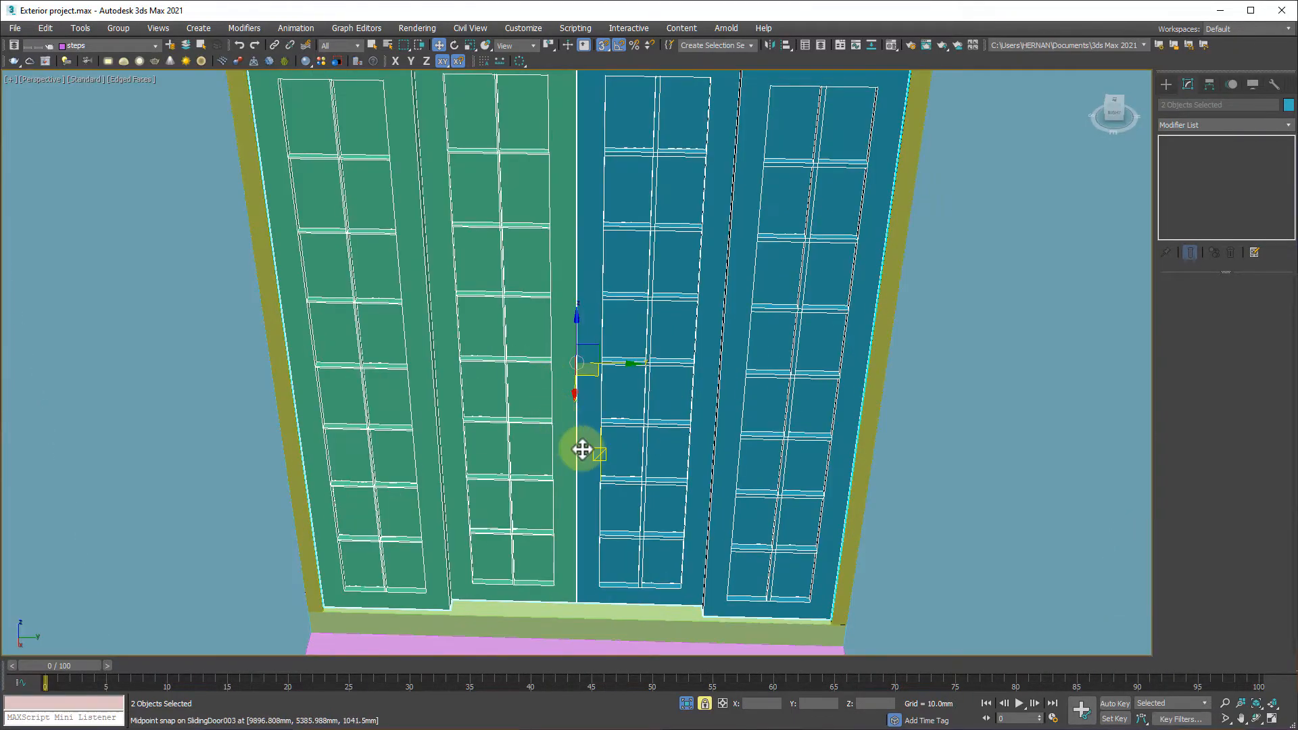
{"action": "scroll", "coordinate": [582, 449], "scroll_direction": "down", "scroll_amount": 10}
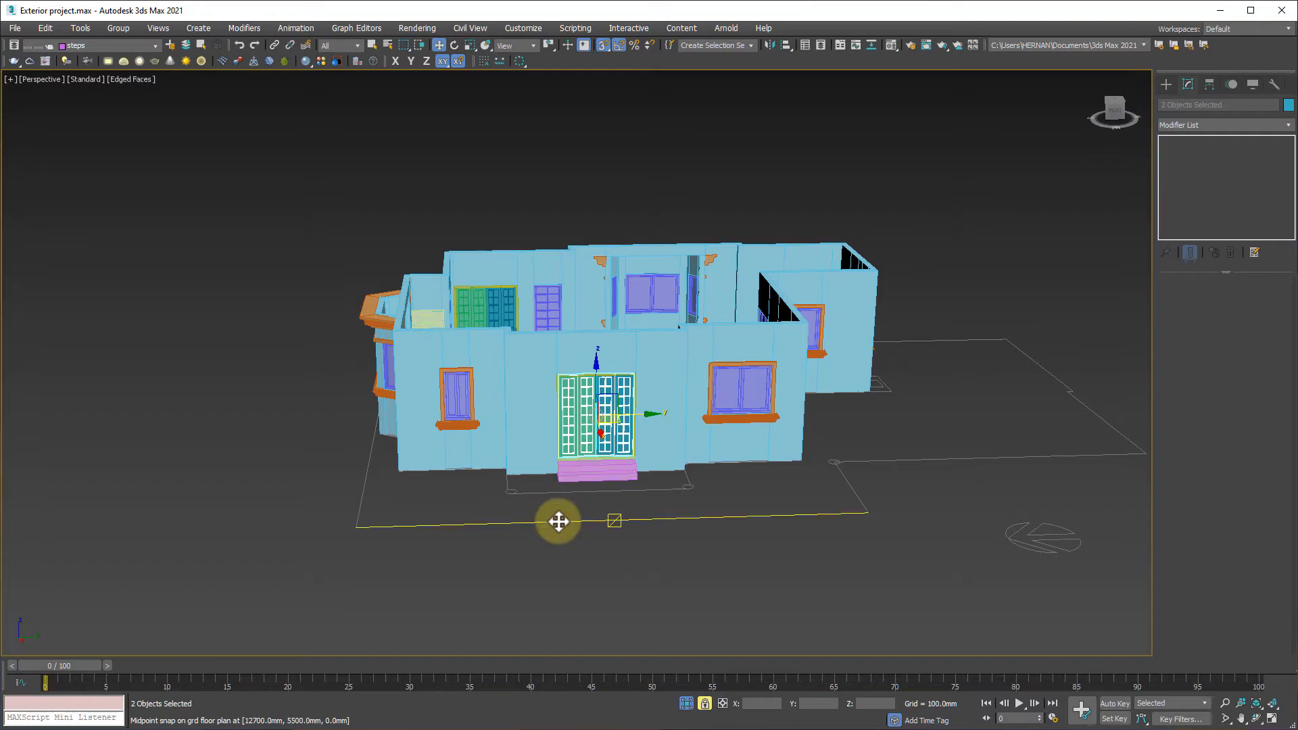
{"action": "middle_click_drag", "start_coordinate": [558, 521], "coordinate": [701, 565], "text": "alt"}
{"action": "left_click", "coordinate": [711, 576]}
{"action": "middle_click_drag", "start_coordinate": [526, 547], "coordinate": [540, 393], "text": "alt"}
{"action": "scroll", "coordinate": [420, 463], "scroll_direction": "up", "scroll_amount": 5}
{"action": "scroll", "coordinate": [429, 458], "scroll_direction": "down", "scroll_amount": 5}
{"action": "middle_click_drag", "start_coordinate": [428, 458], "coordinate": [478, 495], "text": "alt"}
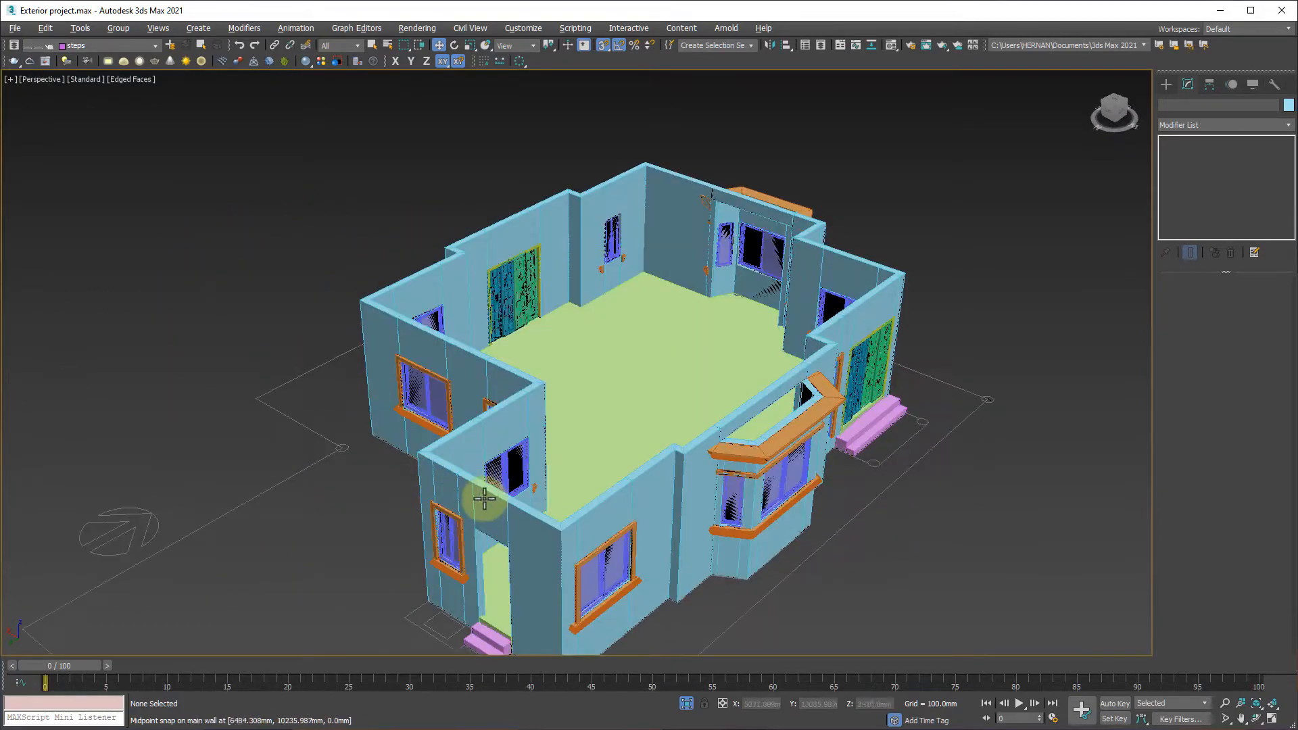
{"action": "scroll", "coordinate": [455, 399], "scroll_direction": "up", "scroll_amount": 6}
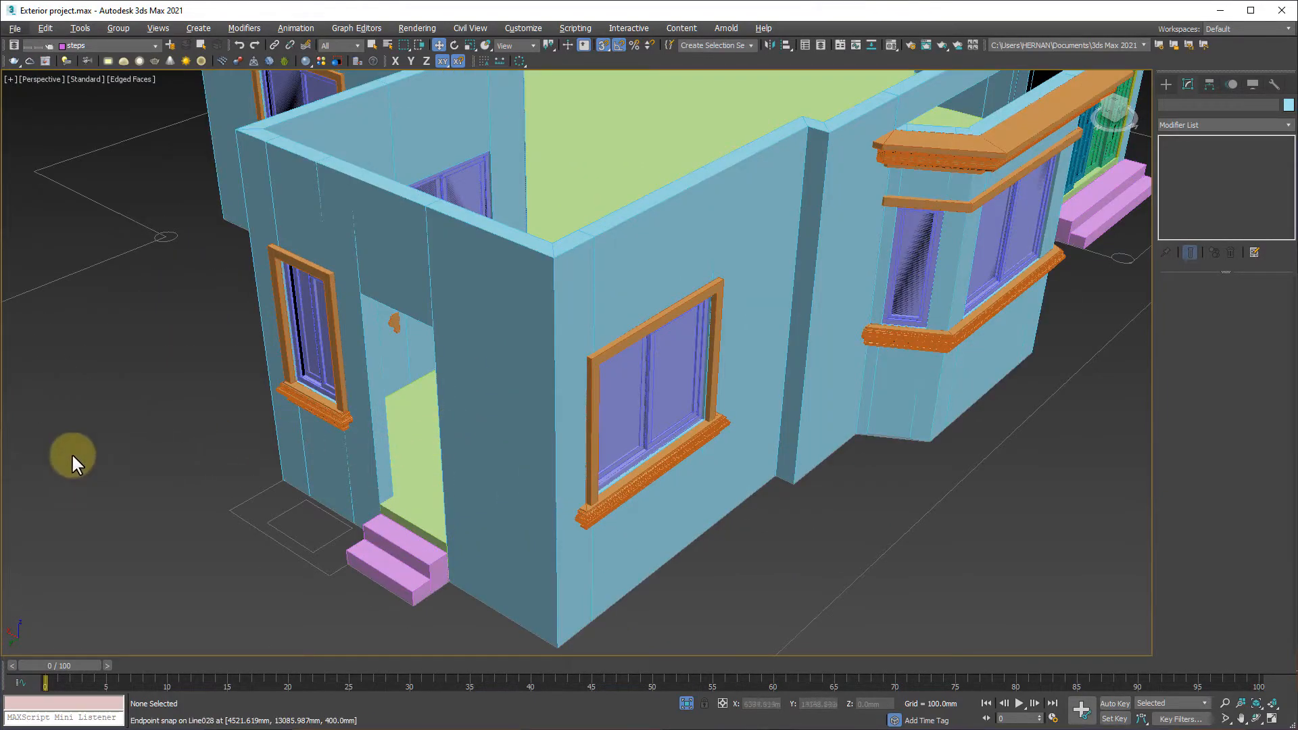
Switch to the AutoCAD drawing ANGEDANFINALPLAN.dwg and examine the doors in the left side elevation
{"action": "scroll", "coordinate": [735, 241], "scroll_direction": "down", "scroll_amount": 6}
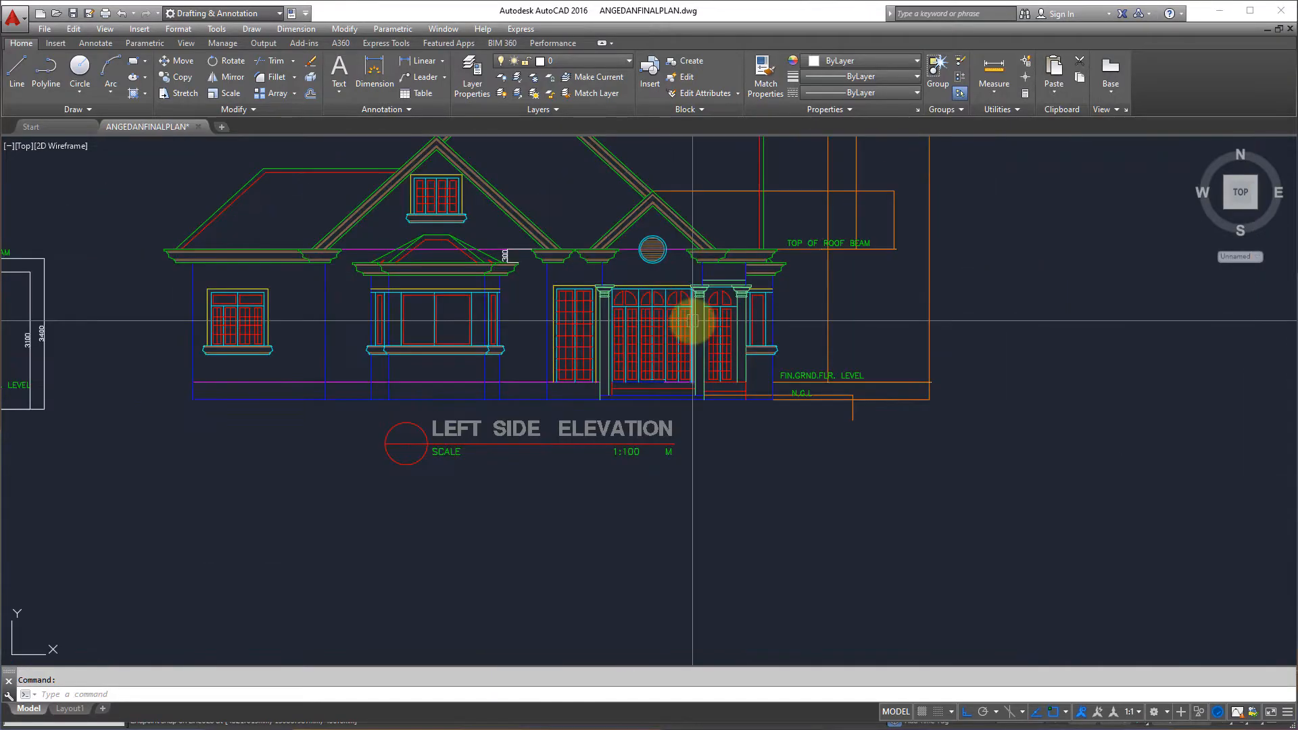
{"action": "scroll", "coordinate": [686, 473], "scroll_direction": "up", "scroll_amount": 2}
{"action": "scroll", "coordinate": [669, 371], "scroll_direction": "up", "scroll_amount": 7}
{"action": "middle_click_drag", "start_coordinate": [674, 270], "coordinate": [648, 414]}
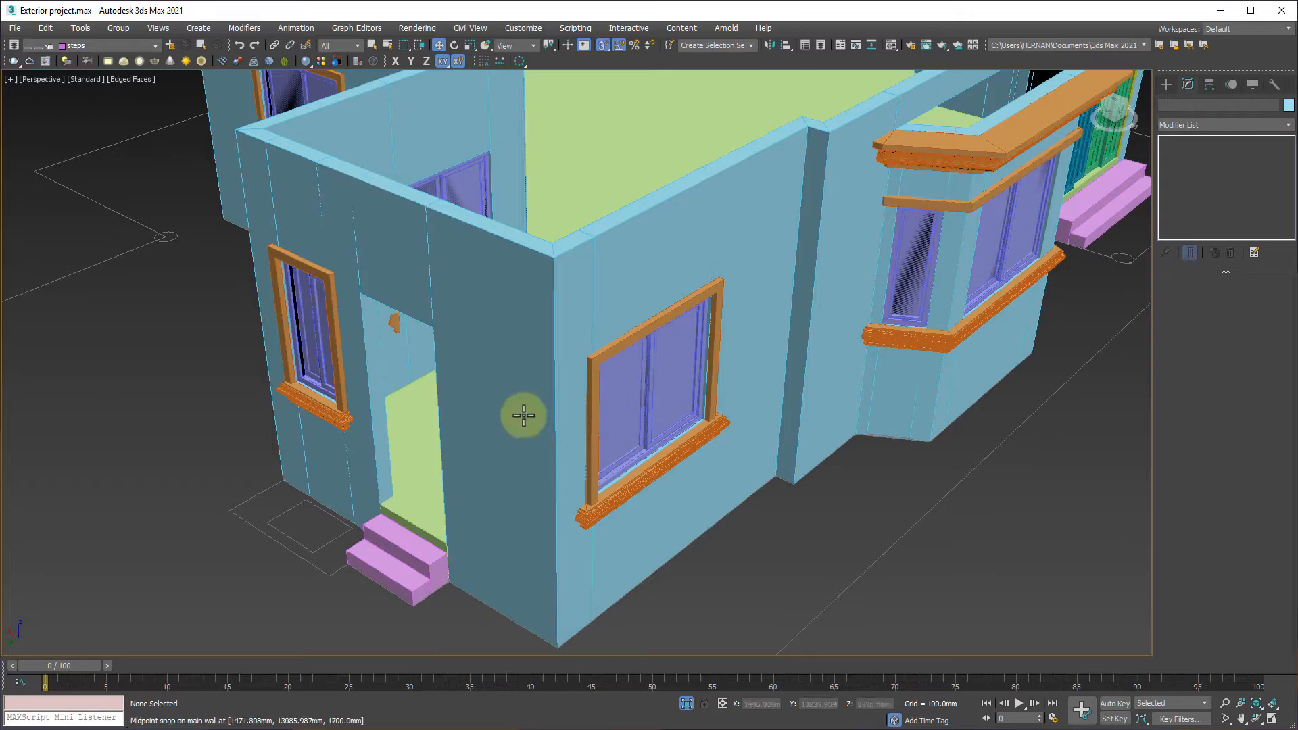
Create a pivot door in the empty opening above the small pink steps, snapping its width, depth and height to the opening's corners
{"action": "middle_click_drag", "start_coordinate": [403, 492], "coordinate": [478, 447], "text": "alt"}
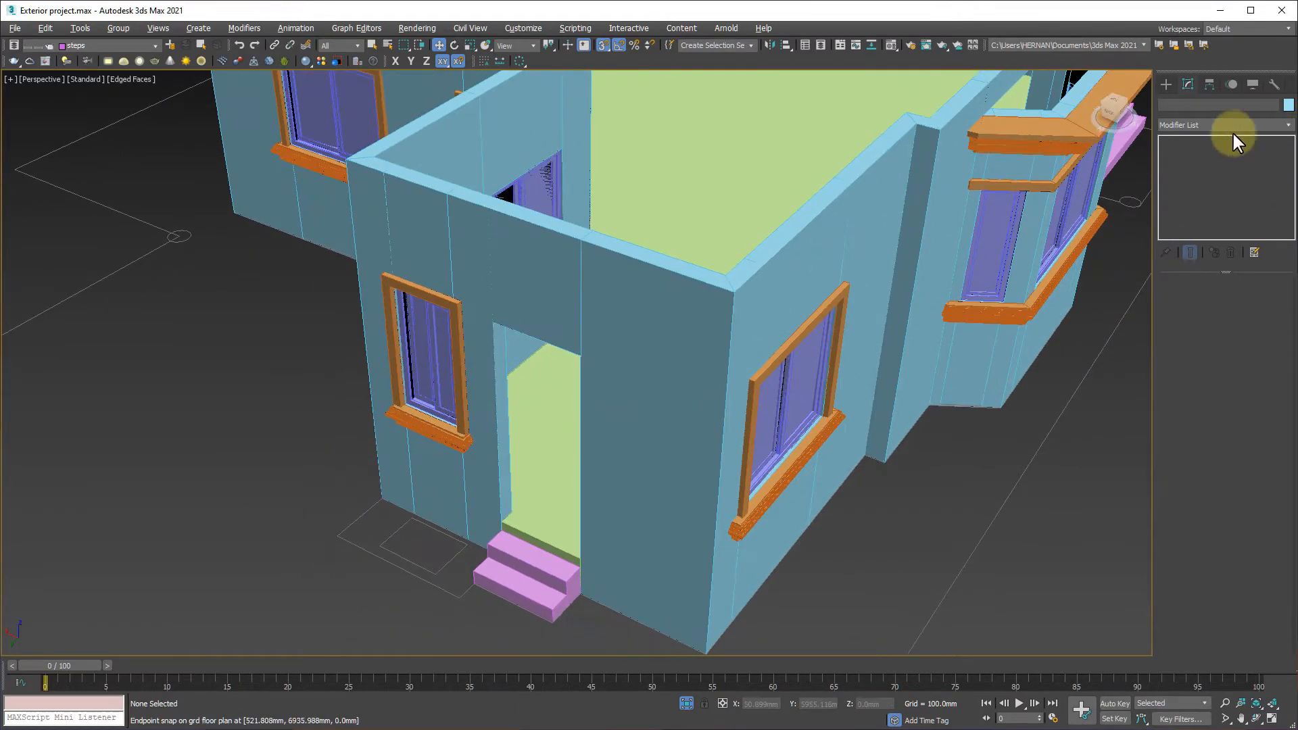
{"action": "left_click", "coordinate": [1166, 84]}
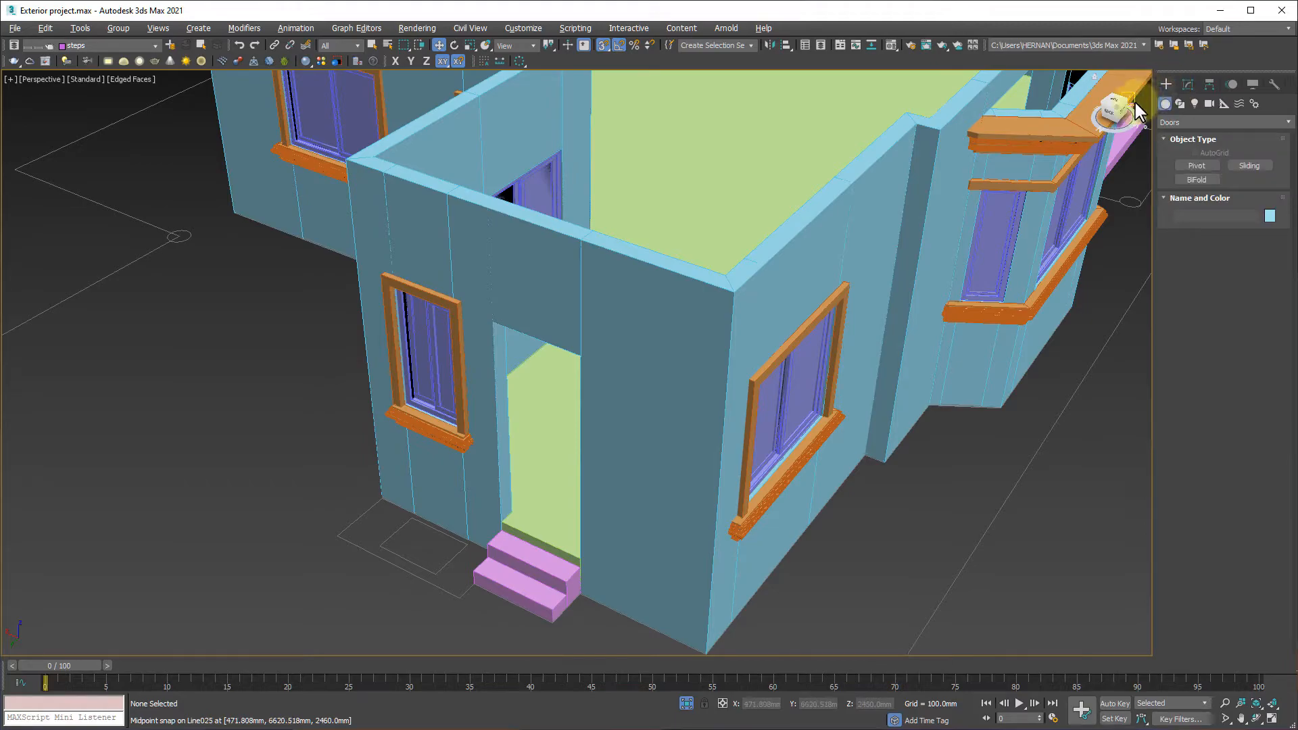
{"action": "left_click", "coordinate": [1204, 168]}
{"action": "left_click_drag", "start_coordinate": [580, 559], "coordinate": [502, 521]}
{"action": "left_click", "coordinate": [512, 509]}
{"action": "left_click", "coordinate": [505, 316]}
{"action": "middle_click_drag", "start_coordinate": [592, 515], "coordinate": [513, 412], "text": "alt"}
{"action": "middle_click_drag", "start_coordinate": [539, 467], "coordinate": [553, 524], "text": "alt"}
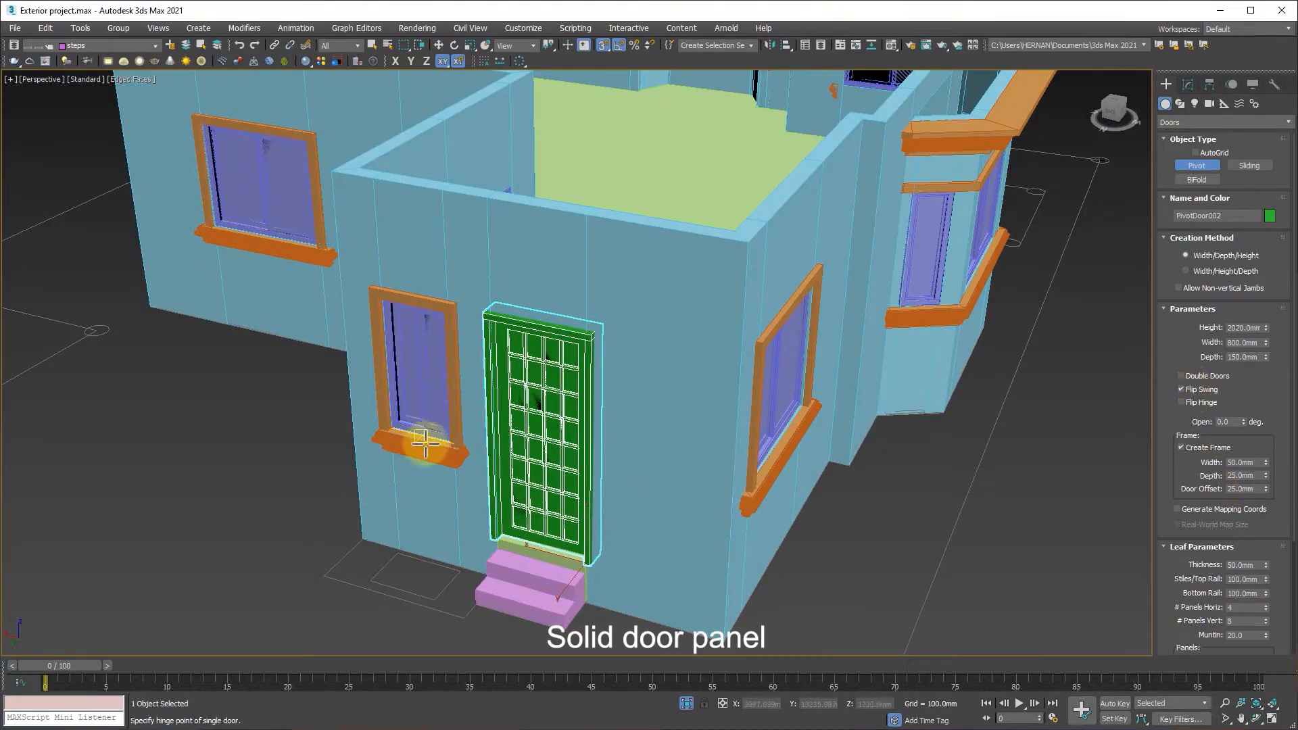
Set the pivot door's leaf to 1 horizontal panel and 1 vertical panel
{"action": "left_click_drag", "start_coordinate": [1249, 386], "coordinate": [1249, 238]}
{"action": "type", "text": "1"}
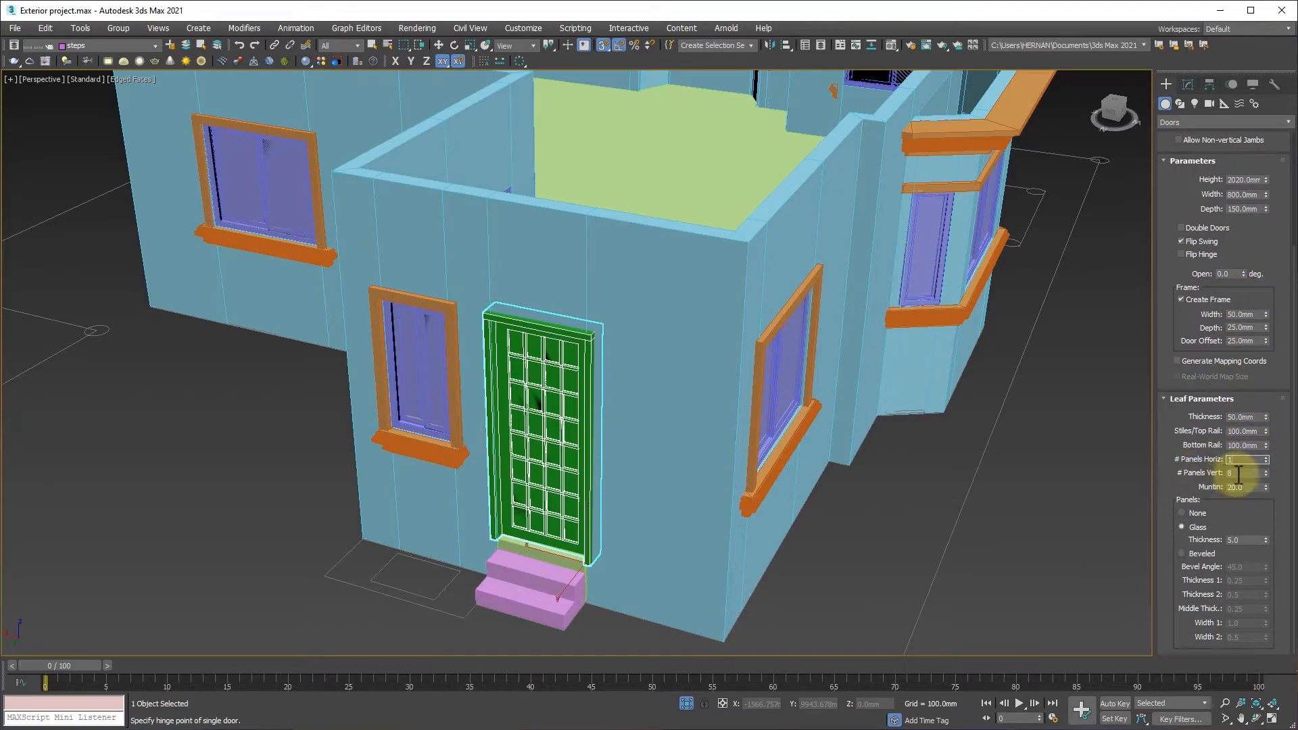
{"action": "key", "text": "Tab"}
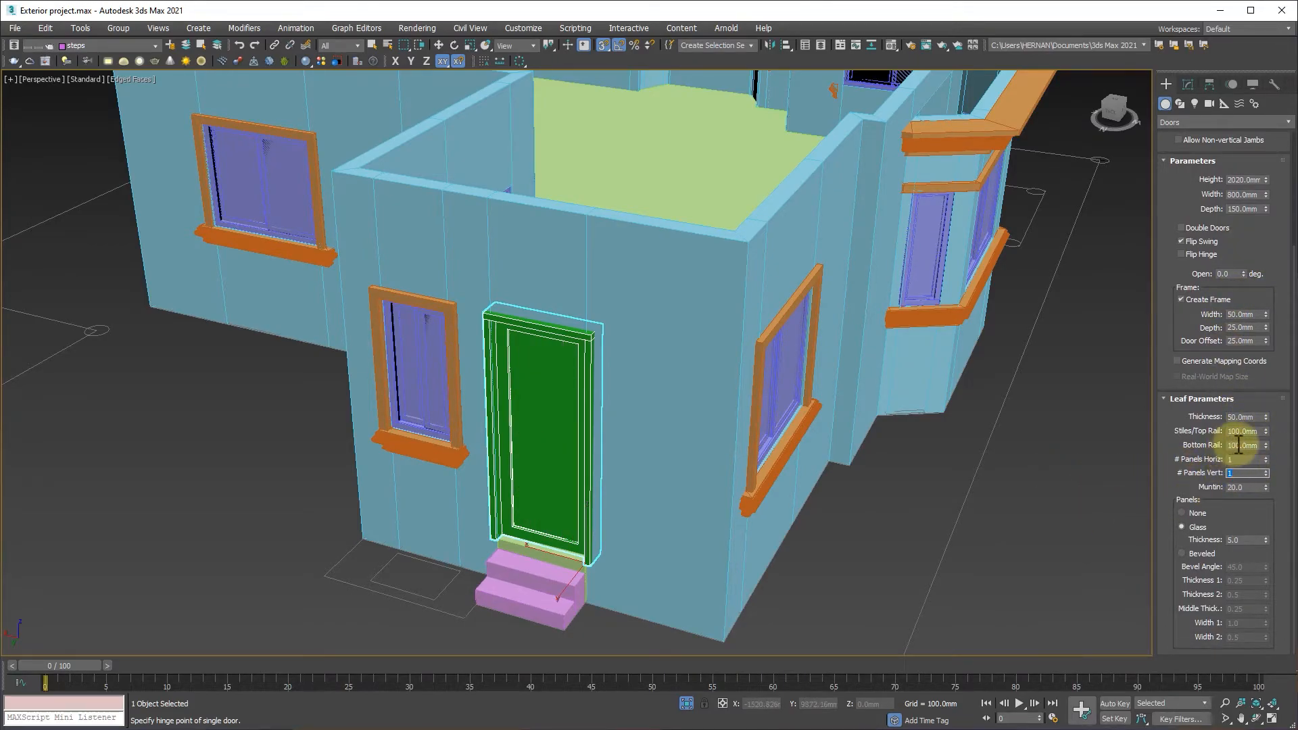
{"action": "scroll", "coordinate": [608, 450], "scroll_direction": "up", "scroll_amount": 4}
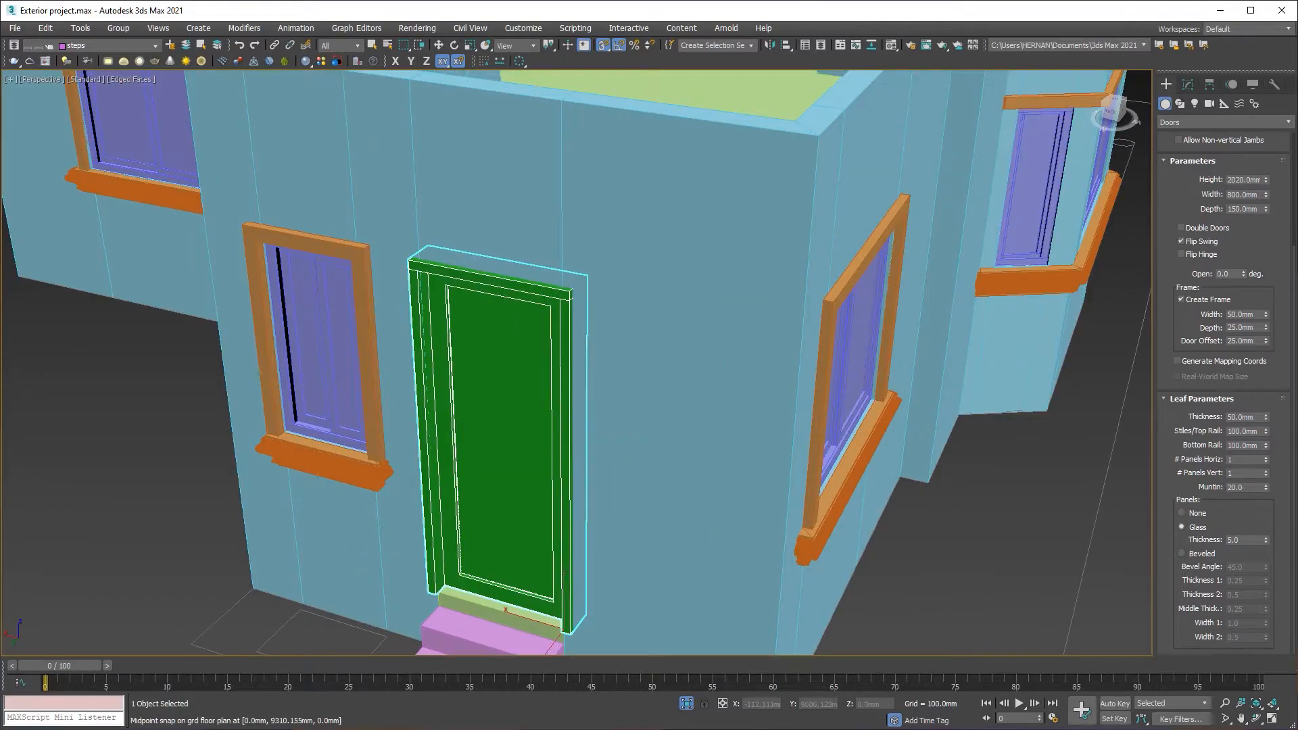
Make the door leaf solid by setting the stiles/top rail and bottom rail to 0 mm and the panels to None
{"action": "left_click_drag", "start_coordinate": [1266, 432], "coordinate": [1275, 611]}
{"action": "scroll", "coordinate": [548, 440], "scroll_direction": "up", "scroll_amount": 5}
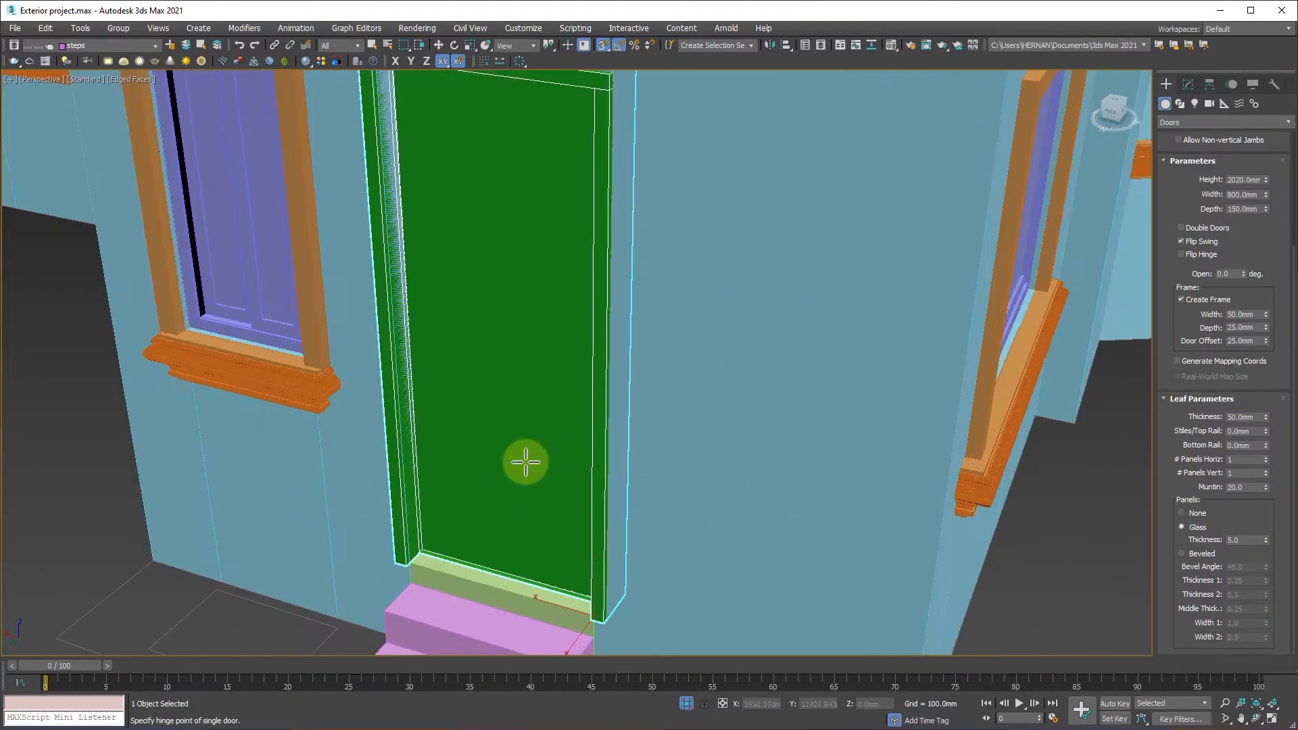
{"action": "scroll", "coordinate": [490, 510], "scroll_direction": "down", "scroll_amount": 3}
{"action": "mouse_move", "coordinate": [489, 509]}
{"action": "middle_mouse_down", "text": "alt"}
{"action": "mouse_move", "coordinate": [533, 504]}
{"action": "mouse_move", "coordinate": [362, 533]}
{"action": "mouse_move", "coordinate": [510, 505]}
{"action": "middle_mouse_up", "text": "alt"}
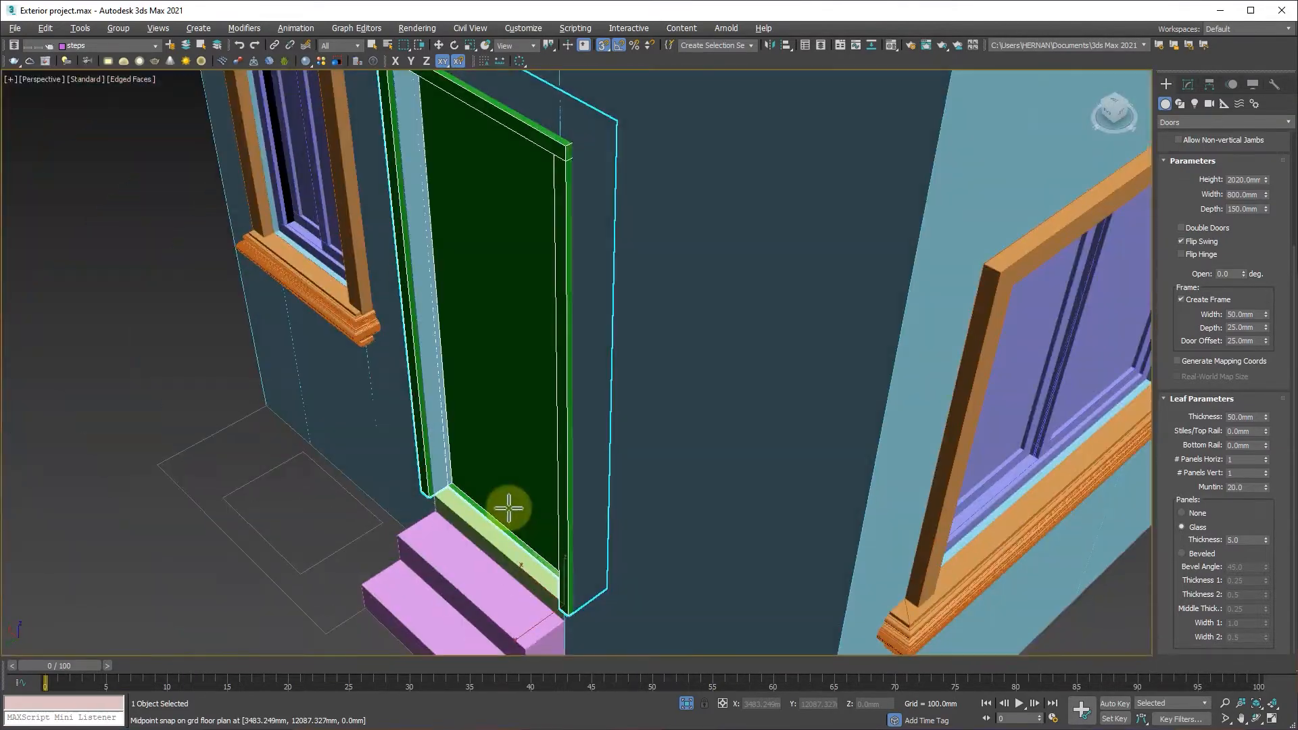
{"action": "scroll", "coordinate": [527, 492], "scroll_direction": "down", "scroll_amount": 5}
{"action": "middle_click_drag", "start_coordinate": [1065, 579], "coordinate": [1066, 529]}
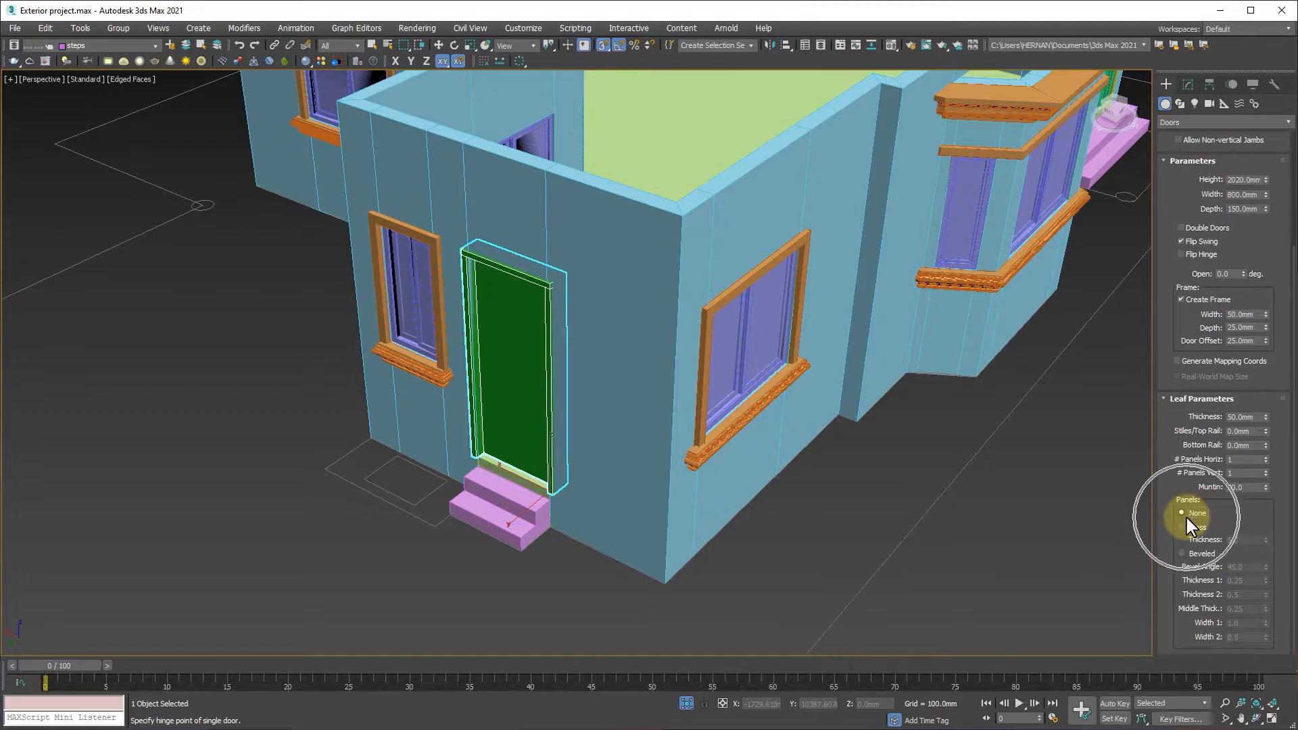
{"action": "scroll", "coordinate": [901, 486], "scroll_direction": "up", "scroll_amount": 3}
{"action": "scroll", "coordinate": [797, 521], "scroll_direction": "down", "scroll_amount": 5}
{"action": "left_click", "coordinate": [802, 522]}
{"action": "middle_click_drag", "start_coordinate": [524, 468], "coordinate": [690, 470]}
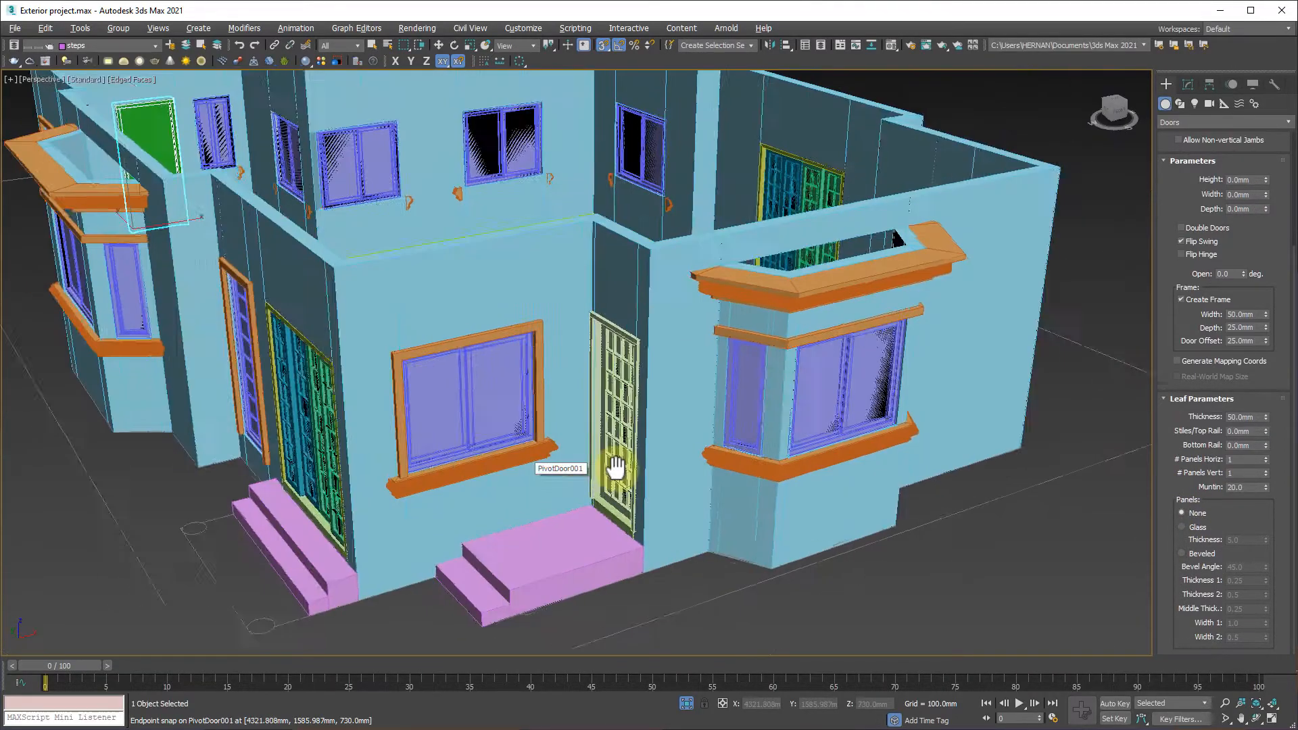
Switch to the AutoCAD drawing ANGEDANFINALPLAN.dwg and examine the rear door and the porch column in the front elevation
{"action": "scroll", "coordinate": [691, 469], "scroll_direction": "down", "scroll_amount": 5}
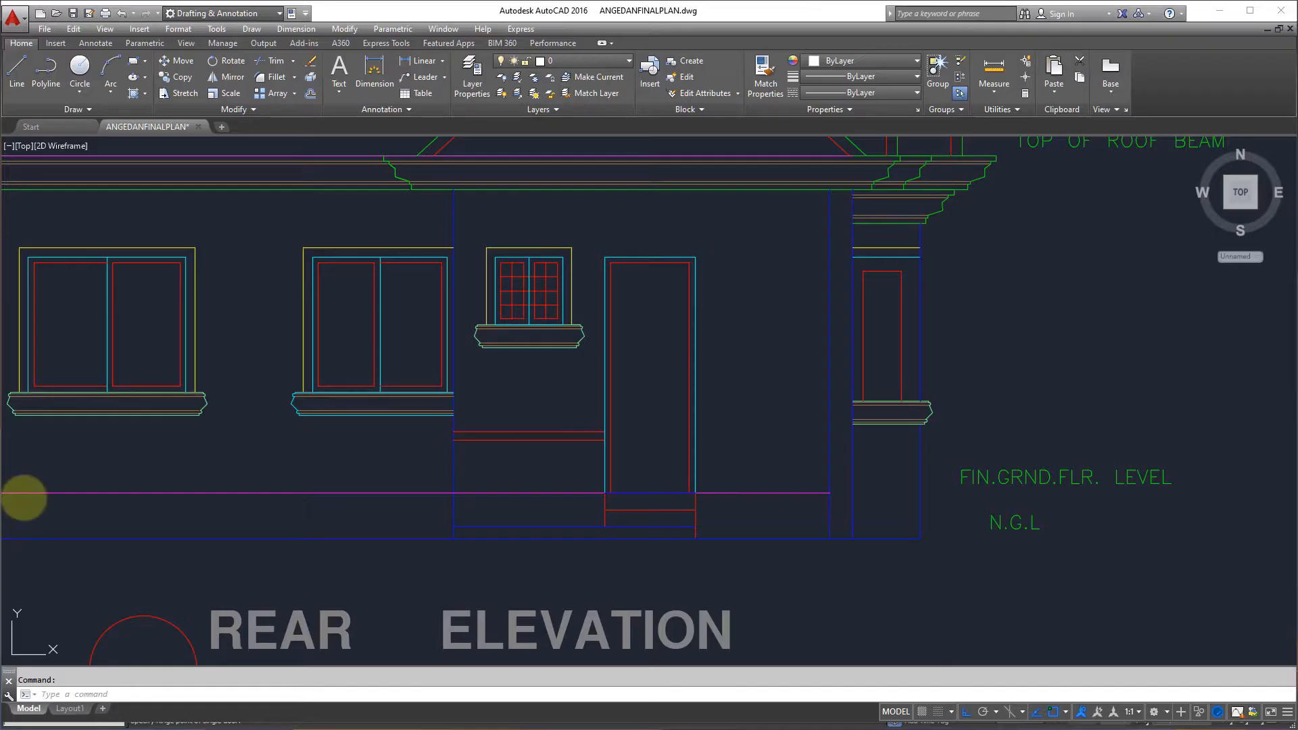
{"action": "scroll", "coordinate": [857, 400], "scroll_direction": "down", "scroll_amount": 6}
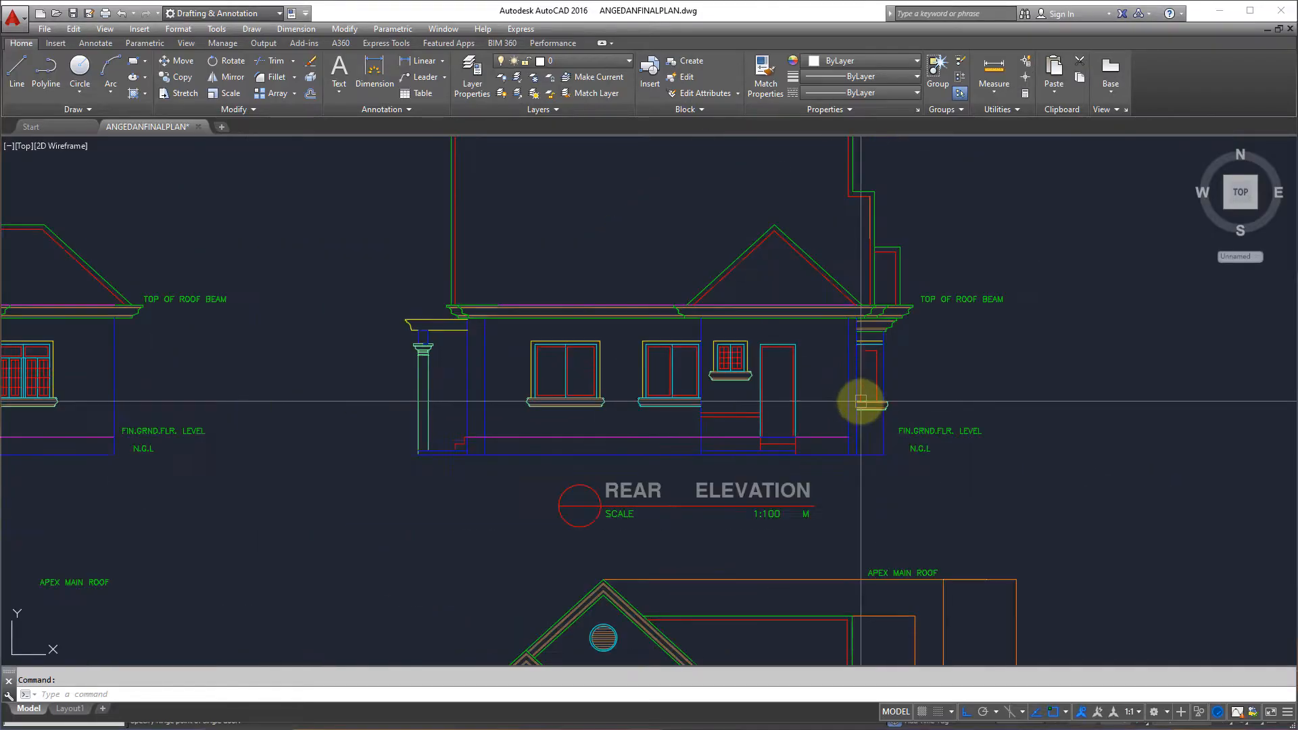
{"action": "scroll", "coordinate": [661, 528], "scroll_direction": "up", "scroll_amount": 10}
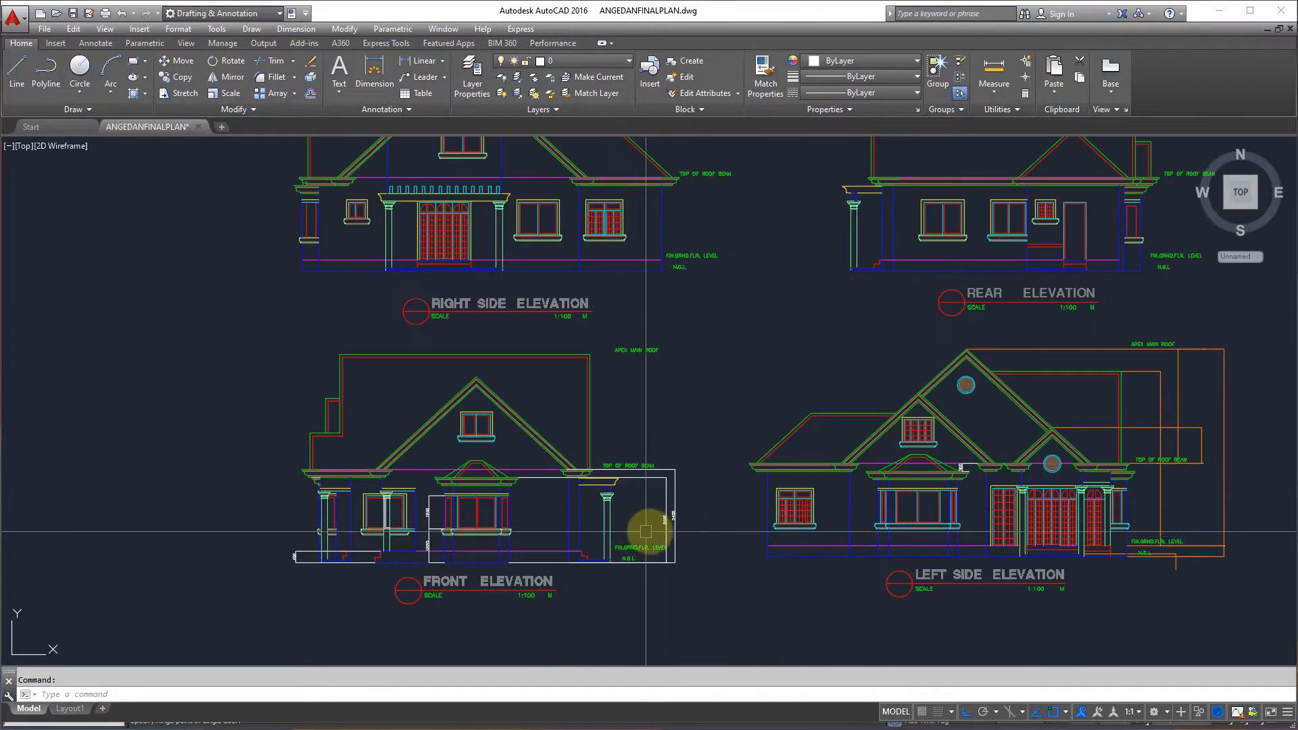
{"action": "scroll", "coordinate": [611, 402], "scroll_direction": "down", "scroll_amount": 6}
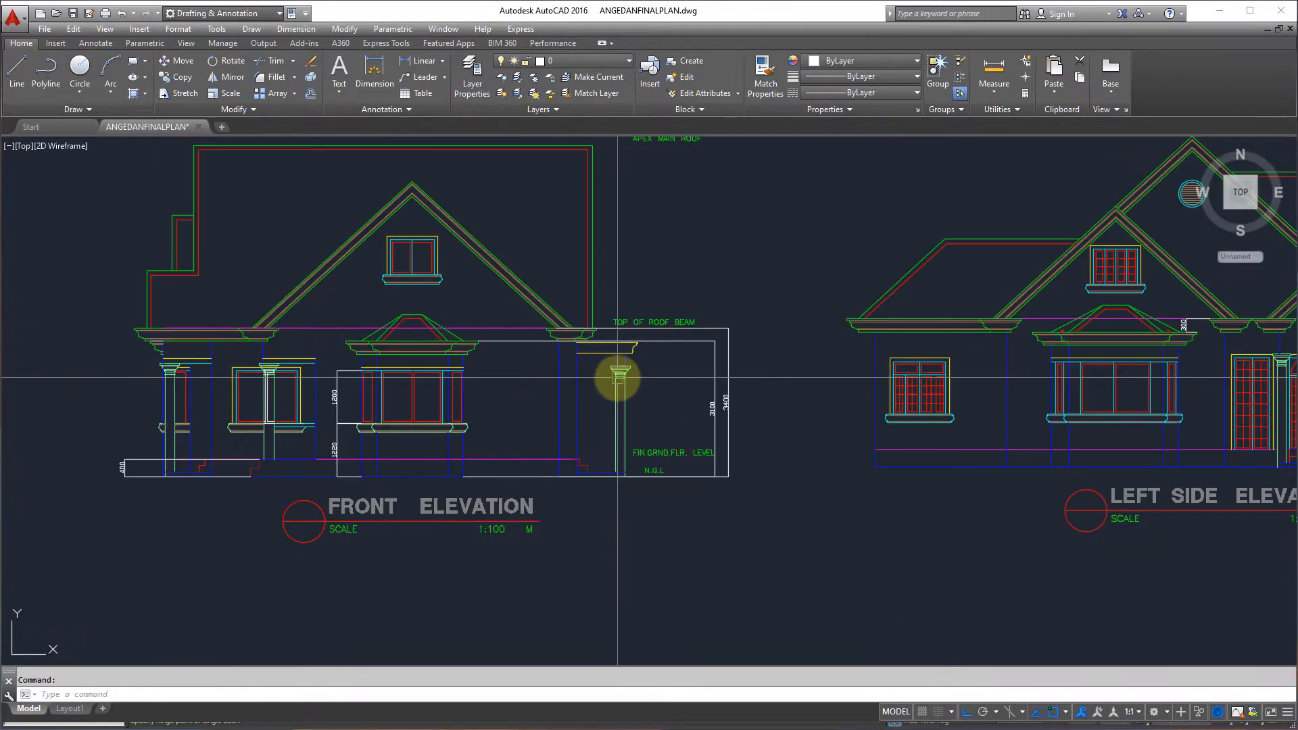
{"action": "middle_click_drag", "start_coordinate": [559, 440], "coordinate": [730, 442]}
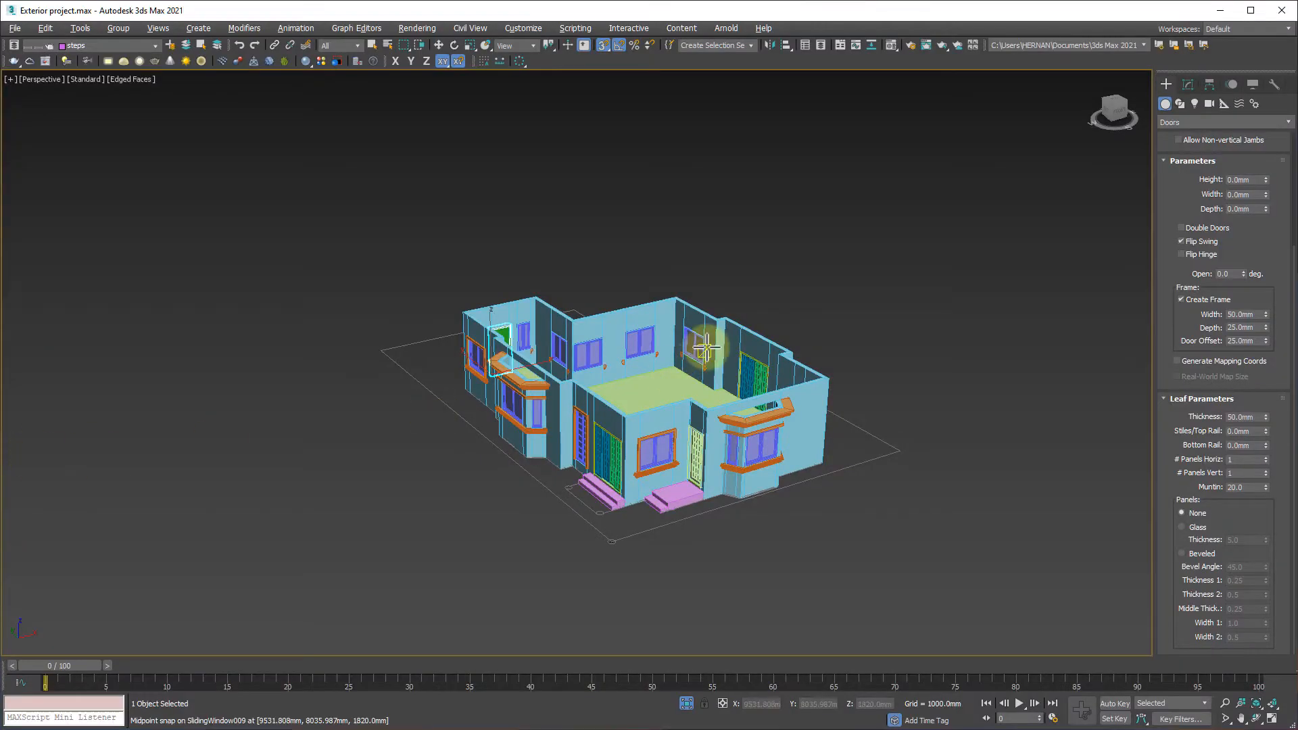
Switch back to 3ds Max and unhide the CAD elevation layer in front of the house
{"action": "middle_click_drag", "start_coordinate": [257, 252], "coordinate": [310, 252], "text": "alt"}
{"action": "left_click", "coordinate": [132, 46]}
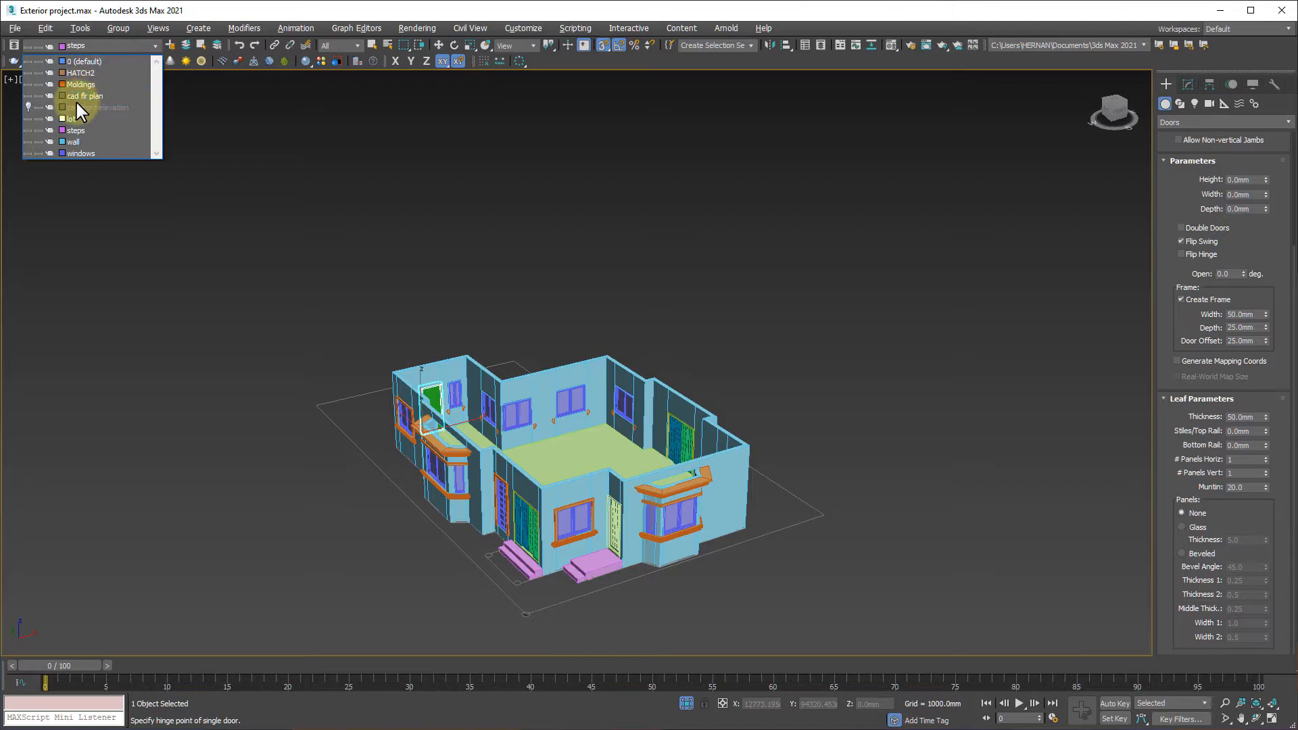
{"action": "left_click", "coordinate": [27, 106]}
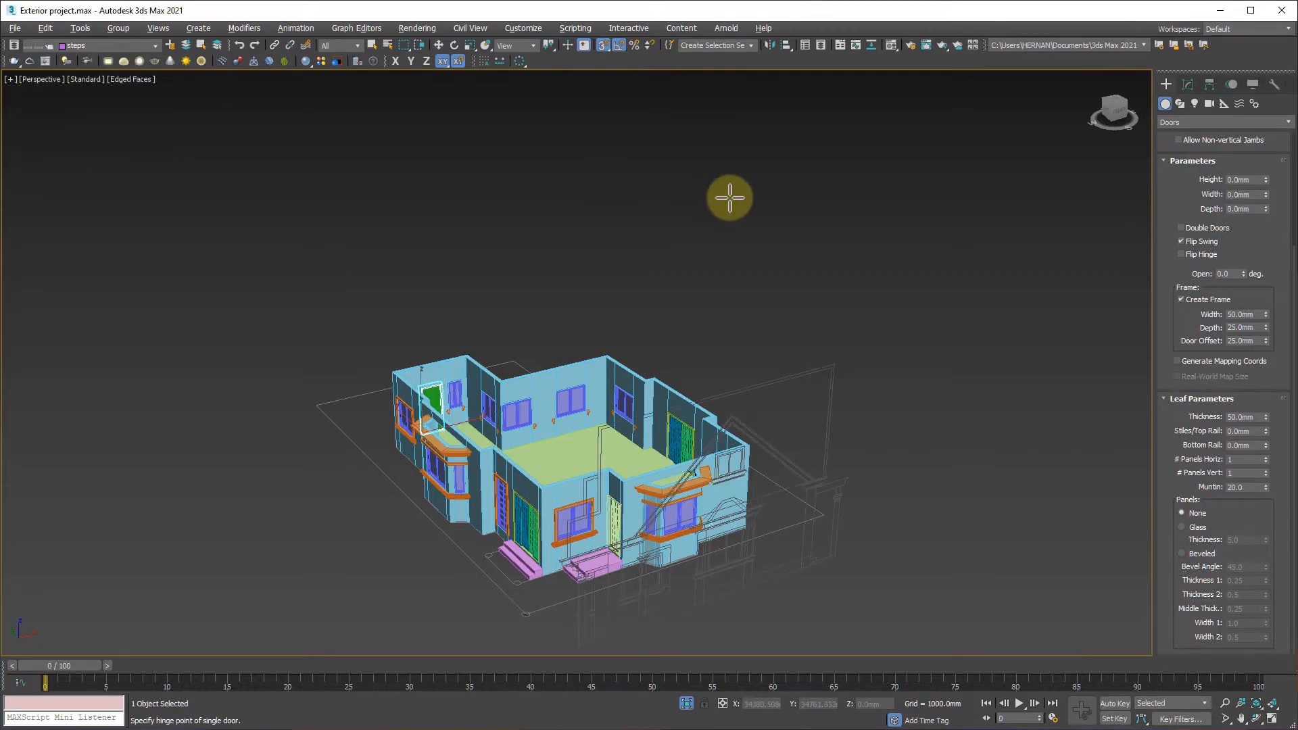
{"action": "middle_click_drag", "start_coordinate": [796, 536], "coordinate": [850, 460]}
{"action": "scroll", "coordinate": [853, 466], "scroll_direction": "up", "scroll_amount": 3}
{"action": "scroll", "coordinate": [840, 485], "scroll_direction": "up", "scroll_amount": 4}
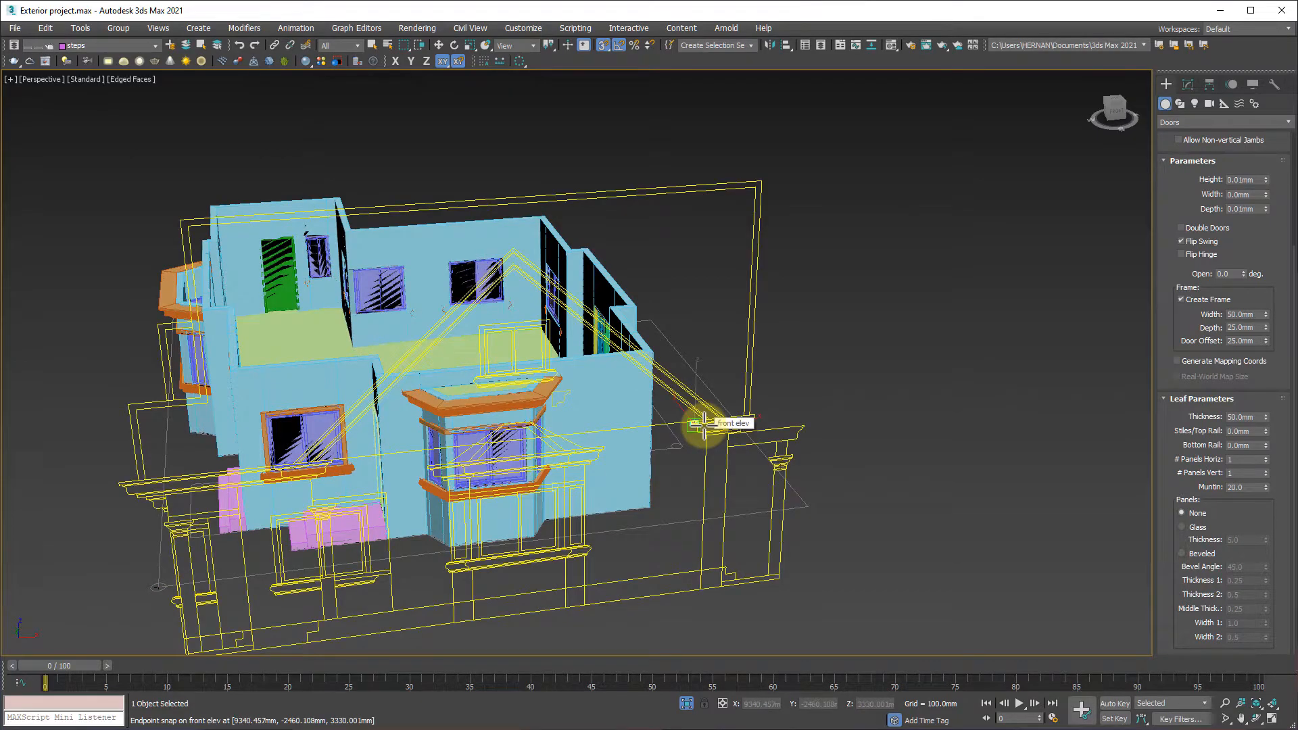
End door creation, isolate the front elev shape and display it zoomed to fit in the front view
{"action": "right_click", "coordinate": [816, 374]}
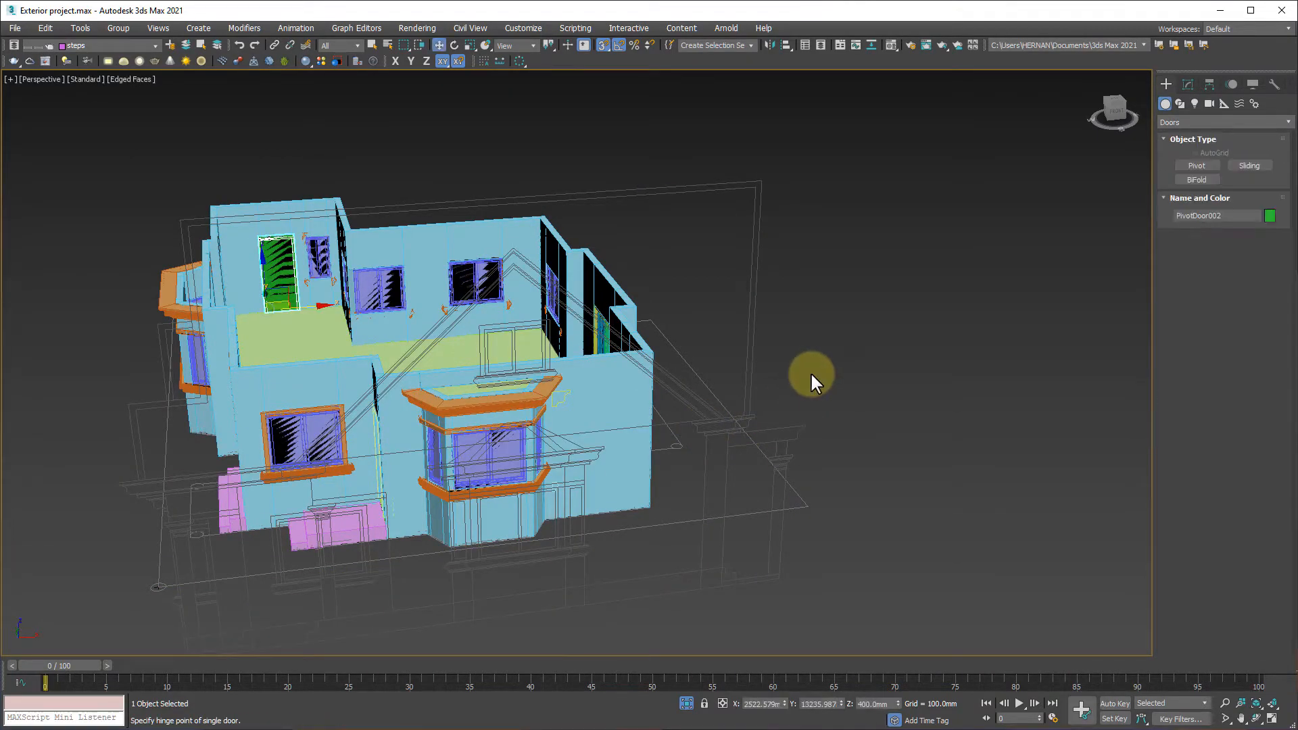
{"action": "left_click", "coordinate": [753, 360]}
{"action": "key", "text": "w"}
{"action": "middle_click_drag", "start_coordinate": [675, 472], "coordinate": [779, 439]}
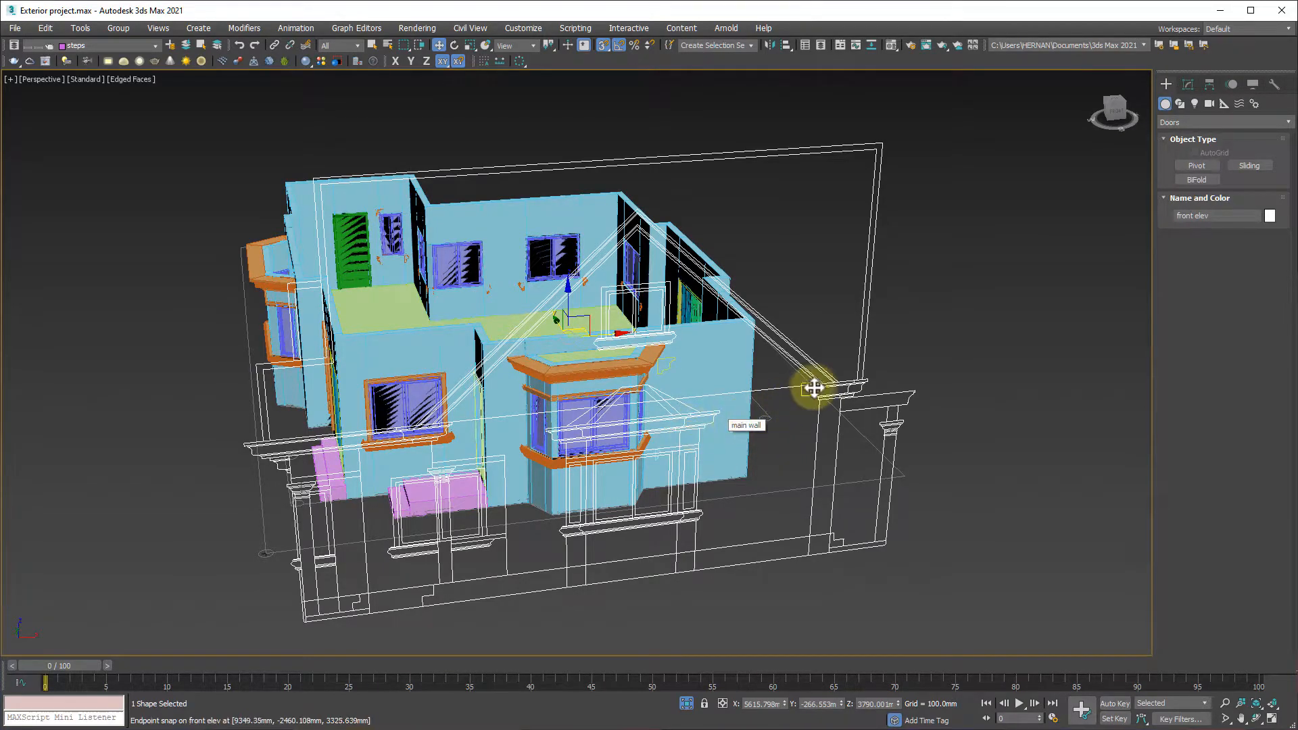
{"action": "left_click", "coordinate": [828, 388]}
{"action": "right_click", "coordinate": [828, 388]}
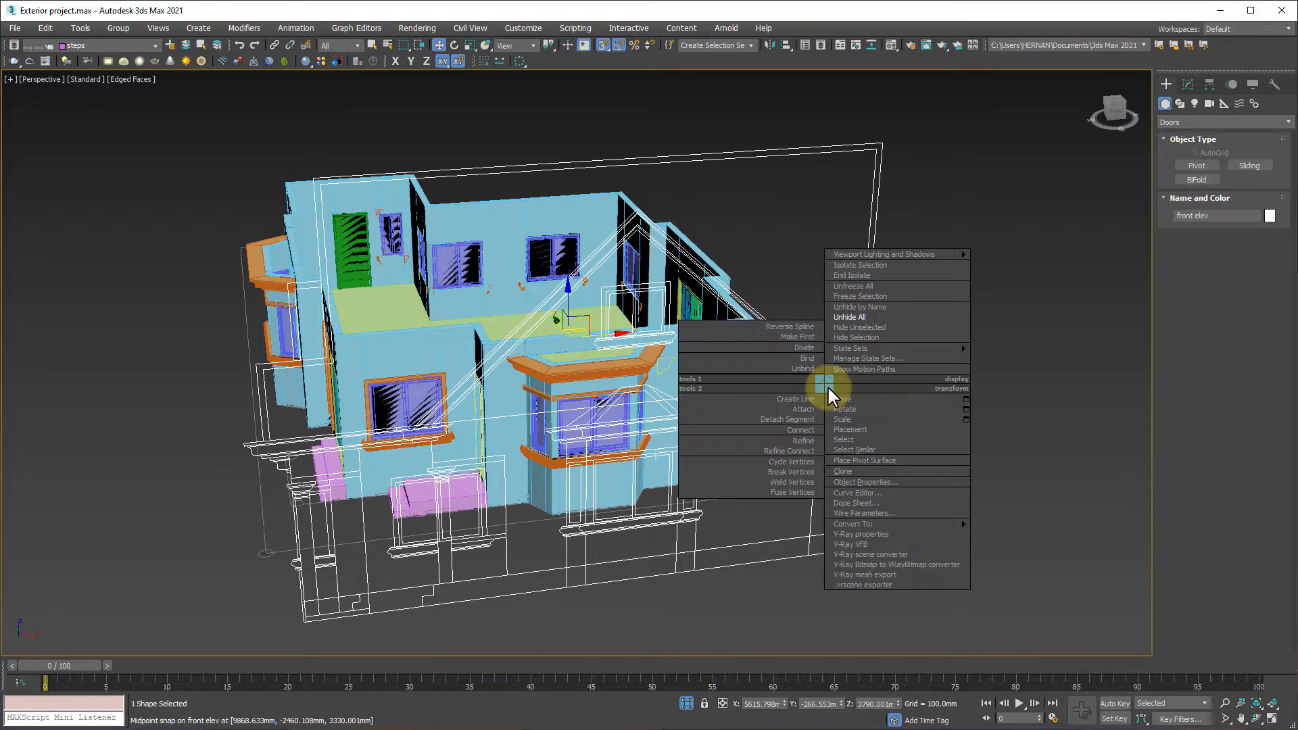
{"action": "left_click", "coordinate": [847, 263]}
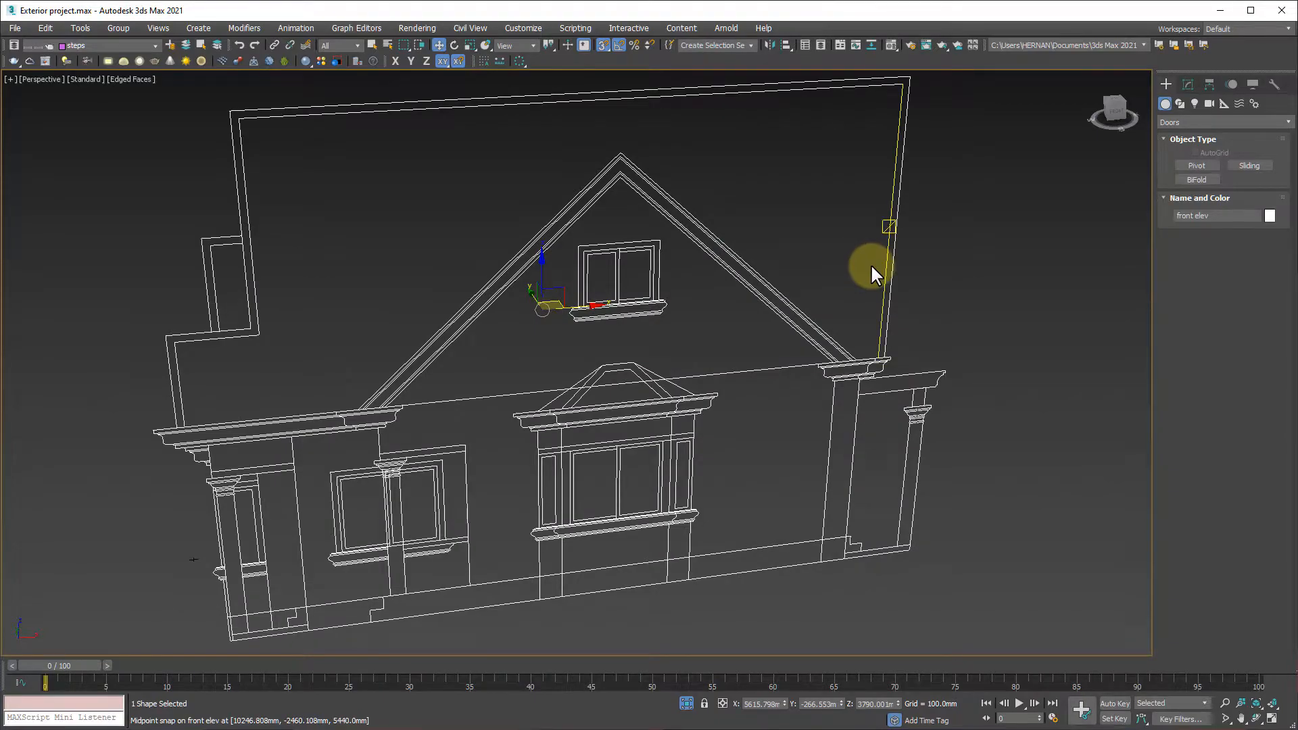
{"action": "key", "text": "f"}
{"action": "key", "text": "z"}
Examine the porch column's capital, shaft and base in the isolated front elevation
{"action": "left_click", "coordinate": [957, 434]}
{"action": "scroll", "coordinate": [878, 541], "scroll_direction": "up", "scroll_amount": 2}
{"action": "scroll", "coordinate": [816, 458], "scroll_direction": "up", "scroll_amount": 3}
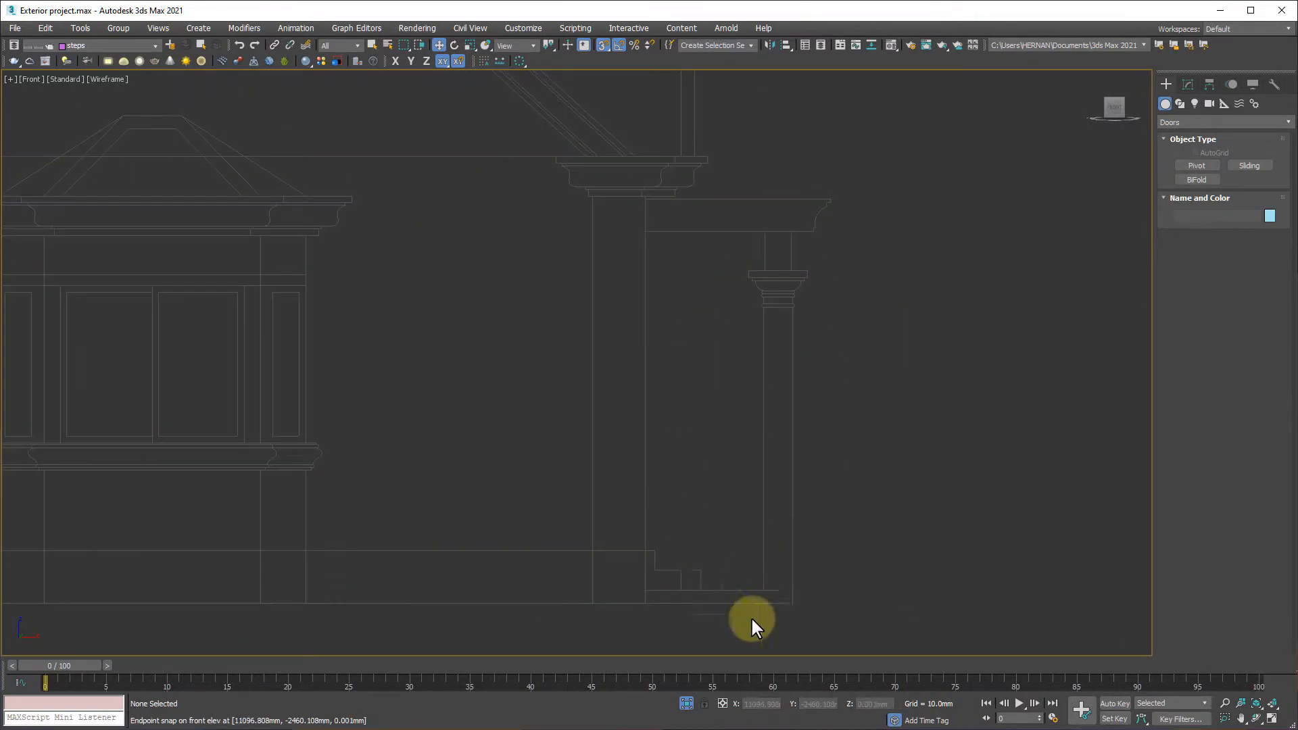
{"action": "scroll", "coordinate": [776, 429], "scroll_direction": "up", "scroll_amount": 2}
{"action": "middle_click_drag", "start_coordinate": [750, 481], "coordinate": [806, 373]}
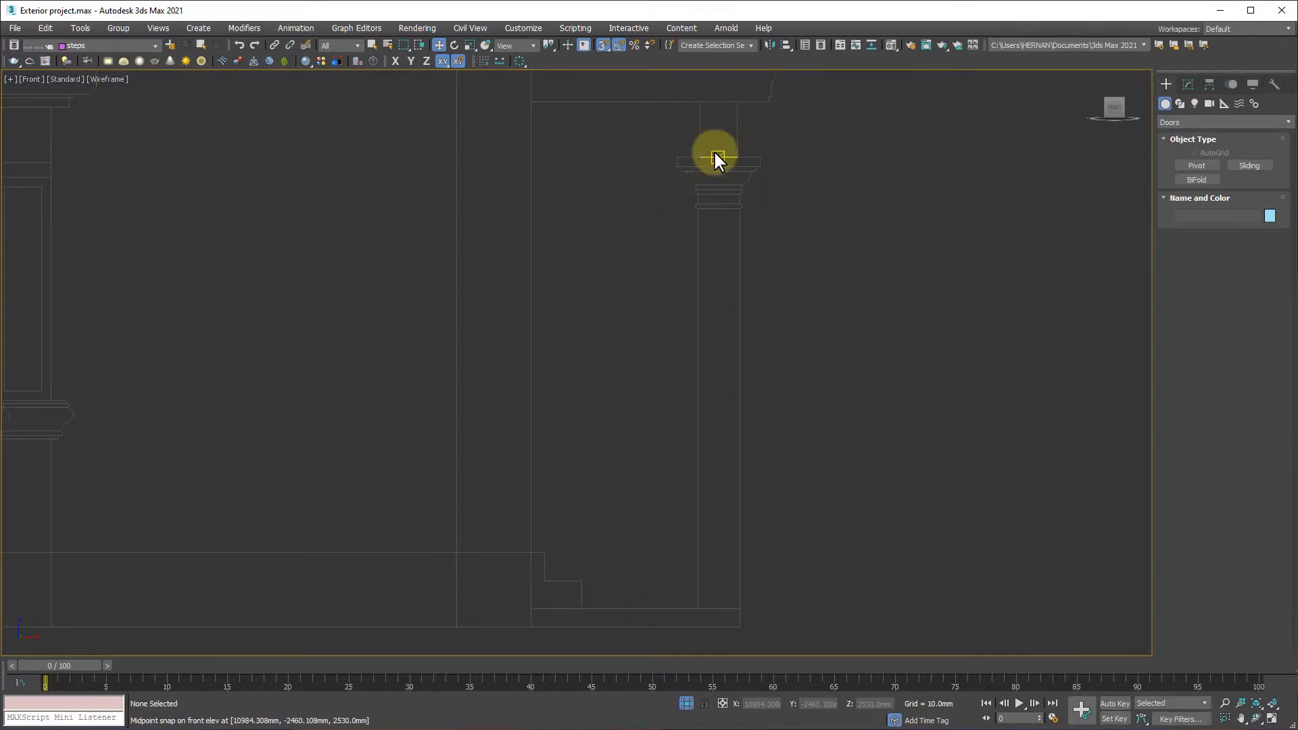
{"action": "middle_click_drag", "start_coordinate": [269, 427], "coordinate": [488, 430]}
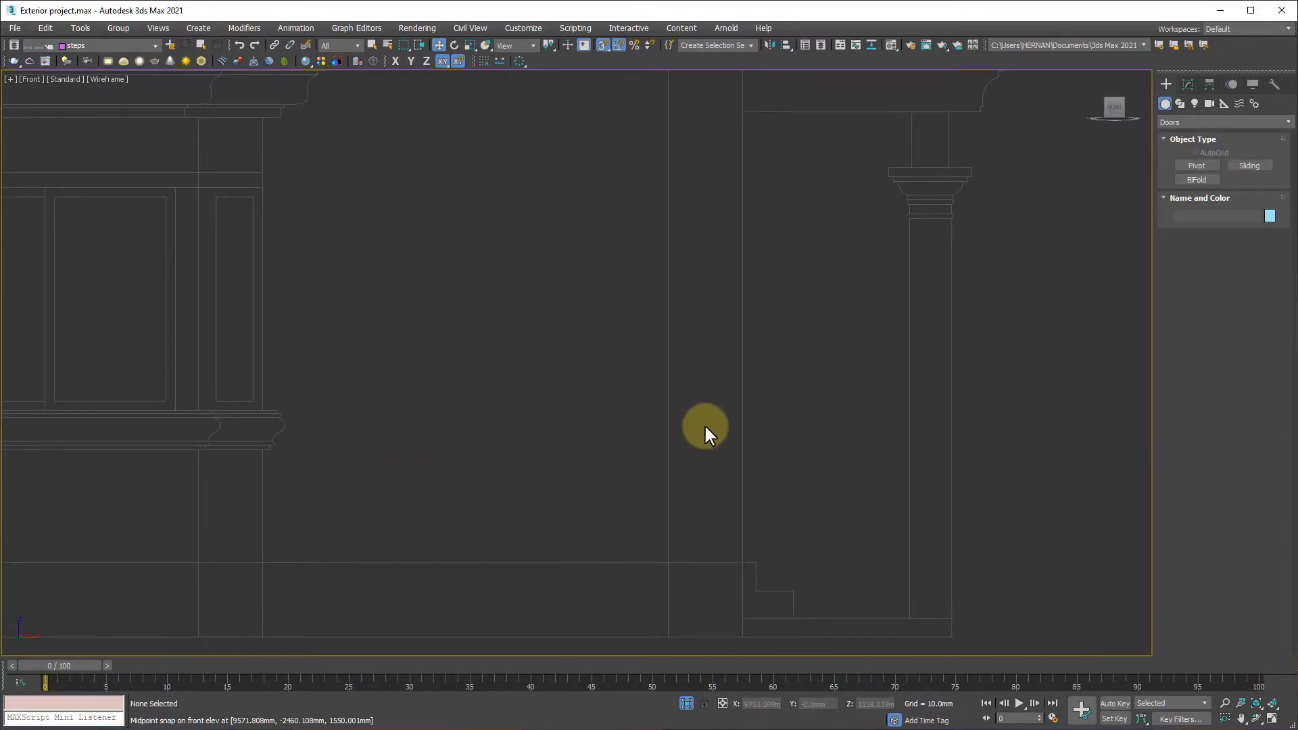
{"action": "middle_click_drag", "start_coordinate": [667, 420], "coordinate": [602, 419]}
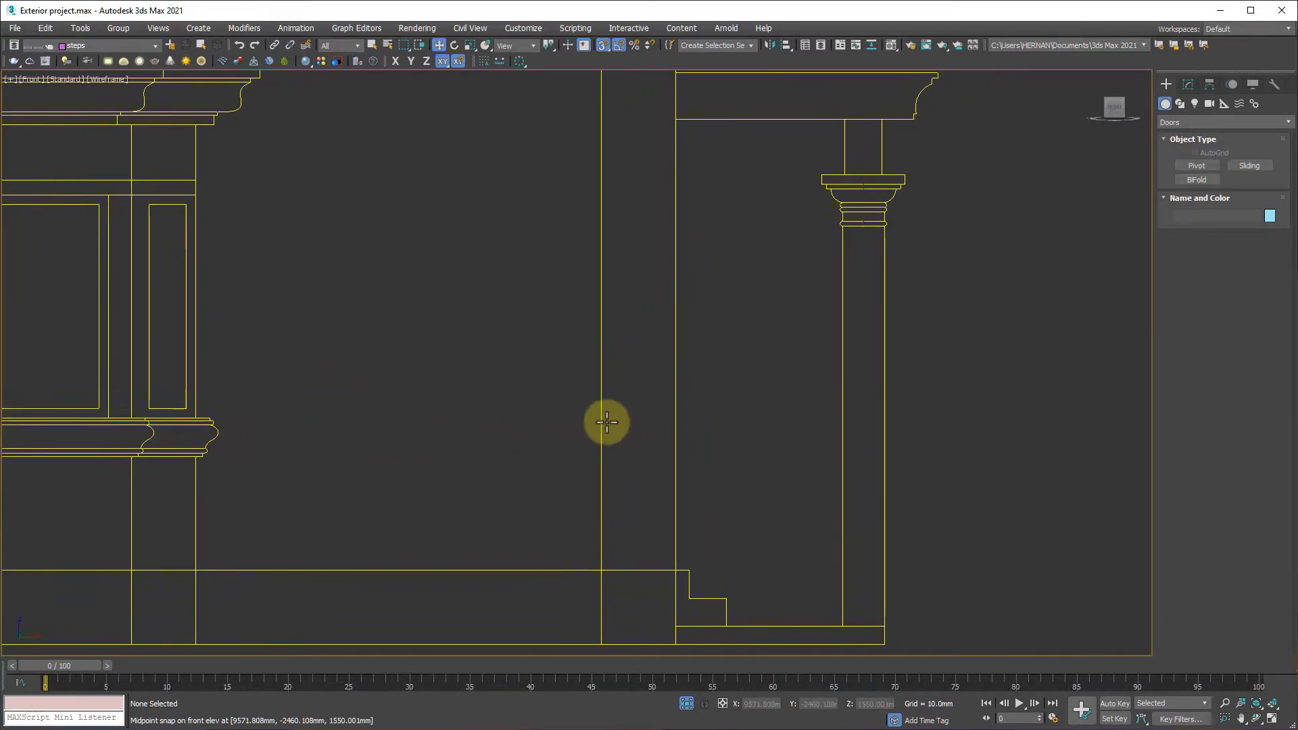
{"action": "left_click", "coordinate": [839, 176]}
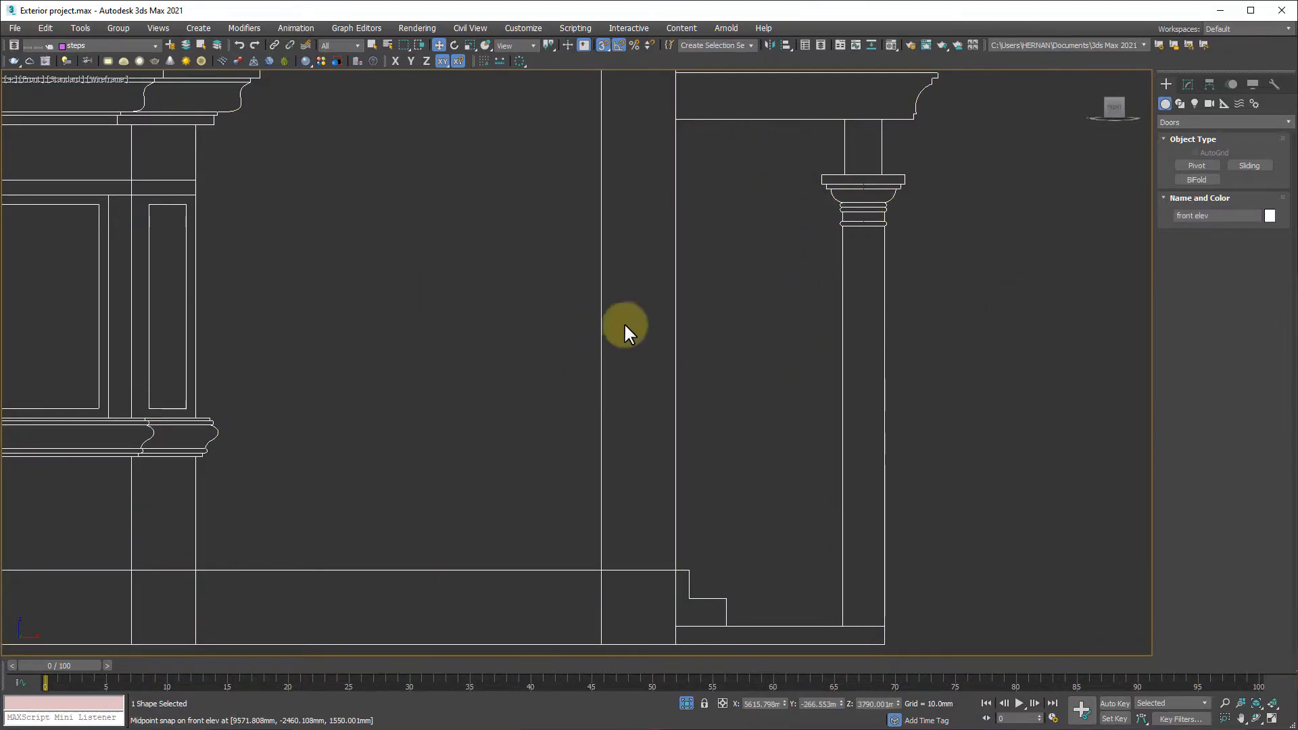
{"action": "scroll", "coordinate": [636, 331], "scroll_direction": "down", "scroll_amount": 5}
{"action": "scroll", "coordinate": [635, 331], "scroll_direction": "down", "scroll_amount": 2}
{"action": "middle_click_drag", "start_coordinate": [546, 295], "coordinate": [534, 375]}
{"action": "scroll", "coordinate": [700, 349], "scroll_direction": "up", "scroll_amount": 4}
{"action": "middle_click_drag", "start_coordinate": [631, 388], "coordinate": [805, 275]}
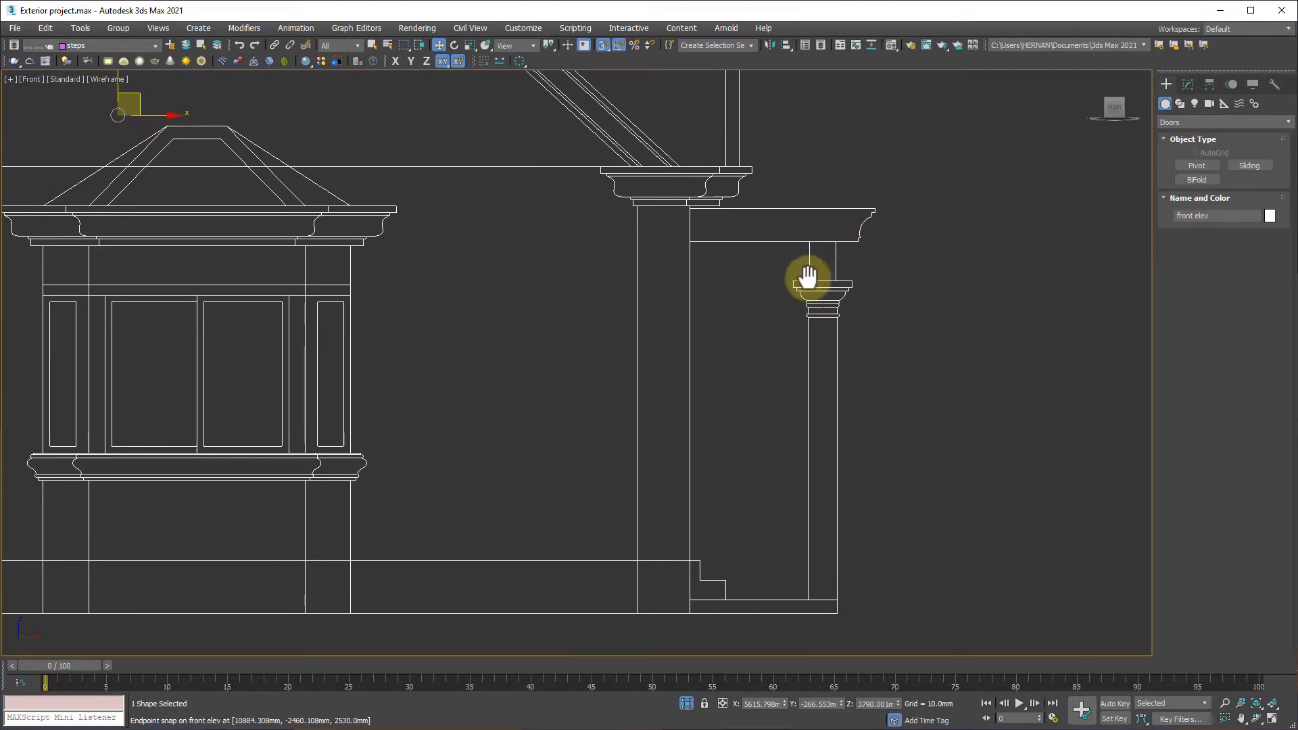
{"action": "left_click", "coordinate": [742, 365]}
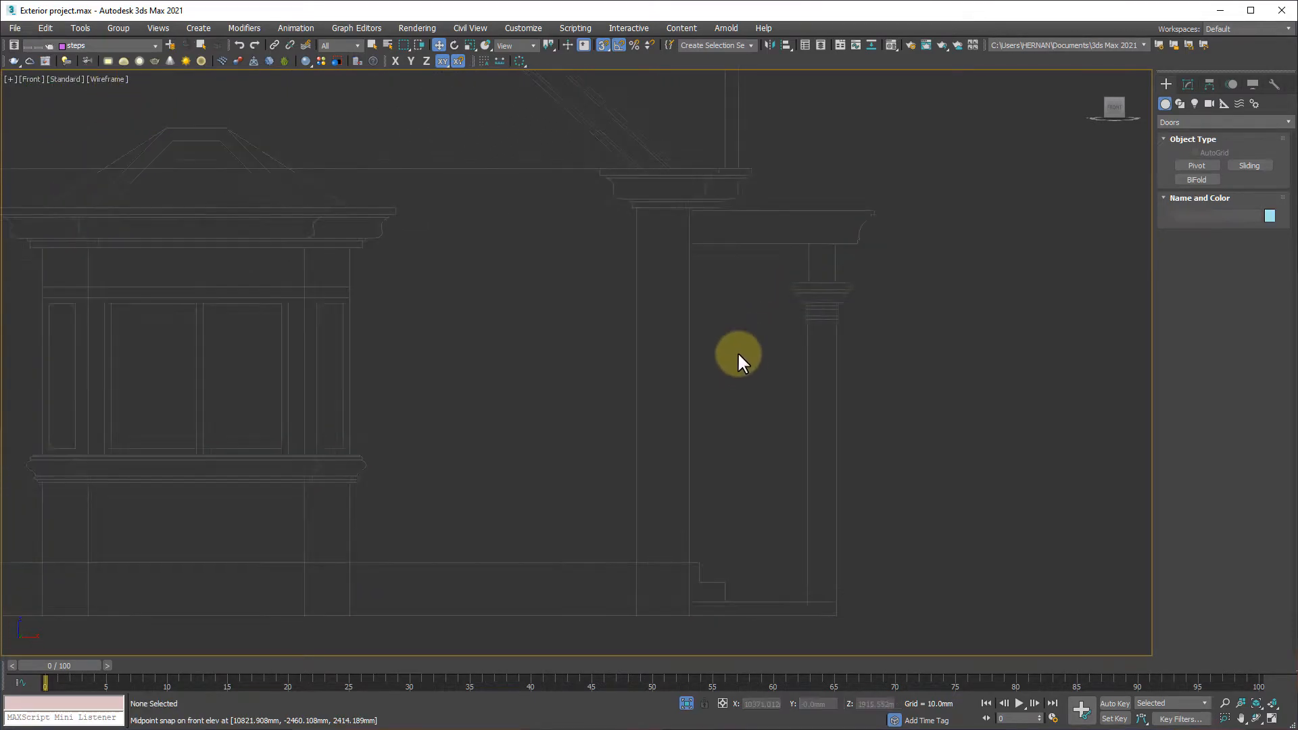
Select the front elev shape and enter the Spline sub-object level of its Editable Spline
{"action": "left_click", "coordinate": [805, 292]}
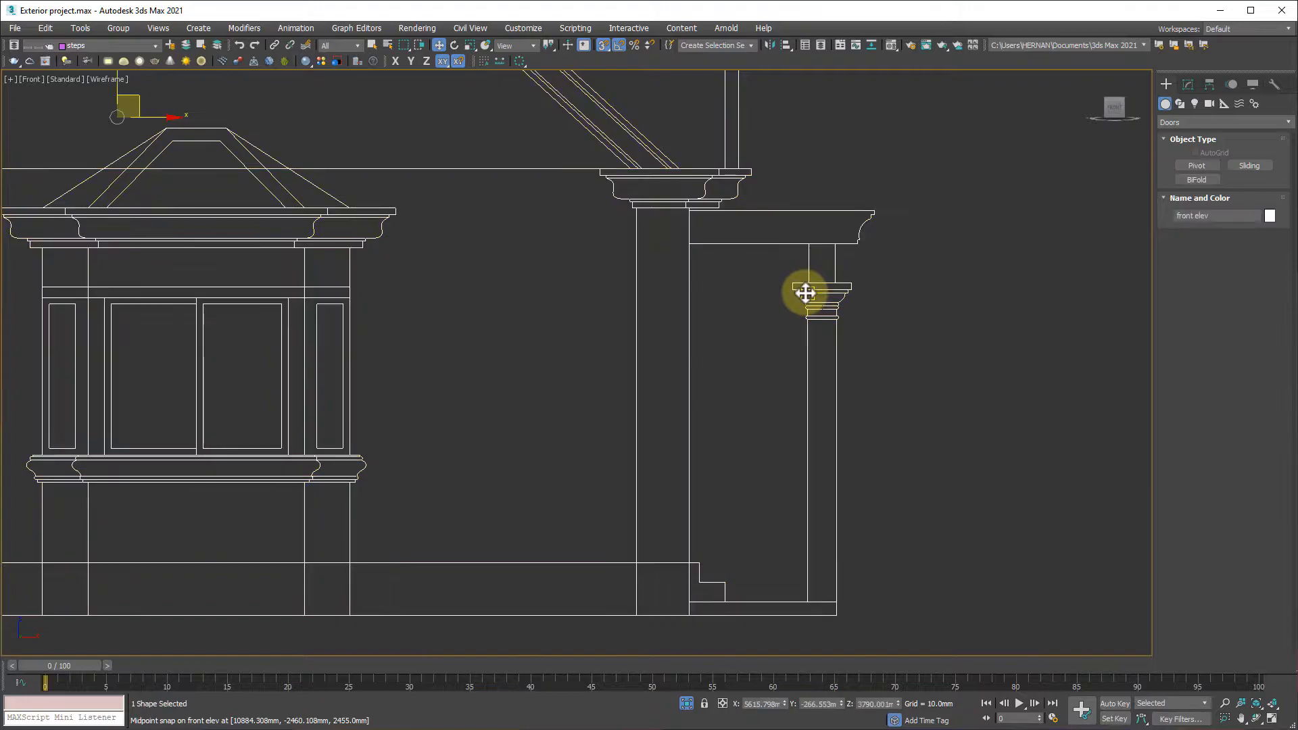
{"action": "left_click", "coordinate": [1185, 82]}
{"action": "left_click", "coordinate": [1192, 143]}
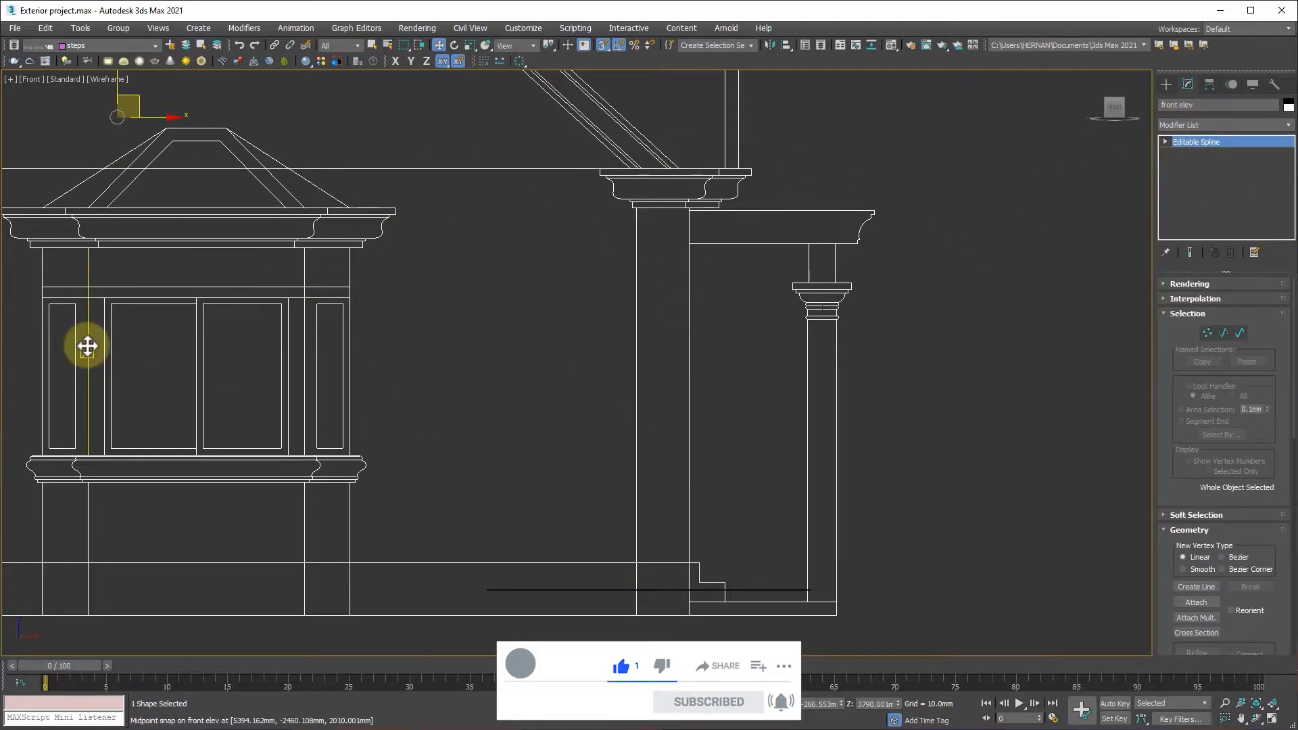
{"action": "left_click", "coordinate": [1241, 331]}
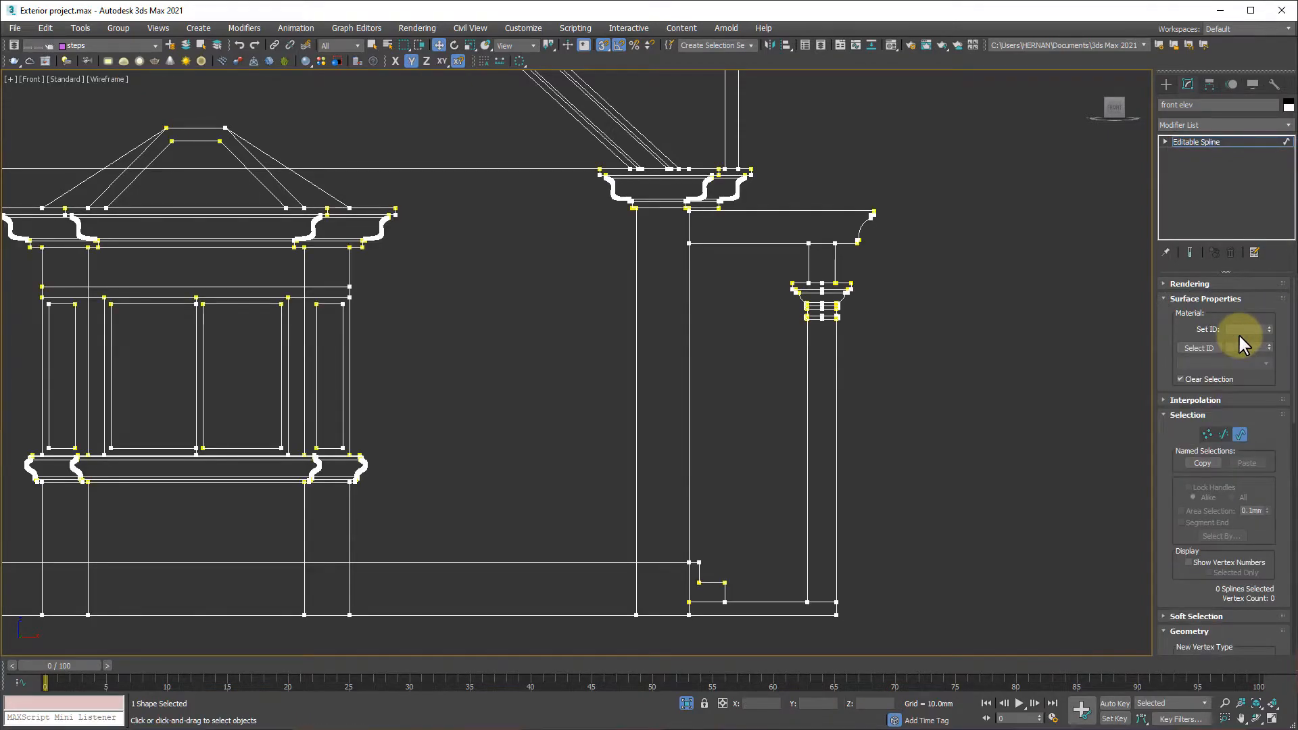
Select the splines forming the left half of the porch column's capital and shaft
{"action": "mouse_move", "coordinate": [992, 346]}
{"action": "middle_mouse_down"}
{"action": "mouse_move", "coordinate": [877, 372]}
{"action": "mouse_move", "coordinate": [830, 320]}
{"action": "middle_mouse_up"}
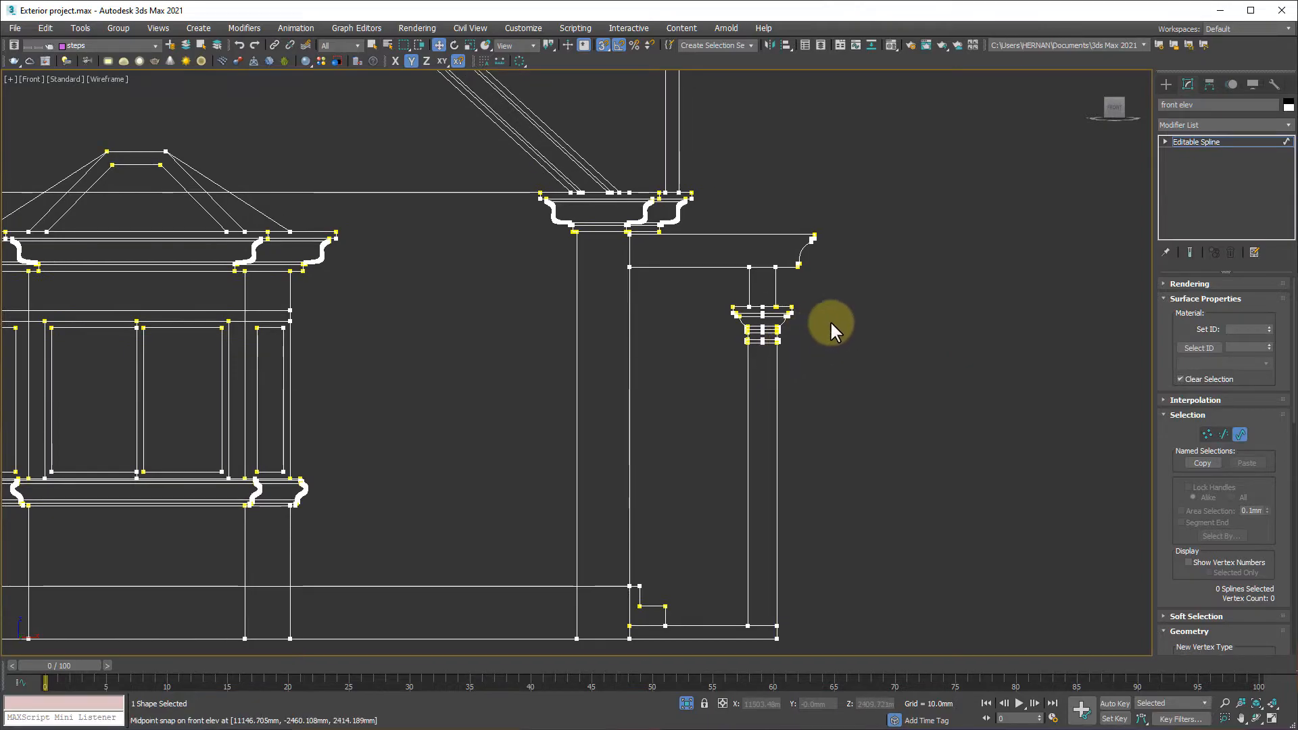
{"action": "scroll", "coordinate": [830, 320], "scroll_direction": "up", "scroll_amount": 5}
{"action": "middle_click_drag", "start_coordinate": [782, 371], "coordinate": [887, 350]}
{"action": "scroll", "coordinate": [830, 342], "scroll_direction": "up", "scroll_amount": 2}
{"action": "middle_click_drag", "start_coordinate": [694, 323], "coordinate": [691, 355]}
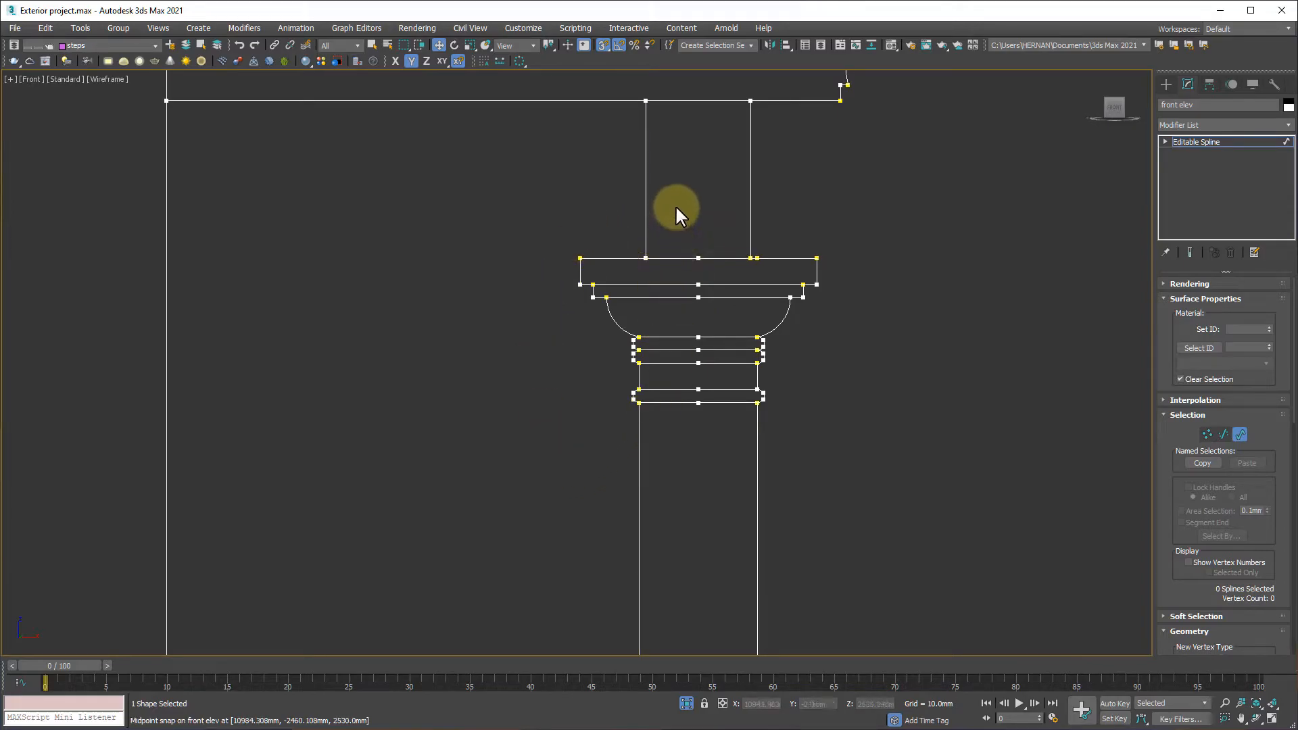
{"action": "left_click_drag", "start_coordinate": [675, 208], "coordinate": [482, 484]}
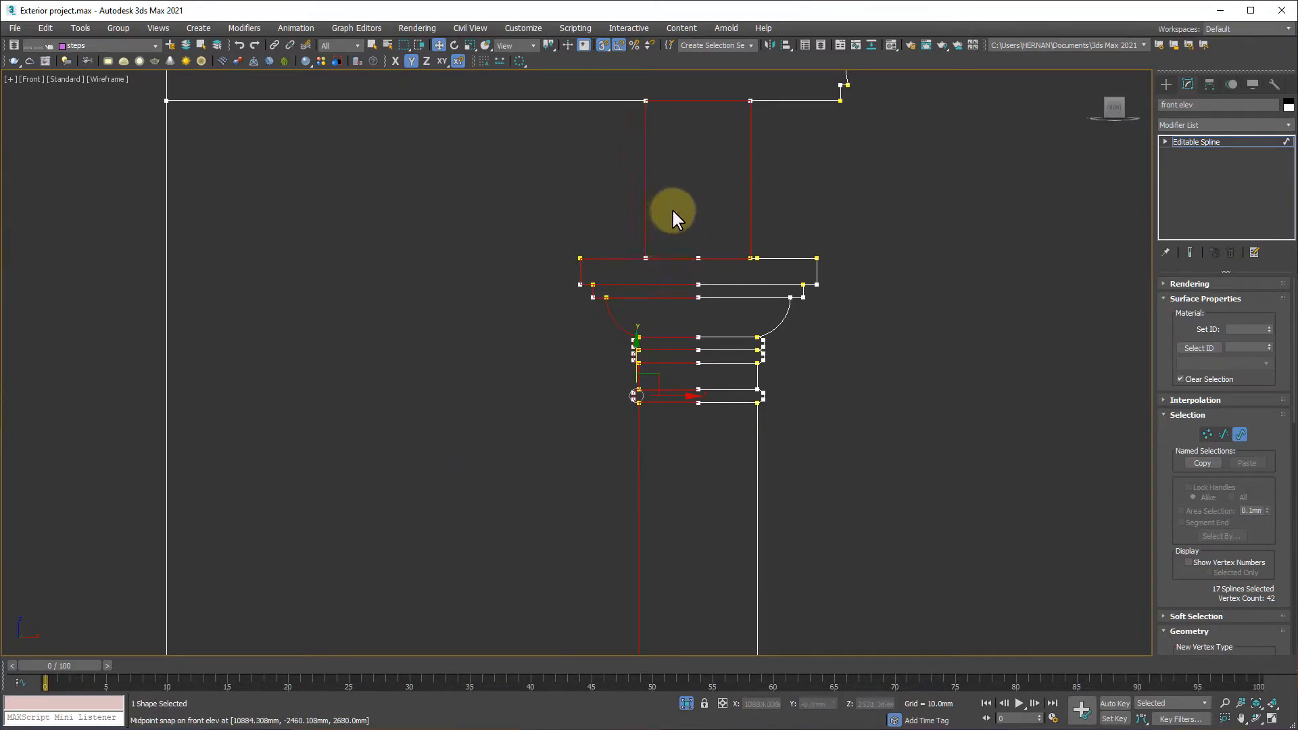
Clear the current spline selection and select the left-half splines of the capital's upper slabs and curved moulding
{"action": "left_click", "coordinate": [961, 380]}
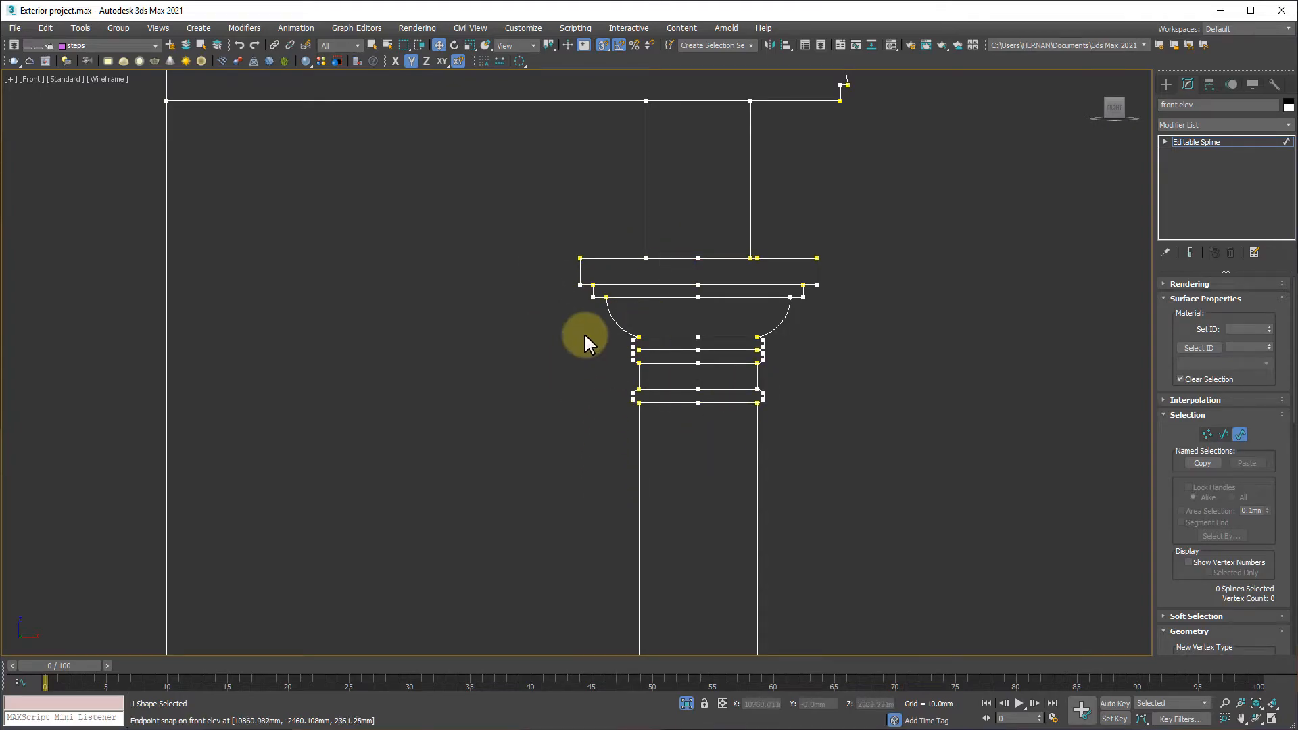
{"action": "scroll", "coordinate": [672, 335], "scroll_direction": "up", "scroll_amount": 5}
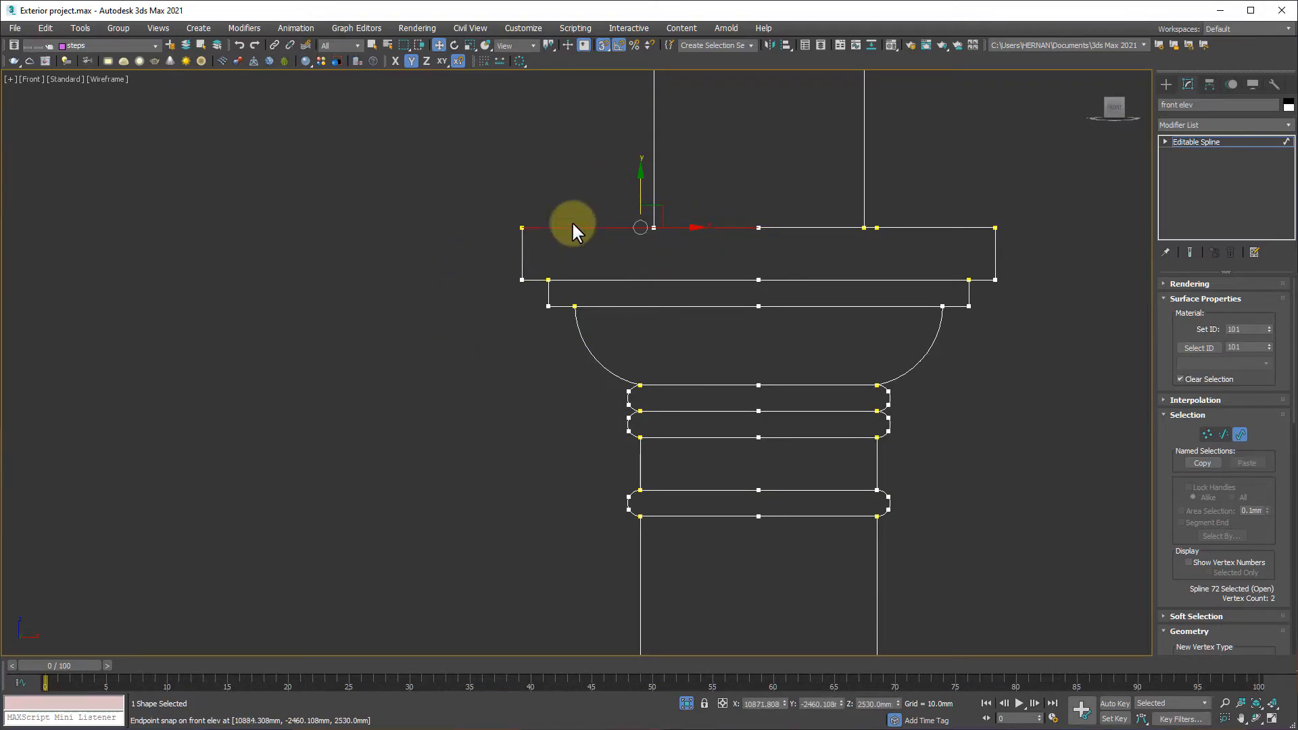
{"action": "middle_click_drag", "start_coordinate": [544, 278], "coordinate": [648, 242]}
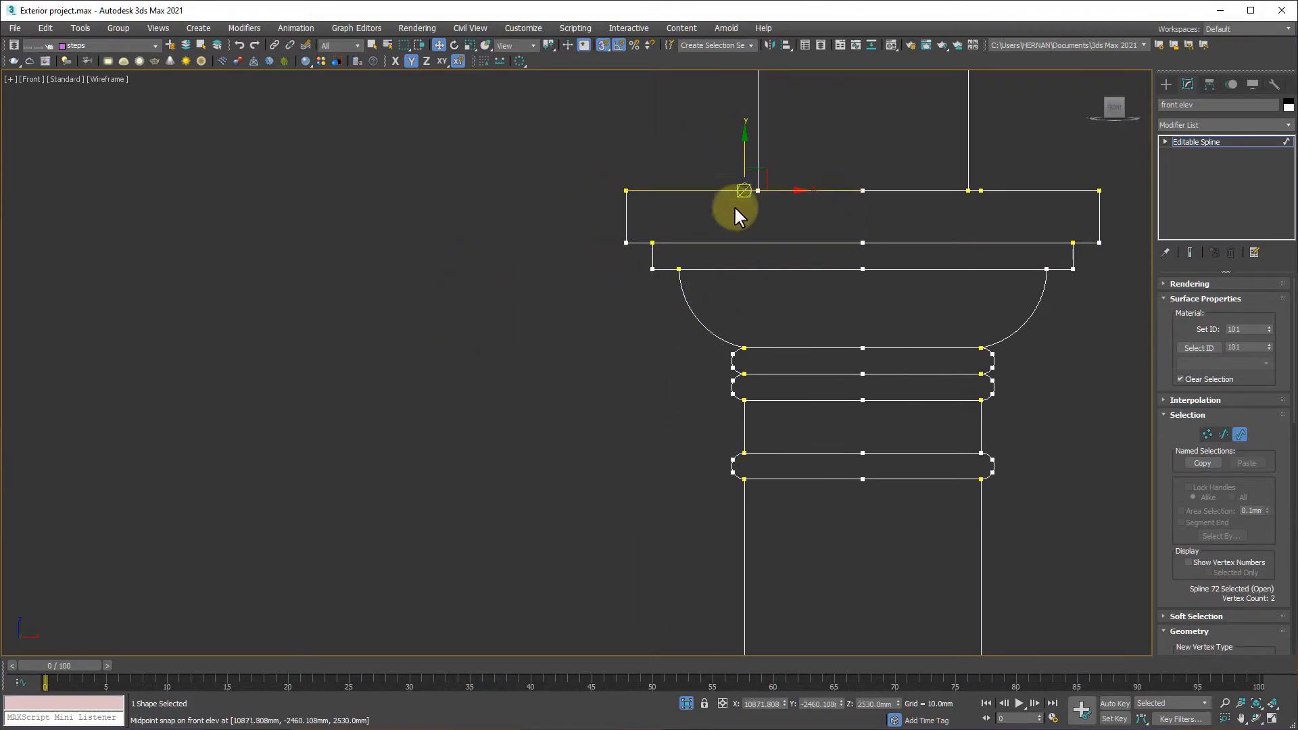
{"action": "left_click_drag", "start_coordinate": [626, 218], "coordinate": [651, 257]}
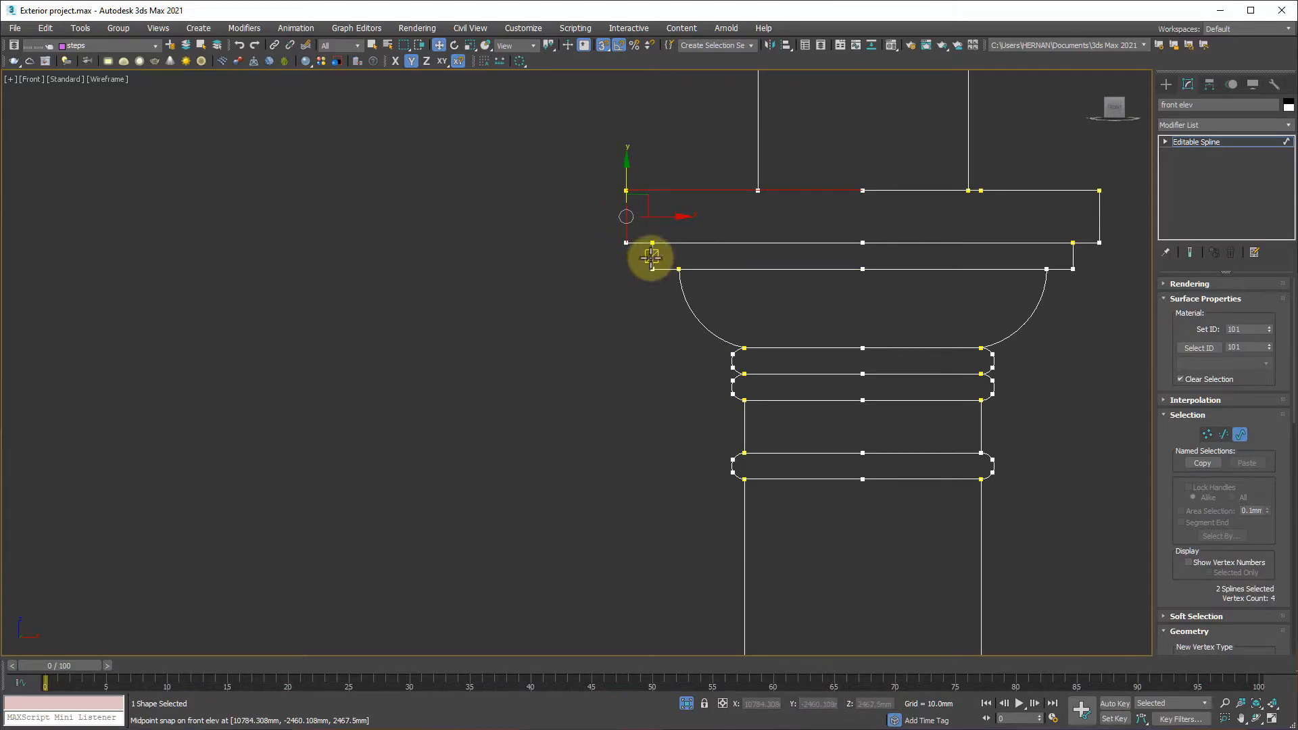
{"action": "left_click", "coordinate": [646, 243], "text": "ctrl"}
{"action": "left_click", "coordinate": [686, 299], "text": "ctrl"}
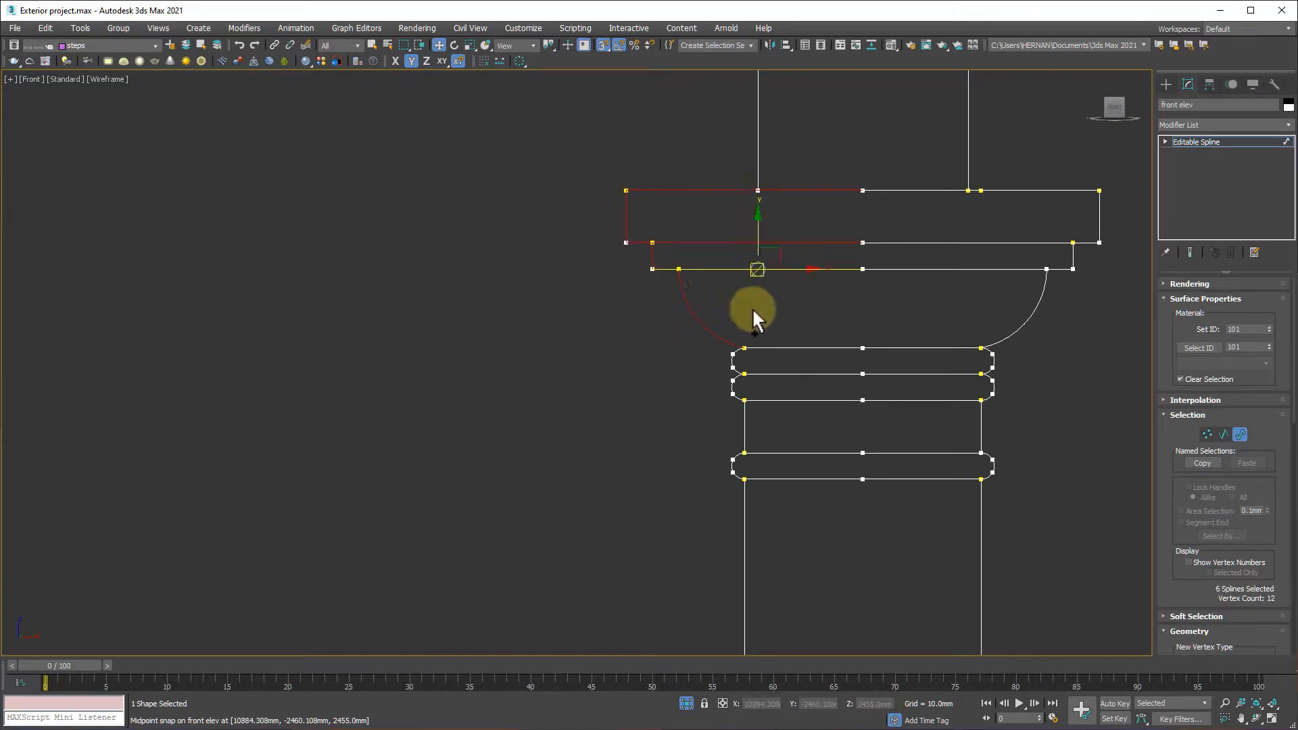
Add the left-side splines of the capital's small rounded rings and the shaft's left edge to the selection
{"action": "scroll", "coordinate": [751, 391], "scroll_direction": "up", "scroll_amount": 10}
{"action": "left_click", "coordinate": [536, 261], "text": "ctrl"}
{"action": "scroll", "coordinate": [639, 409], "scroll_direction": "down", "scroll_amount": 9}
{"action": "scroll", "coordinate": [650, 440], "scroll_direction": "up", "scroll_amount": 5}
{"action": "left_click", "coordinate": [579, 340], "text": "ctrl"}
{"action": "left_click", "coordinate": [592, 417], "text": "ctrl"}
{"action": "scroll", "coordinate": [678, 444], "scroll_direction": "down", "scroll_amount": 6}
{"action": "scroll", "coordinate": [698, 525], "scroll_direction": "up", "scroll_amount": 10}
{"action": "middle_click_drag", "start_coordinate": [698, 524], "coordinate": [716, 155]}
{"action": "scroll", "coordinate": [699, 488], "scroll_direction": "down", "scroll_amount": 5}
{"action": "scroll", "coordinate": [683, 318], "scroll_direction": "up", "scroll_amount": 6}
{"action": "middle_click_drag", "start_coordinate": [697, 459], "coordinate": [657, 507]}
{"action": "scroll", "coordinate": [639, 238], "scroll_direction": "down", "scroll_amount": 3}
{"action": "scroll", "coordinate": [639, 238], "scroll_direction": "up", "scroll_amount": 4}
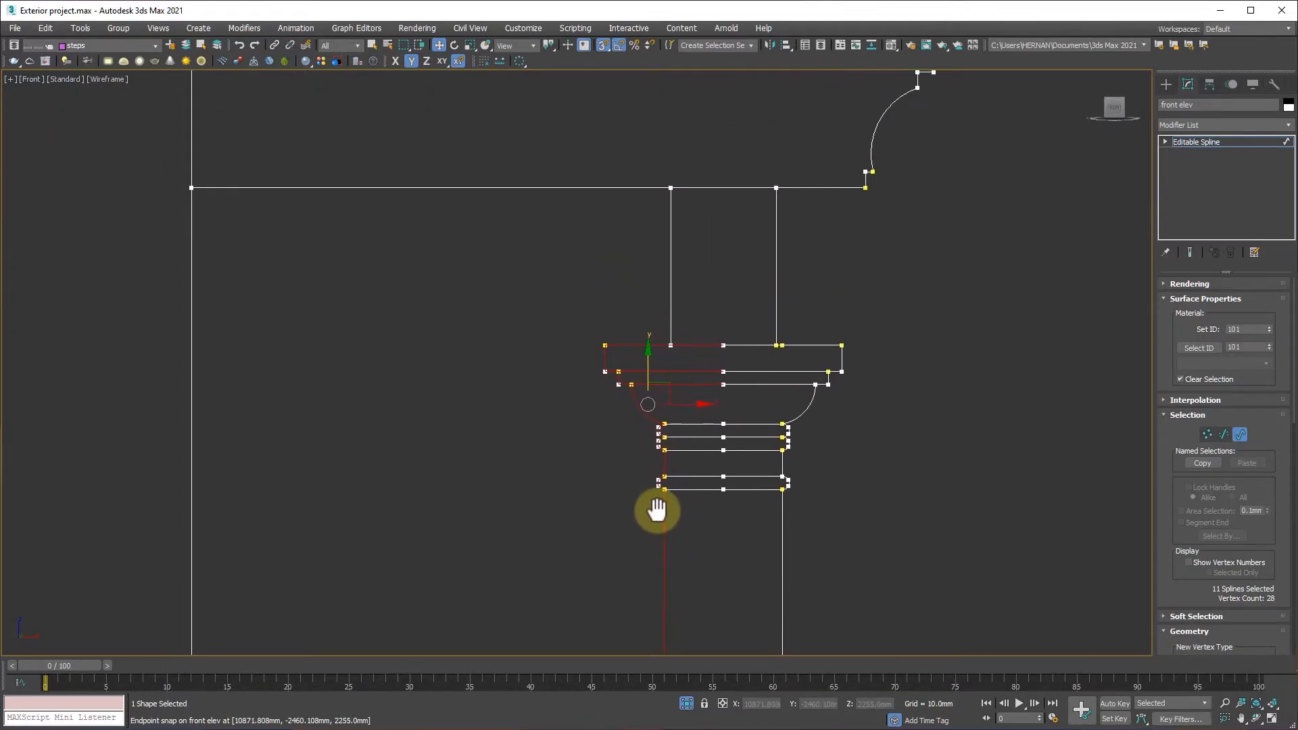
Add the rectangular block spline above the capital to the selection
{"action": "middle_click_drag", "start_coordinate": [559, 263], "coordinate": [840, 394]}
{"action": "scroll", "coordinate": [755, 275], "scroll_direction": "down", "scroll_amount": 10}
{"action": "scroll", "coordinate": [223, 373], "scroll_direction": "up", "scroll_amount": 6}
{"action": "scroll", "coordinate": [412, 423], "scroll_direction": "down", "scroll_amount": 8}
{"action": "scroll", "coordinate": [348, 435], "scroll_direction": "up", "scroll_amount": 8}
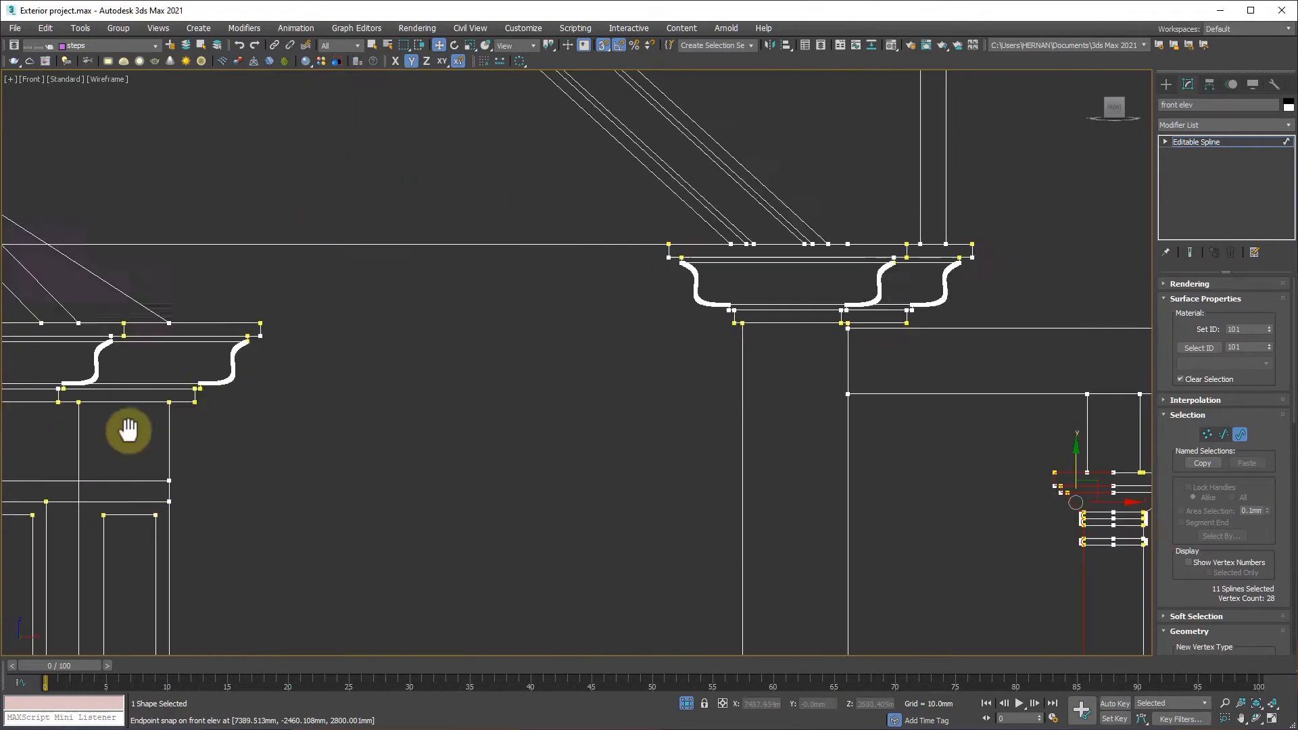
{"action": "middle_click_drag", "start_coordinate": [1174, 492], "coordinate": [711, 380]}
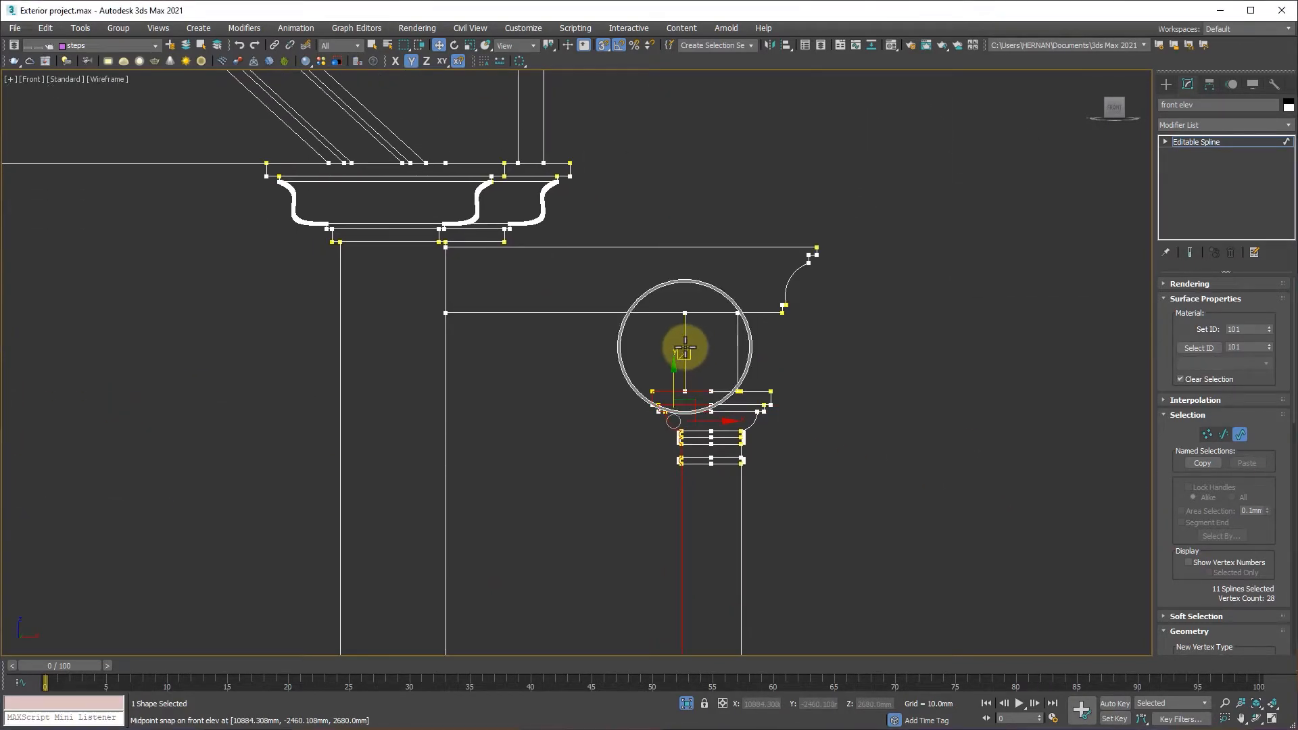
{"action": "left_click", "coordinate": [685, 348], "text": "ctrl"}
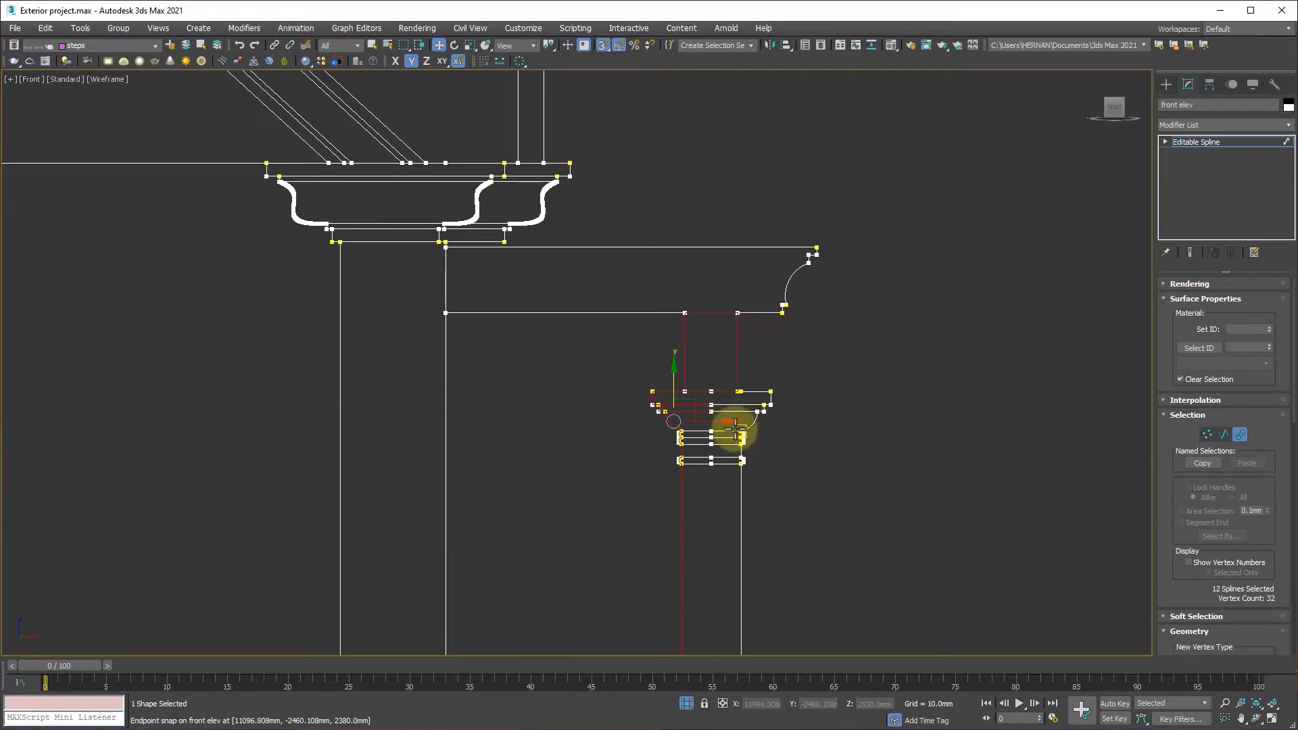
In the perspective view, copy the selected column splines about 1058 mm along the Y axis, out in front of the elevation
{"action": "scroll", "coordinate": [727, 425], "scroll_direction": "down", "scroll_amount": 2}
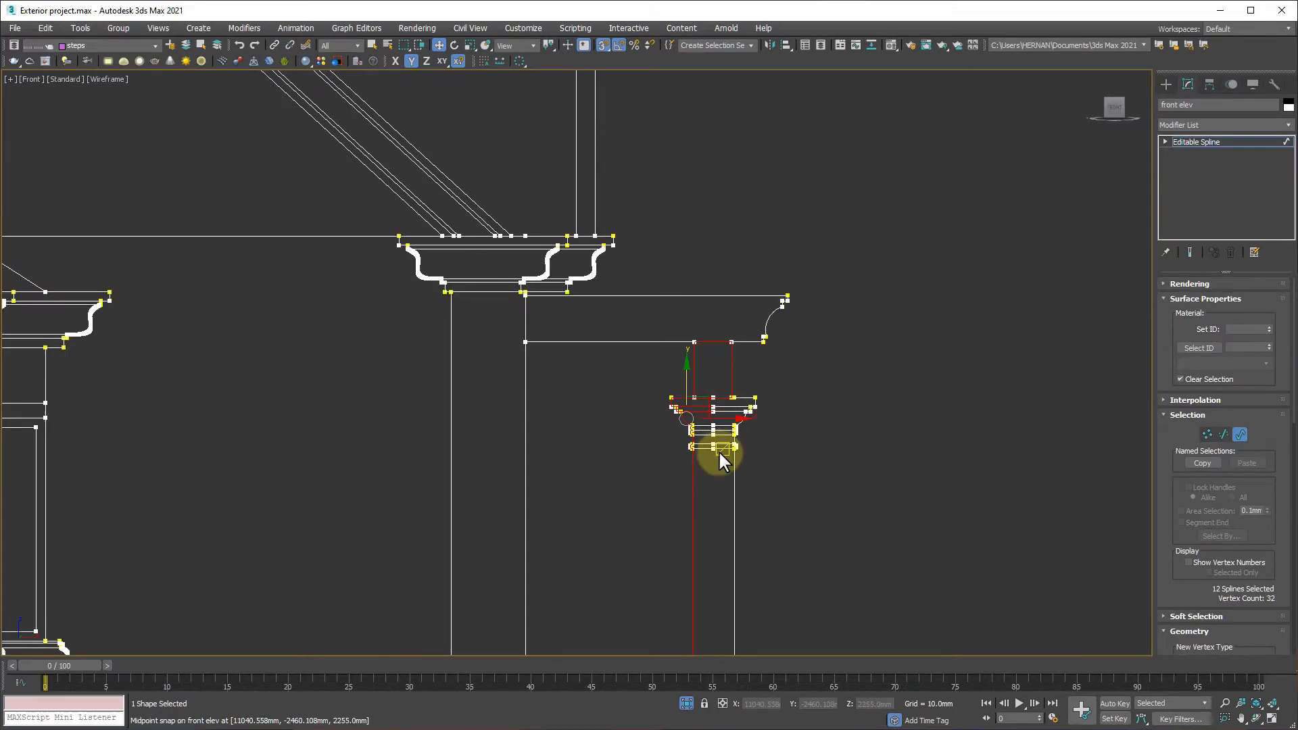
{"action": "key", "text": "p"}
{"action": "scroll", "coordinate": [712, 439], "scroll_direction": "up", "scroll_amount": 5}
{"action": "middle_click_drag", "start_coordinate": [695, 483], "coordinate": [579, 400], "text": "alt"}
{"action": "scroll", "coordinate": [565, 392], "scroll_direction": "up", "scroll_amount": 3}
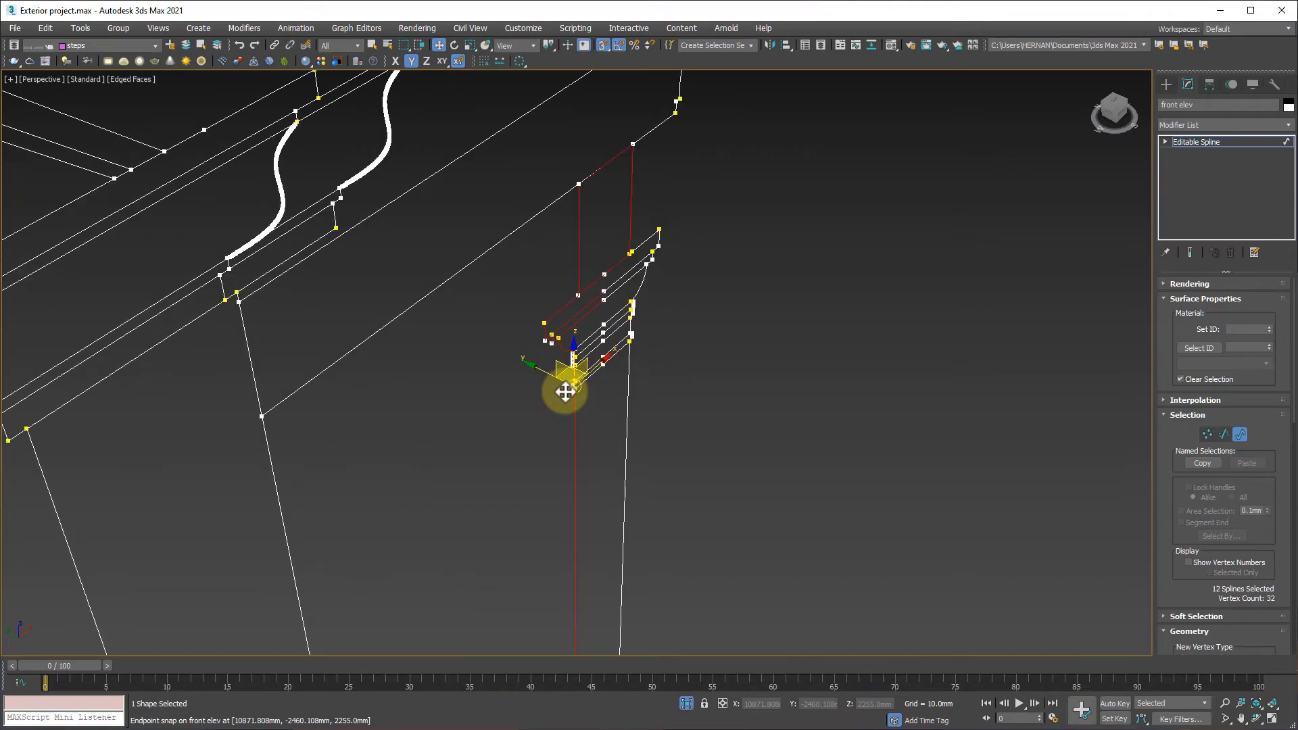
{"action": "left_click", "coordinate": [563, 326]}
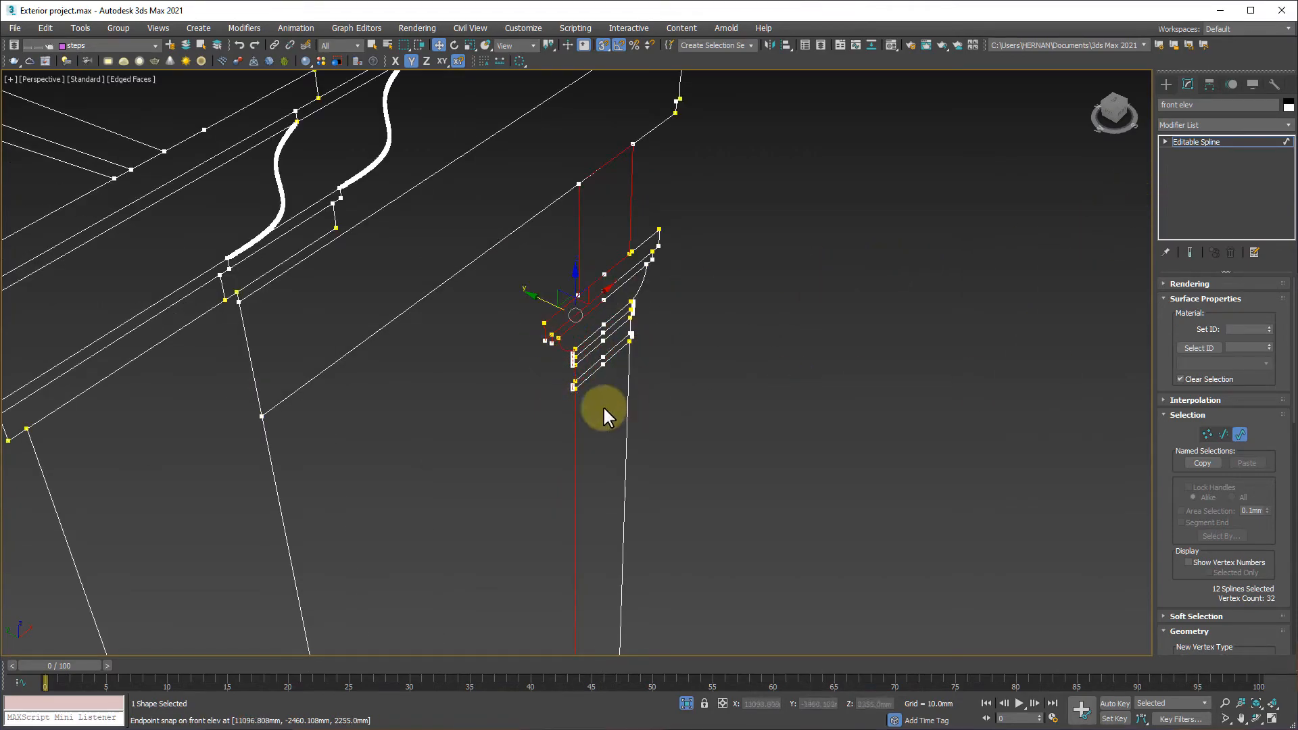
{"action": "middle_click_drag", "start_coordinate": [512, 466], "coordinate": [515, 428], "text": "alt"}
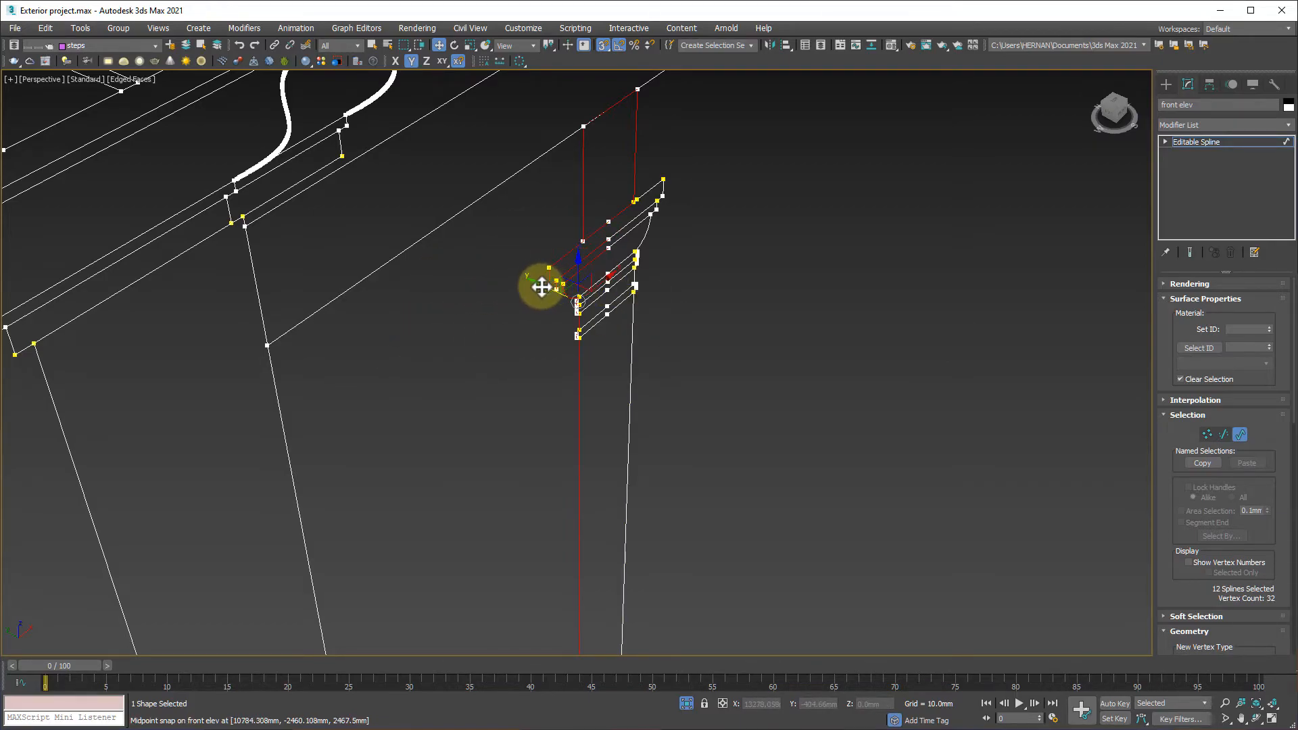
{"action": "left_click_drag", "start_coordinate": [541, 287], "coordinate": [1023, 561], "text": "shift"}
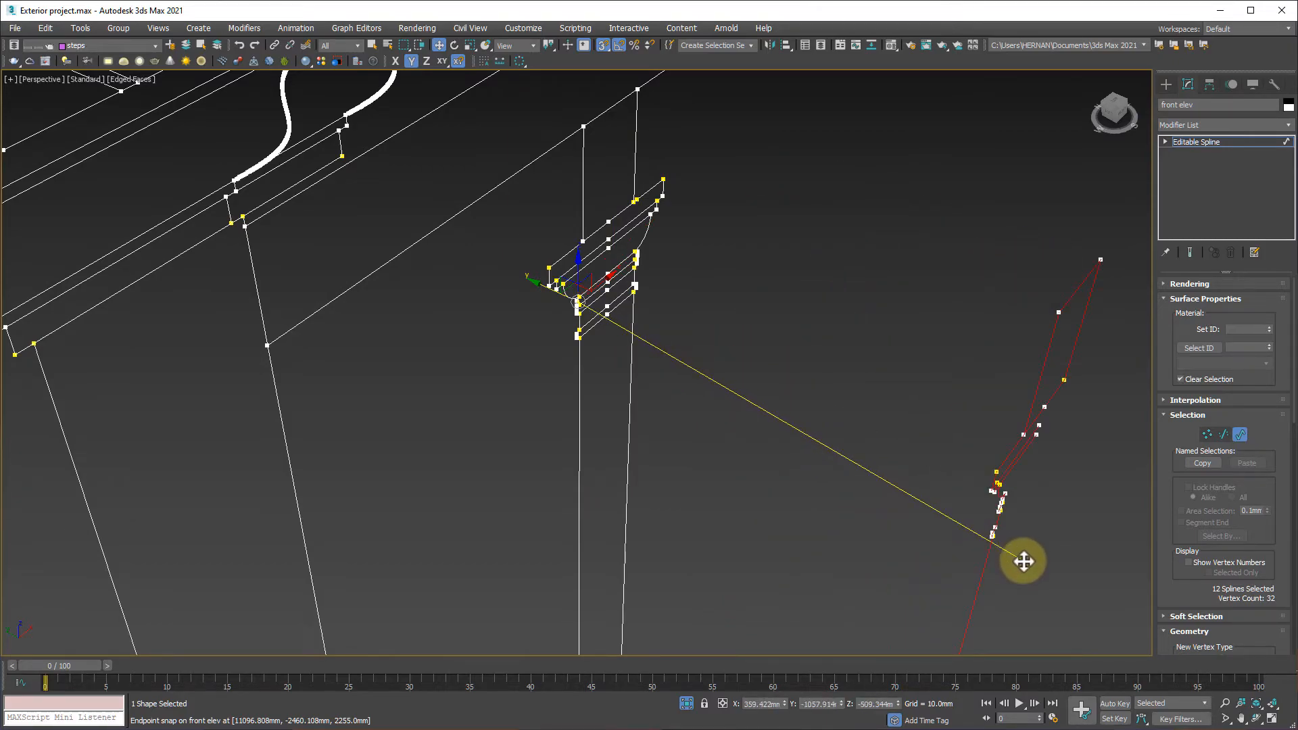
Examine the copied column profile standing in front of the original elevation
{"action": "middle_click_drag", "start_coordinate": [948, 579], "coordinate": [798, 430]}
{"action": "middle_click_drag", "start_coordinate": [809, 483], "coordinate": [618, 284], "text": "alt"}
{"action": "scroll", "coordinate": [737, 445], "scroll_direction": "down", "scroll_amount": 4}
{"action": "middle_click_drag", "start_coordinate": [651, 383], "coordinate": [666, 431], "text": "alt"}
{"action": "middle_click_drag", "start_coordinate": [618, 303], "coordinate": [640, 367]}
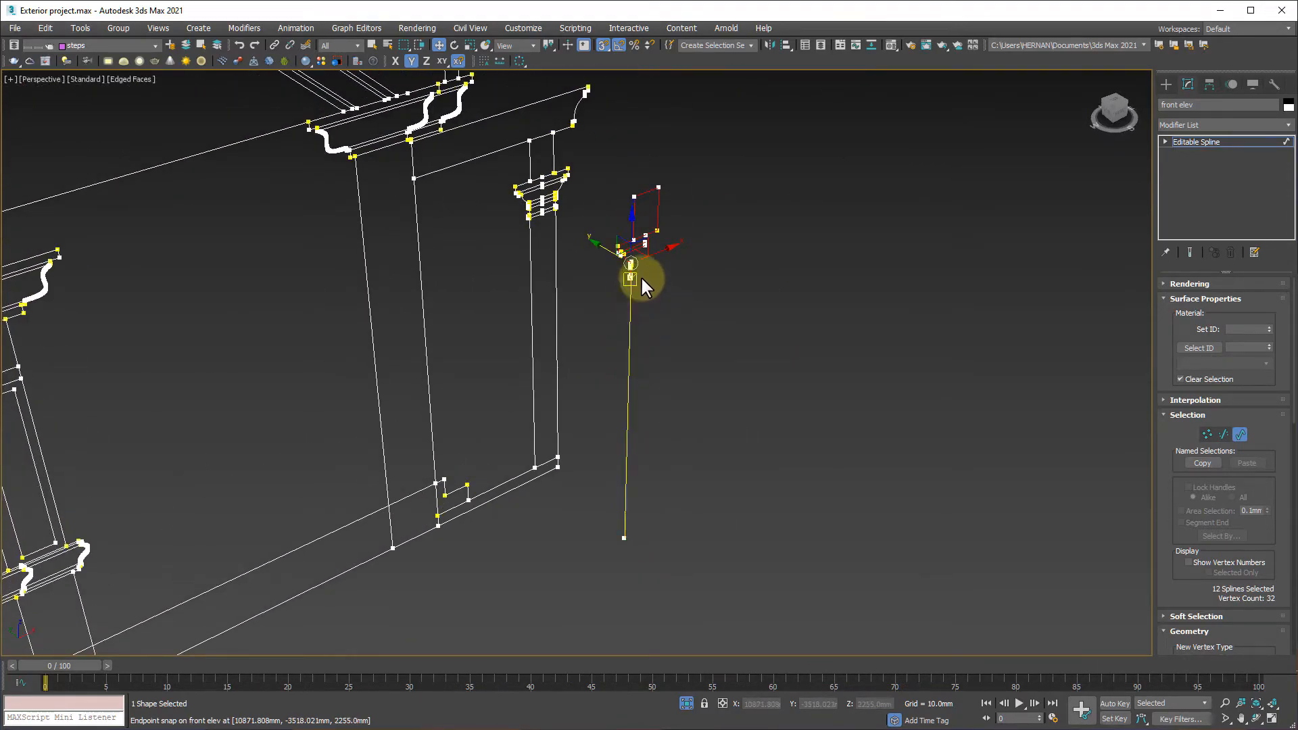
{"action": "left_click", "coordinate": [625, 440]}
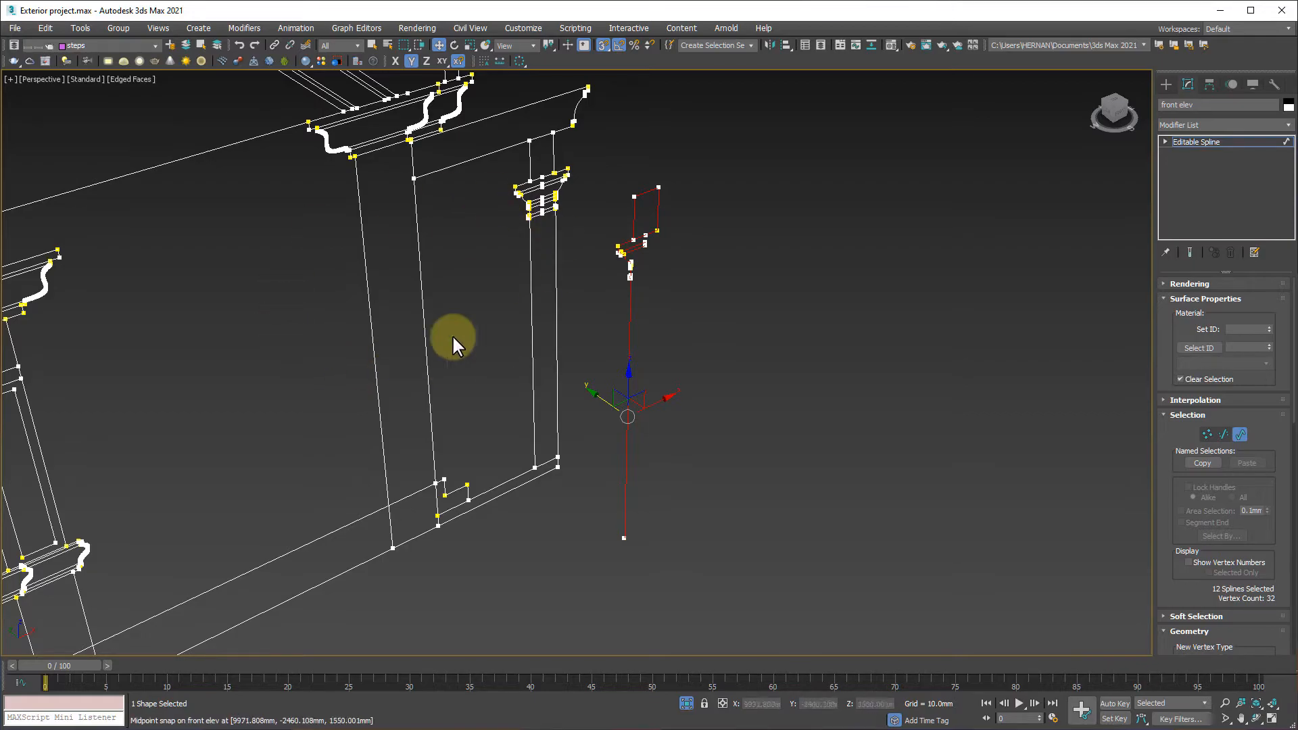
{"action": "middle_click_drag", "start_coordinate": [509, 343], "coordinate": [536, 379]}
{"action": "middle_click_drag", "start_coordinate": [520, 441], "coordinate": [522, 443], "text": "alt"}
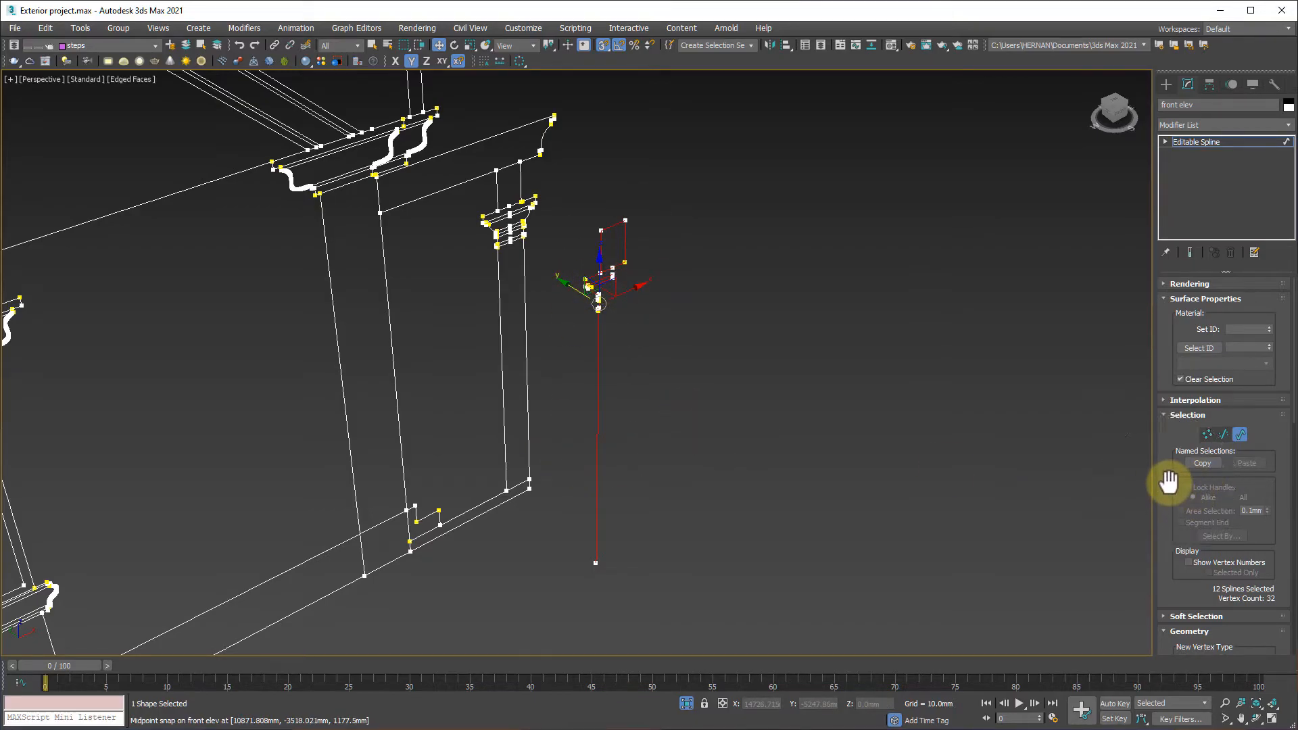
Detach the copied splines as a separate shape named column
{"action": "left_click_drag", "start_coordinate": [1169, 481], "coordinate": [1176, 209]}
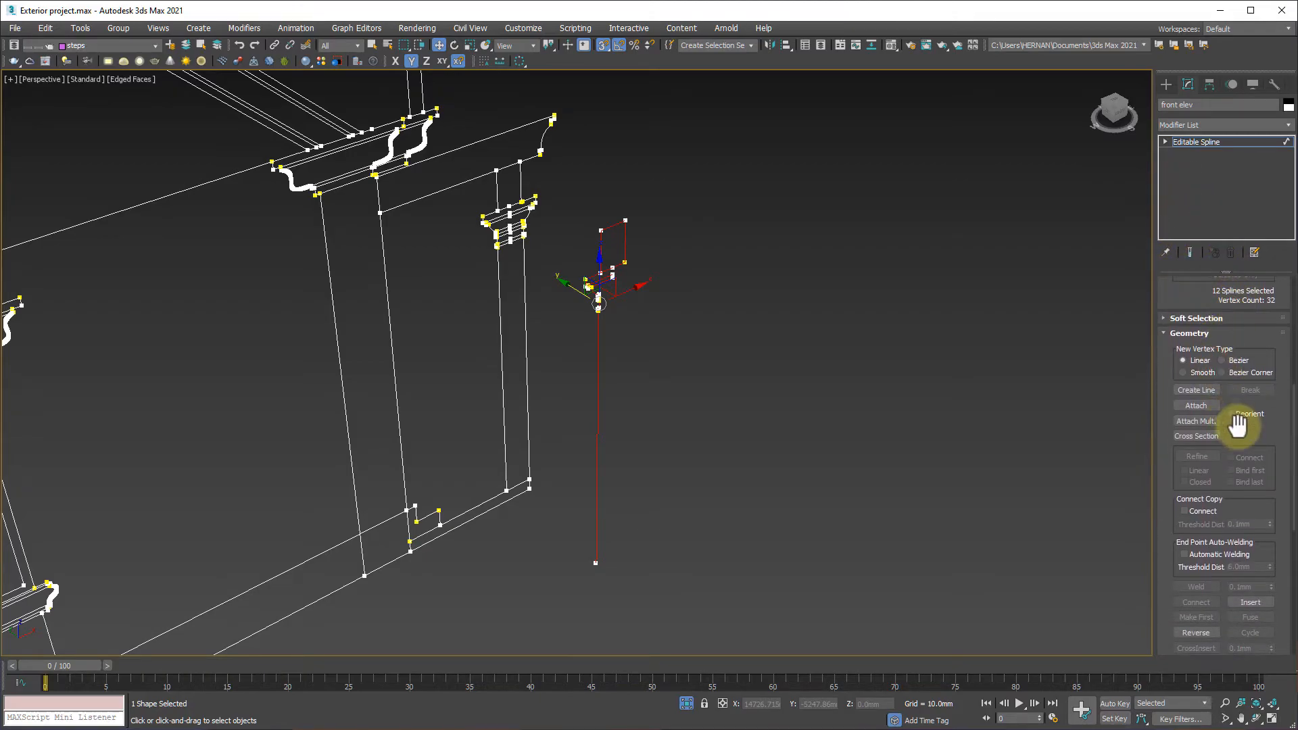
{"action": "left_click_drag", "start_coordinate": [1241, 429], "coordinate": [1238, 95]}
{"action": "key", "text": "ctrl"}
{"action": "key", "text": "ctrl"}
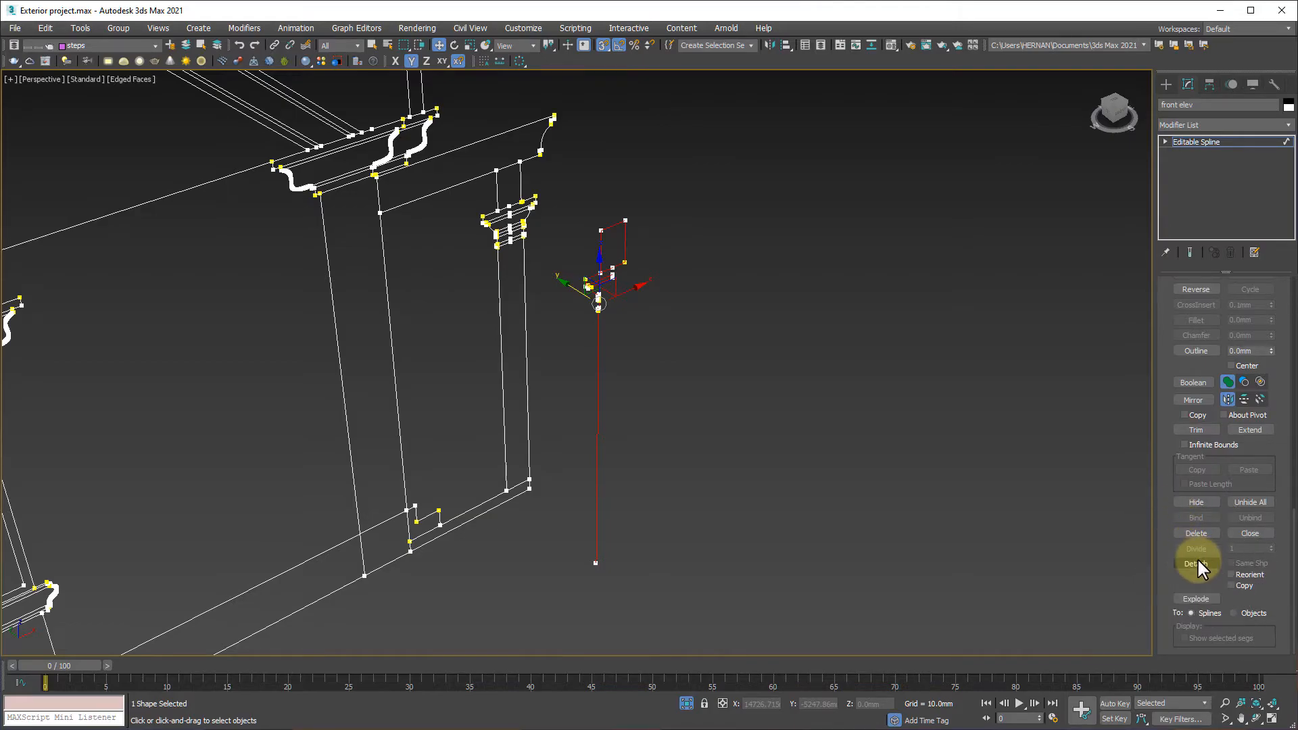
{"action": "left_click", "coordinate": [1195, 563]}
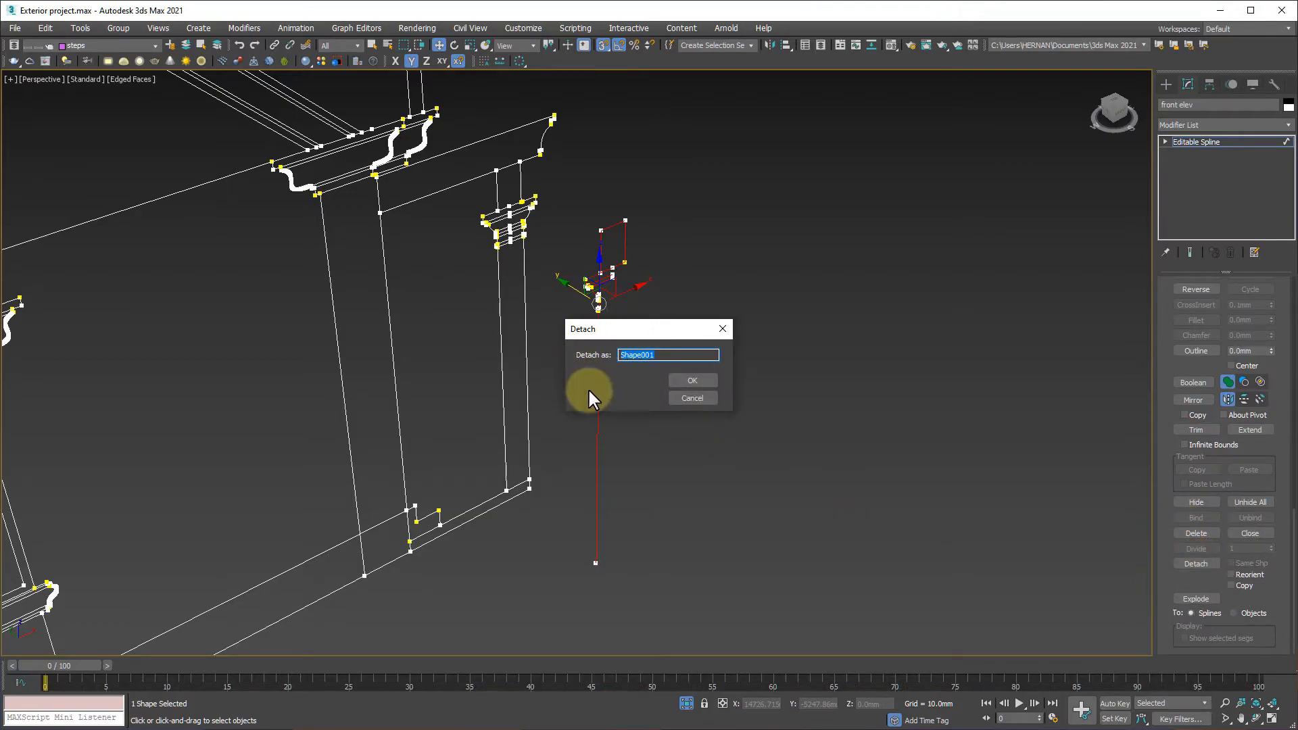
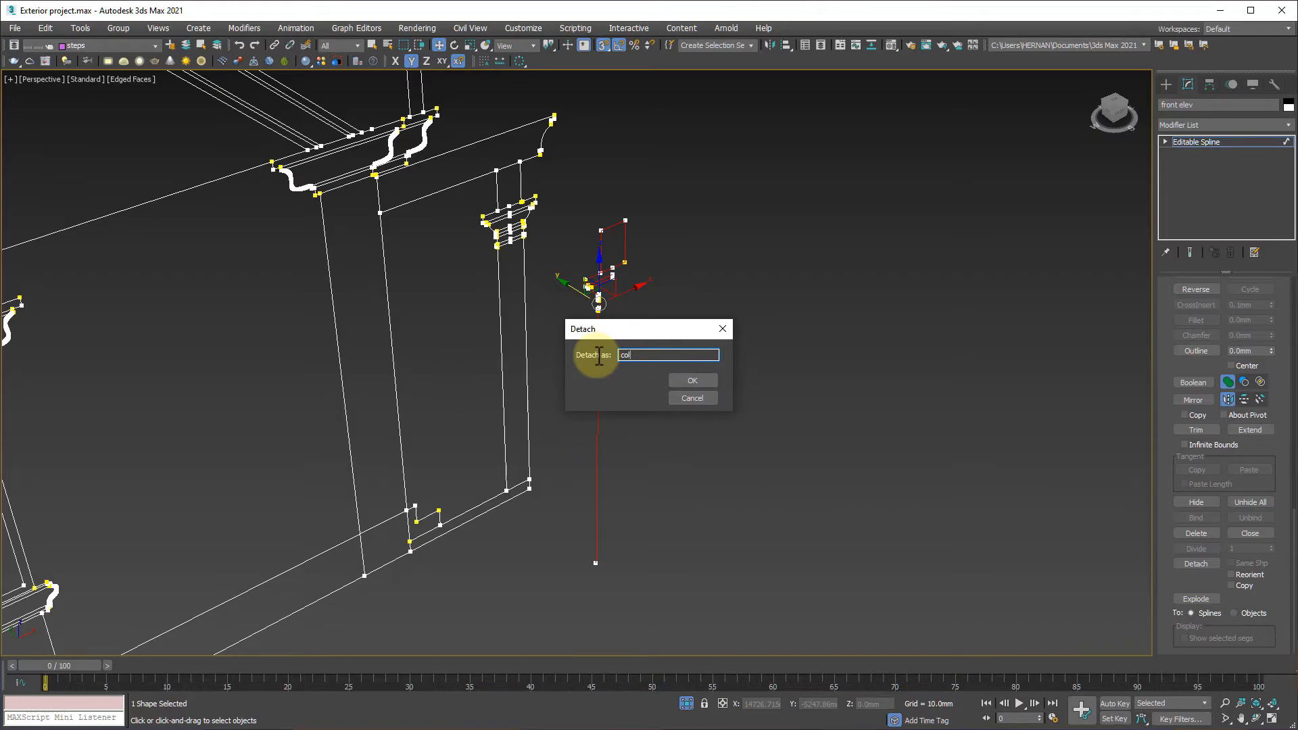
{"action": "left_click", "coordinate": [689, 382]}
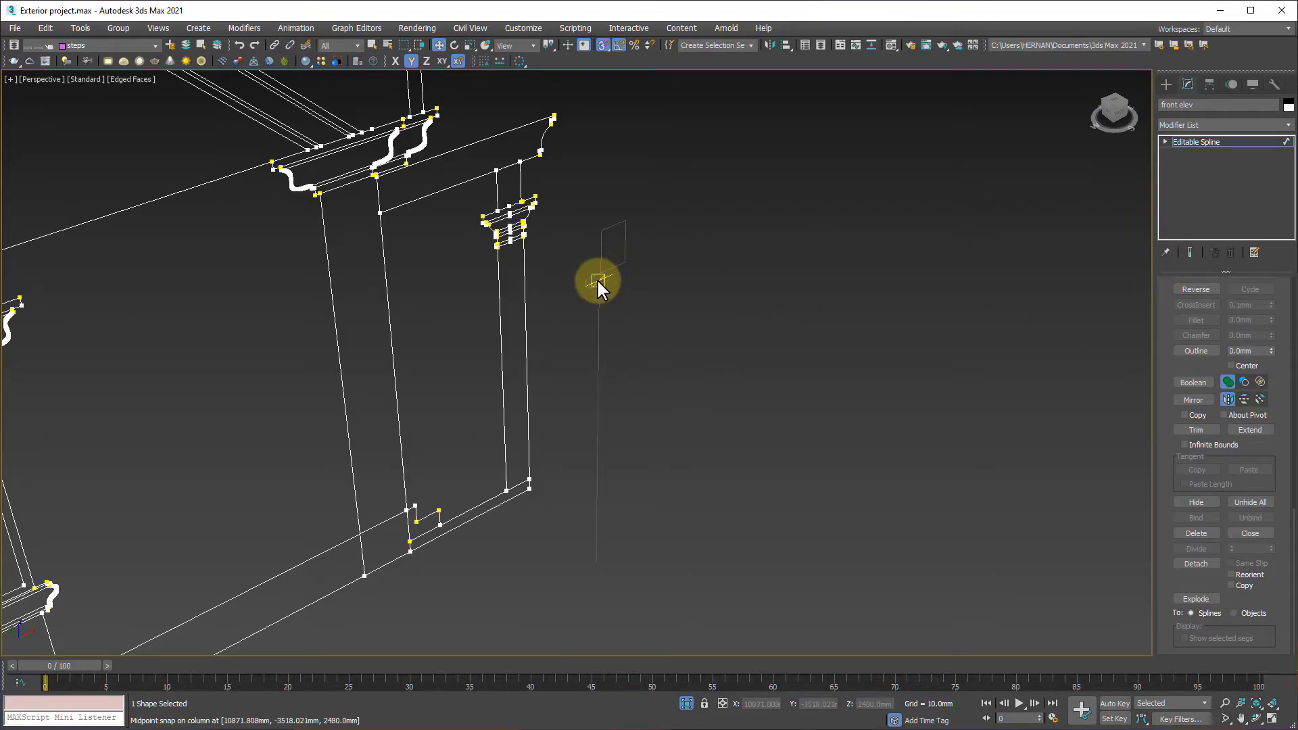
Leave sub-object editing of the front elev shape and select the detached column shape
{"action": "left_click", "coordinate": [1227, 140]}
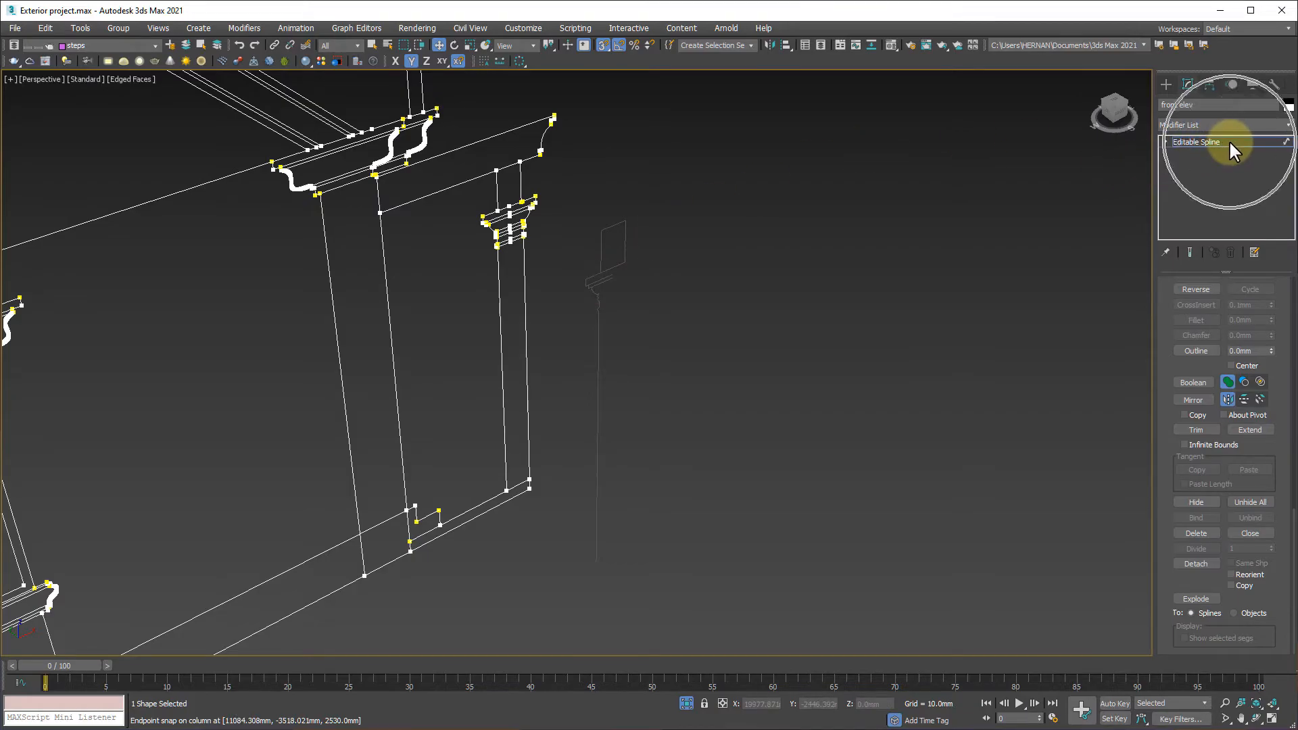
{"action": "left_click", "coordinate": [796, 238]}
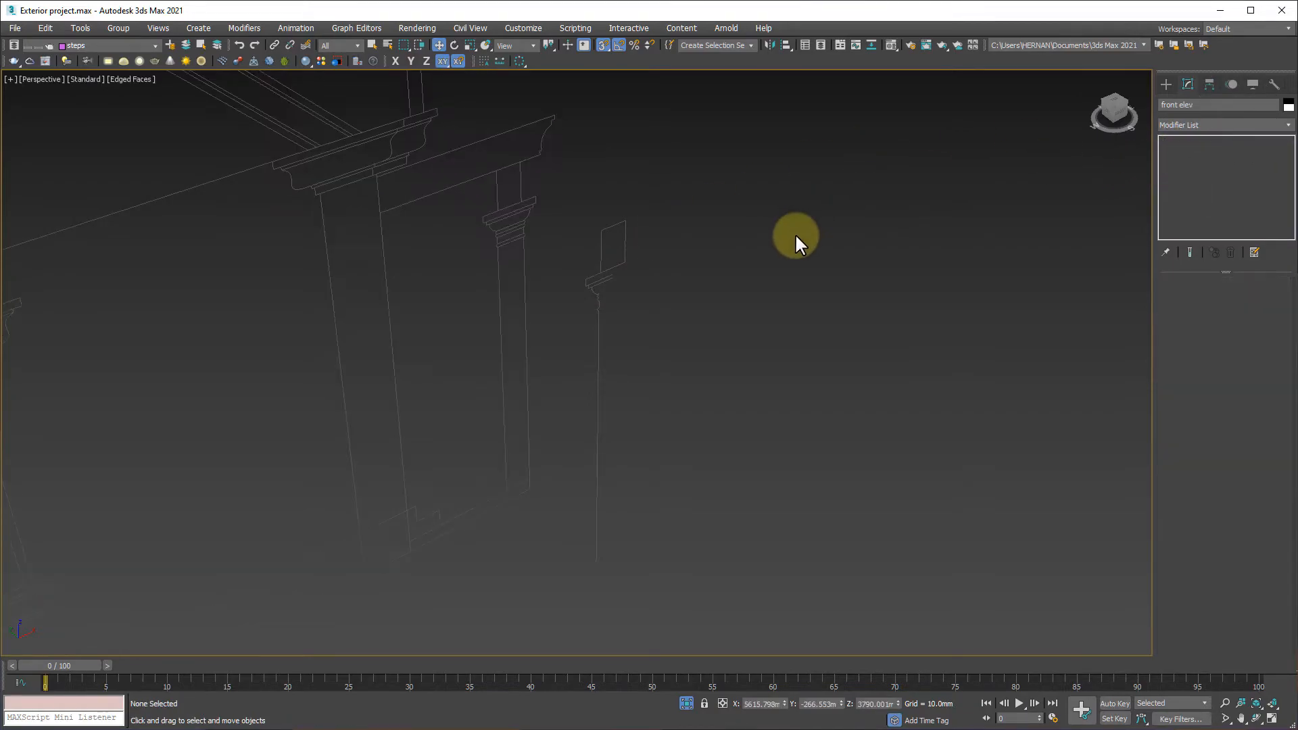
{"action": "left_click", "coordinate": [586, 283]}
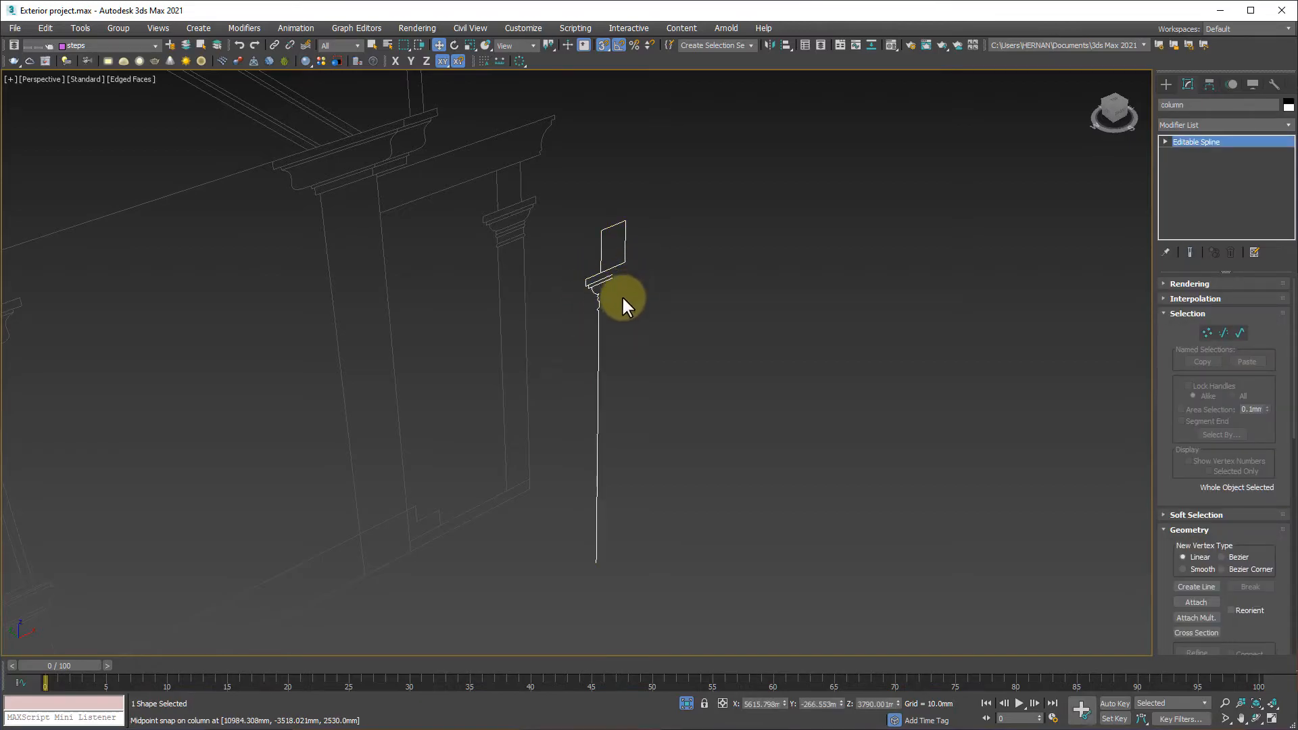
At Vertex level, refine the column's upper rectangle with a new vertex at the midpoint of its top edge
{"action": "scroll", "coordinate": [636, 427], "scroll_direction": "up", "scroll_amount": 10}
{"action": "middle_click_drag", "start_coordinate": [608, 318], "coordinate": [624, 354]}
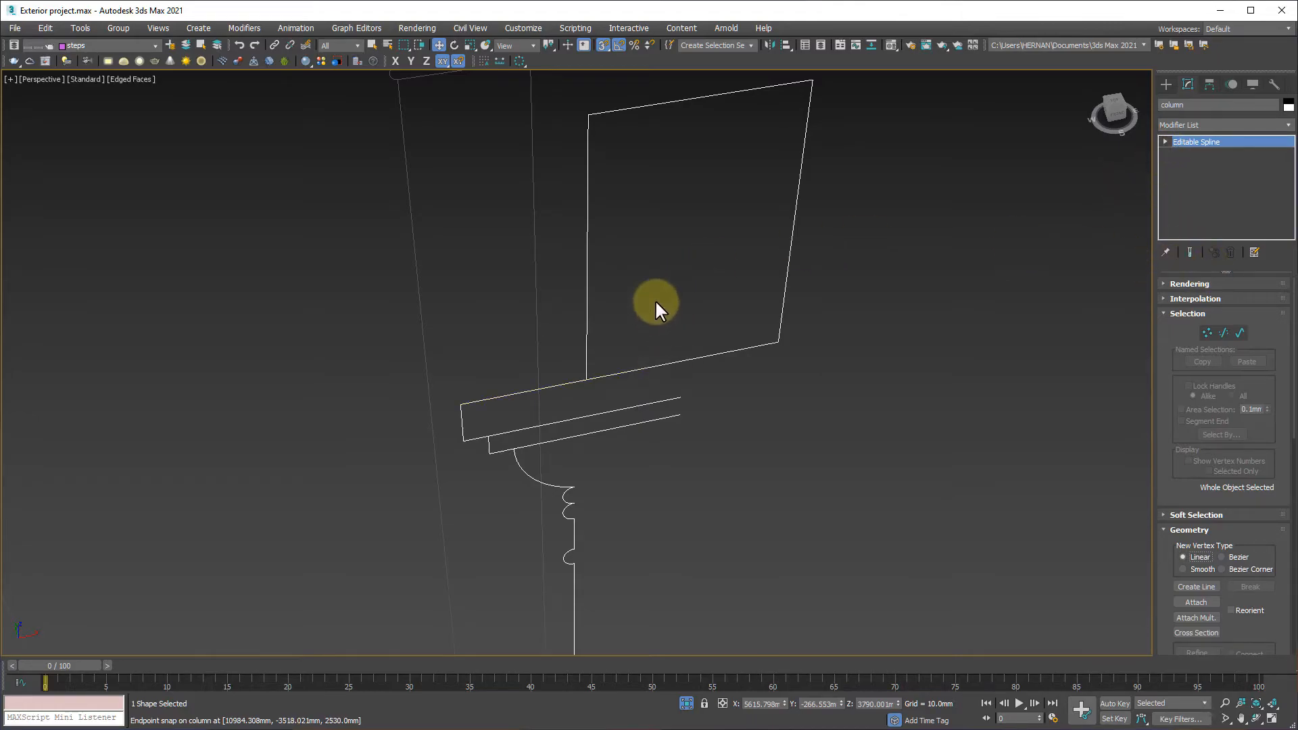
{"action": "left_click", "coordinate": [1224, 333]}
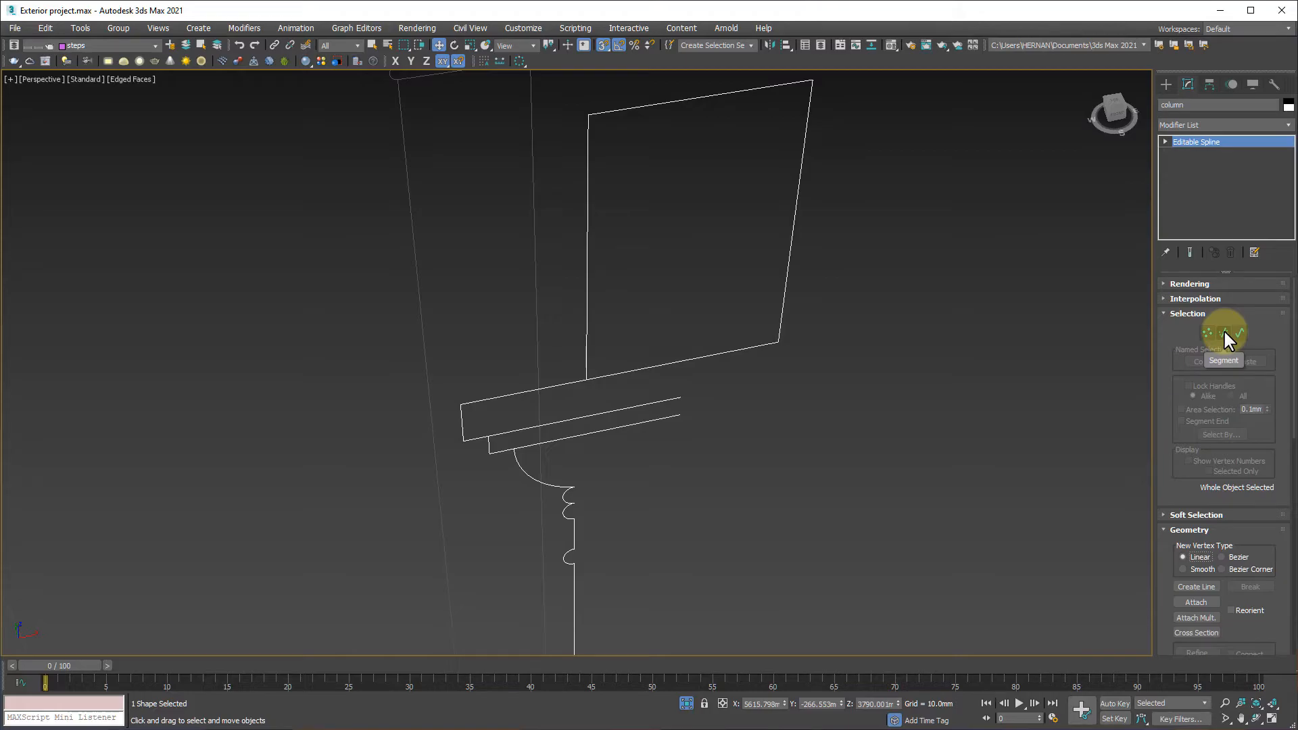
{"action": "left_click", "coordinate": [1206, 334]}
{"action": "middle_click_drag", "start_coordinate": [779, 350], "coordinate": [737, 394]}
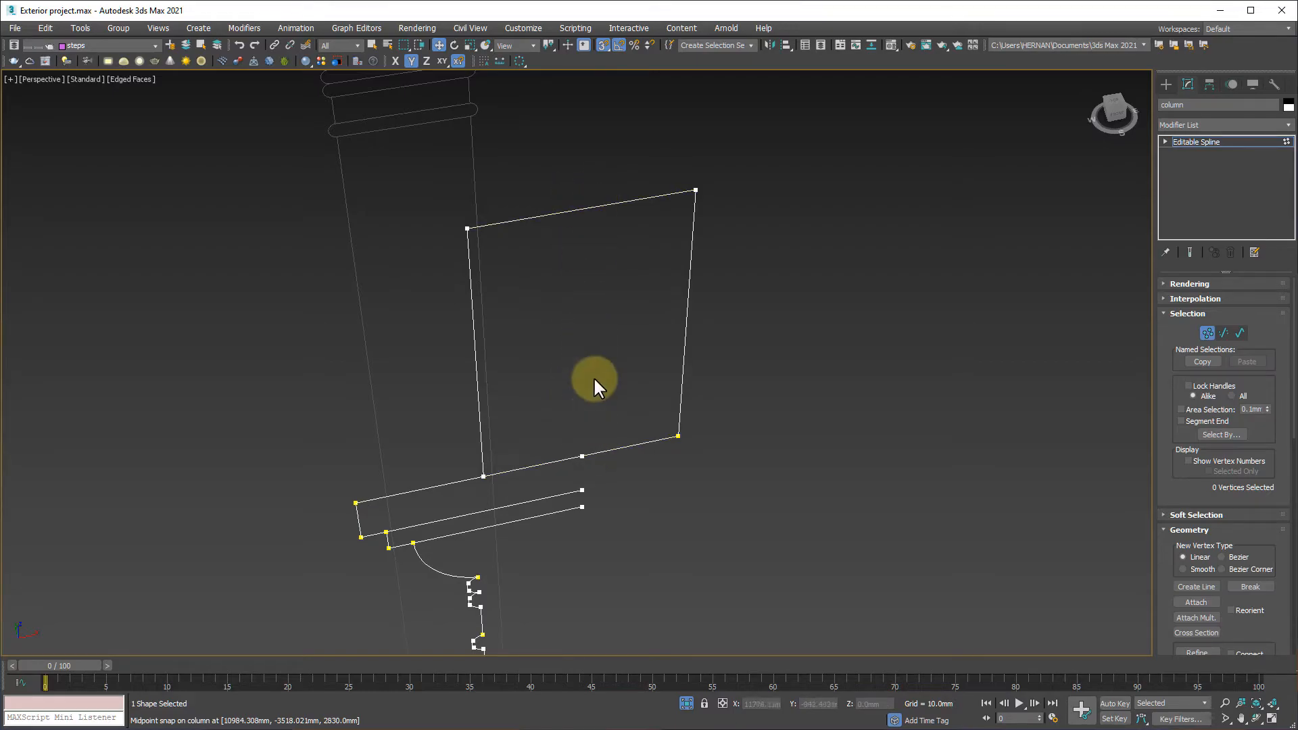
{"action": "left_click_drag", "start_coordinate": [1178, 473], "coordinate": [1179, 212]}
{"action": "left_click", "coordinate": [1196, 377]}
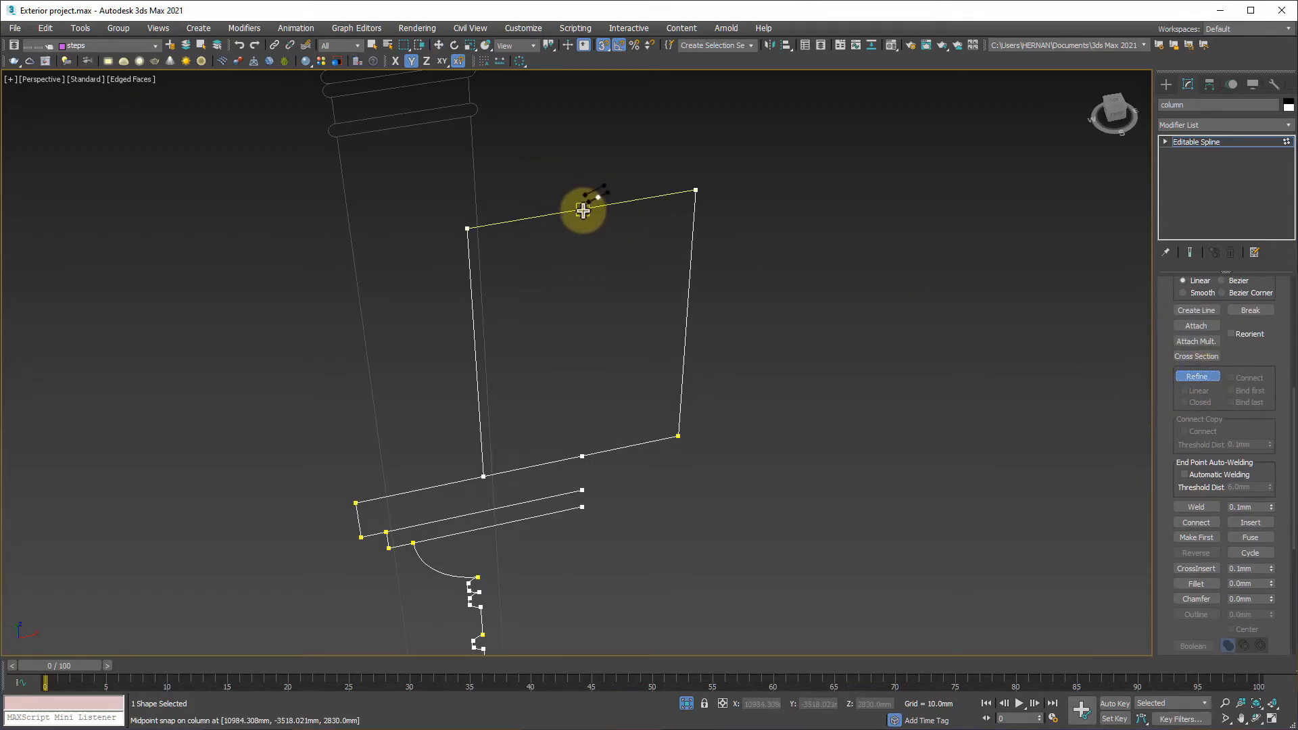
{"action": "left_click", "coordinate": [583, 210]}
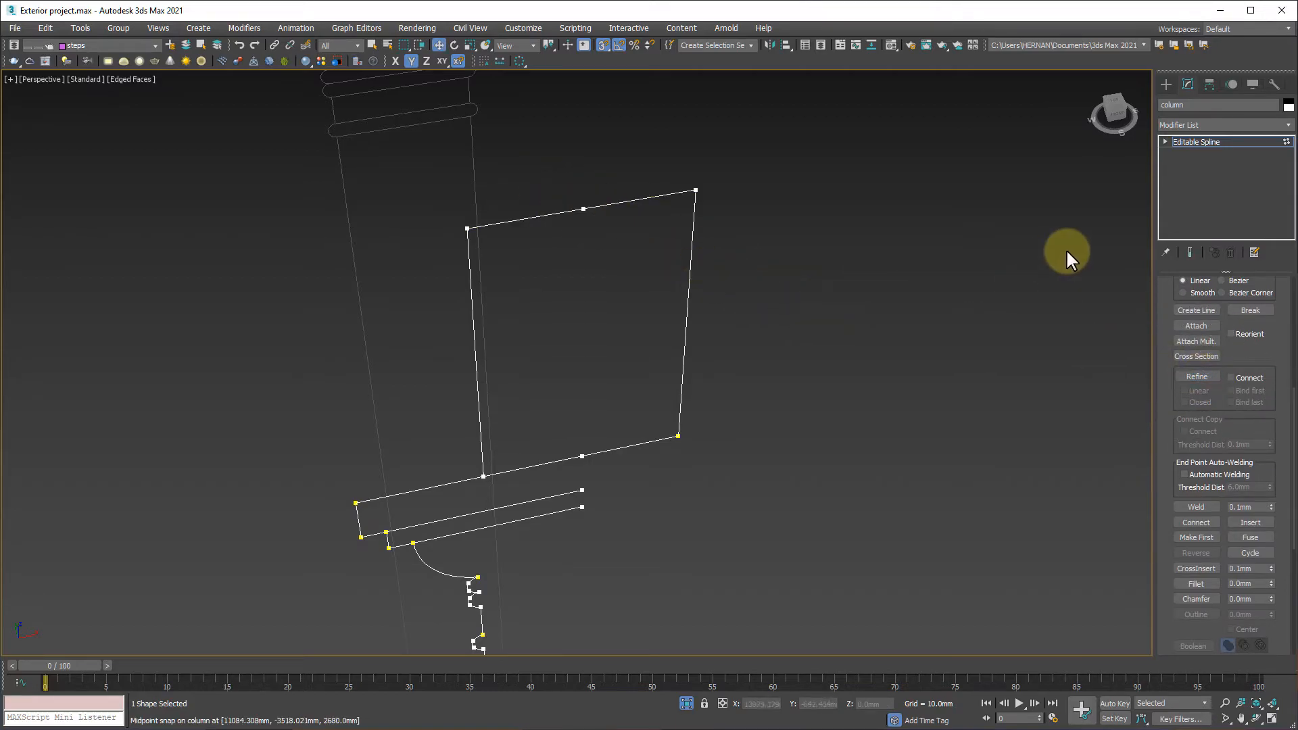
At Segment level, select the lower edge segment of the column's upper rectangle
{"action": "left_click", "coordinate": [1164, 142]}
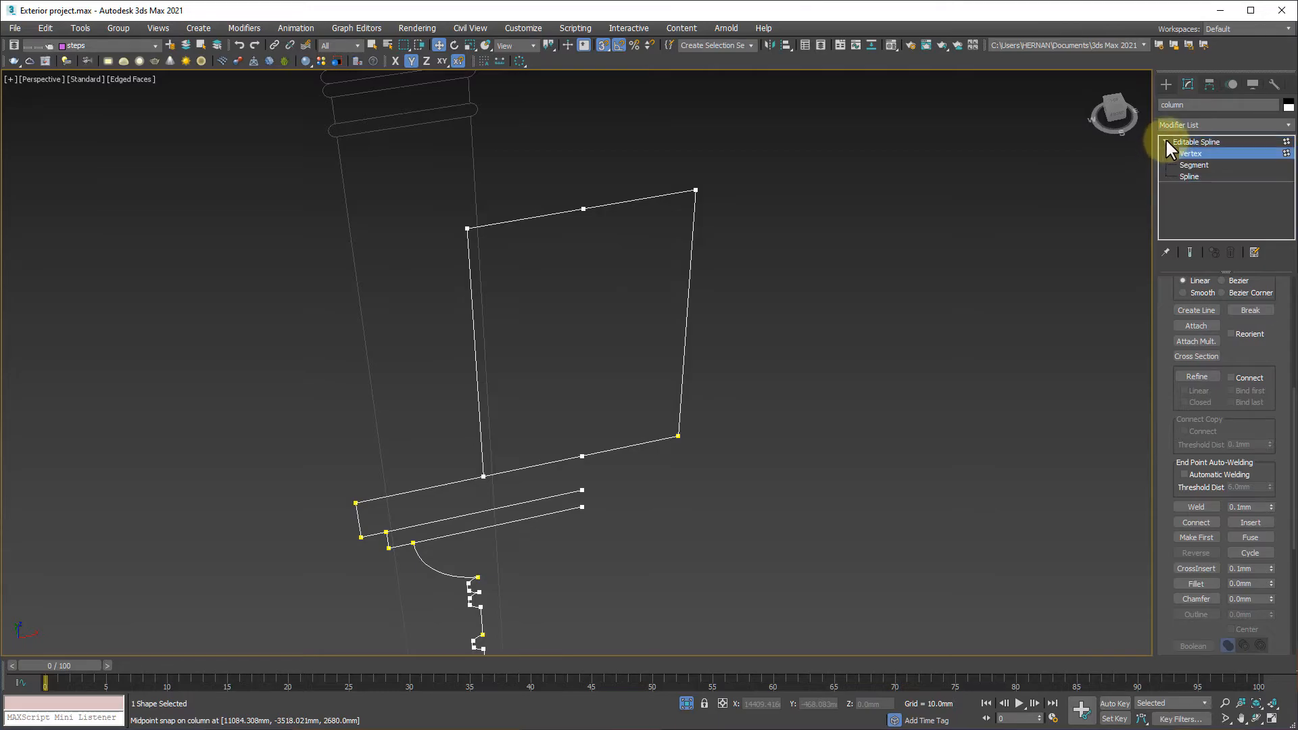
{"action": "left_click", "coordinate": [1191, 165]}
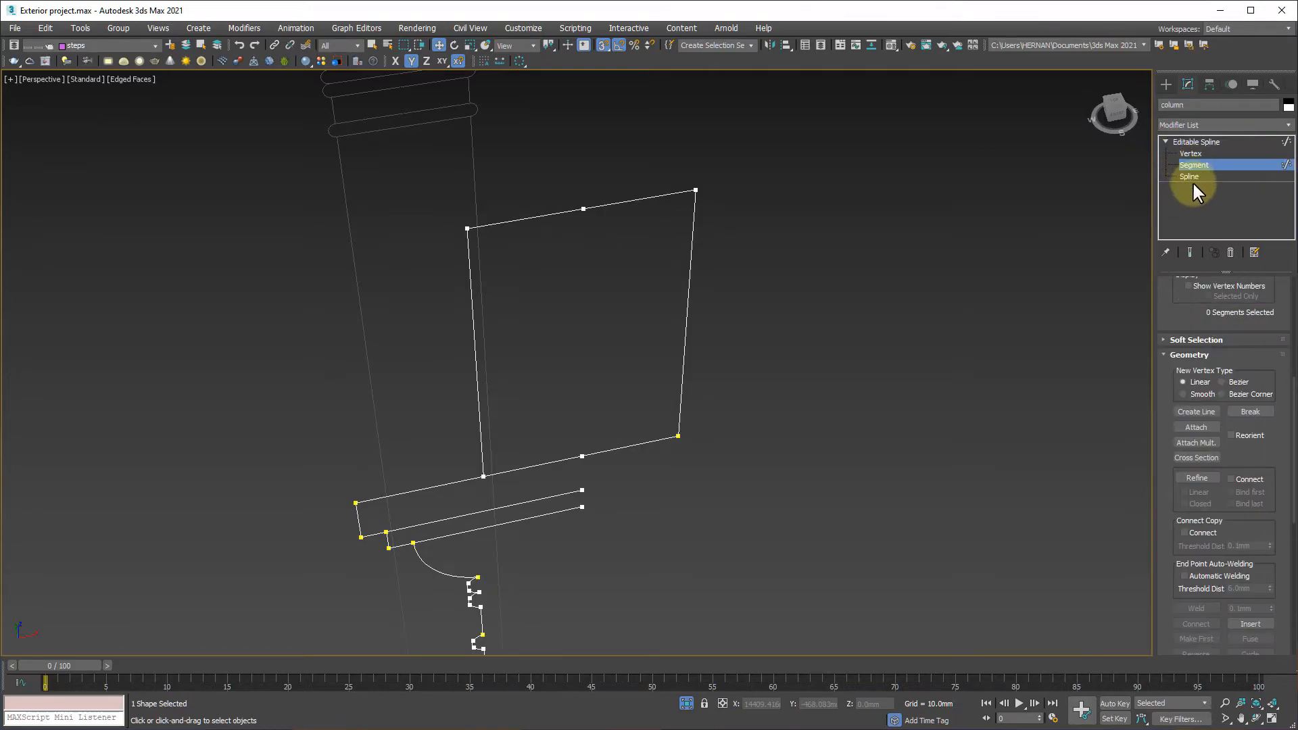
{"action": "left_click_drag", "start_coordinate": [1174, 298], "coordinate": [1188, 643]}
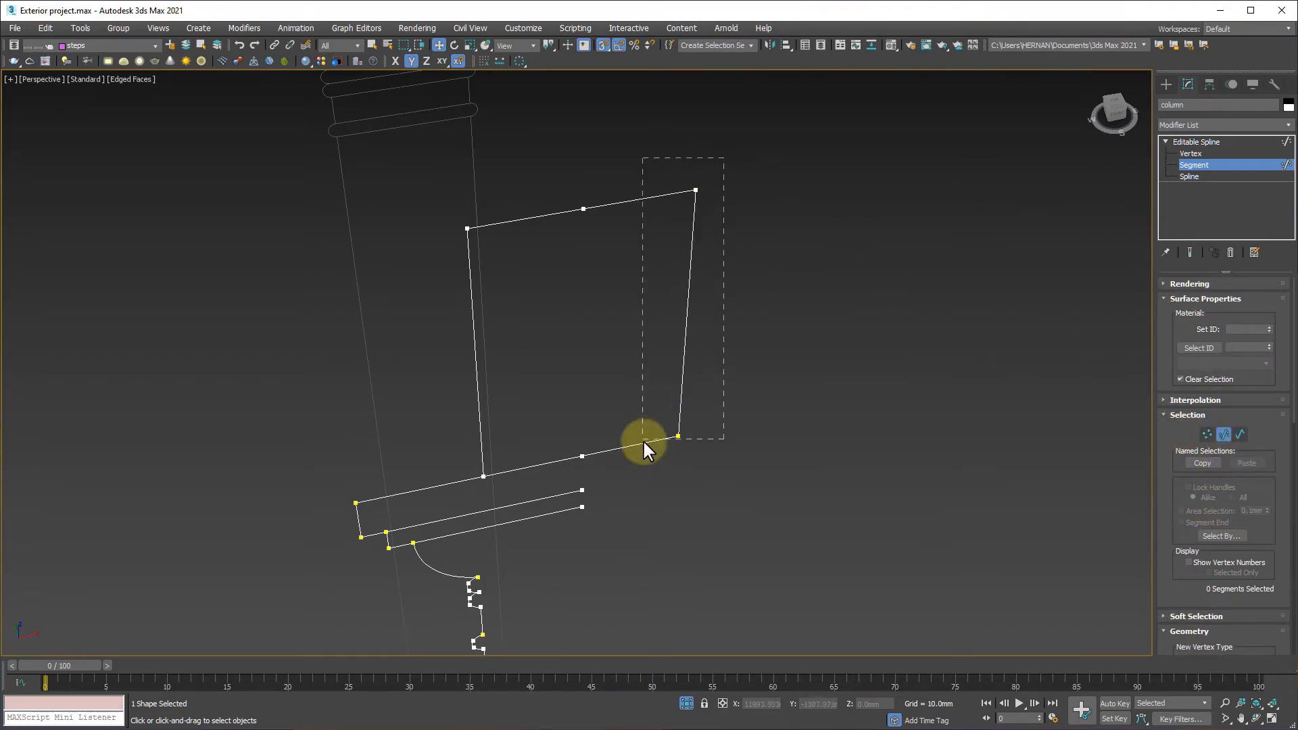
{"action": "left_click_drag", "start_coordinate": [643, 437], "coordinate": [642, 457]}
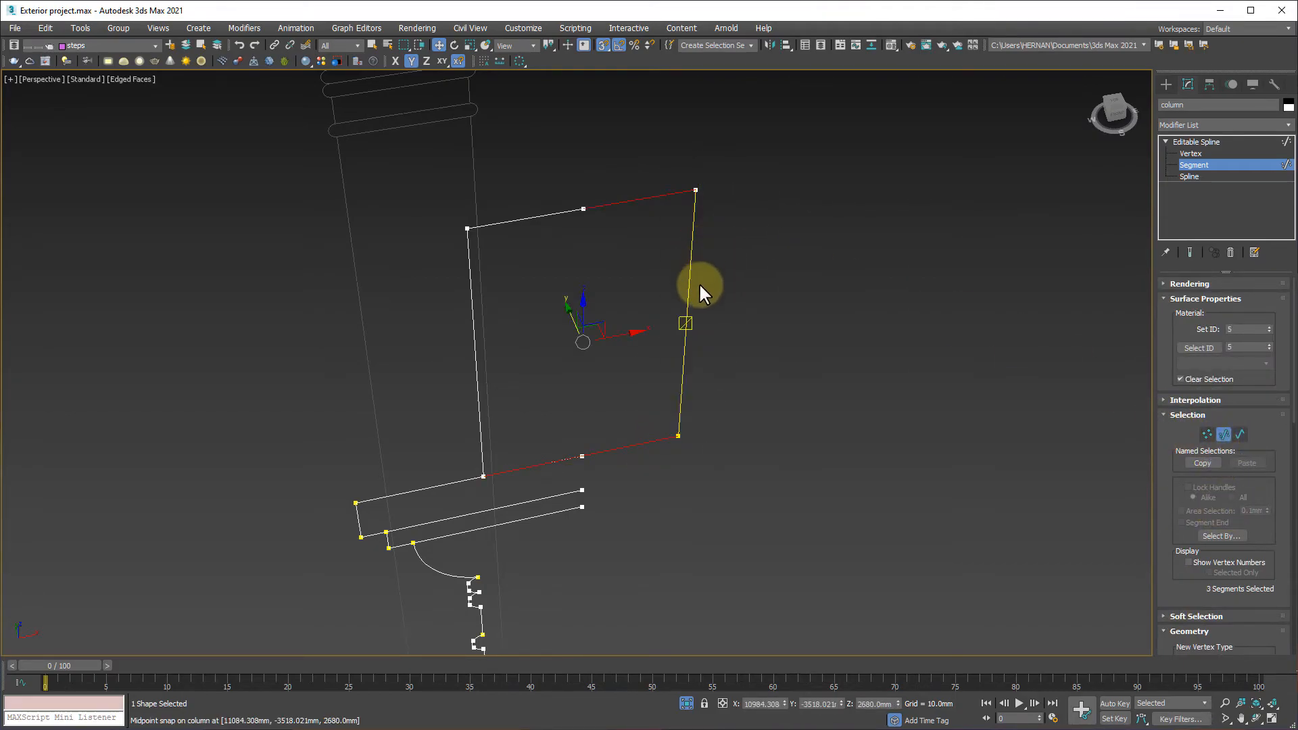
{"action": "scroll", "coordinate": [569, 425], "scroll_direction": "up", "scroll_amount": 3}
{"action": "scroll", "coordinate": [664, 379], "scroll_direction": "up", "scroll_amount": 4}
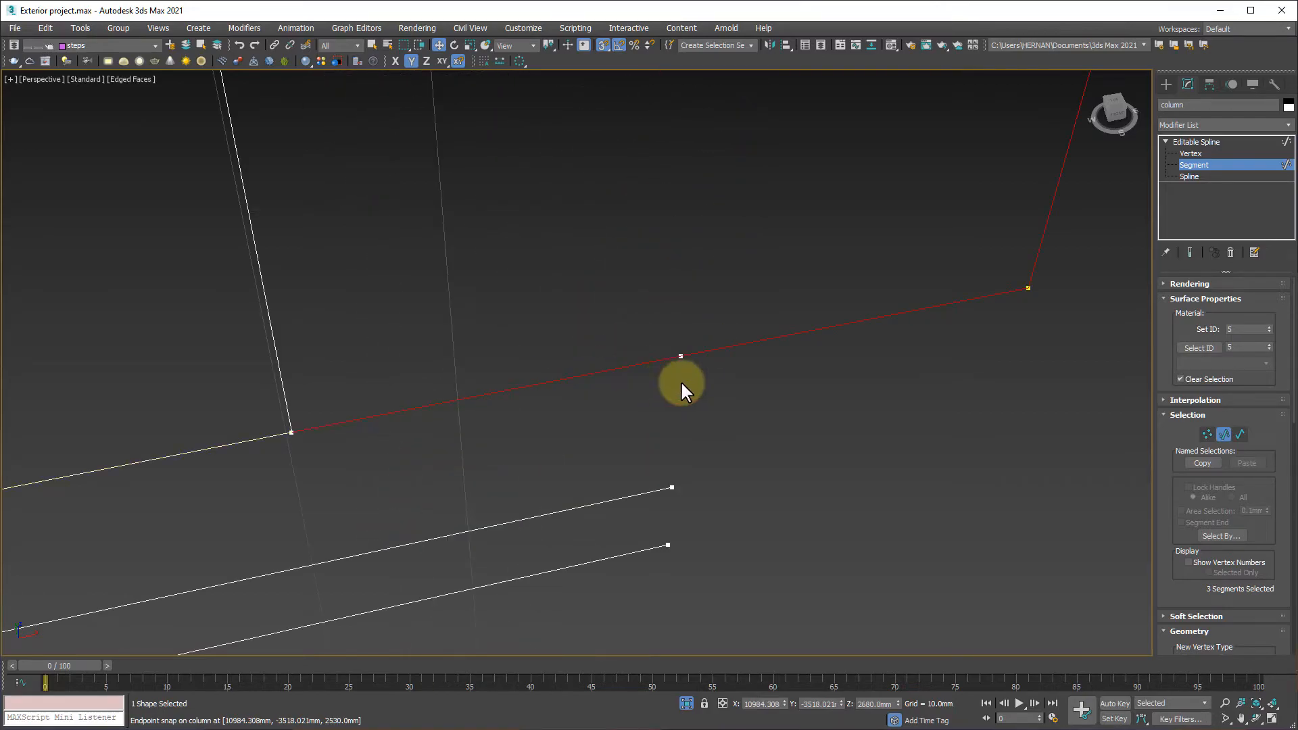
{"action": "left_click", "coordinate": [721, 349]}
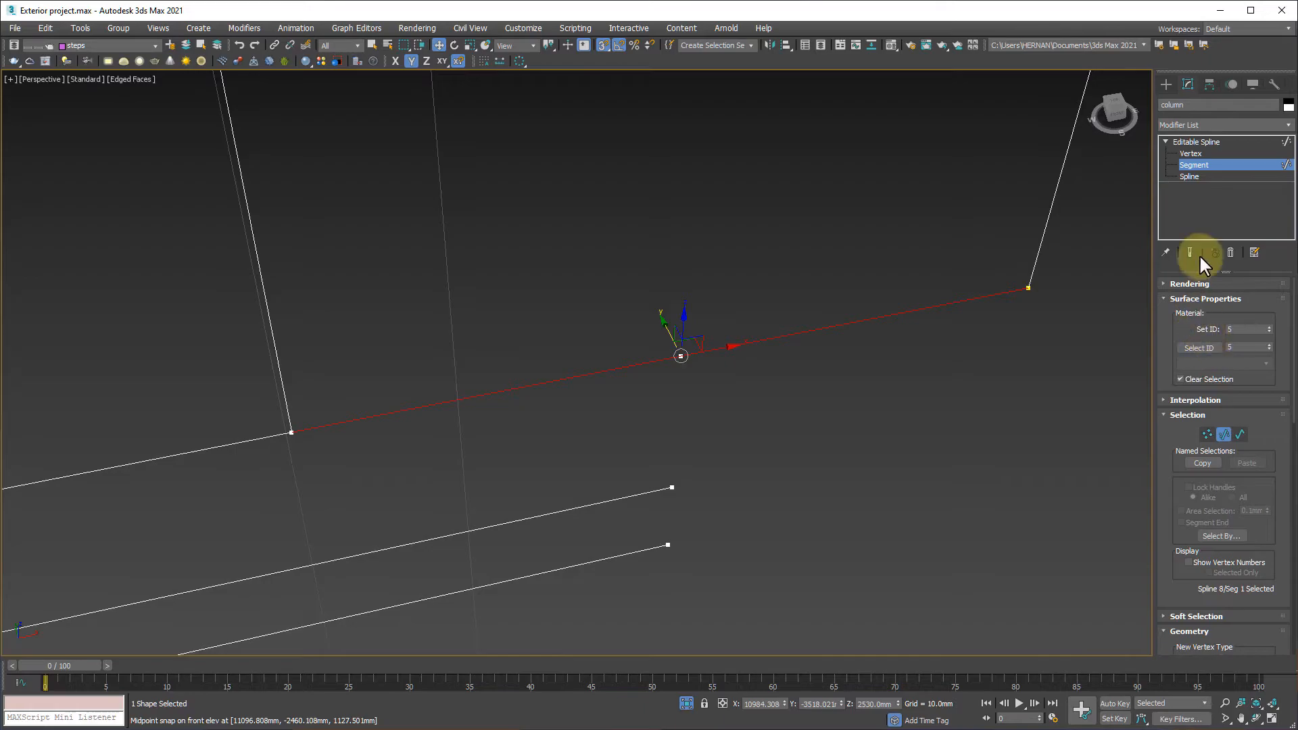
Try moving the vertex where the upper rectangle's side meets the capital's top edge, and undo the move
{"action": "left_click", "coordinate": [1190, 154]}
{"action": "left_click_drag", "start_coordinate": [214, 408], "coordinate": [340, 506]}
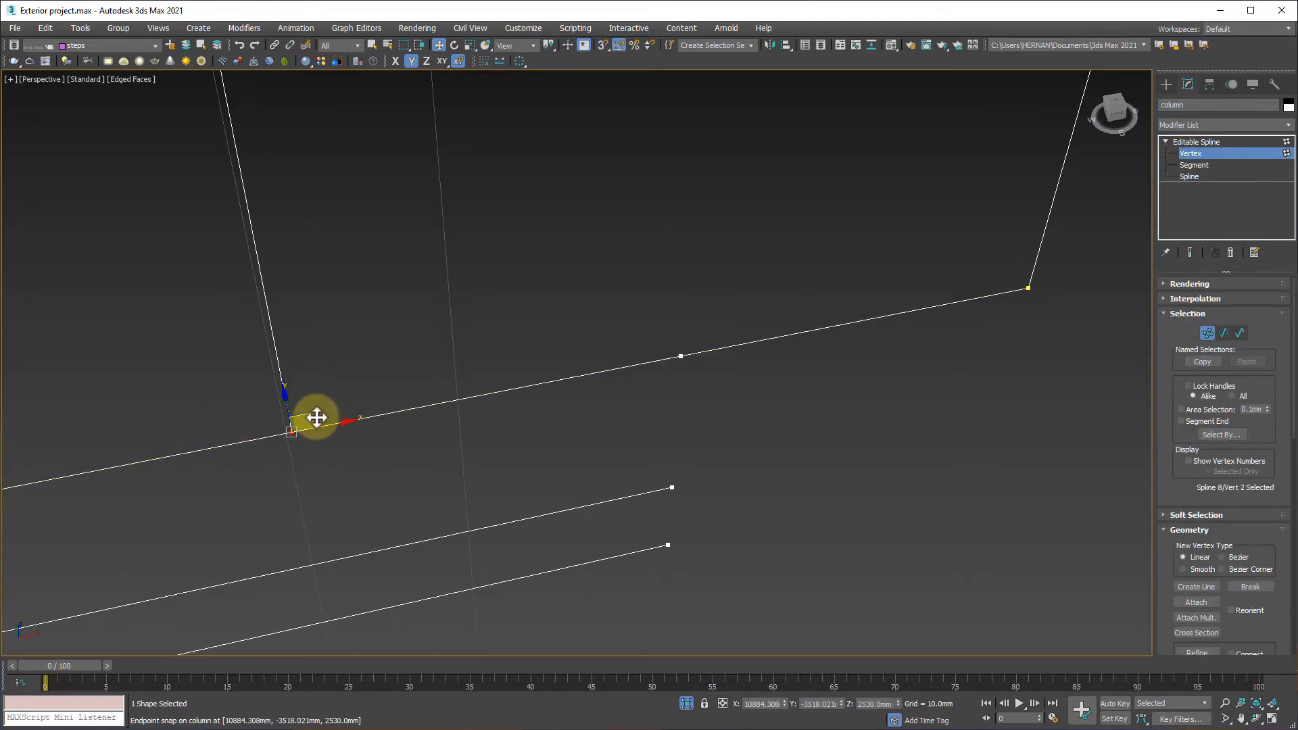
{"action": "middle_click_drag", "start_coordinate": [356, 505], "coordinate": [290, 428], "text": "alt"}
{"action": "left_click_drag", "start_coordinate": [304, 447], "coordinate": [417, 525]}
{"action": "key", "text": "ctrl+z"}
{"action": "middle_click_drag", "start_coordinate": [541, 319], "coordinate": [531, 400]}
{"action": "scroll", "coordinate": [524, 370], "scroll_direction": "down", "scroll_amount": 5}
Delete the upper rectangle's lower segment, its outer vertical segment and the outer half of its top edge
{"action": "left_click", "coordinate": [1191, 166]}
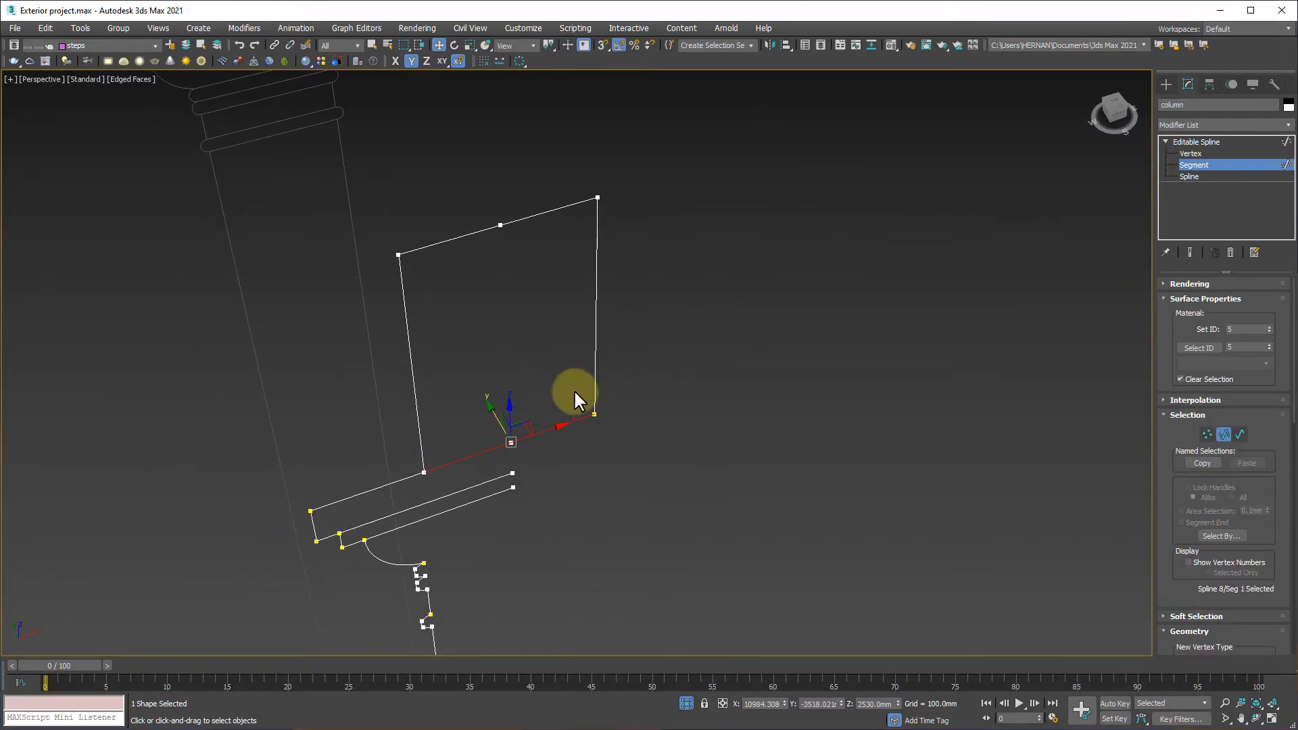
{"action": "left_click_drag", "start_coordinate": [638, 386], "coordinate": [561, 444], "text": "ctrl"}
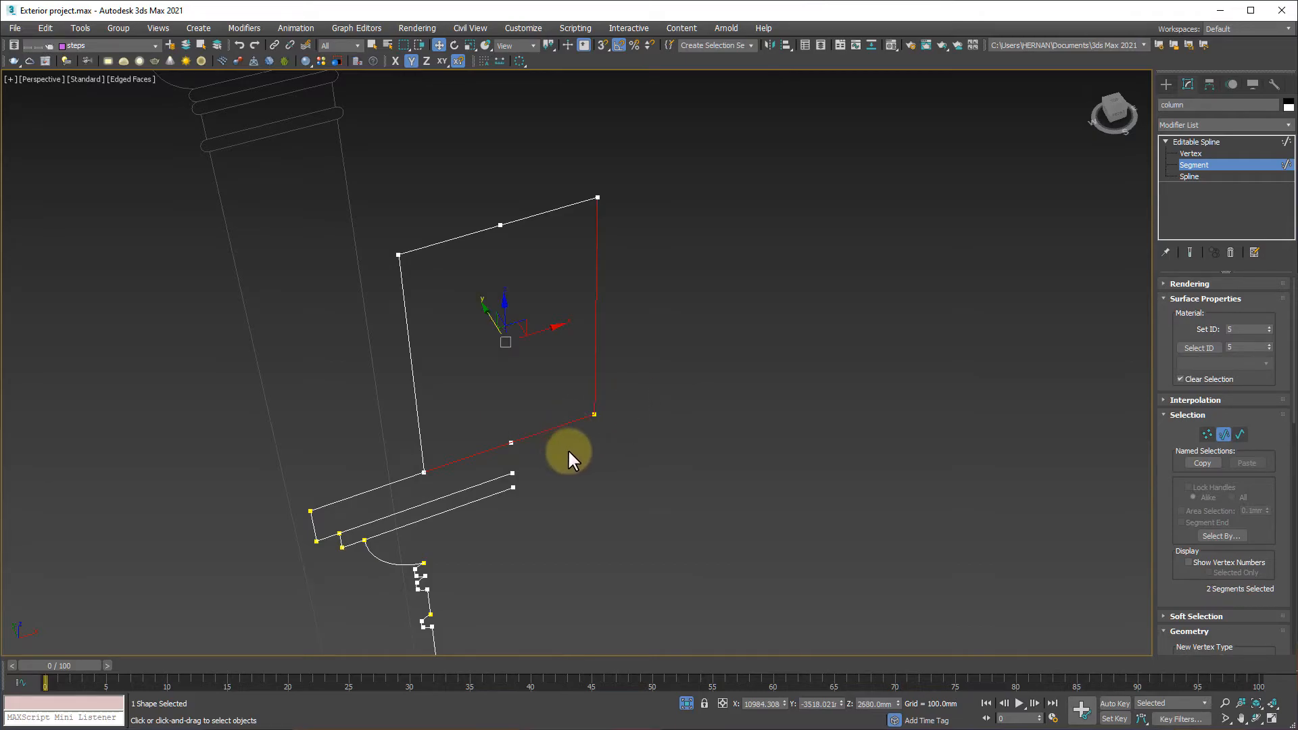
{"action": "key", "text": "Delete"}
{"action": "left_click_drag", "start_coordinate": [569, 225], "coordinate": [545, 273]}
{"action": "key", "text": "Delete"}
At Vertex level, snap the open inner ends of the capital's three horizontal lines onto the adjoining profile vertices
{"action": "middle_click_drag", "start_coordinate": [586, 456], "coordinate": [647, 428]}
{"action": "middle_click_drag", "start_coordinate": [576, 533], "coordinate": [565, 503], "text": "alt"}
{"action": "scroll", "coordinate": [554, 383], "scroll_direction": "up", "scroll_amount": 5}
{"action": "left_click", "coordinate": [1184, 154]}
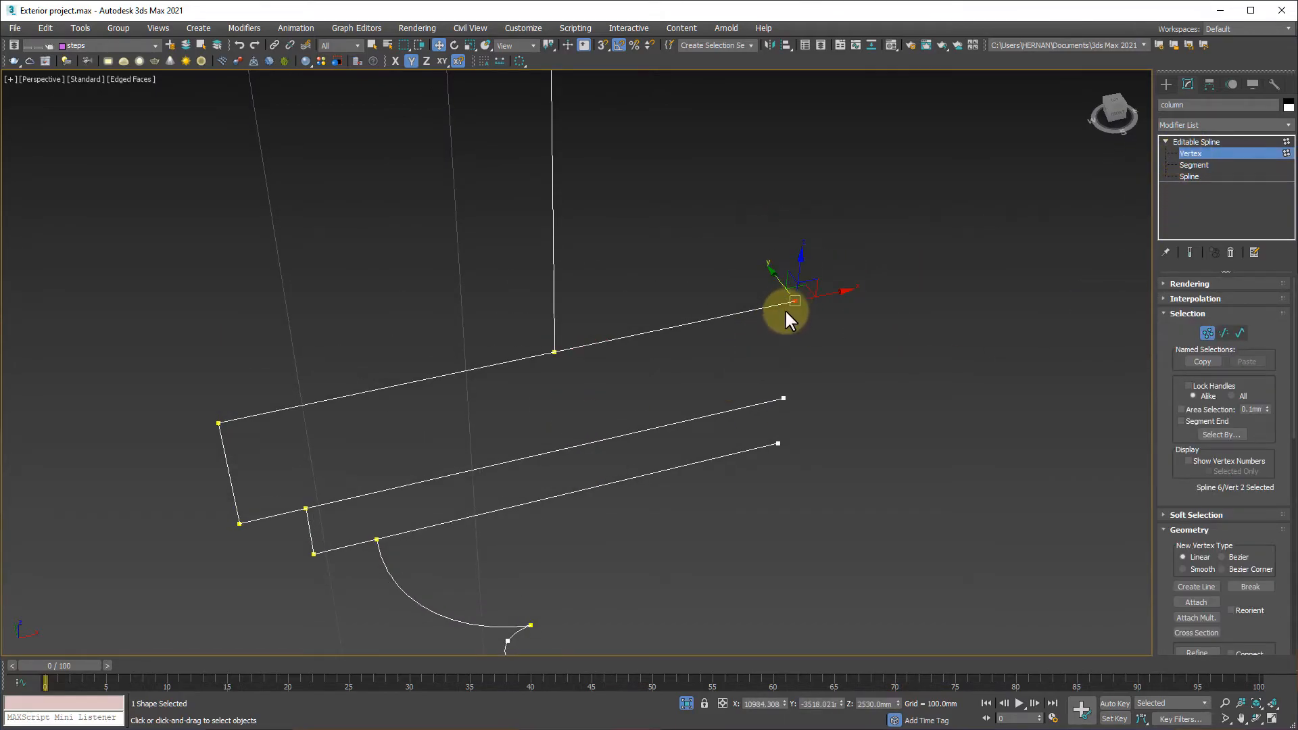
{"action": "key", "text": "s"}
{"action": "left_click_drag", "start_coordinate": [786, 305], "coordinate": [553, 349]}
{"action": "middle_click_drag", "start_coordinate": [732, 427], "coordinate": [956, 355]}
{"action": "left_click_drag", "start_coordinate": [1019, 307], "coordinate": [976, 346]}
{"action": "left_click_drag", "start_coordinate": [994, 333], "coordinate": [539, 437]}
{"action": "left_click_drag", "start_coordinate": [1014, 353], "coordinate": [600, 471]}
{"action": "scroll", "coordinate": [609, 460], "scroll_direction": "down", "scroll_amount": 6}
{"action": "middle_click_drag", "start_coordinate": [654, 346], "coordinate": [662, 176]}
{"action": "scroll", "coordinate": [611, 496], "scroll_direction": "down", "scroll_amount": 3}
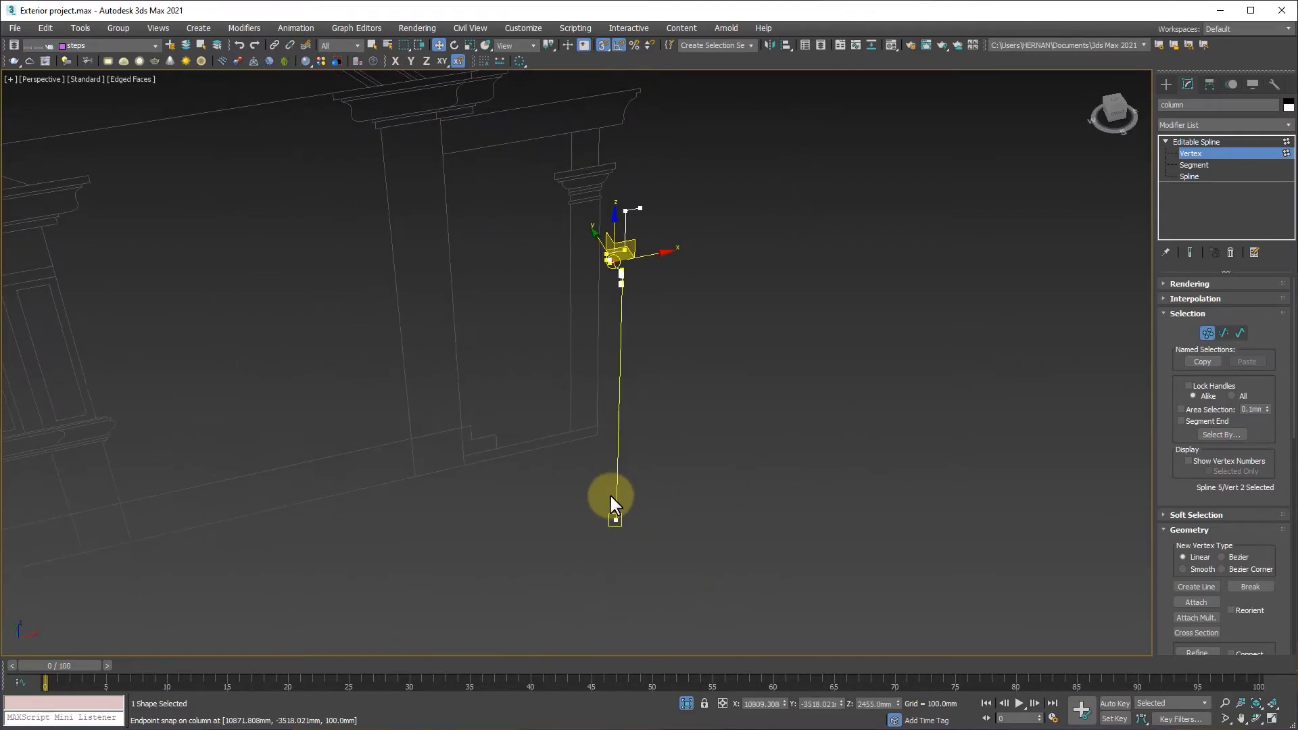
In Front view, move the shaft's bottom vertex straight down below the elevation's ground line
{"action": "key", "text": "f"}
{"action": "middle_click_drag", "start_coordinate": [611, 495], "coordinate": [638, 315]}
{"action": "scroll", "coordinate": [633, 328], "scroll_direction": "up", "scroll_amount": 5}
{"action": "middle_click_drag", "start_coordinate": [684, 429], "coordinate": [652, 421]}
{"action": "scroll", "coordinate": [608, 393], "scroll_direction": "up", "scroll_amount": 4}
{"action": "scroll", "coordinate": [587, 428], "scroll_direction": "up", "scroll_amount": 4}
{"action": "key", "text": "space"}
{"action": "left_click_drag", "start_coordinate": [610, 405], "coordinate": [579, 534]}
{"action": "key", "text": "ctrl+z"}
{"action": "left_click_drag", "start_coordinate": [601, 400], "coordinate": [588, 525]}
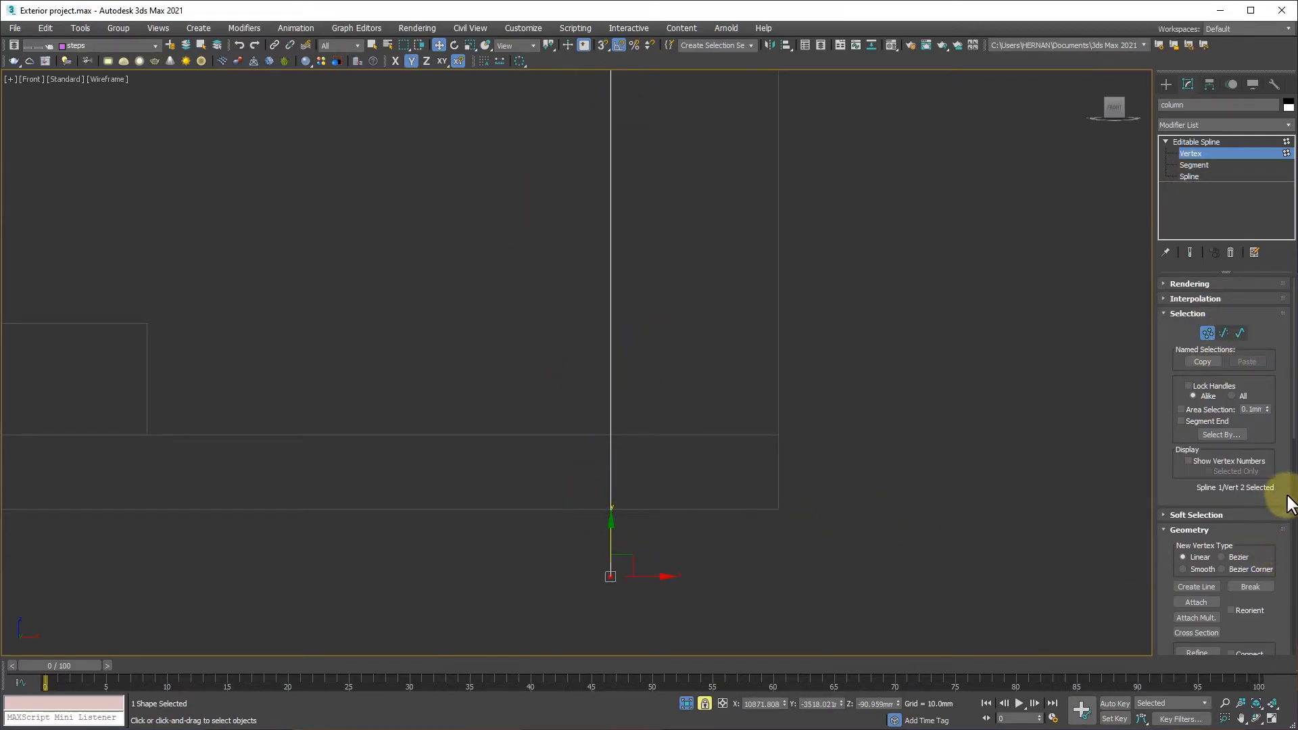
Refine the shaft with a new vertex where it meets the elevation's ground line
{"action": "left_click_drag", "start_coordinate": [1268, 448], "coordinate": [1265, 342]}
{"action": "left_click", "coordinate": [1196, 549]}
{"action": "key", "text": "s"}
{"action": "middle_click_drag", "start_coordinate": [591, 525], "coordinate": [611, 504]}
{"action": "left_click", "coordinate": [630, 414]}
{"action": "scroll", "coordinate": [673, 436], "scroll_direction": "down", "scroll_amount": 2}
{"action": "scroll", "coordinate": [676, 438], "scroll_direction": "down", "scroll_amount": 6}
{"action": "right_click", "coordinate": [819, 468]}
Move the shaft's end vertex up beside the new vertex at ground level to form the profile's short bottom edge
{"action": "scroll", "coordinate": [807, 478], "scroll_direction": "up", "scroll_amount": 3}
{"action": "left_click_drag", "start_coordinate": [706, 494], "coordinate": [594, 411]}
{"action": "key", "text": "space"}
{"action": "left_click_drag", "start_coordinate": [771, 376], "coordinate": [378, 614]}
{"action": "scroll", "coordinate": [727, 450], "scroll_direction": "up", "scroll_amount": 3}
{"action": "right_click", "coordinate": [506, 524]}
{"action": "left_click", "coordinate": [488, 447]}
{"action": "scroll", "coordinate": [570, 507], "scroll_direction": "up", "scroll_amount": 2}
{"action": "scroll", "coordinate": [377, 603], "scroll_direction": "down", "scroll_amount": 5}
{"action": "scroll", "coordinate": [377, 603], "scroll_direction": "up", "scroll_amount": 3}
{"action": "middle_click_drag", "start_coordinate": [376, 602], "coordinate": [501, 543]}
{"action": "left_click_drag", "start_coordinate": [510, 529], "coordinate": [625, 482]}
{"action": "key", "text": "ctrl+z"}
{"action": "left_click_drag", "start_coordinate": [601, 43], "coordinate": [602, 79]}
{"action": "left_click_drag", "start_coordinate": [511, 525], "coordinate": [628, 481]}
{"action": "left_click", "coordinate": [509, 428]}
{"action": "left_click_drag", "start_coordinate": [509, 406], "coordinate": [607, 495]}
Snap the bottom edge's end vertex along X into line with the end vertex of the profile's top edge
{"action": "scroll", "coordinate": [608, 497], "scroll_direction": "down", "scroll_amount": 5}
{"action": "middle_click_drag", "start_coordinate": [634, 467], "coordinate": [649, 533]}
{"action": "left_click_drag", "start_coordinate": [665, 546], "coordinate": [606, 195]}
{"action": "key", "text": "F5"}
{"action": "scroll", "coordinate": [594, 606], "scroll_direction": "up", "scroll_amount": 3}
{"action": "middle_click_drag", "start_coordinate": [623, 103], "coordinate": [626, 238]}
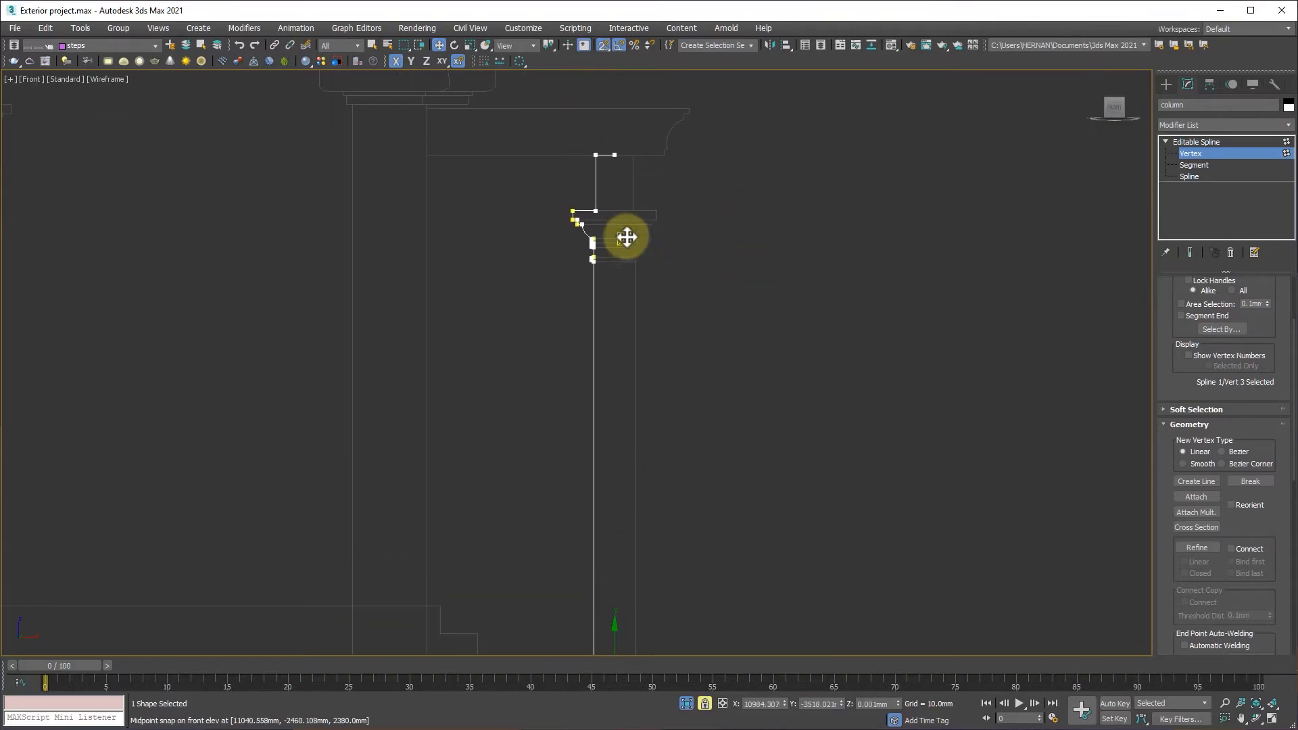
Unlock the selection, leave Vertex level and reselect the whole column shape in Perspective view
{"action": "scroll", "coordinate": [627, 238], "scroll_direction": "down", "scroll_amount": 3}
{"action": "key", "text": "p"}
{"action": "key", "text": "z"}
{"action": "scroll", "coordinate": [660, 313], "scroll_direction": "down", "scroll_amount": 8}
{"action": "middle_click_drag", "start_coordinate": [681, 275], "coordinate": [669, 486]}
{"action": "key", "text": "space"}
{"action": "left_click", "coordinate": [669, 481]}
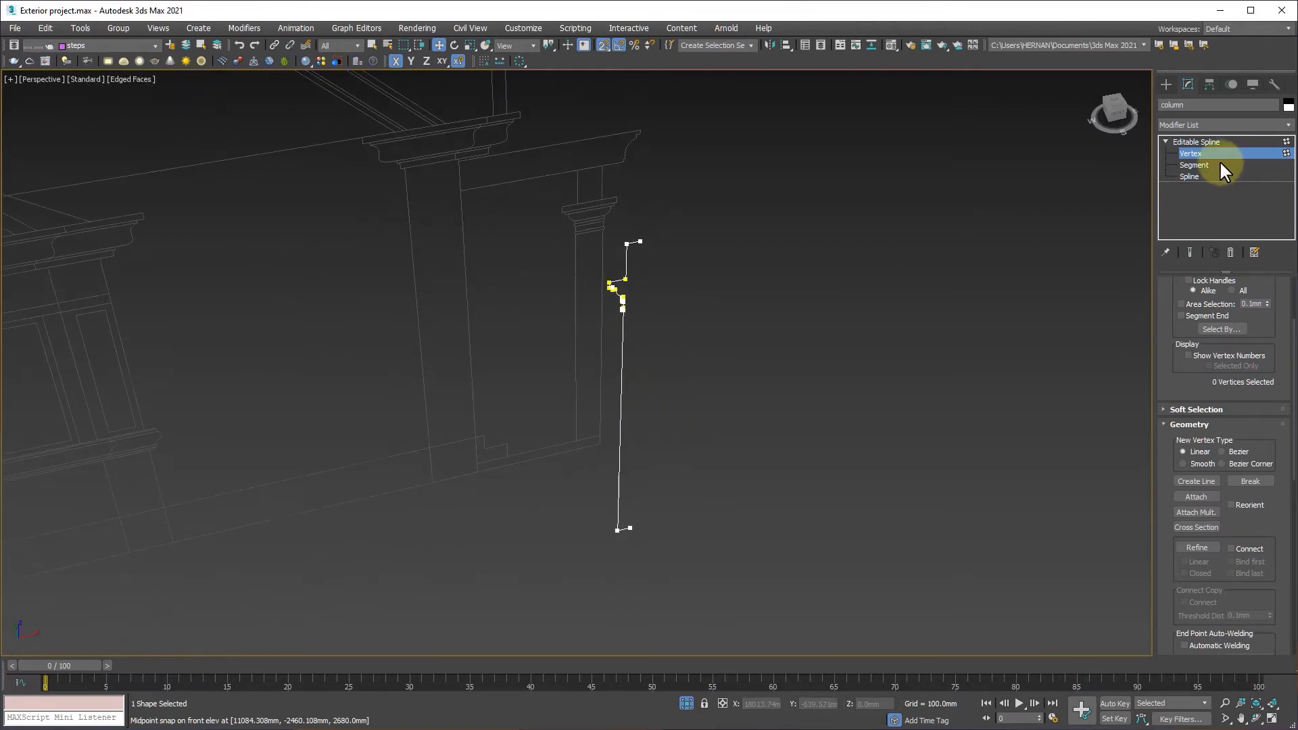
{"action": "left_click", "coordinate": [1207, 142]}
{"action": "left_click", "coordinate": [854, 377]}
{"action": "scroll", "coordinate": [643, 336], "scroll_direction": "up", "scroll_amount": 5}
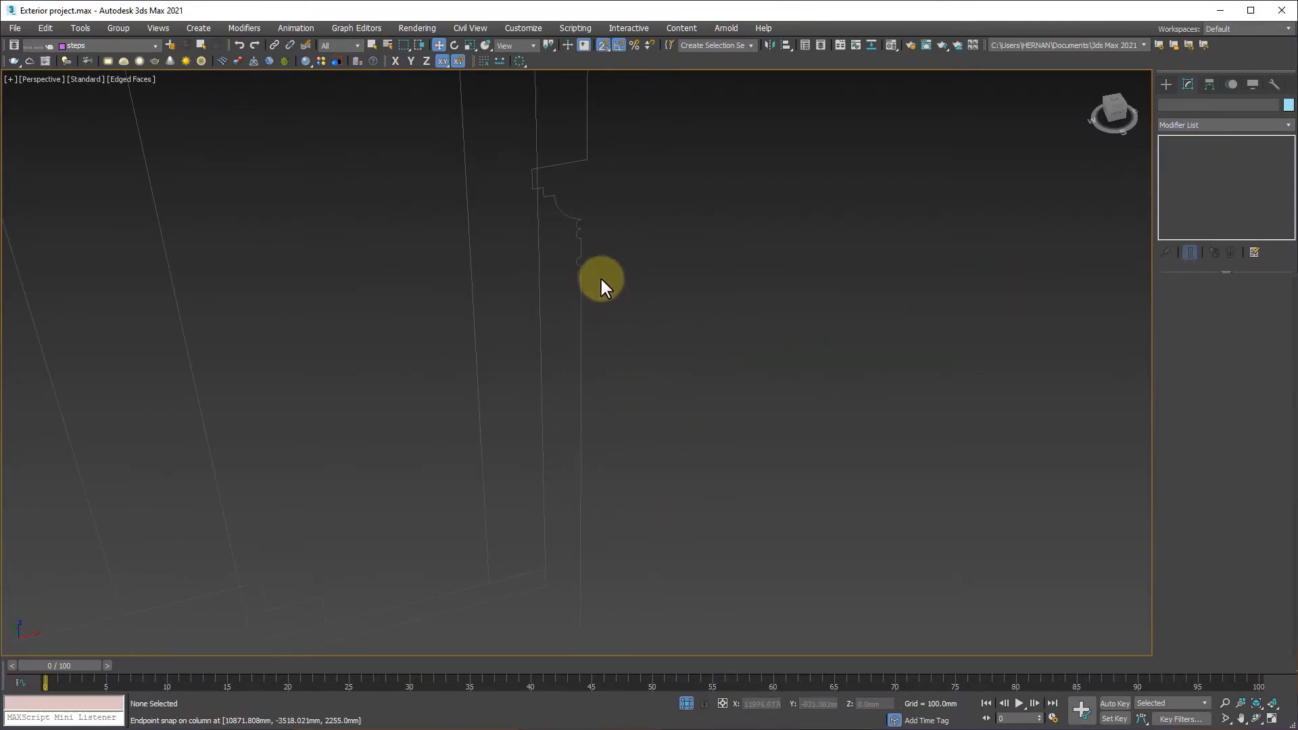
{"action": "left_click", "coordinate": [579, 256]}
{"action": "scroll", "coordinate": [595, 310], "scroll_direction": "down", "scroll_amount": 2}
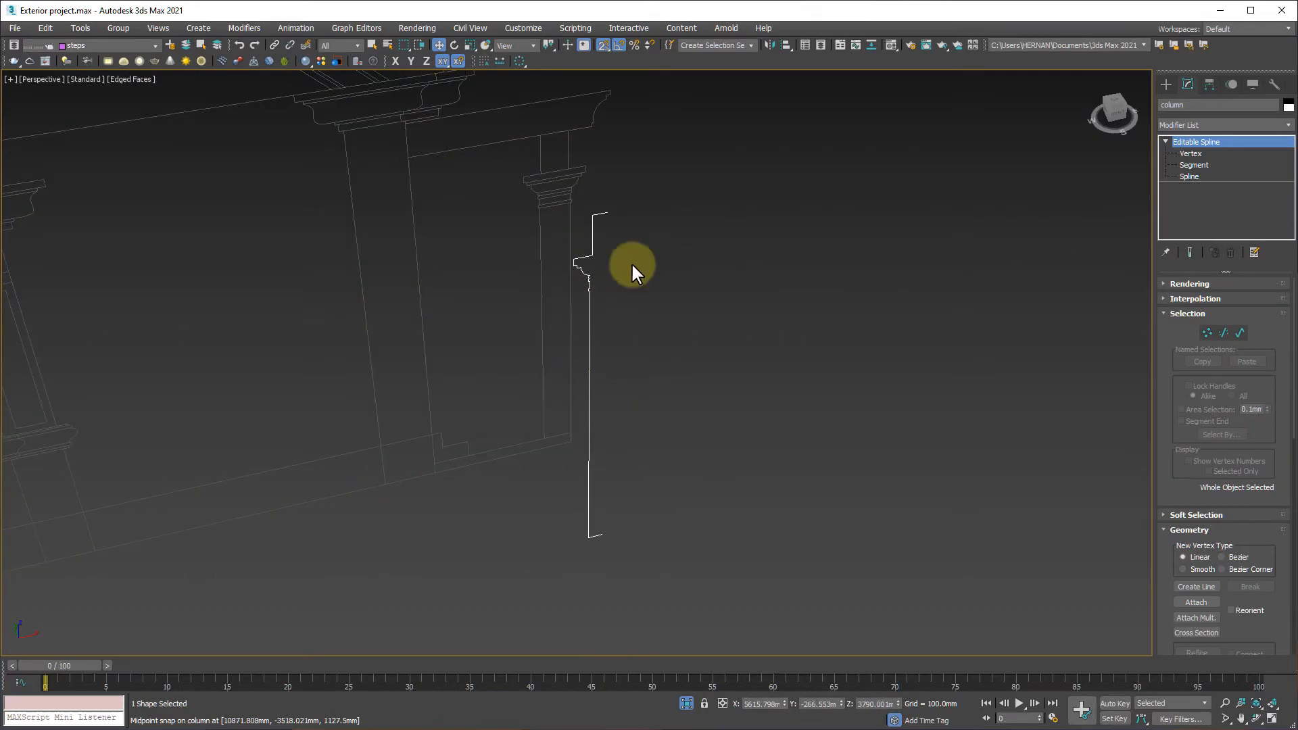
Examine where the column shape's transform gizmo sits relative to the house elevation and the profile
{"action": "middle_click_drag", "start_coordinate": [655, 420], "coordinate": [803, 436]}
{"action": "scroll", "coordinate": [774, 428], "scroll_direction": "down", "scroll_amount": 3}
{"action": "left_click", "coordinate": [426, 173]}
{"action": "left_click", "coordinate": [426, 173]}
{"action": "left_click", "coordinate": [426, 173]}
{"action": "middle_click_drag", "start_coordinate": [767, 420], "coordinate": [744, 469]}
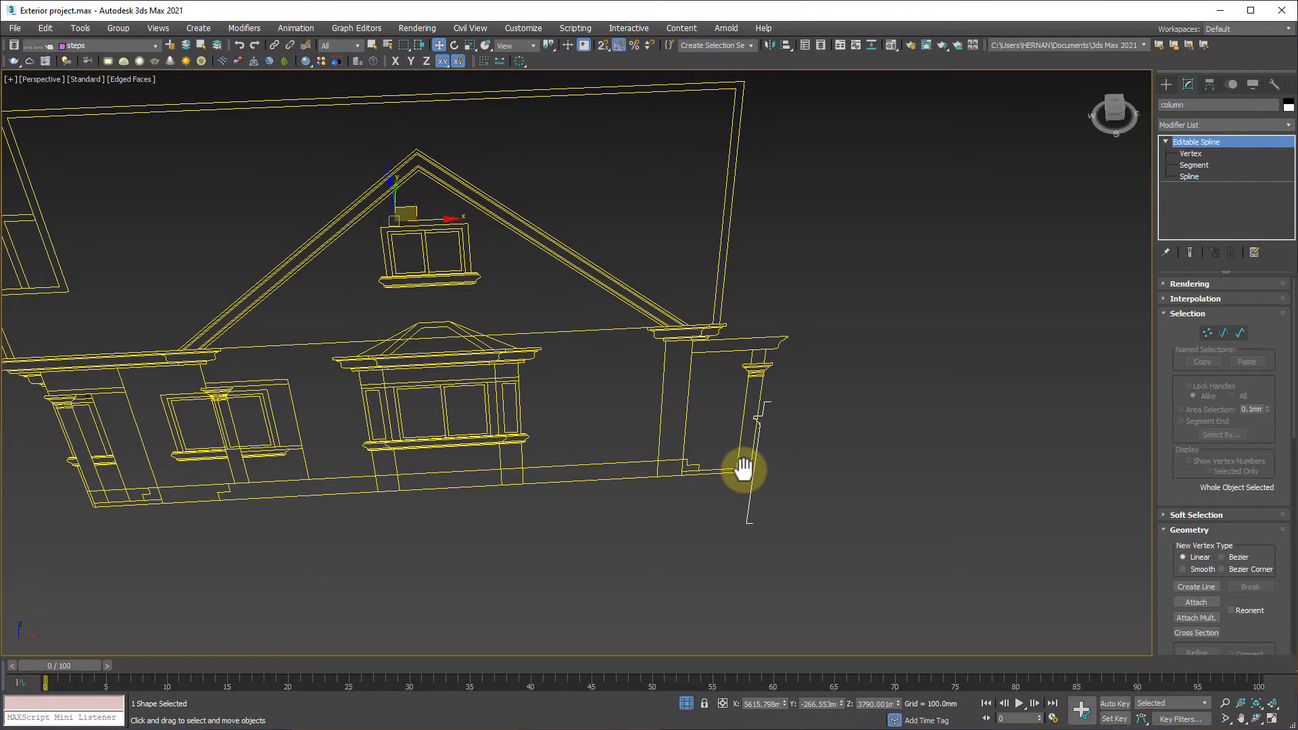
{"action": "left_click", "coordinate": [403, 220]}
{"action": "middle_click_drag", "start_coordinate": [649, 379], "coordinate": [705, 348]}
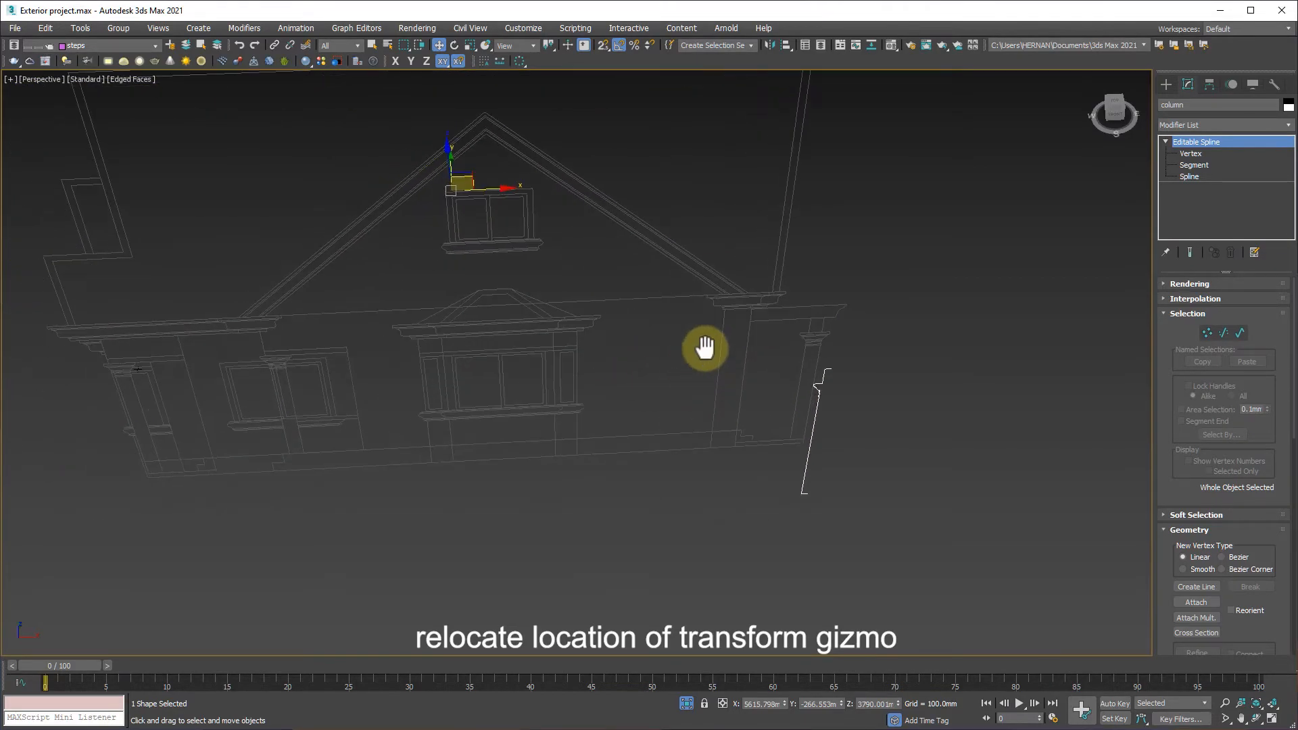
In Front view, center the column's pivot to the object using Affect Pivot Only
{"action": "key", "text": "f"}
{"action": "scroll", "coordinate": [664, 372], "scroll_direction": "down", "scroll_amount": 8}
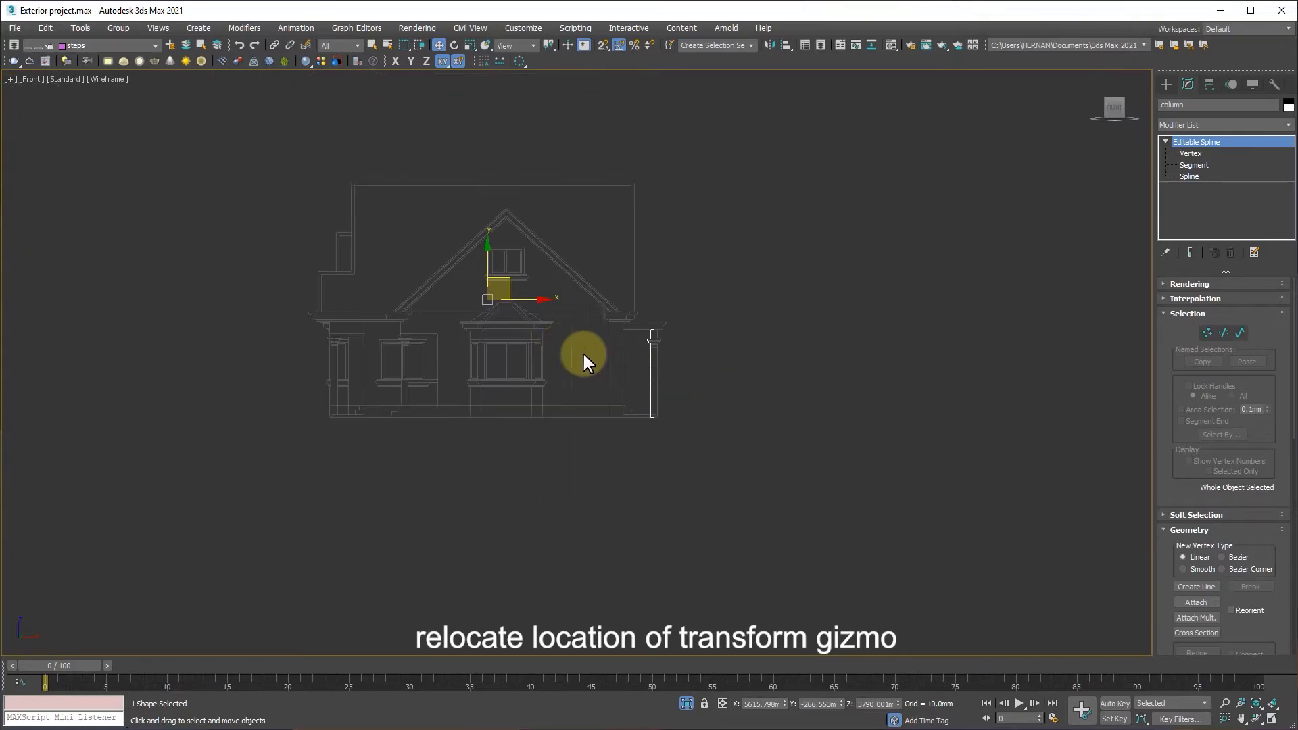
{"action": "left_click", "coordinate": [1208, 84]}
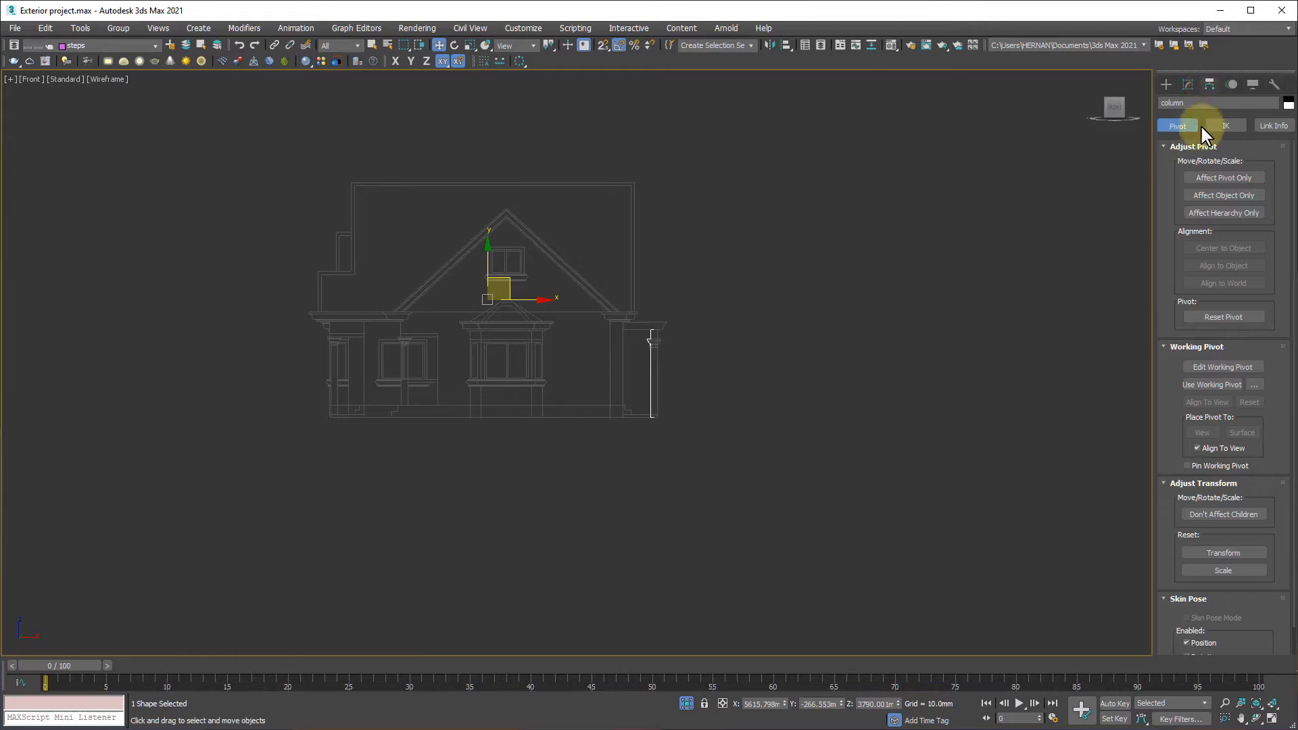
{"action": "left_click", "coordinate": [1213, 180]}
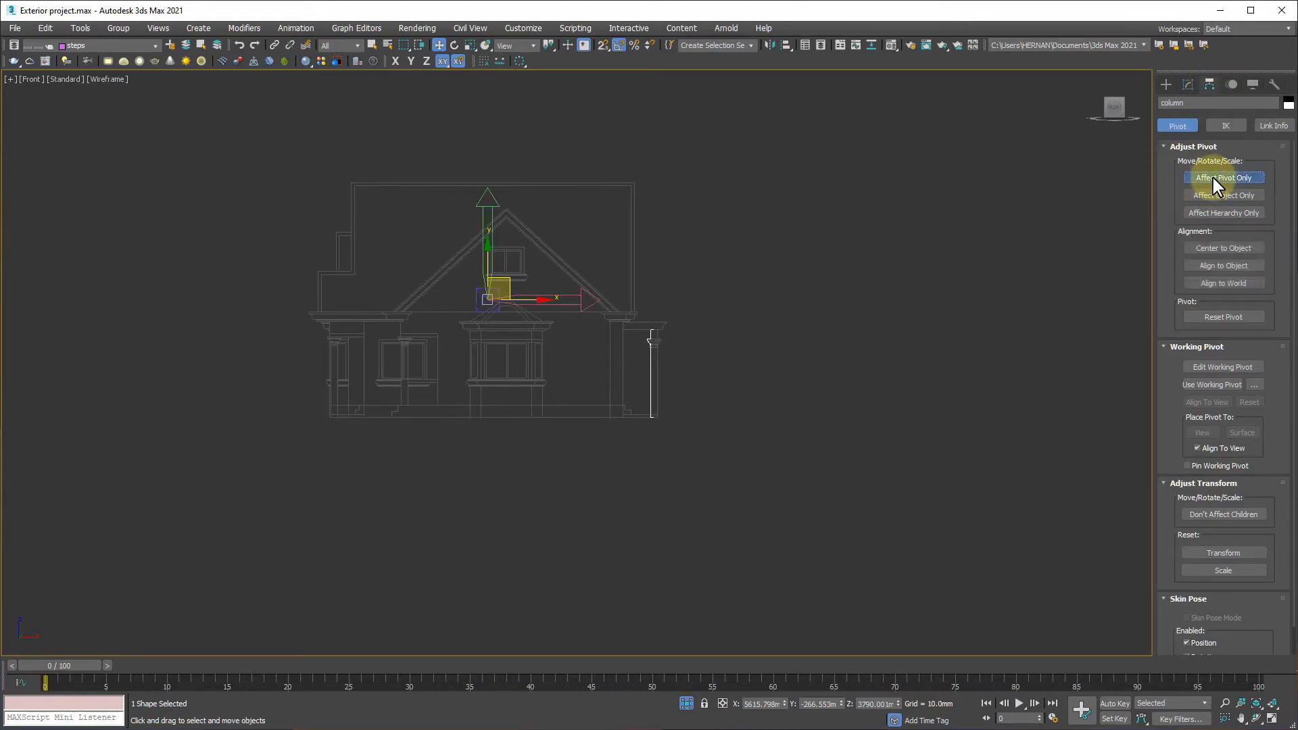
{"action": "left_click", "coordinate": [1221, 249]}
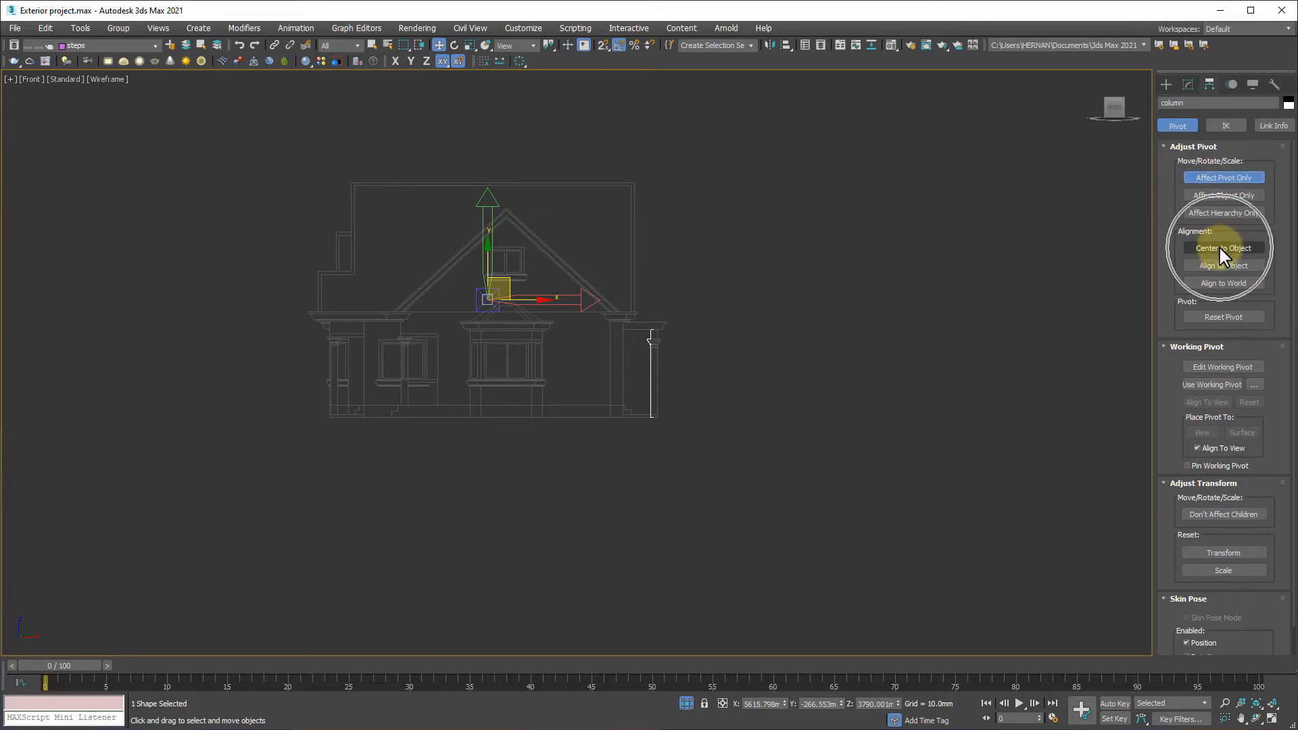
{"action": "scroll", "coordinate": [676, 378], "scroll_direction": "up", "scroll_amount": 5}
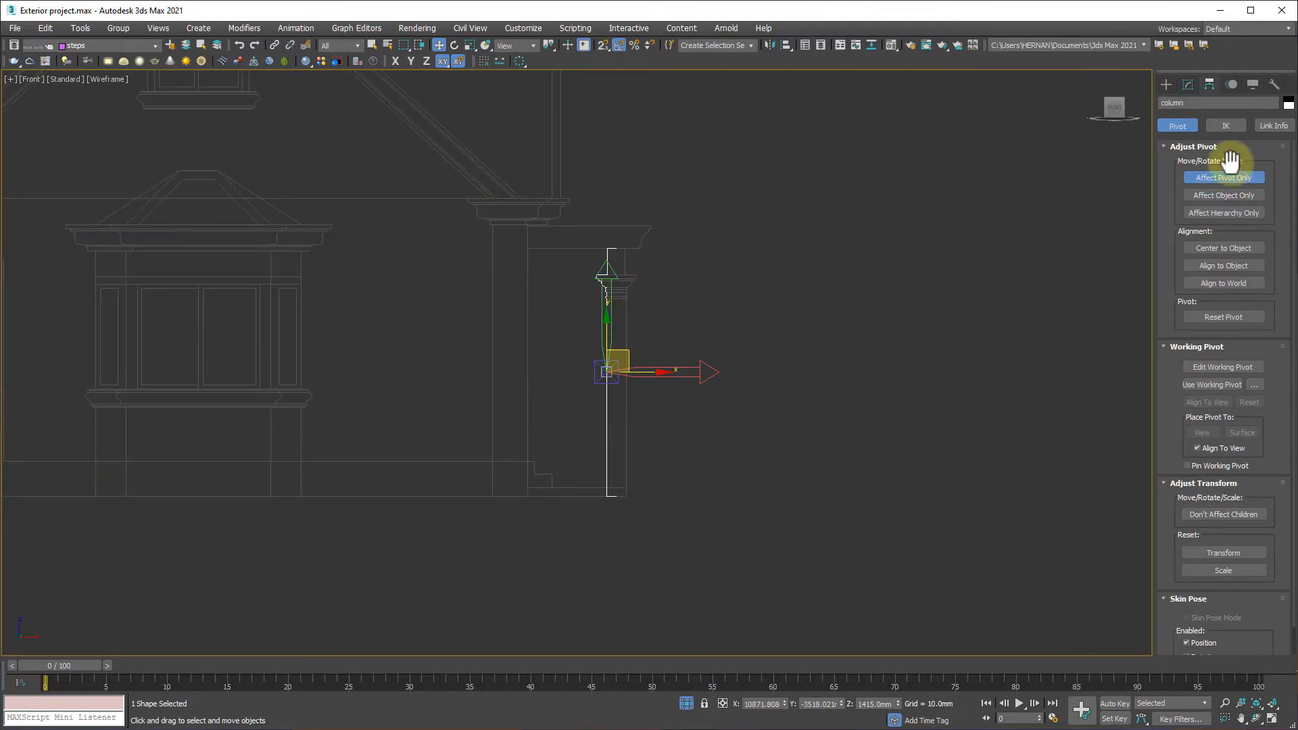
{"action": "left_click", "coordinate": [1221, 180]}
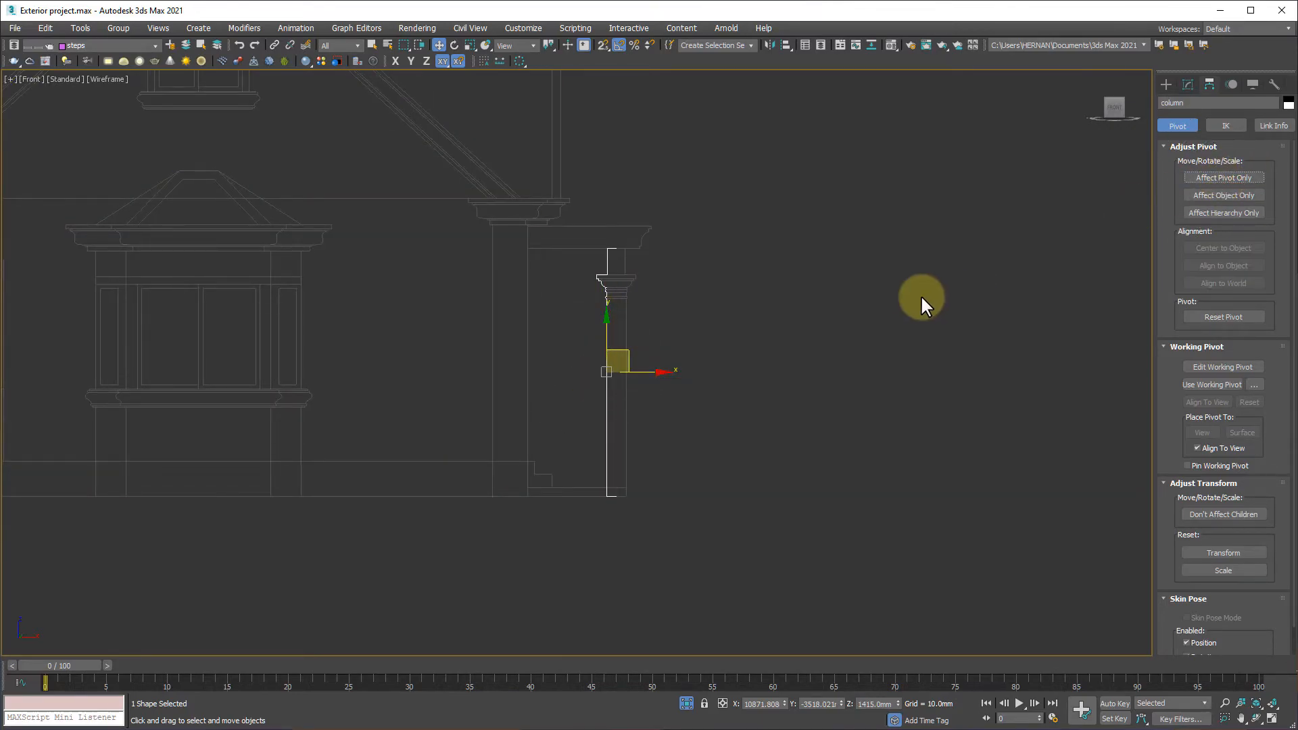
Apply a Lathe modifier to the column profile in Perspective view
{"action": "middle_click_drag", "start_coordinate": [710, 408], "coordinate": [785, 426]}
{"action": "key", "text": "p"}
{"action": "key", "text": "z"}
{"action": "scroll", "coordinate": [738, 467], "scroll_direction": "down", "scroll_amount": 4}
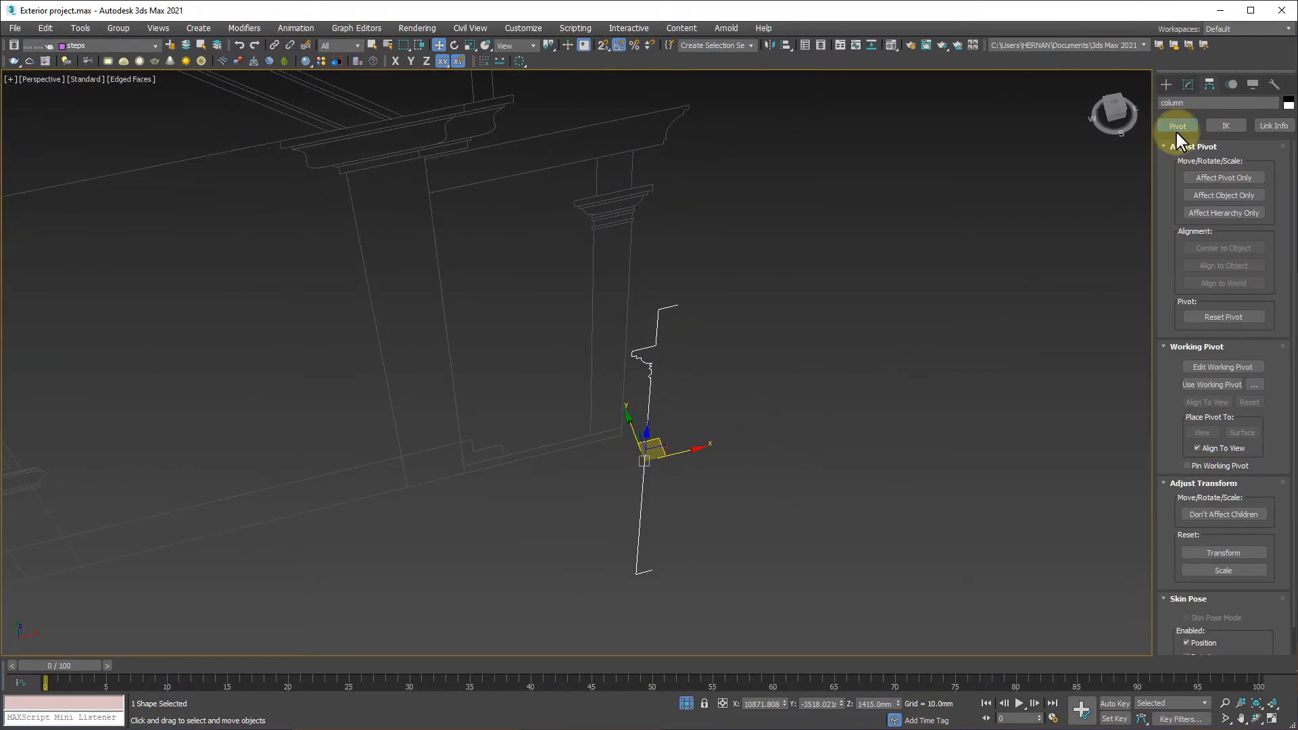
{"action": "left_click", "coordinate": [1187, 86]}
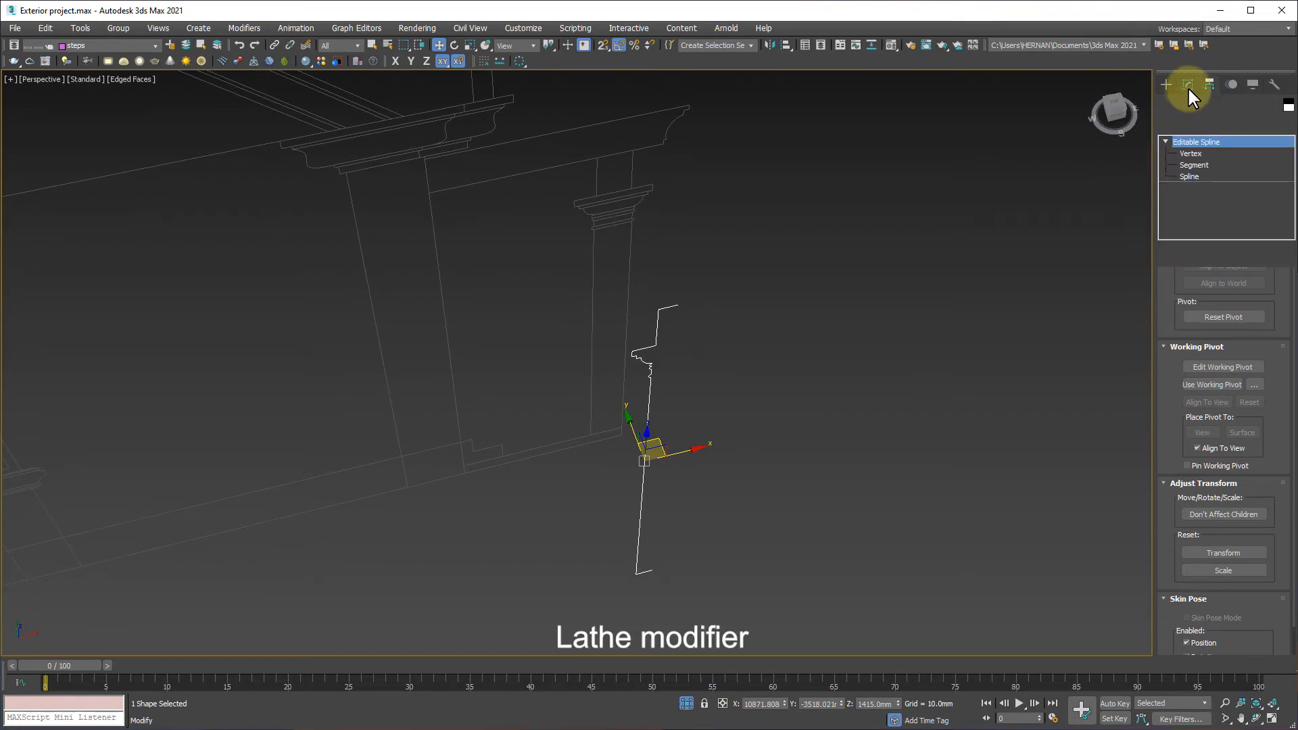
{"action": "left_click", "coordinate": [1205, 124]}
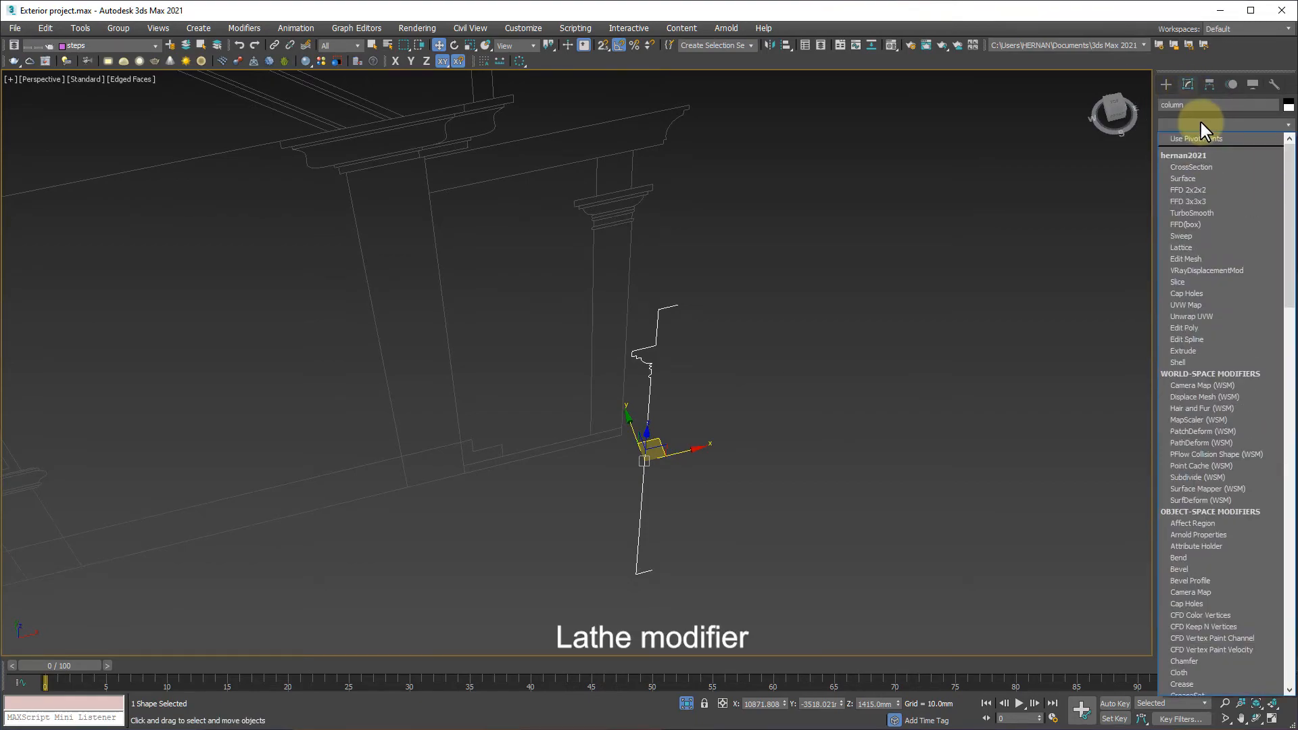
{"action": "key", "text": "l"}
{"action": "key", "text": "l"}
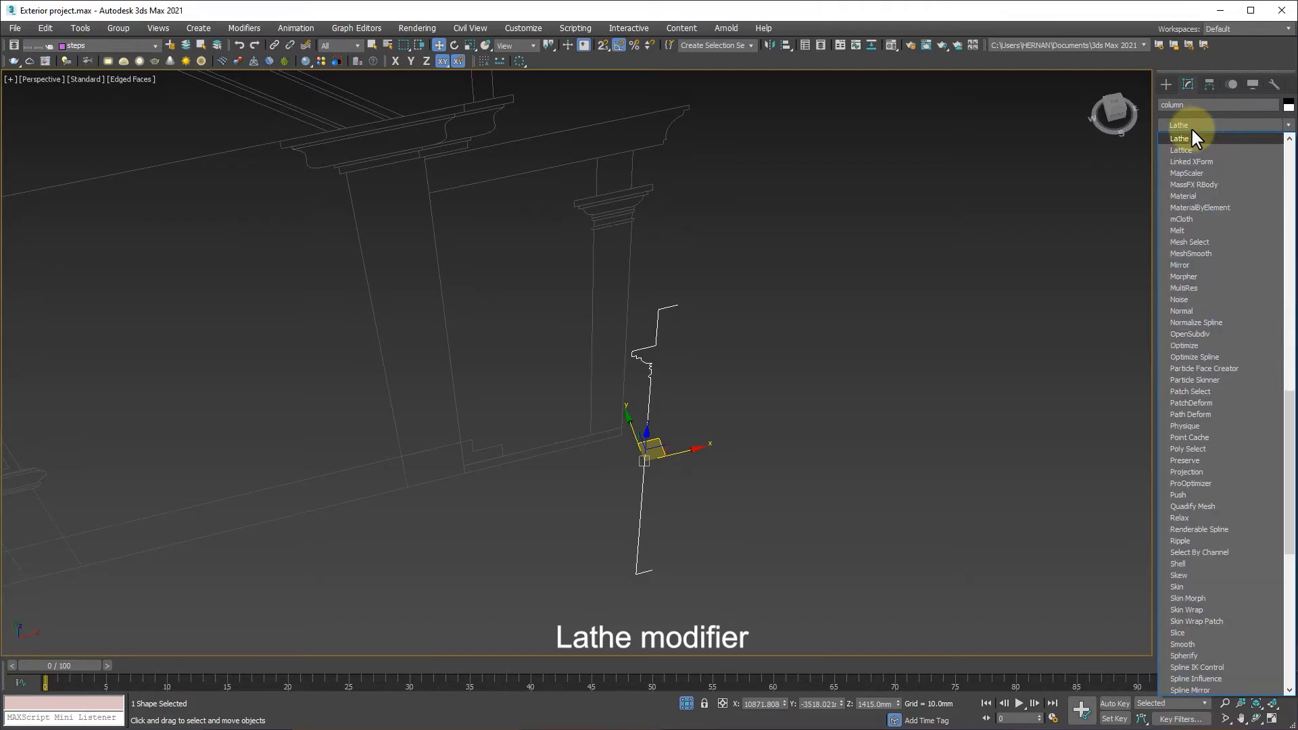
{"action": "left_click", "coordinate": [1183, 137]}
Activate the Lathe modifier's Axis sub-object level for the column in Front view
{"action": "middle_click_drag", "start_coordinate": [611, 482], "coordinate": [602, 432], "text": "alt"}
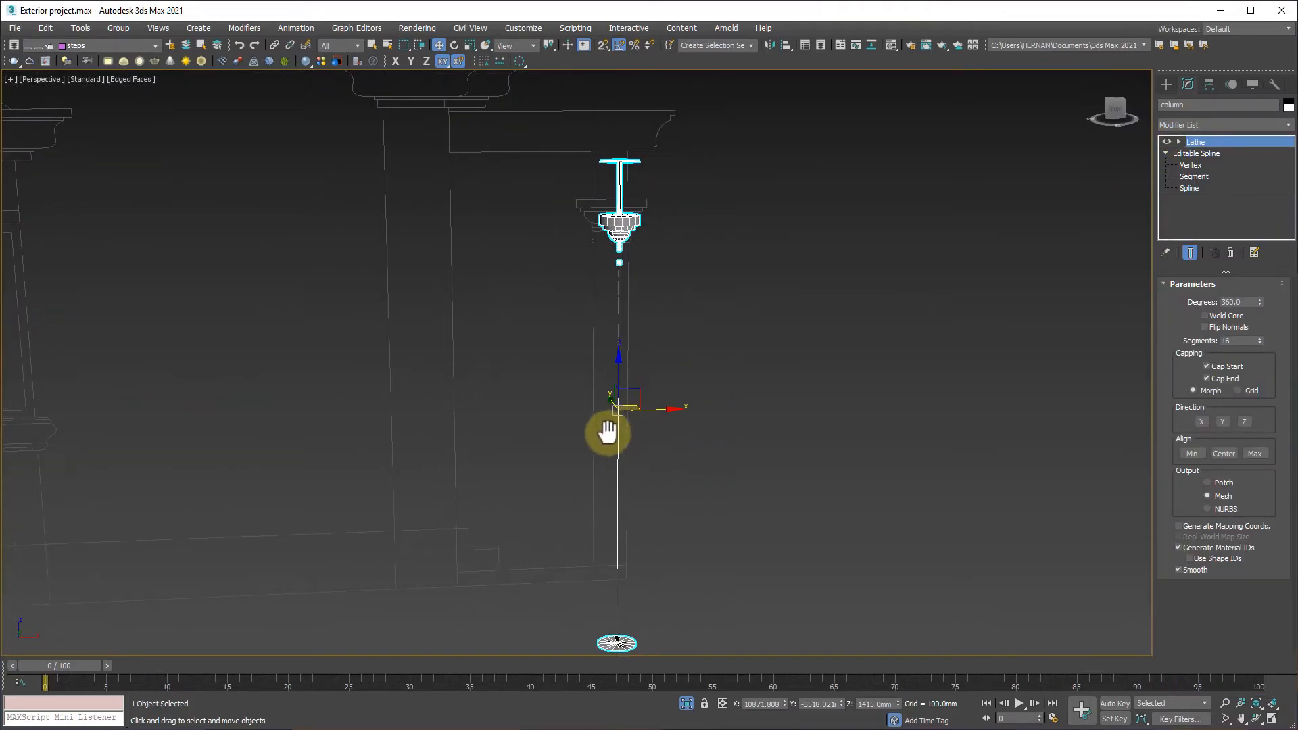
{"action": "key", "text": "f"}
{"action": "middle_click_drag", "start_coordinate": [424, 336], "coordinate": [701, 425]}
{"action": "scroll", "coordinate": [700, 425], "scroll_direction": "down", "scroll_amount": 2}
{"action": "key", "text": "1"}
{"action": "middle_click_drag", "start_coordinate": [686, 481], "coordinate": [692, 461]}
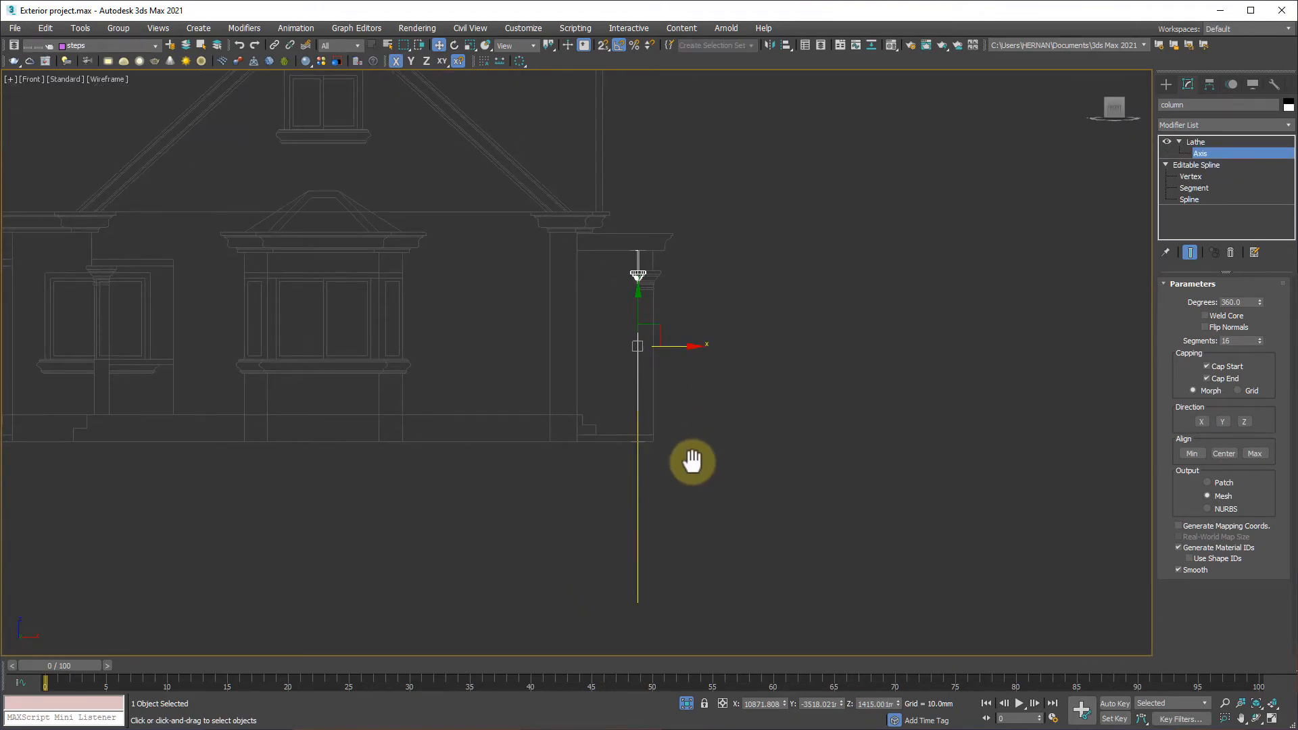
{"action": "scroll", "coordinate": [647, 451], "scroll_direction": "up", "scroll_amount": 5}
{"action": "middle_click_drag", "start_coordinate": [652, 458], "coordinate": [611, 472]}
{"action": "middle_click_drag", "start_coordinate": [629, 203], "coordinate": [617, 420]}
{"action": "scroll", "coordinate": [602, 290], "scroll_direction": "up", "scroll_amount": 3}
{"action": "scroll", "coordinate": [602, 331], "scroll_direction": "down", "scroll_amount": 5}
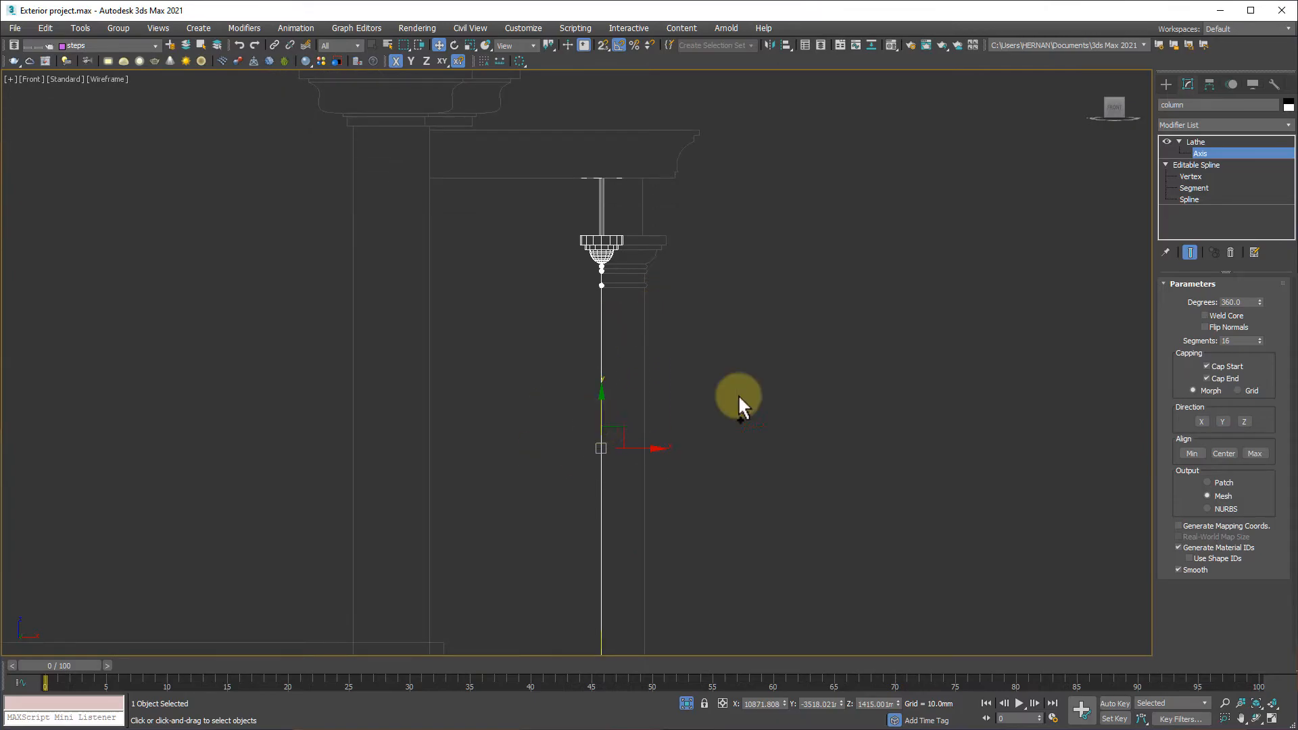
{"action": "left_click", "coordinate": [1204, 144]}
{"action": "left_click", "coordinate": [1203, 152]}
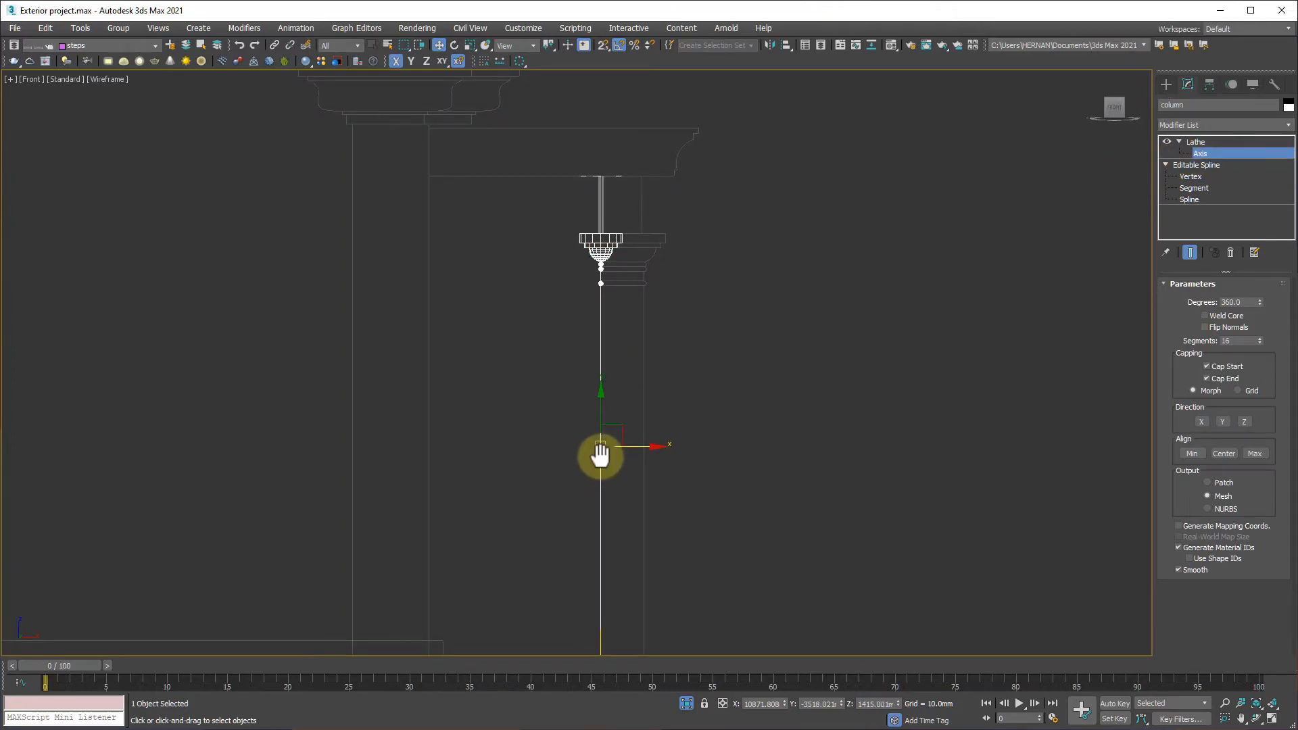
Try moving the lathe axis freehand along X to widen the column, and undo the move
{"action": "middle_click_drag", "start_coordinate": [597, 458], "coordinate": [605, 436]}
{"action": "mouse_move", "coordinate": [637, 423]}
{"action": "left_mouse_down"}
{"action": "mouse_move", "coordinate": [661, 423]}
{"action": "mouse_move", "coordinate": [638, 423]}
{"action": "mouse_move", "coordinate": [649, 424]}
{"action": "left_mouse_up"}
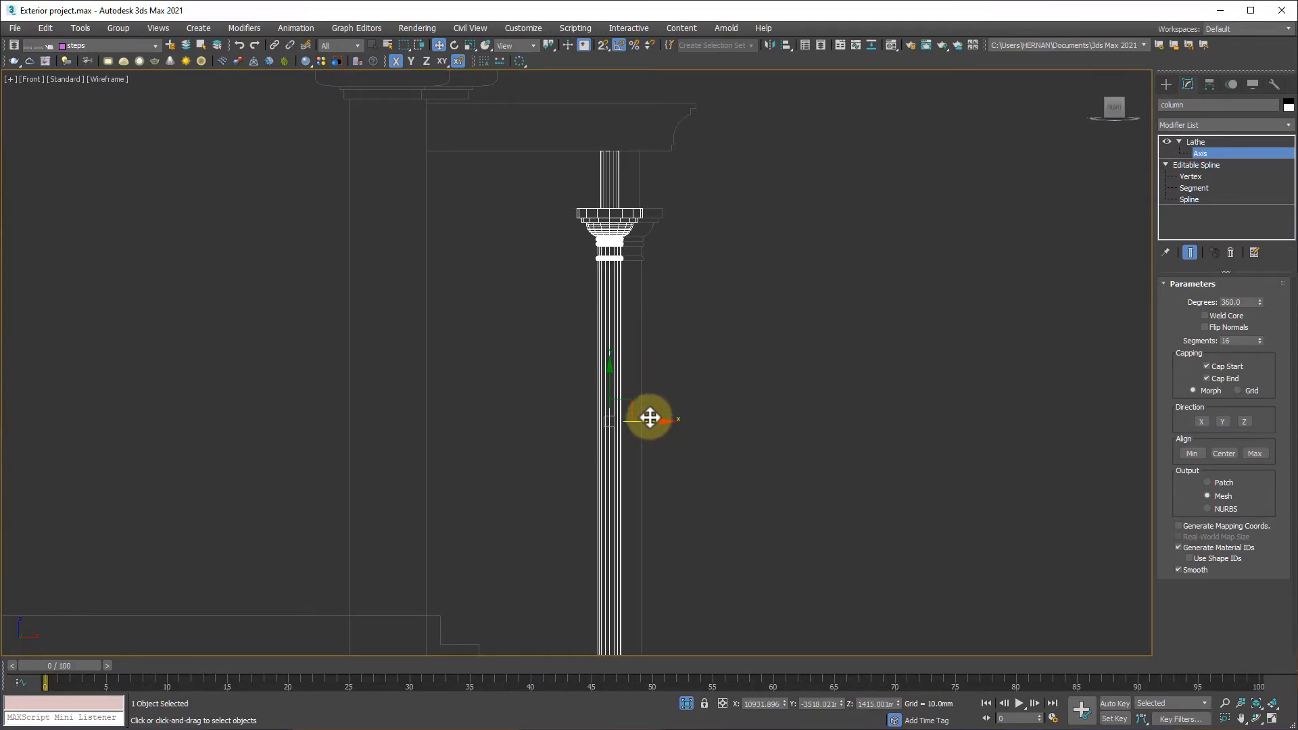
{"action": "key", "text": "ctrl+z"}
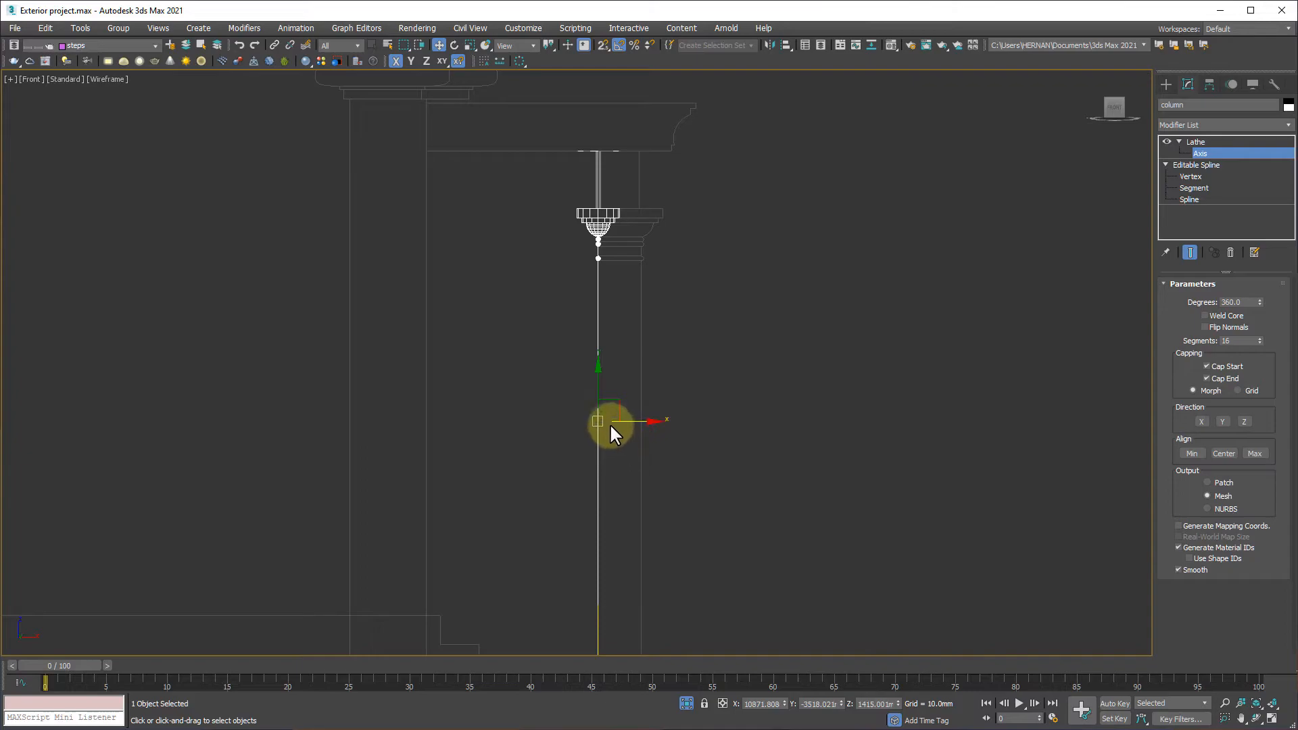
Lock the selection and move the lathe axis along X with snapping until the column matches the elevation column's width
{"action": "key", "text": "s"}
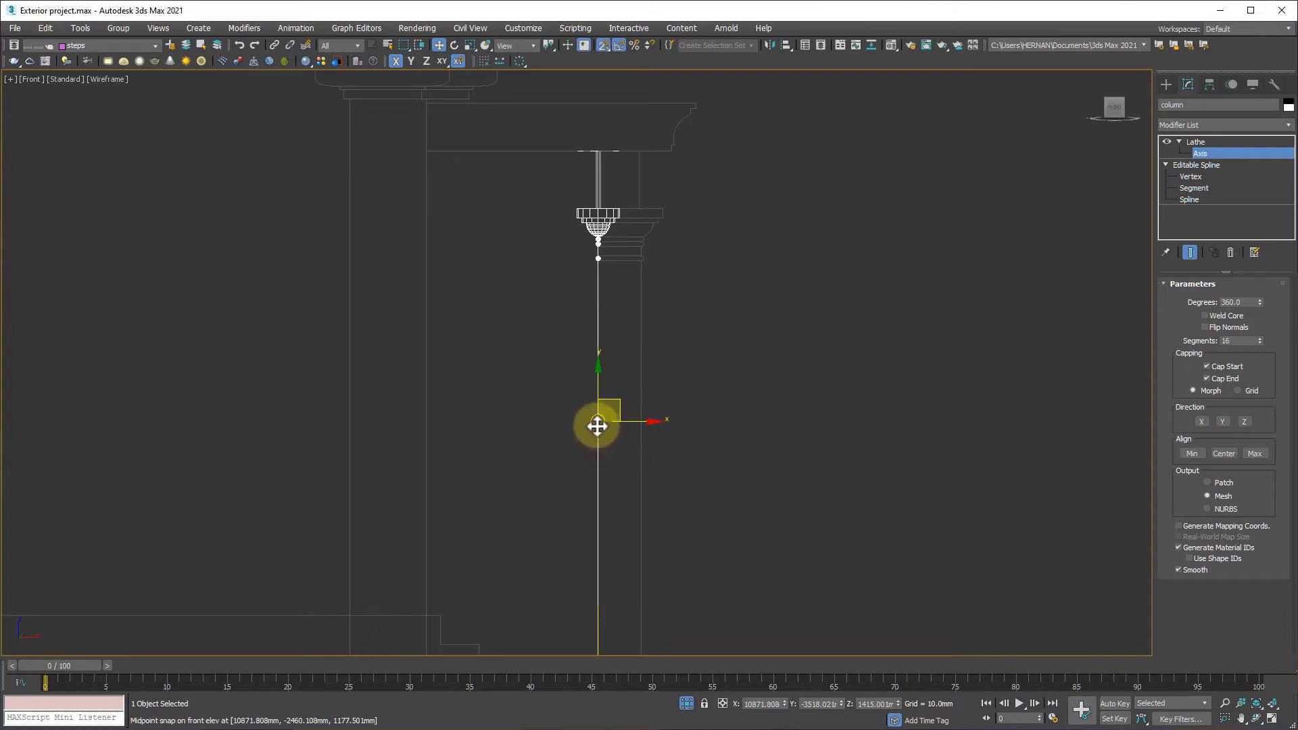
{"action": "left_click", "coordinate": [397, 62]}
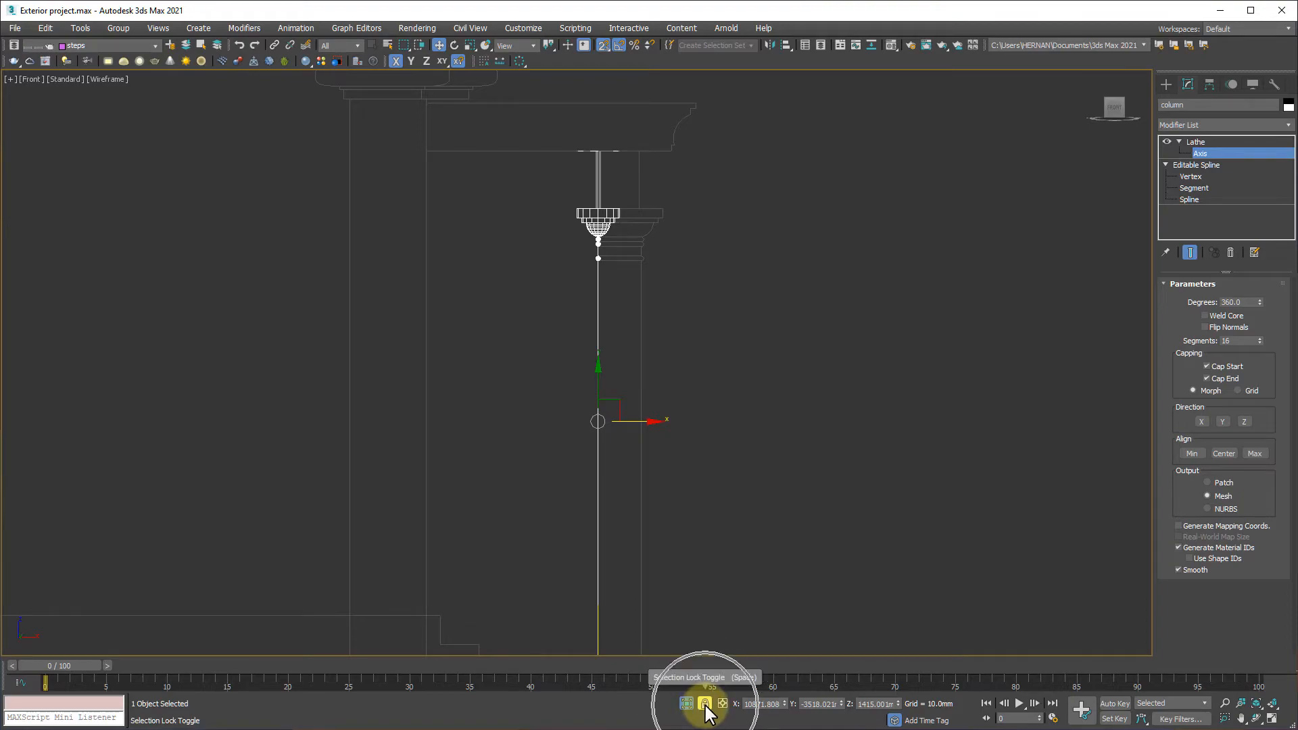
{"action": "left_click_drag", "start_coordinate": [599, 480], "coordinate": [618, 208]}
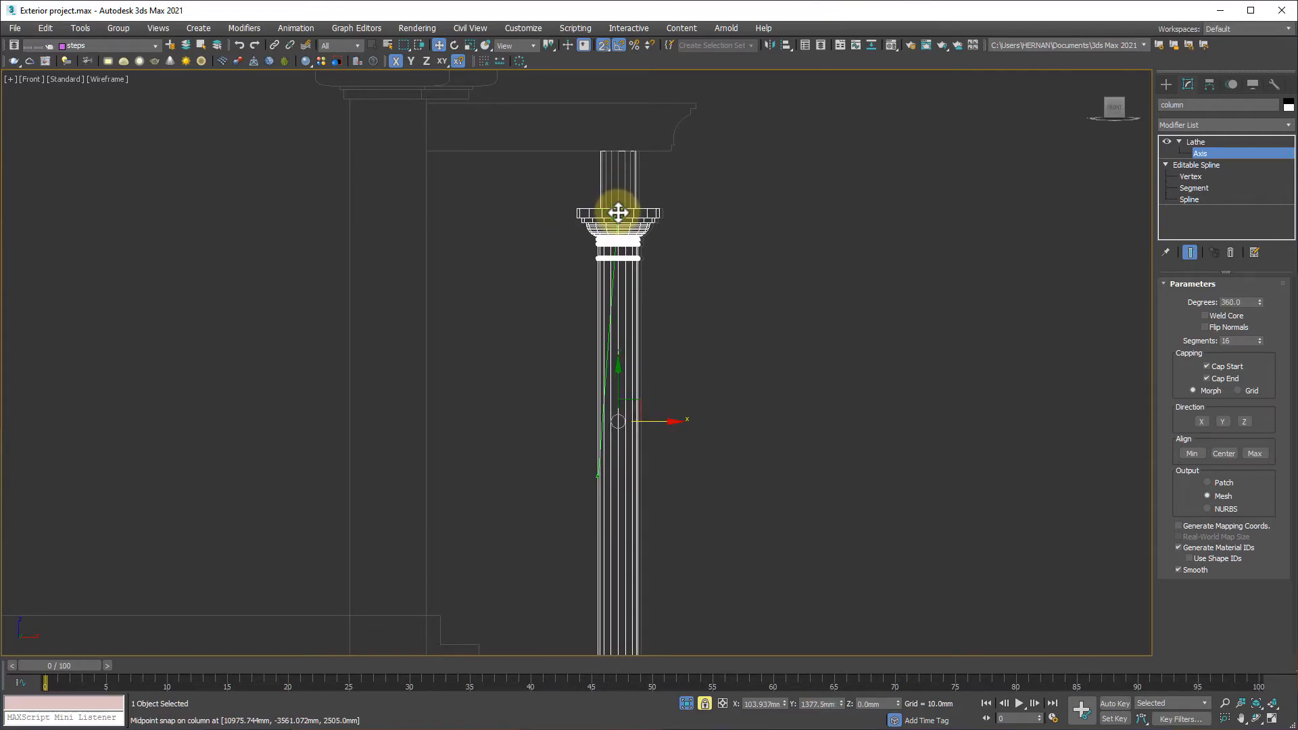
{"action": "left_click_drag", "start_coordinate": [618, 213], "coordinate": [622, 211]}
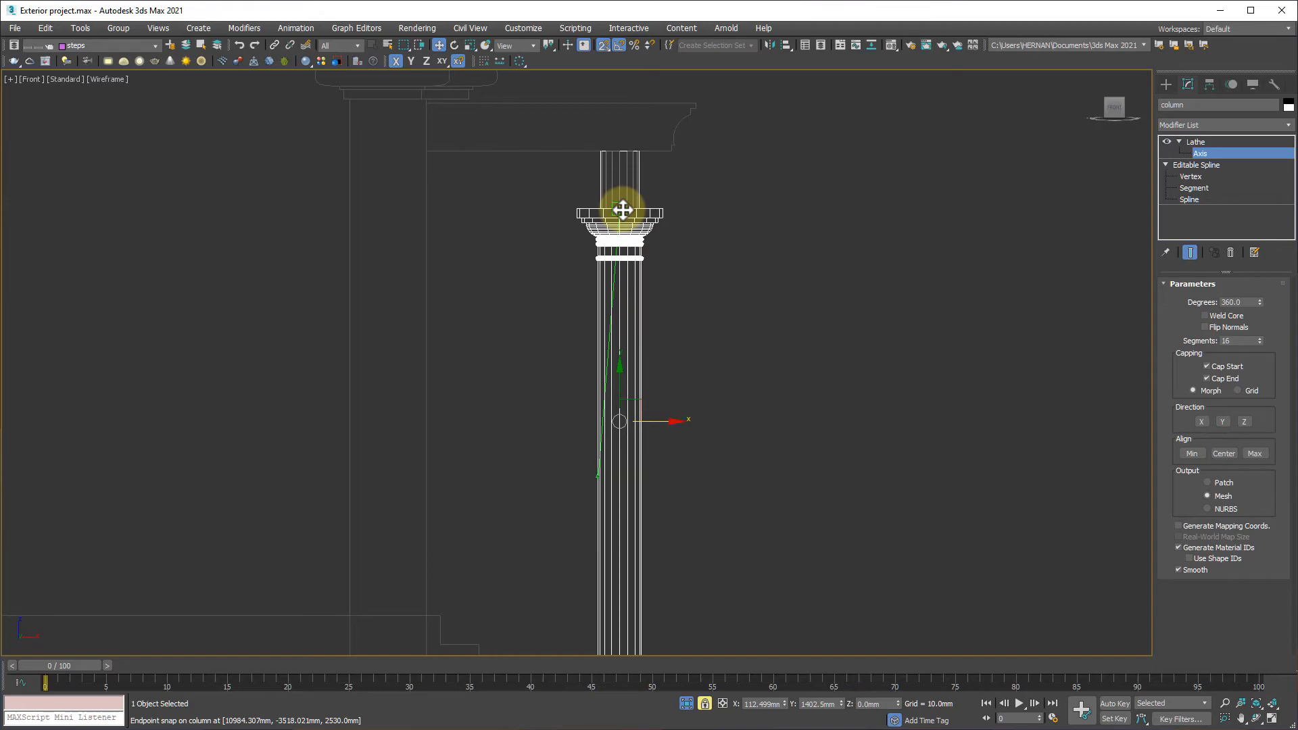
Examine the lathed column's shaft, capital and top faces in Front and Perspective views
{"action": "scroll", "coordinate": [631, 226], "scroll_direction": "up", "scroll_amount": 6}
{"action": "scroll", "coordinate": [635, 270], "scroll_direction": "down", "scroll_amount": 4}
{"action": "scroll", "coordinate": [638, 269], "scroll_direction": "down", "scroll_amount": 3}
{"action": "middle_click_drag", "start_coordinate": [697, 457], "coordinate": [724, 348]}
{"action": "middle_click_drag", "start_coordinate": [652, 299], "coordinate": [652, 372]}
{"action": "key", "text": "p"}
{"action": "scroll", "coordinate": [658, 371], "scroll_direction": "down", "scroll_amount": 5}
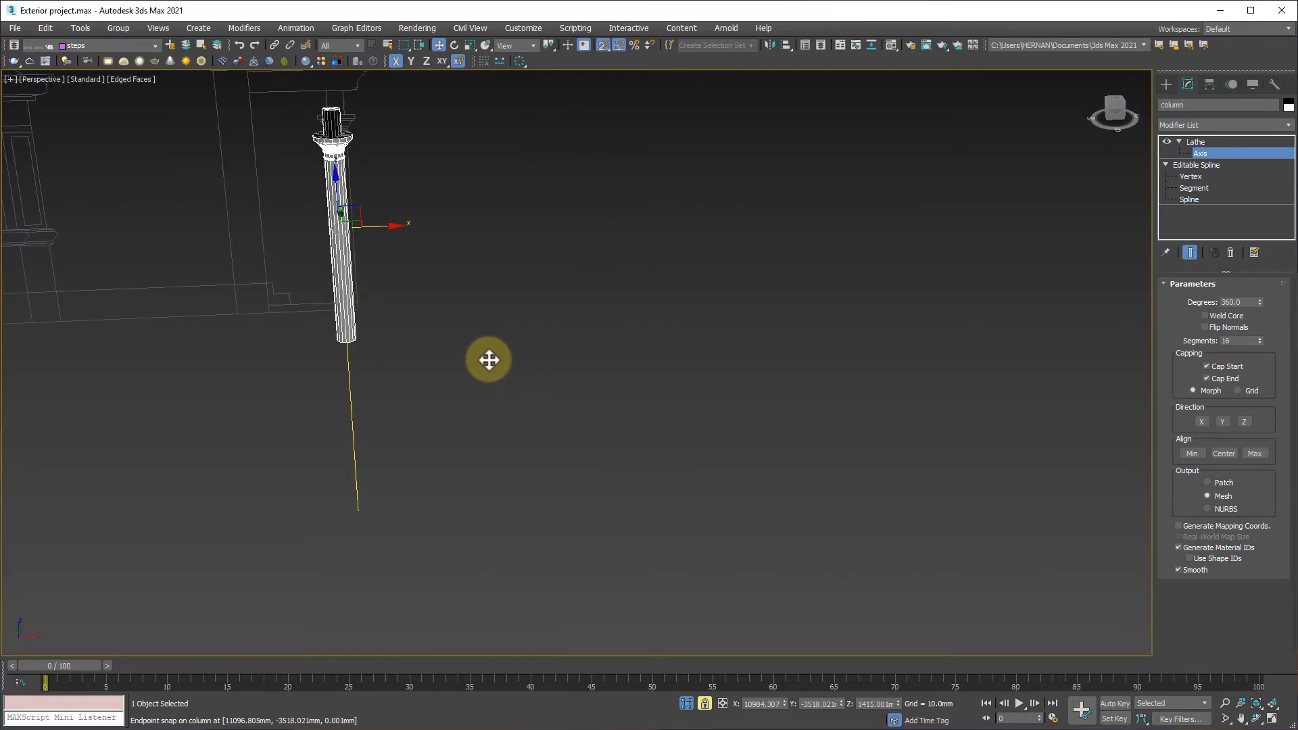
{"action": "middle_click_drag", "start_coordinate": [489, 359], "coordinate": [661, 455]}
{"action": "scroll", "coordinate": [654, 433], "scroll_direction": "down", "scroll_amount": 2}
{"action": "middle_click_drag", "start_coordinate": [596, 428], "coordinate": [606, 455], "text": "alt"}
{"action": "scroll", "coordinate": [545, 328], "scroll_direction": "up", "scroll_amount": 6}
{"action": "scroll", "coordinate": [698, 473], "scroll_direction": "down", "scroll_amount": 2}
{"action": "middle_click_drag", "start_coordinate": [698, 473], "coordinate": [728, 429], "text": "alt"}
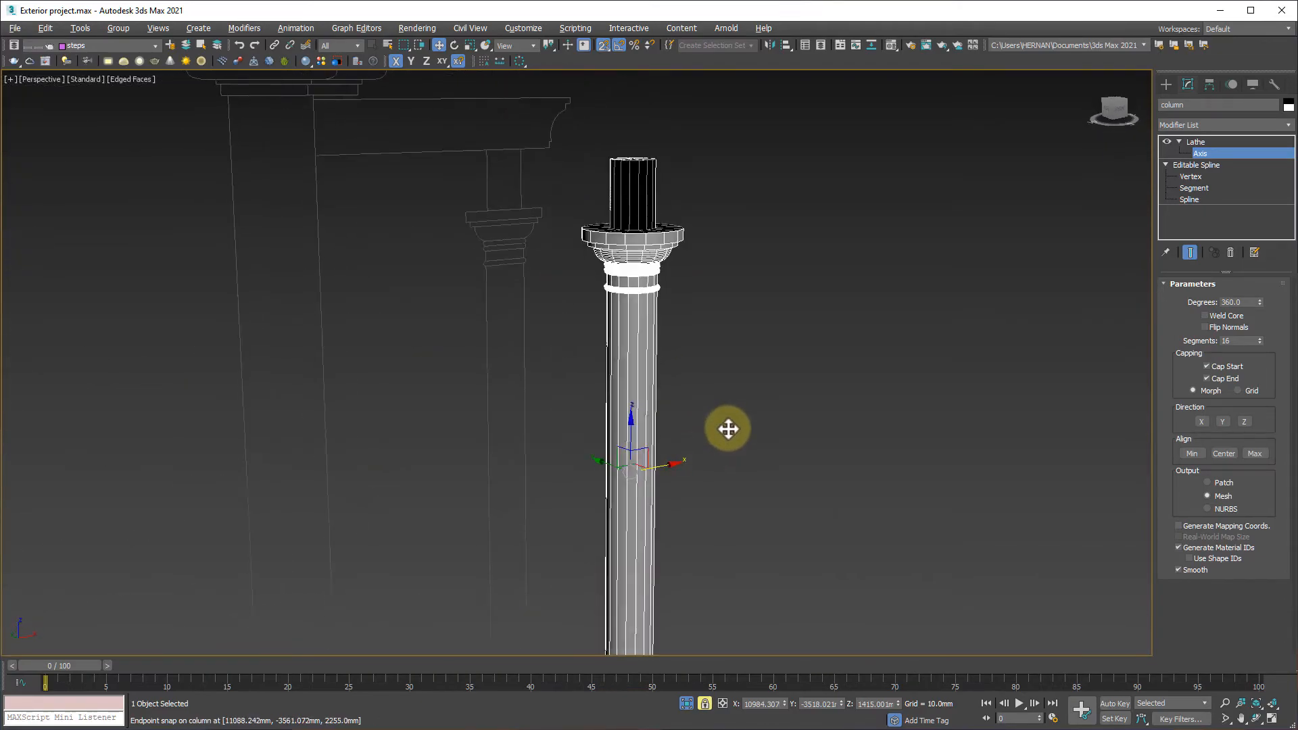
{"action": "scroll", "coordinate": [724, 473], "scroll_direction": "down", "scroll_amount": 3}
{"action": "mouse_move", "coordinate": [724, 473]}
{"action": "middle_mouse_down"}
{"action": "mouse_move", "coordinate": [713, 427]}
{"action": "mouse_move", "coordinate": [701, 466]}
{"action": "middle_mouse_up"}
{"action": "middle_click_drag", "start_coordinate": [701, 398], "coordinate": [693, 493]}
{"action": "scroll", "coordinate": [689, 427], "scroll_direction": "up", "scroll_amount": 6}
{"action": "middle_click_drag", "start_coordinate": [648, 438], "coordinate": [640, 368], "text": "alt"}
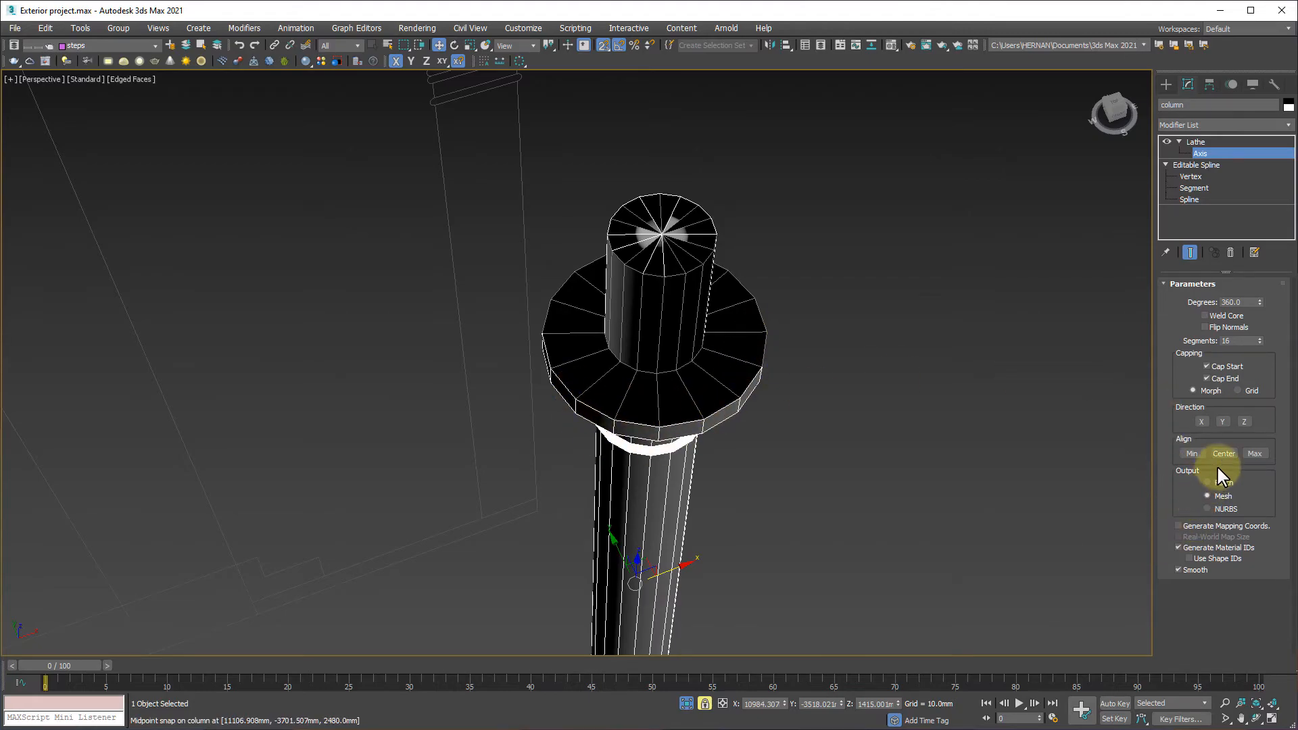
Set the Lathe modifier's segments to 30 for a smoother column
{"action": "double_click", "coordinate": [1224, 342]}
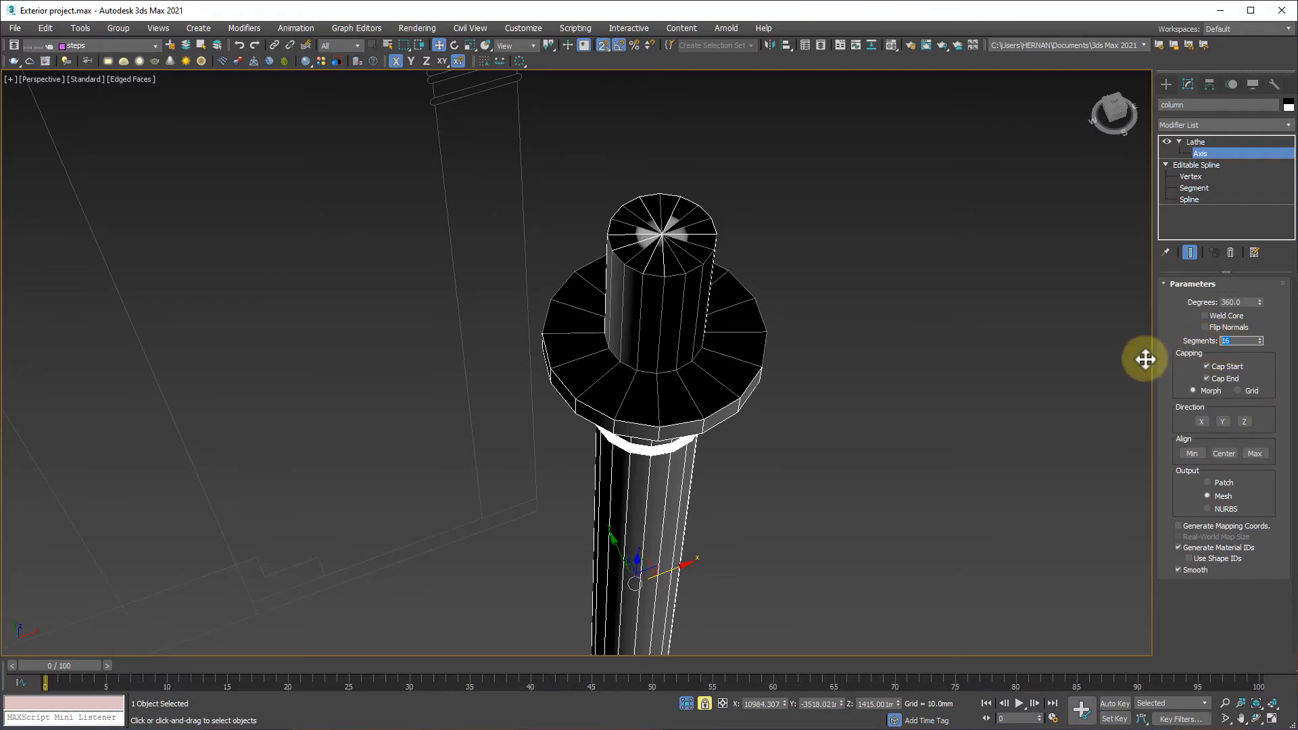
{"action": "type", "text": "30"}
{"action": "key", "text": "Return"}
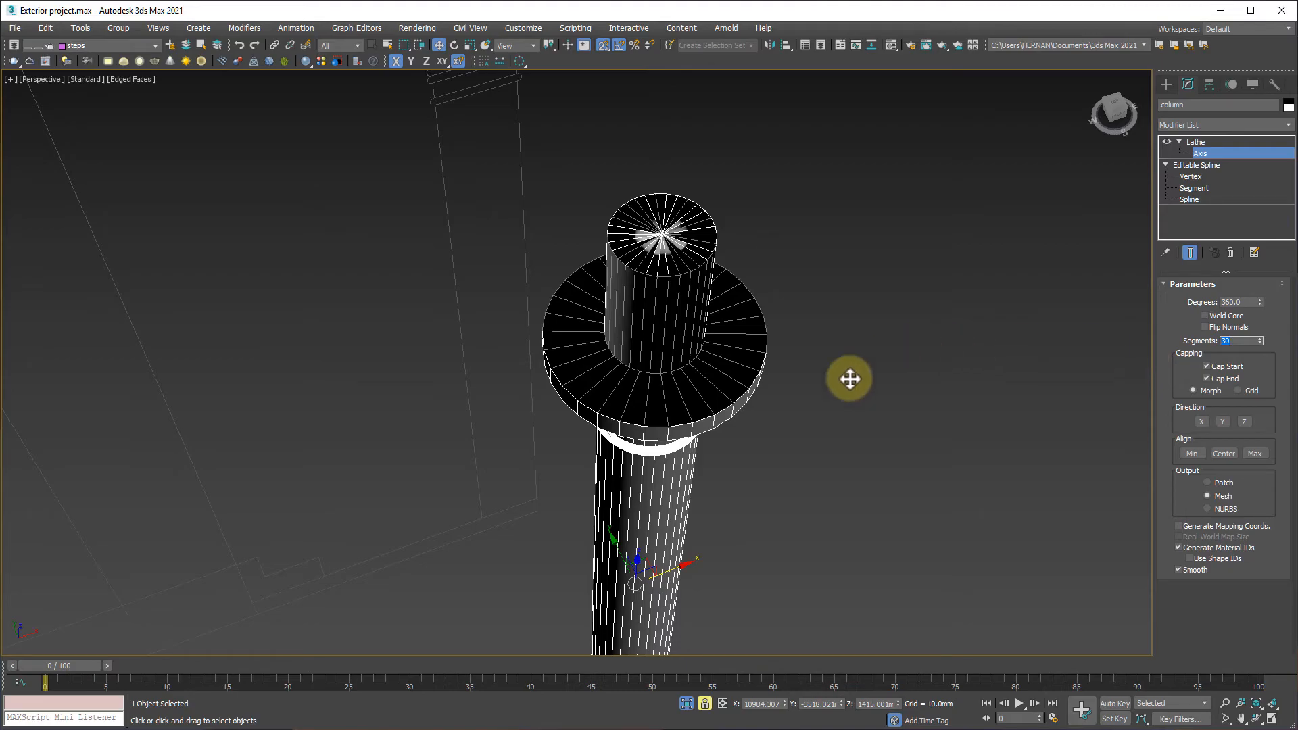
{"action": "middle_click_drag", "start_coordinate": [561, 501], "coordinate": [536, 473], "text": "alt"}
{"action": "scroll", "coordinate": [535, 472], "scroll_direction": "down", "scroll_amount": 3}
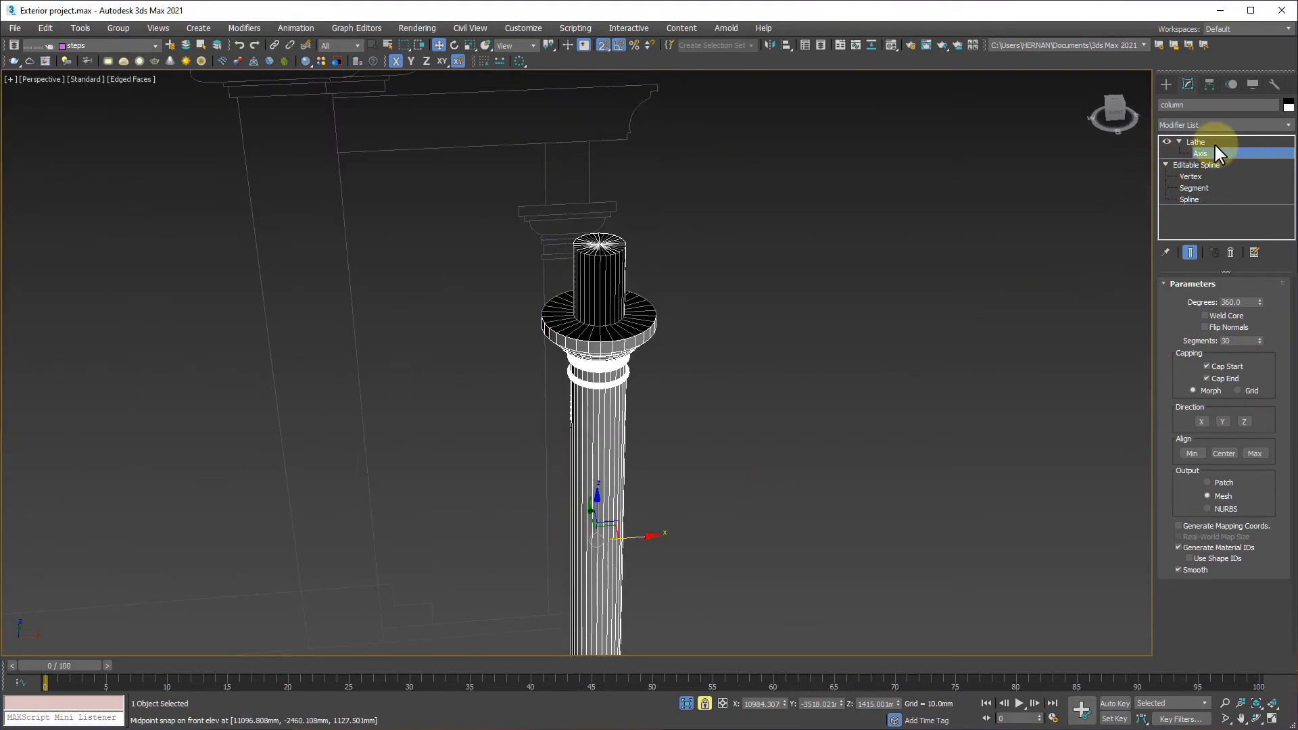
Leave the lathe's Axis level and end isolation to show the whole house, keeping the column selected
{"action": "scroll", "coordinate": [768, 313], "scroll_direction": "down", "scroll_amount": 5}
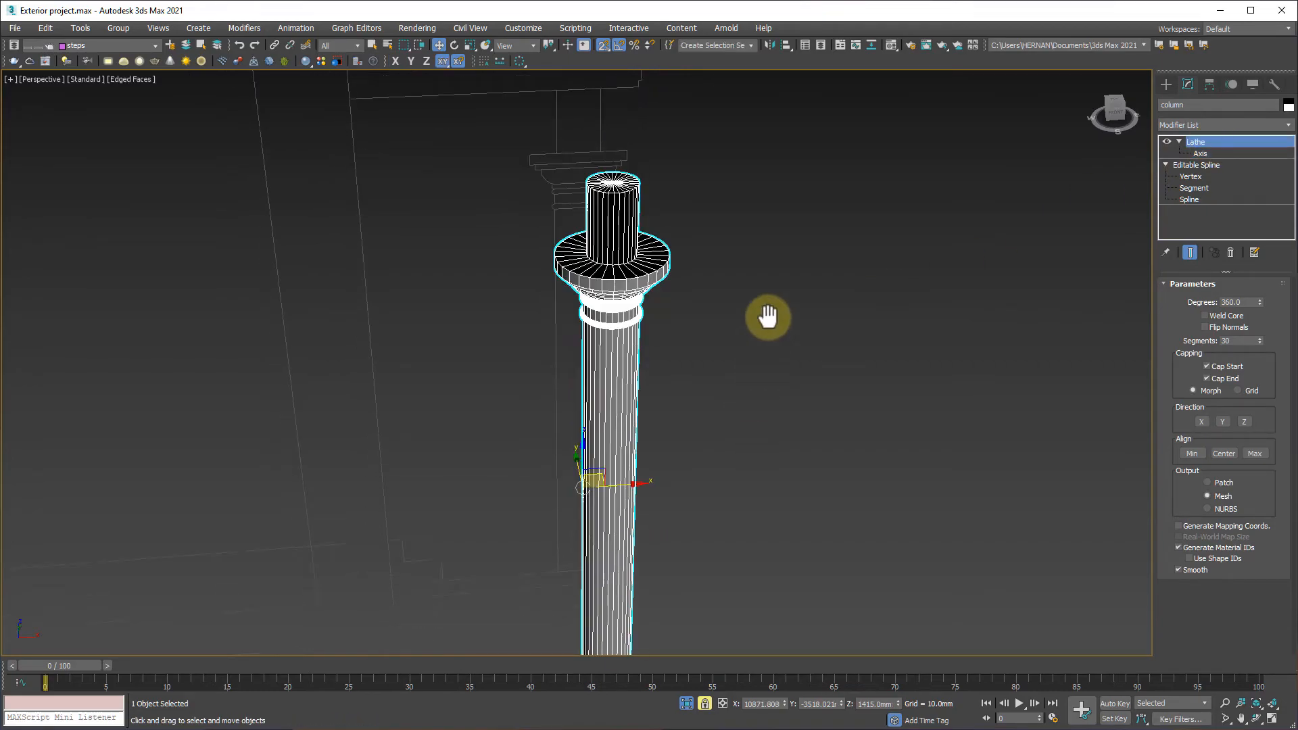
{"action": "scroll", "coordinate": [736, 424], "scroll_direction": "down", "scroll_amount": 3}
{"action": "left_click", "coordinate": [736, 424]}
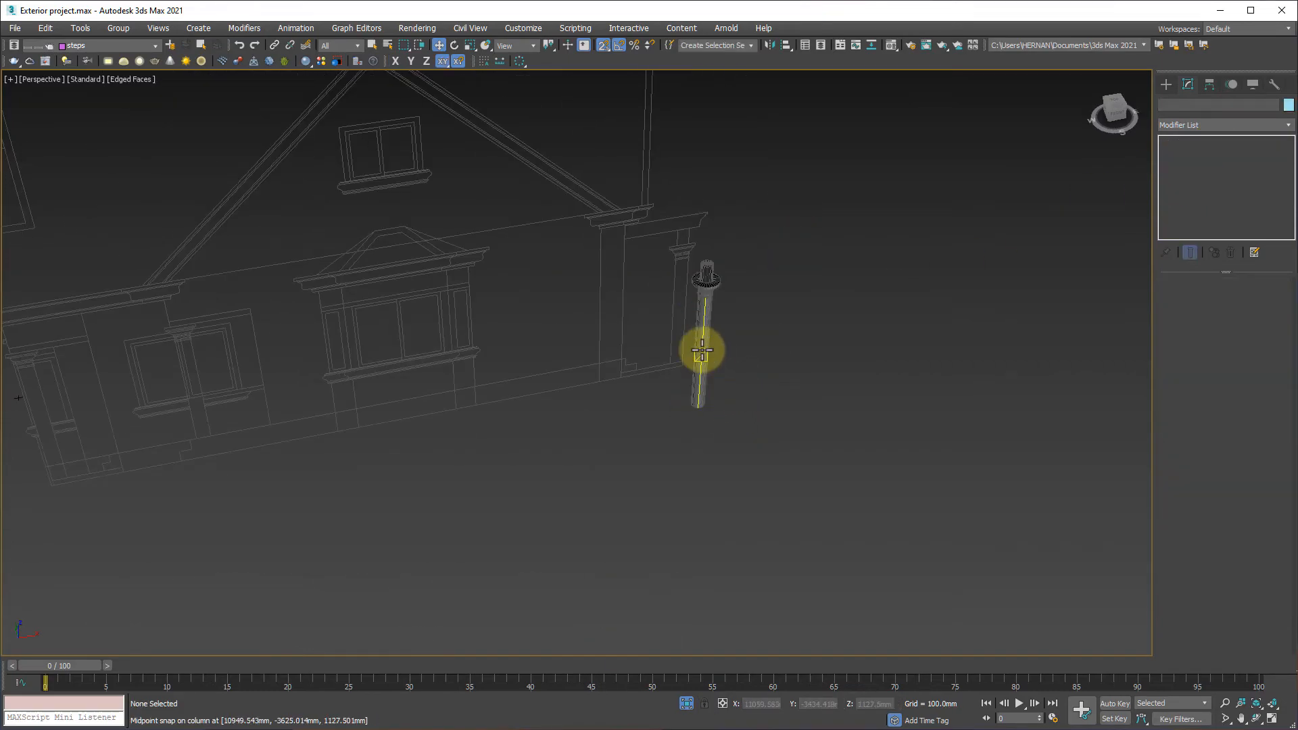
{"action": "left_click", "coordinate": [701, 349]}
{"action": "right_click", "coordinate": [698, 343]}
{"action": "left_click", "coordinate": [734, 280]}
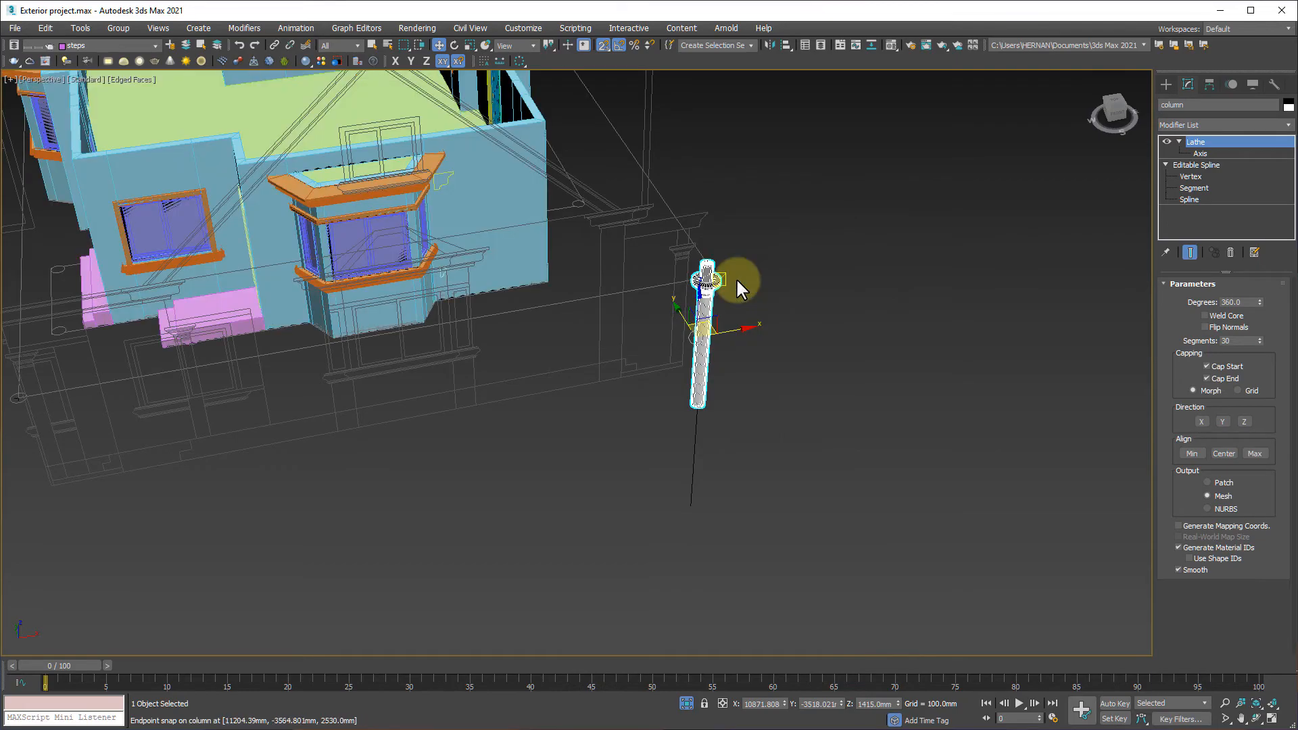
{"action": "left_click", "coordinate": [696, 377]}
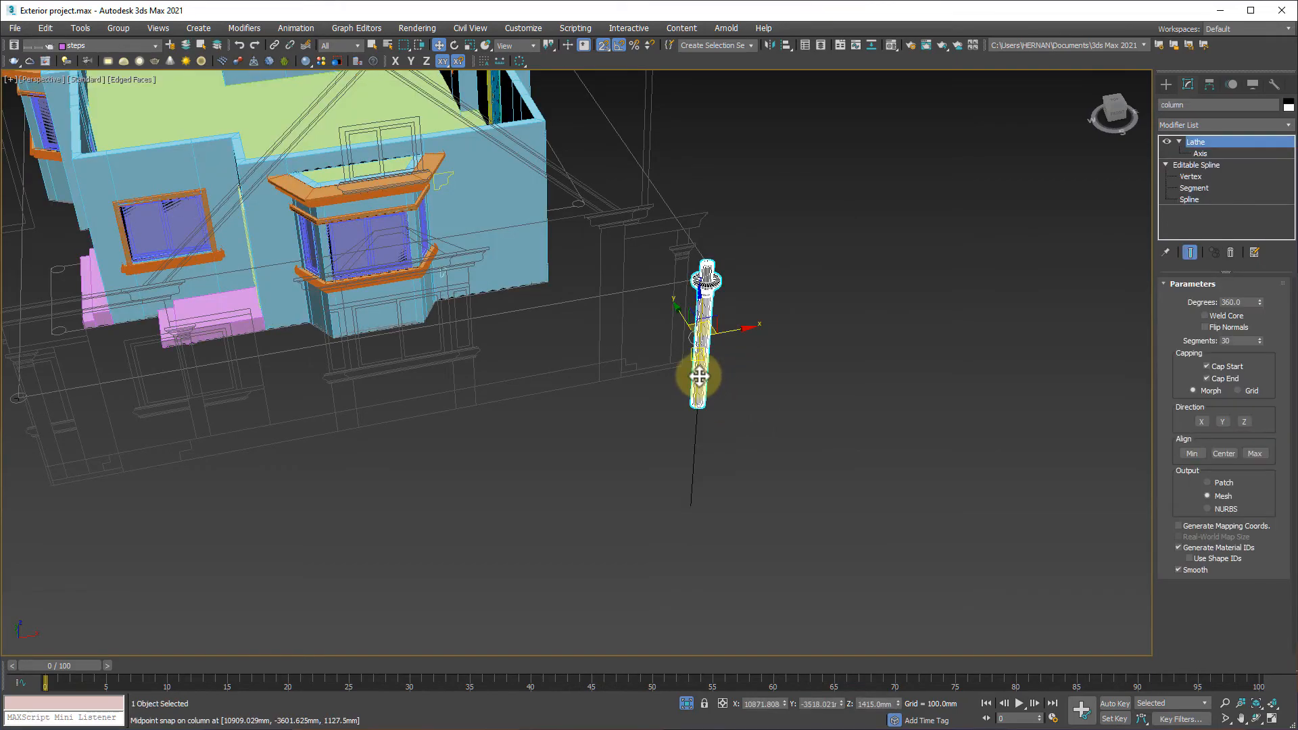
In Top view, move the column from below the floor plan to the south corner of the east porch
{"action": "key", "text": "t"}
{"action": "scroll", "coordinate": [701, 374], "scroll_direction": "down", "scroll_amount": 10}
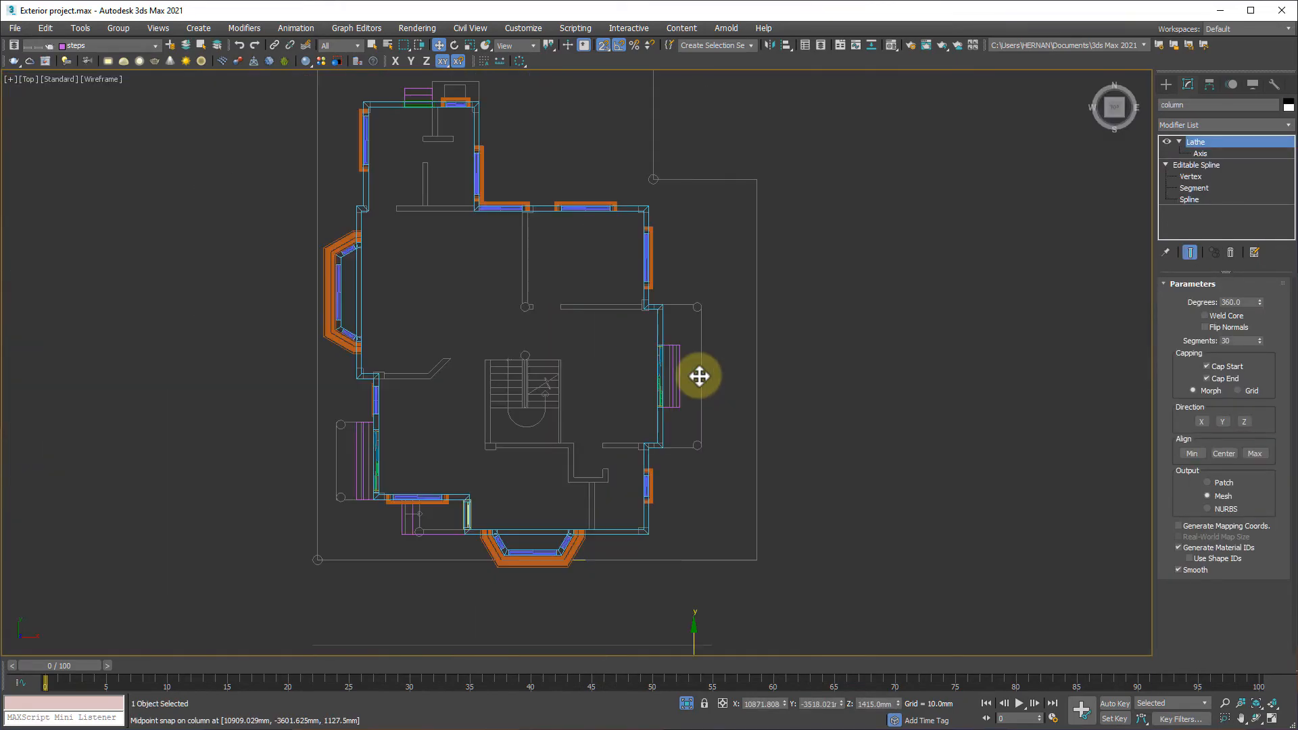
{"action": "scroll", "coordinate": [721, 469], "scroll_direction": "up", "scroll_amount": 9}
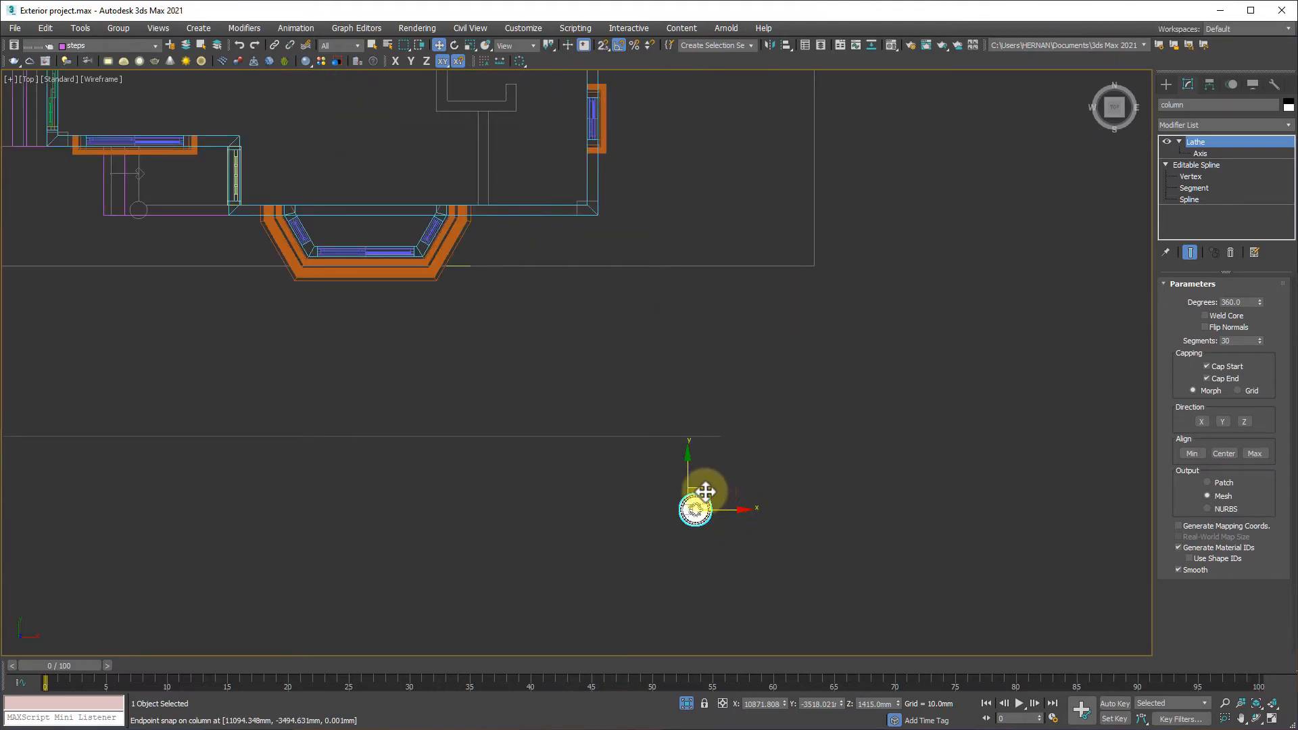
{"action": "left_click_drag", "start_coordinate": [710, 482], "coordinate": [705, 82]}
{"action": "middle_click_drag", "start_coordinate": [704, 83], "coordinate": [704, 464]}
{"action": "scroll", "coordinate": [704, 463], "scroll_direction": "up", "scroll_amount": 6}
{"action": "left_click_drag", "start_coordinate": [682, 485], "coordinate": [676, 237]}
Snap the column onto the plan's column circle at the east porch's south corner, locking the selection for the X alignment
{"action": "scroll", "coordinate": [725, 249], "scroll_direction": "up", "scroll_amount": 5}
{"action": "middle_click_drag", "start_coordinate": [727, 319], "coordinate": [622, 363]}
{"action": "middle_click_drag", "start_coordinate": [733, 490], "coordinate": [730, 512]}
{"action": "scroll", "coordinate": [732, 516], "scroll_direction": "up", "scroll_amount": 2}
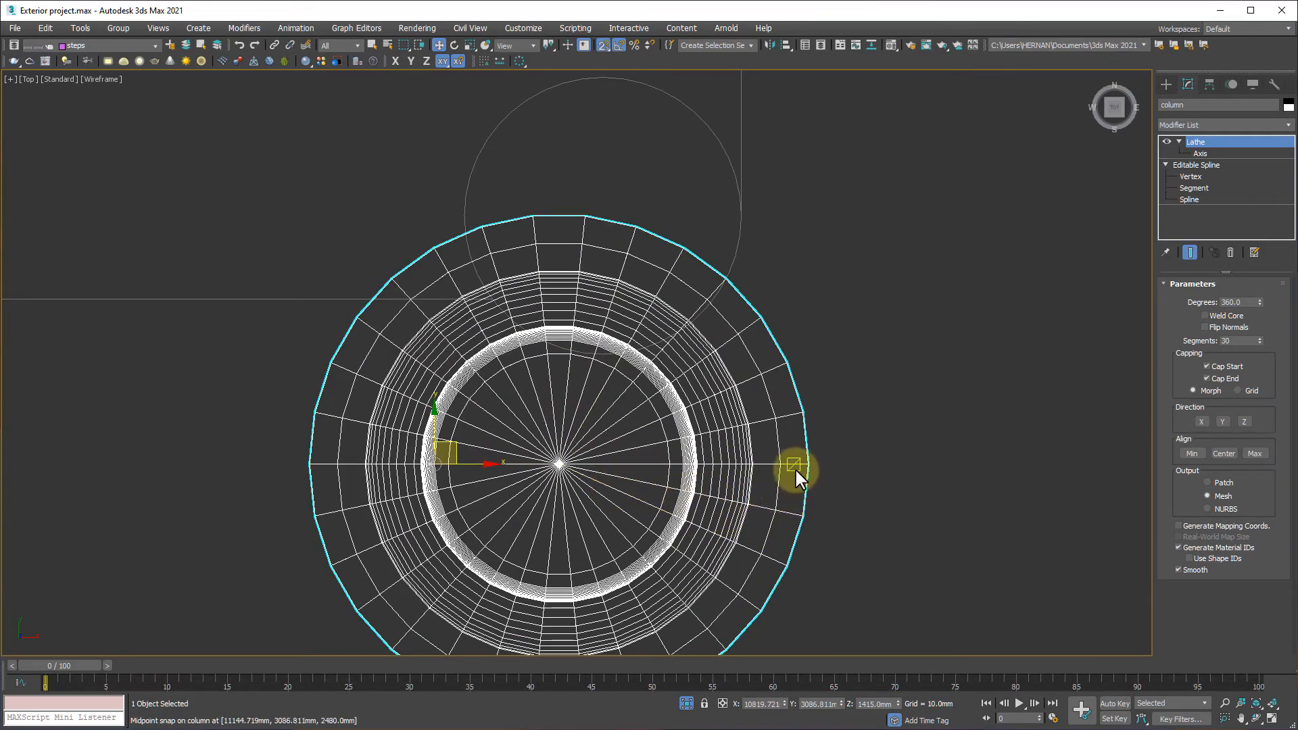
{"action": "left_click_drag", "start_coordinate": [800, 465], "coordinate": [744, 215]}
{"action": "scroll", "coordinate": [738, 342], "scroll_direction": "down", "scroll_amount": 3}
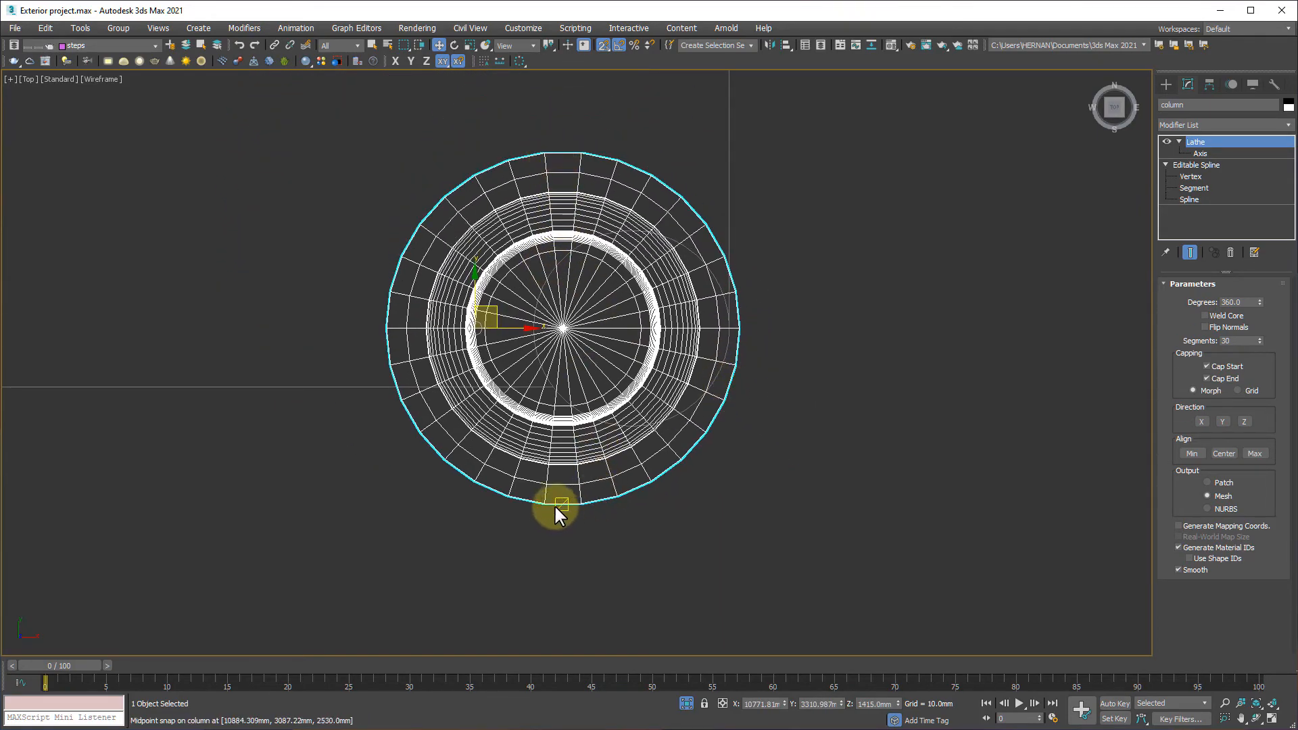
{"action": "key", "text": "space"}
{"action": "left_click_drag", "start_coordinate": [564, 507], "coordinate": [621, 426]}
{"action": "scroll", "coordinate": [621, 429], "scroll_direction": "down", "scroll_amount": 8}
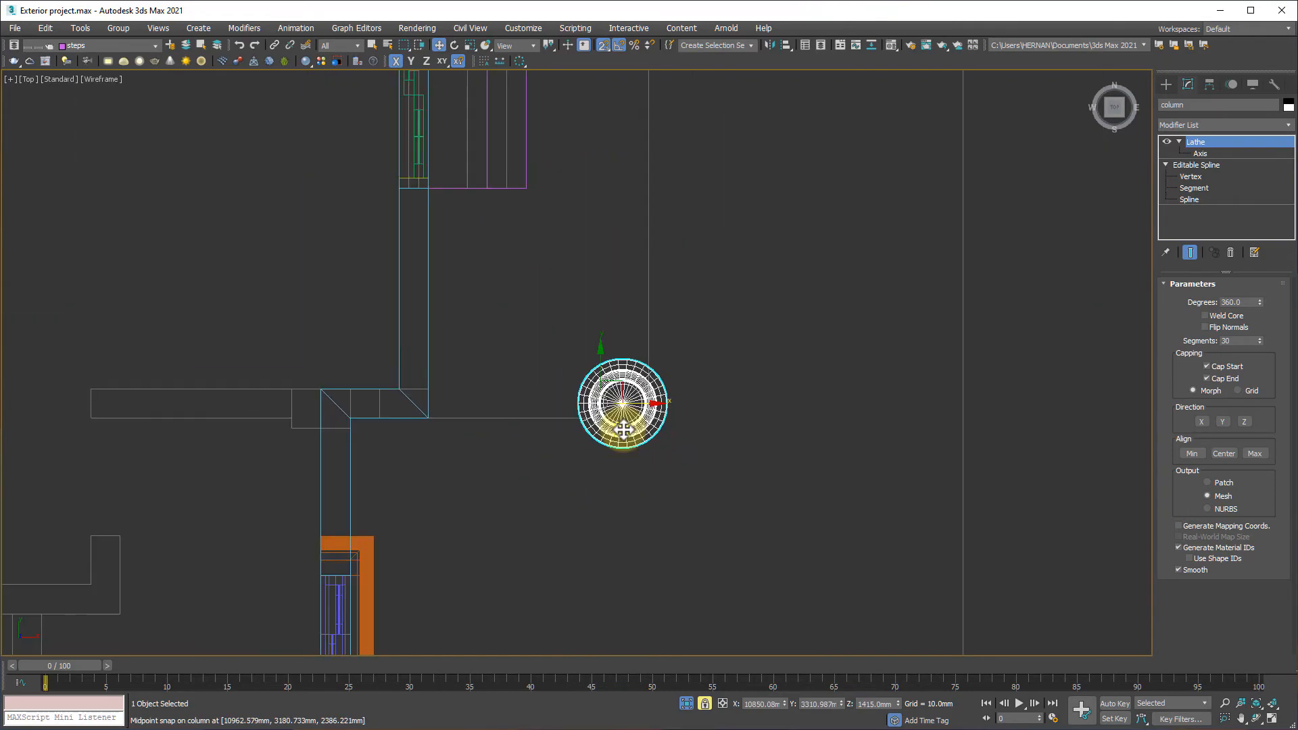
Clone the column once as an instance along Y to the north corner of the east porch
{"action": "middle_click_drag", "start_coordinate": [629, 474], "coordinate": [662, 588]}
{"action": "key", "text": "s"}
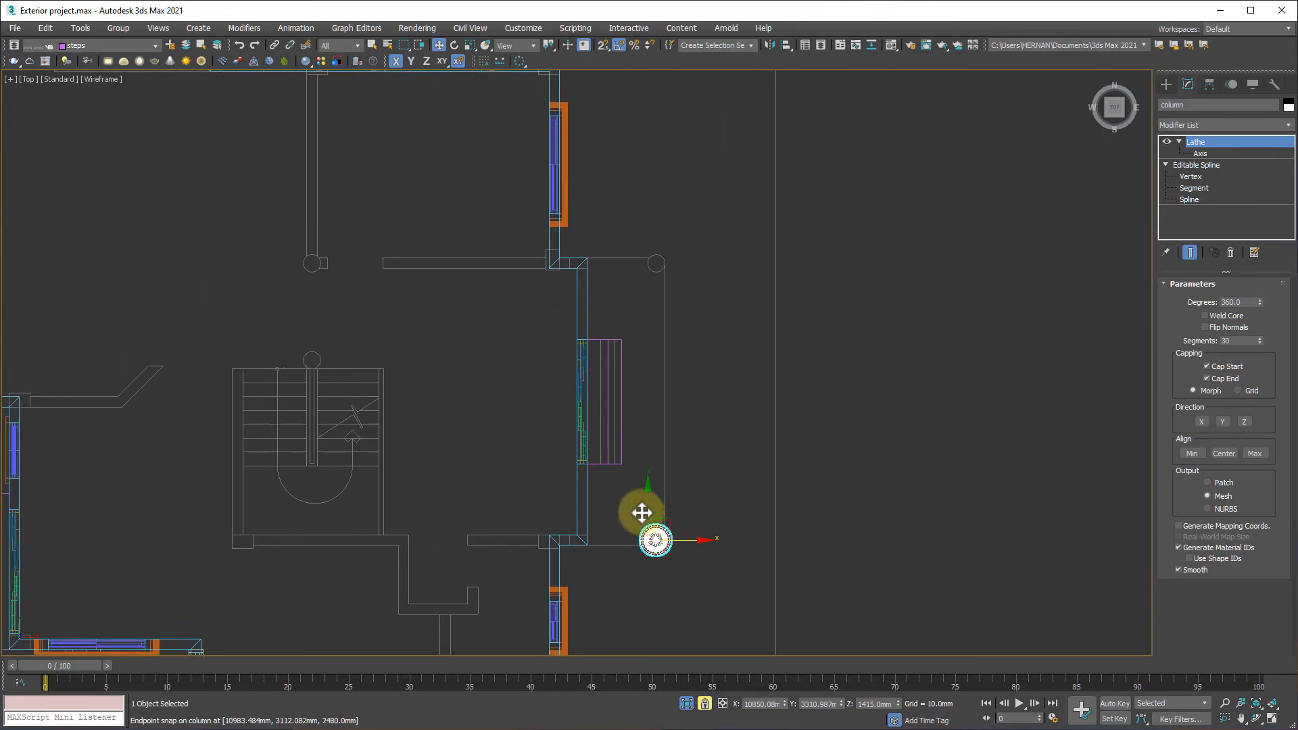
{"action": "left_click_drag", "start_coordinate": [648, 504], "coordinate": [679, 236], "text": "shift"}
{"action": "left_click", "coordinate": [598, 334]}
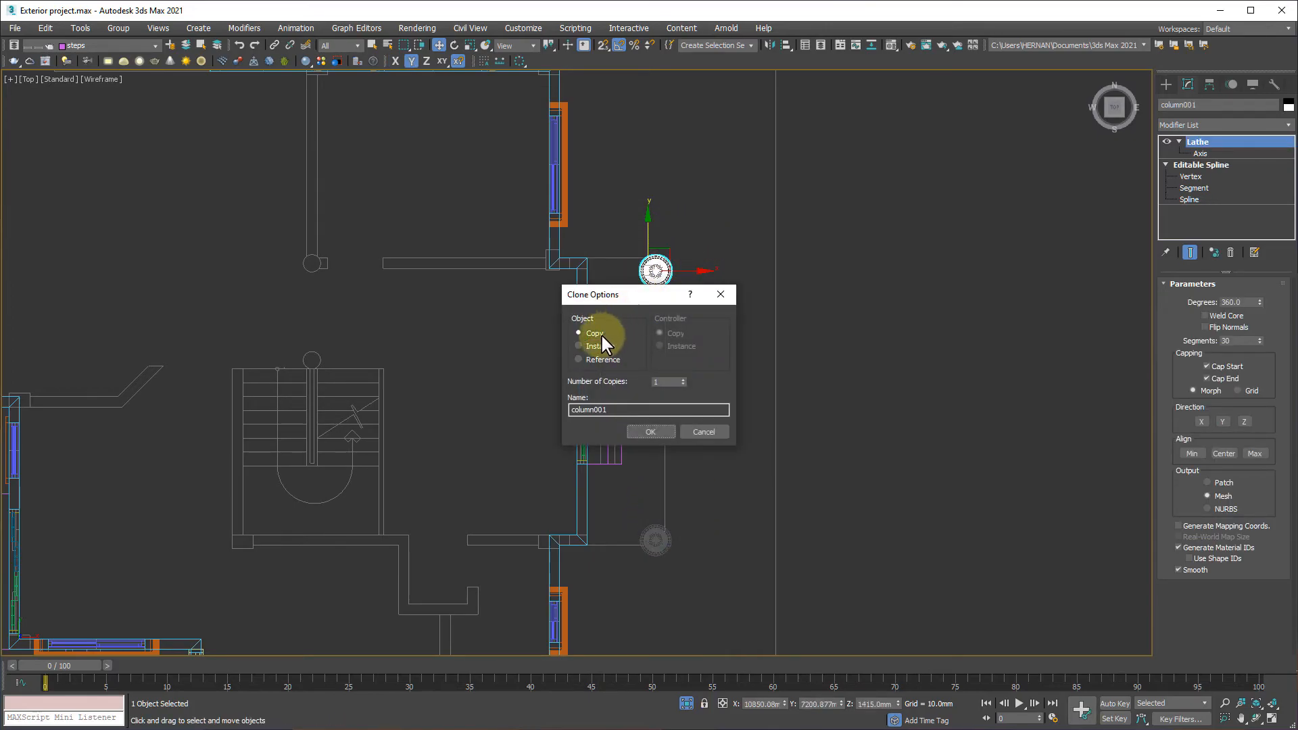
{"action": "left_click", "coordinate": [642, 428]}
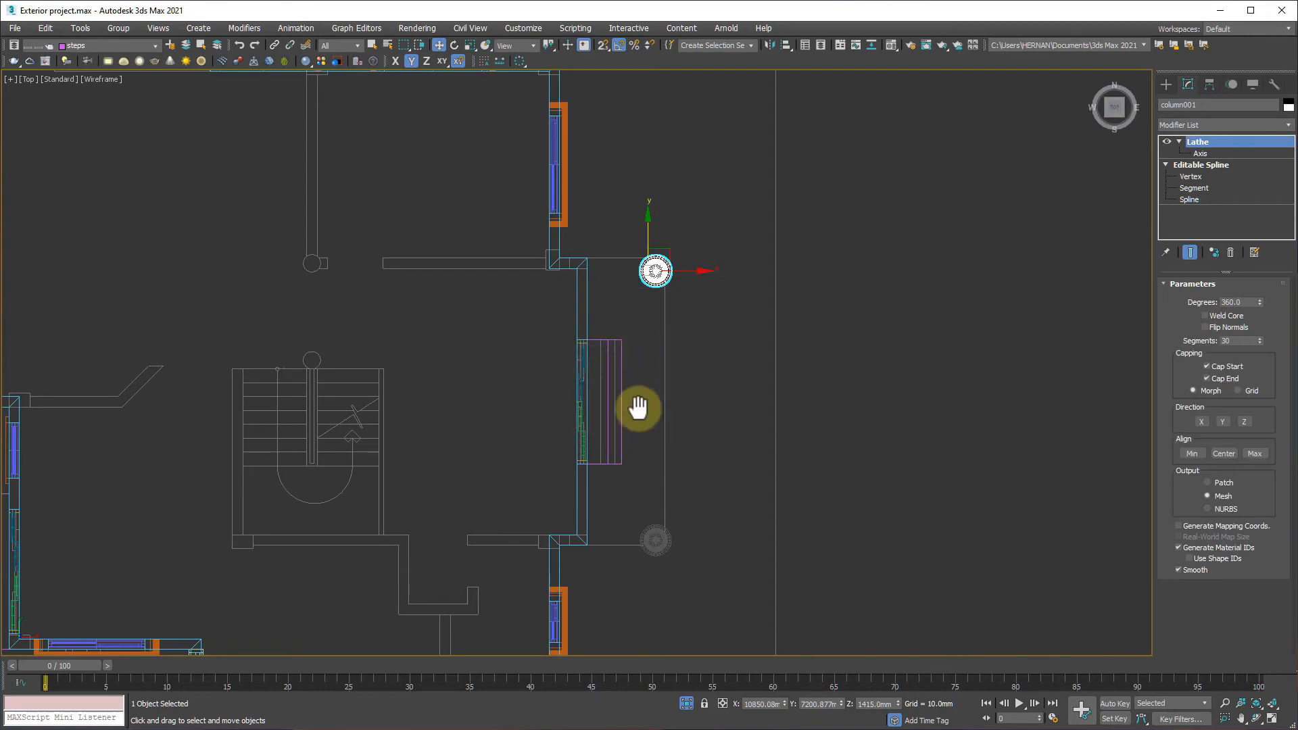
Snap the cloned column along Y onto the plan's circle at the east porch's north corner
{"action": "scroll", "coordinate": [649, 295], "scroll_direction": "up", "scroll_amount": 4}
{"action": "middle_click_drag", "start_coordinate": [649, 296], "coordinate": [601, 393]}
{"action": "scroll", "coordinate": [602, 394], "scroll_direction": "up", "scroll_amount": 2}
{"action": "middle_click_drag", "start_coordinate": [622, 221], "coordinate": [562, 470]}
{"action": "scroll", "coordinate": [561, 470], "scroll_direction": "up", "scroll_amount": 1}
{"action": "key", "text": "s"}
{"action": "key", "text": "space"}
{"action": "left_click_drag", "start_coordinate": [590, 441], "coordinate": [700, 363]}
Clone an east porch column as an instance beside the small front entrance steps in the plan's southwest area
{"action": "scroll", "coordinate": [736, 374], "scroll_direction": "down", "scroll_amount": 7}
{"action": "middle_click_drag", "start_coordinate": [532, 504], "coordinate": [590, 502]}
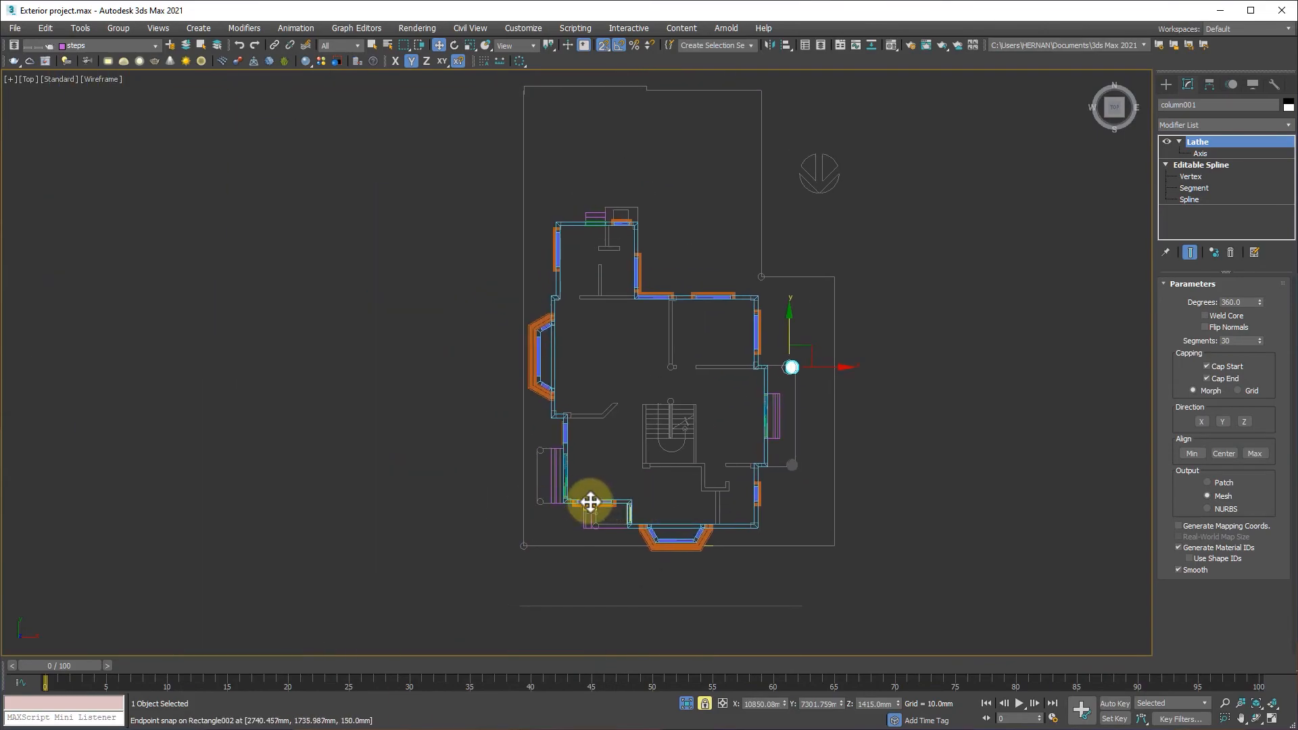
{"action": "scroll", "coordinate": [622, 565], "scroll_direction": "up", "scroll_amount": 3}
{"action": "left_click", "coordinate": [910, 429]}
{"action": "left_click", "coordinate": [910, 410]}
{"action": "left_click_drag", "start_coordinate": [916, 401], "coordinate": [534, 516], "text": "shift"}
{"action": "left_click", "coordinate": [579, 346]}
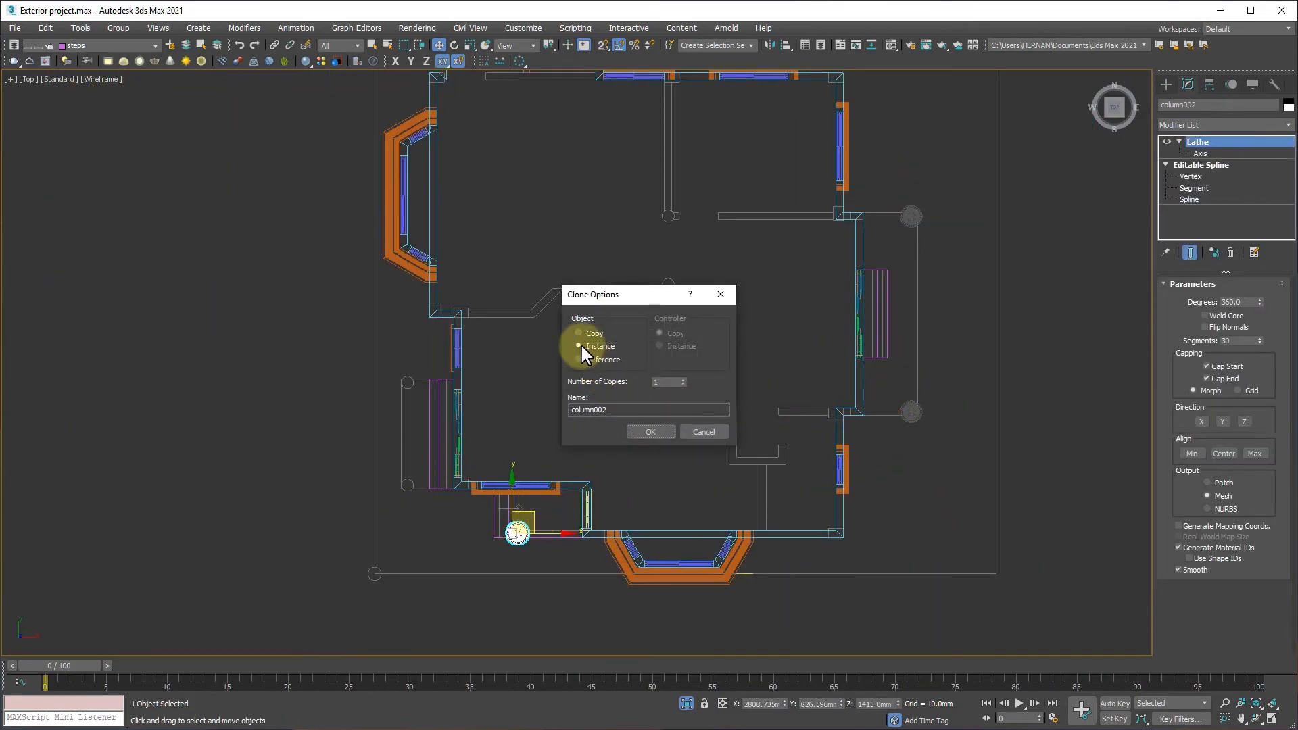
{"action": "left_click", "coordinate": [650, 432]}
Align the front entrance column with its plan circle by snapping it along X and Y
{"action": "scroll", "coordinate": [579, 499], "scroll_direction": "up", "scroll_amount": 15}
{"action": "scroll", "coordinate": [507, 400], "scroll_direction": "down", "scroll_amount": 5}
{"action": "left_click_drag", "start_coordinate": [507, 400], "coordinate": [812, 434]}
{"action": "middle_click_drag", "start_coordinate": [811, 466], "coordinate": [816, 437]}
{"action": "key", "text": "s"}
{"action": "key", "text": "space"}
{"action": "left_click_drag", "start_coordinate": [883, 423], "coordinate": [593, 304]}
{"action": "key", "text": "F6"}
{"action": "left_click_drag", "start_coordinate": [770, 304], "coordinate": [690, 405]}
{"action": "key", "text": "s"}
Clone the front entrance column as an instance to the south corner of the west porch
{"action": "scroll", "coordinate": [752, 516], "scroll_direction": "down", "scroll_amount": 11}
{"action": "middle_click_drag", "start_coordinate": [753, 516], "coordinate": [896, 543]}
{"action": "left_click_drag", "start_coordinate": [898, 513], "coordinate": [733, 446], "text": "shift"}
{"action": "left_click", "coordinate": [643, 427]}
Snap the new column onto the plan's circle at the west porch's south corner
{"action": "scroll", "coordinate": [559, 452], "scroll_direction": "up", "scroll_amount": 15}
{"action": "left_click_drag", "start_coordinate": [441, 365], "coordinate": [743, 388]}
{"action": "middle_click_drag", "start_coordinate": [783, 440], "coordinate": [805, 484]}
{"action": "key", "text": "s"}
{"action": "left_click_drag", "start_coordinate": [830, 451], "coordinate": [590, 337]}
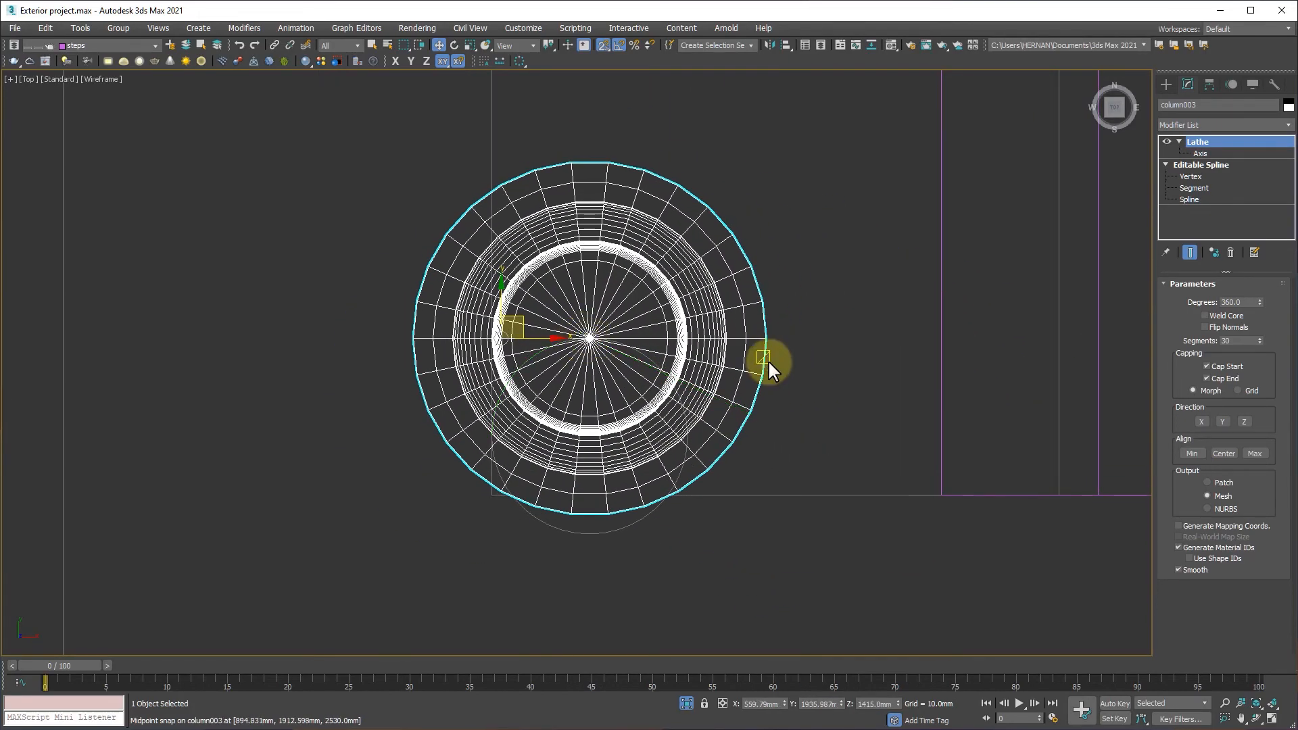
{"action": "mouse_move", "coordinate": [760, 338]}
{"action": "left_mouse_down"}
{"action": "mouse_move", "coordinate": [744, 333]}
{"action": "mouse_move", "coordinate": [695, 433]}
{"action": "left_mouse_up"}
{"action": "key", "text": "F6"}
Clone the west porch column as an instance along Y to the porch's north corner
{"action": "scroll", "coordinate": [731, 397], "scroll_direction": "down", "scroll_amount": 8}
{"action": "middle_click_drag", "start_coordinate": [723, 464], "coordinate": [732, 562]}
{"action": "key", "text": "s"}
{"action": "left_click_drag", "start_coordinate": [698, 454], "coordinate": [699, 171], "text": "shift"}
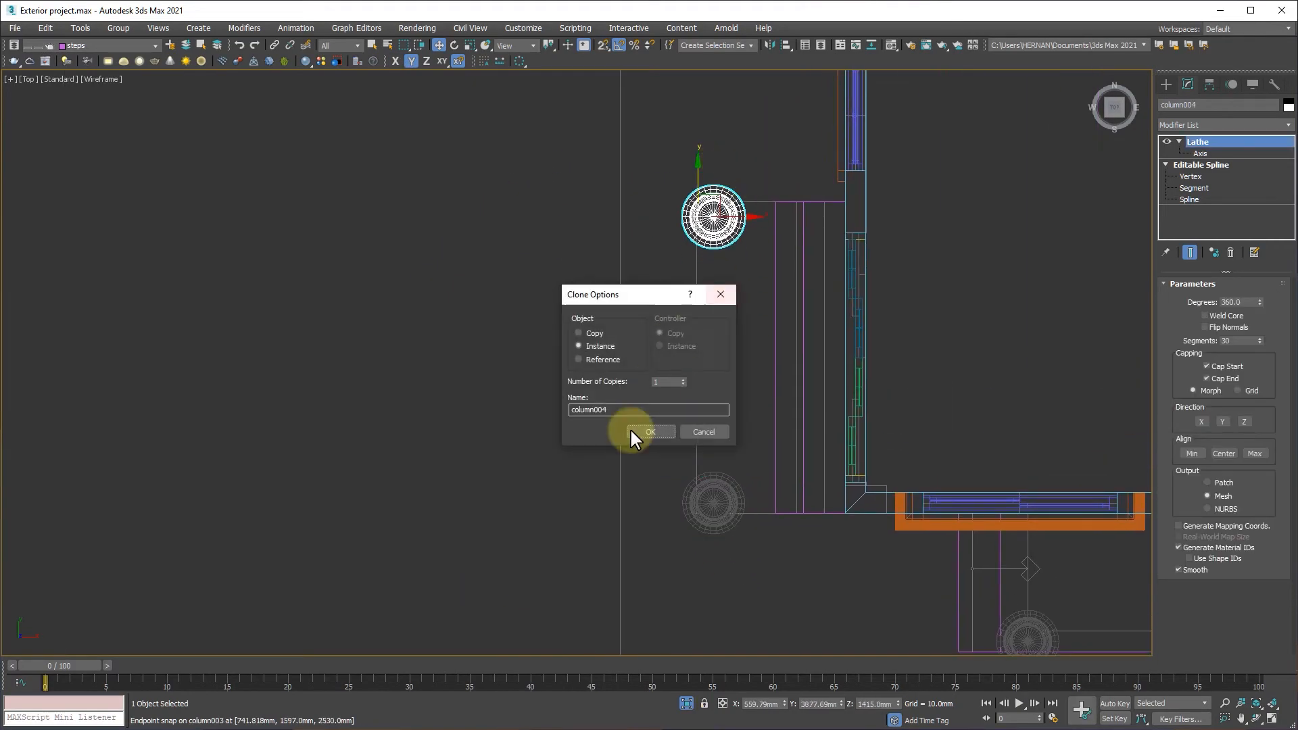
{"action": "left_click", "coordinate": [651, 432]}
Snap the west porch's second column along Y onto its circle in the plan
{"action": "middle_click_drag", "start_coordinate": [699, 312], "coordinate": [621, 471]}
{"action": "scroll", "coordinate": [640, 383], "scroll_direction": "up", "scroll_amount": 10}
{"action": "key", "text": "s"}
{"action": "left_click_drag", "start_coordinate": [490, 318], "coordinate": [390, 264]}
{"action": "scroll", "coordinate": [512, 333], "scroll_direction": "down", "scroll_amount": 12}
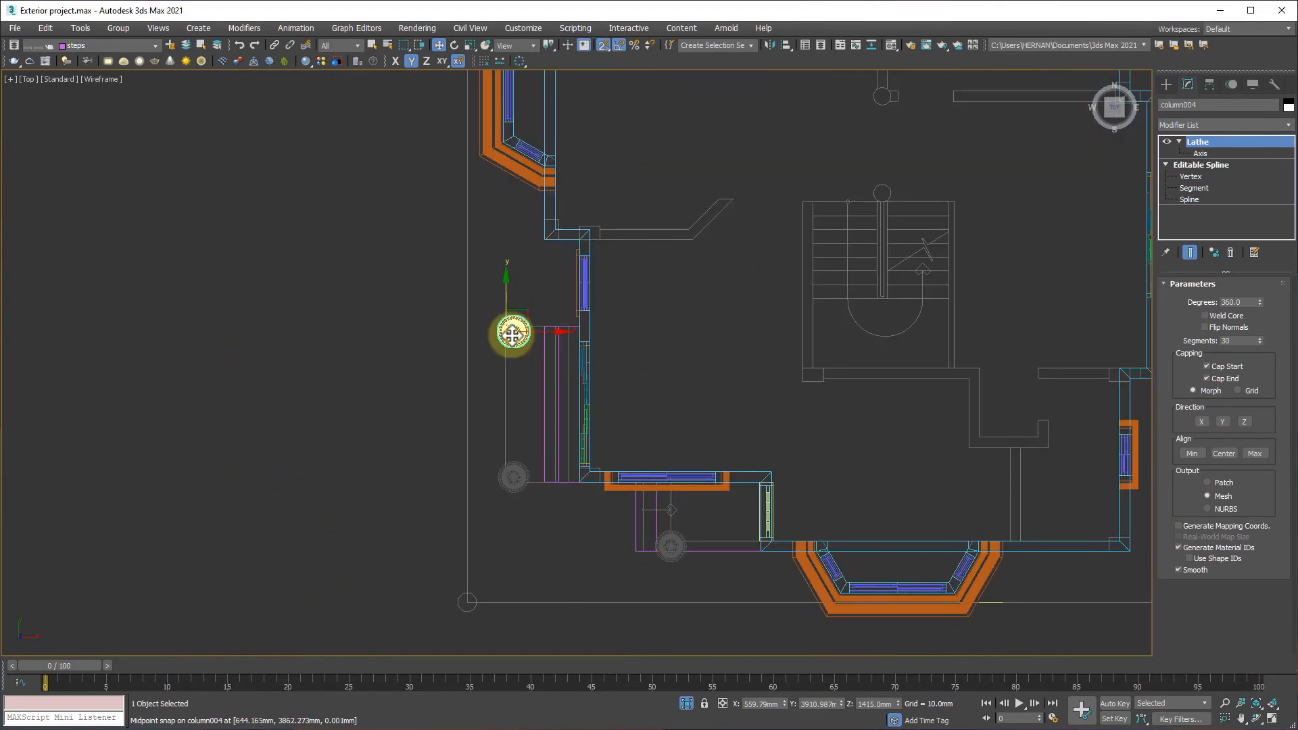
Clear the selection and examine the placed columns around the house in Perspective view
{"action": "key", "text": "p"}
{"action": "middle_click_drag", "start_coordinate": [512, 335], "coordinate": [838, 419]}
{"action": "scroll", "coordinate": [744, 460], "scroll_direction": "up", "scroll_amount": 3}
{"action": "middle_click_drag", "start_coordinate": [611, 533], "coordinate": [647, 495], "text": "alt"}
{"action": "key", "text": "space"}
{"action": "key", "text": "space"}
{"action": "left_click", "coordinate": [541, 585]}
{"action": "scroll", "coordinate": [541, 586], "scroll_direction": "down", "scroll_amount": 8}
{"action": "middle_click_drag", "start_coordinate": [694, 399], "coordinate": [689, 501], "text": "alt"}
{"action": "scroll", "coordinate": [689, 501], "scroll_direction": "up", "scroll_amount": 10}
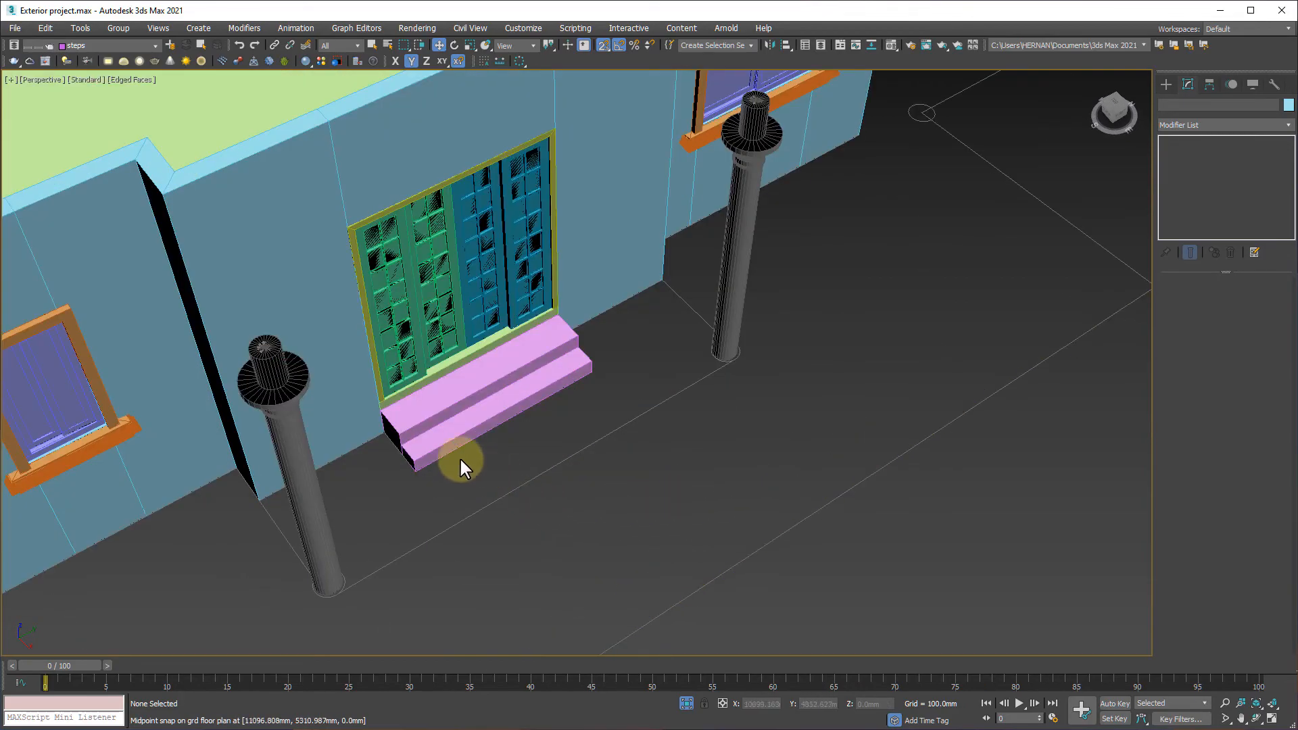
Select all five columns and move them to a new layer named column
{"action": "left_click", "coordinate": [300, 418]}
{"action": "left_click", "coordinate": [752, 230], "text": "ctrl"}
{"action": "scroll", "coordinate": [639, 289], "scroll_direction": "down", "scroll_amount": 8}
{"action": "middle_click_drag", "start_coordinate": [639, 289], "coordinate": [703, 415], "text": "alt"}
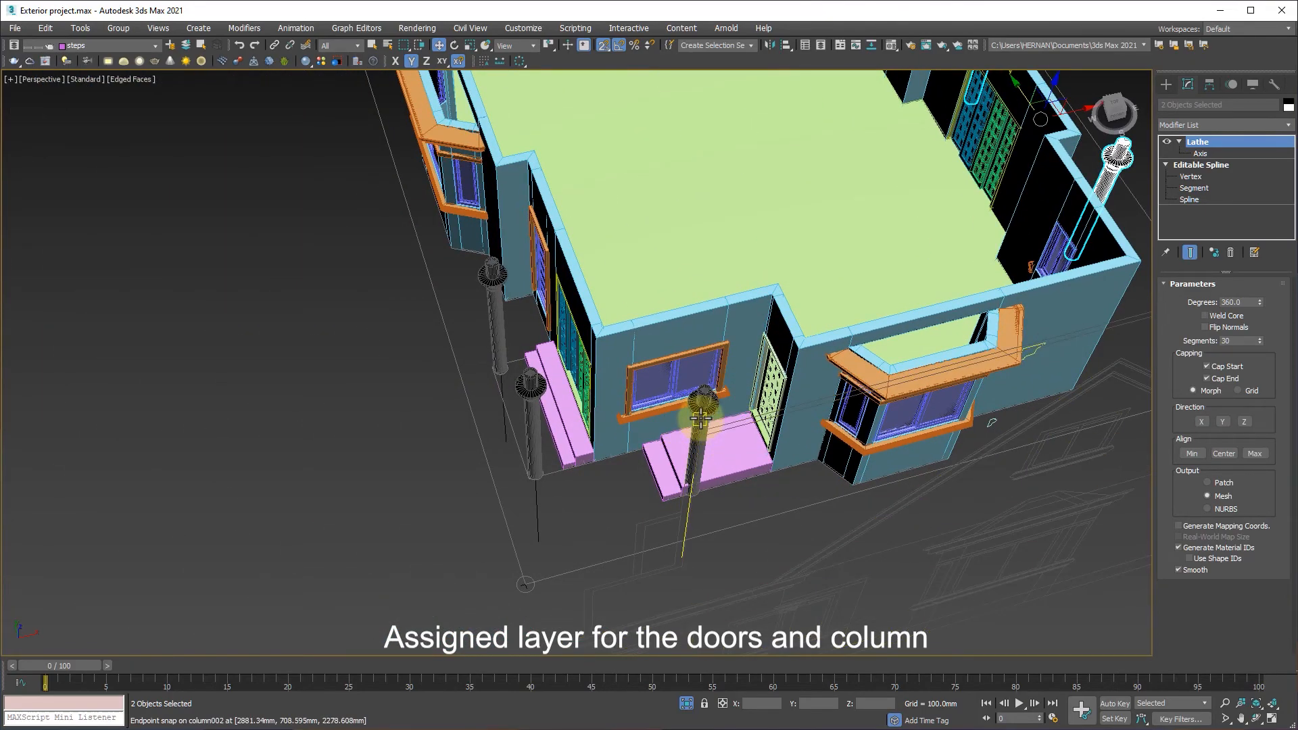
{"action": "left_click", "coordinate": [700, 419], "text": "ctrl"}
{"action": "left_click", "coordinate": [534, 404], "text": "ctrl"}
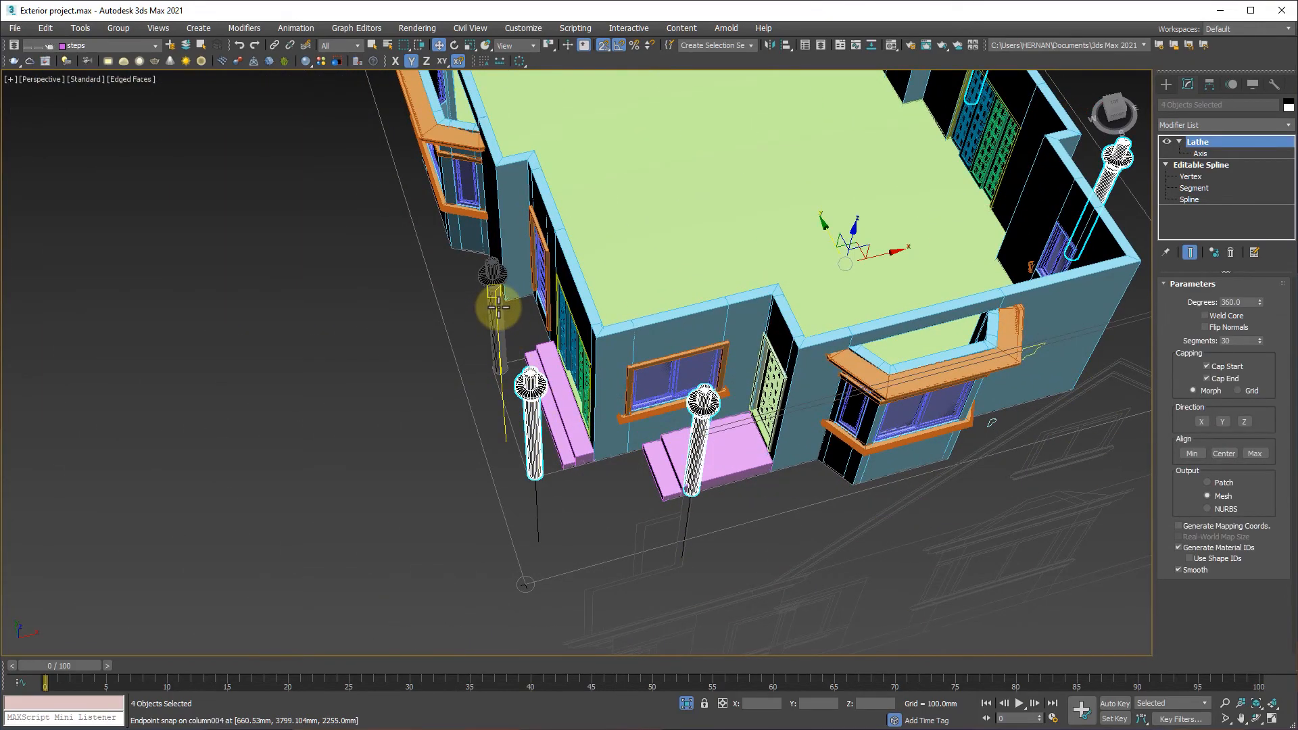
{"action": "left_click", "coordinate": [498, 308], "text": "ctrl"}
{"action": "left_click", "coordinate": [169, 44]}
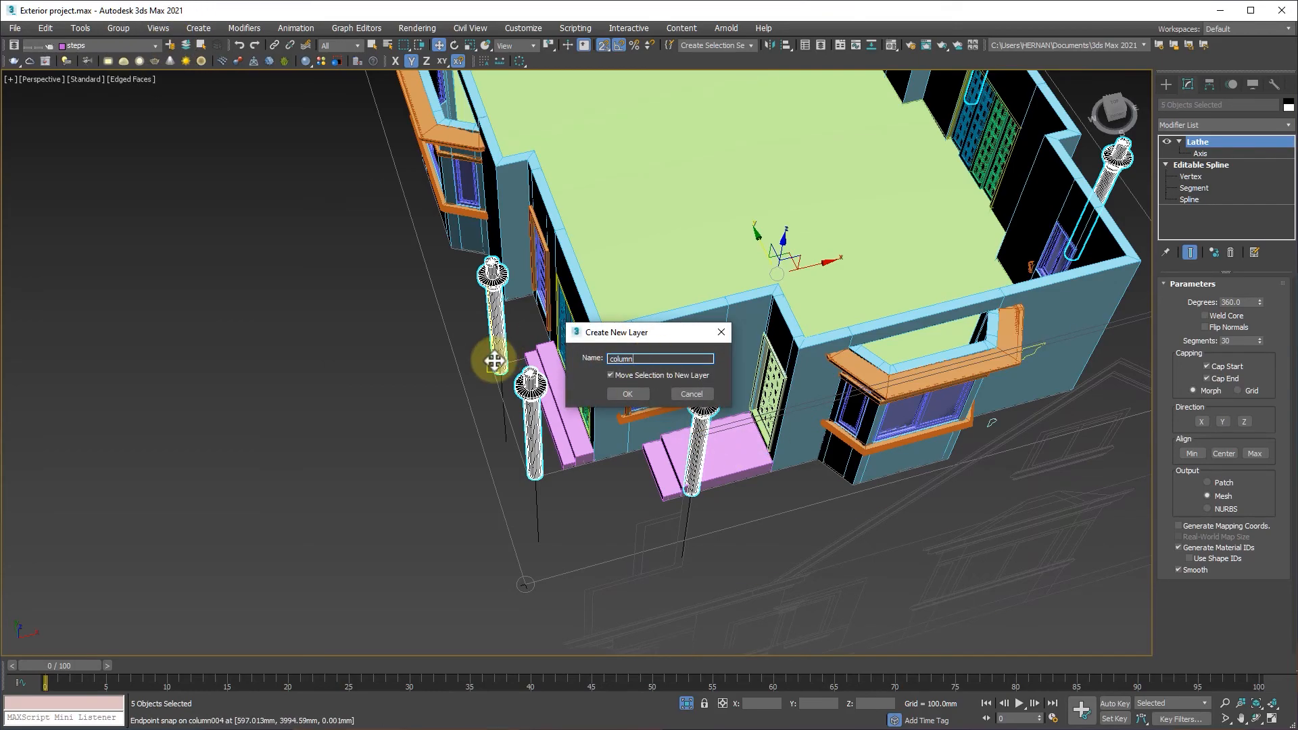
{"action": "left_click", "coordinate": [627, 393]}
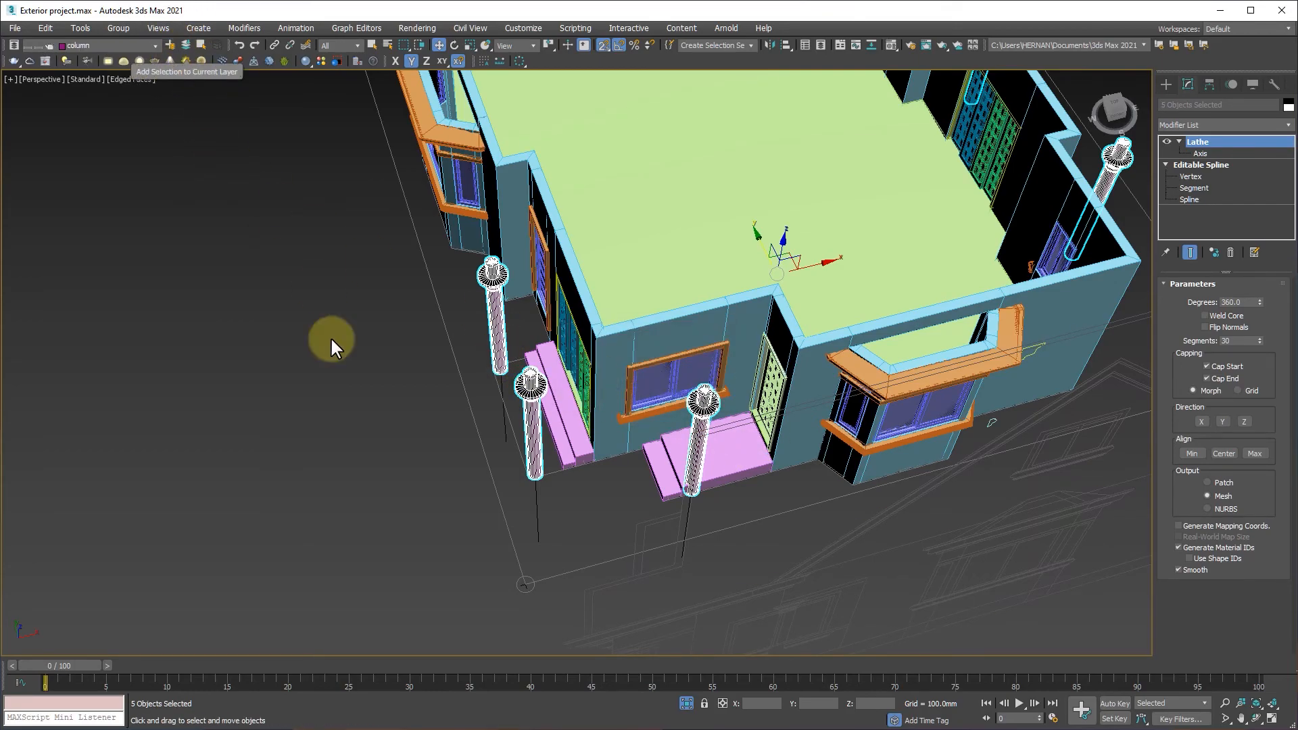
Clear the column selection and select the front entrance's single door together with the west porch's double doors
{"action": "left_click", "coordinate": [232, 504]}
{"action": "middle_click_drag", "start_coordinate": [798, 392], "coordinate": [840, 333], "text": "alt"}
{"action": "scroll", "coordinate": [840, 333], "scroll_direction": "up", "scroll_amount": 5}
{"action": "left_click", "coordinate": [770, 275]}
{"action": "middle_click_drag", "start_coordinate": [589, 434], "coordinate": [473, 491], "text": "alt"}
{"action": "middle_click_drag", "start_coordinate": [311, 520], "coordinate": [429, 544]}
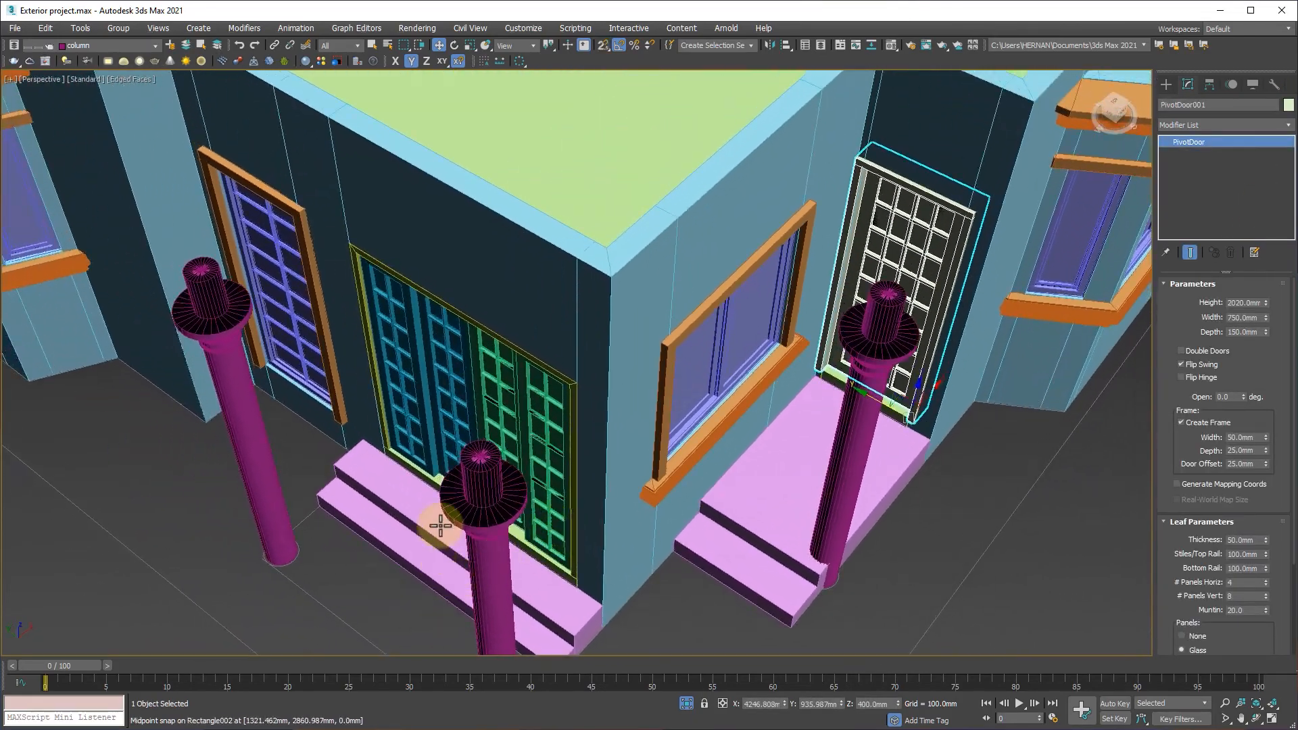
{"action": "key", "text": "s"}
{"action": "left_click", "coordinate": [493, 413], "text": "ctrl"}
{"action": "left_click", "coordinate": [432, 392], "text": "ctrl"}
Add the double doors of the east porch to the door selection
{"action": "scroll", "coordinate": [432, 391], "scroll_direction": "down", "scroll_amount": 6}
{"action": "middle_click_drag", "start_coordinate": [791, 379], "coordinate": [617, 351], "text": "alt"}
{"action": "left_click", "coordinate": [600, 507], "text": "ctrl"}
{"action": "left_click", "coordinate": [642, 484], "text": "ctrl"}
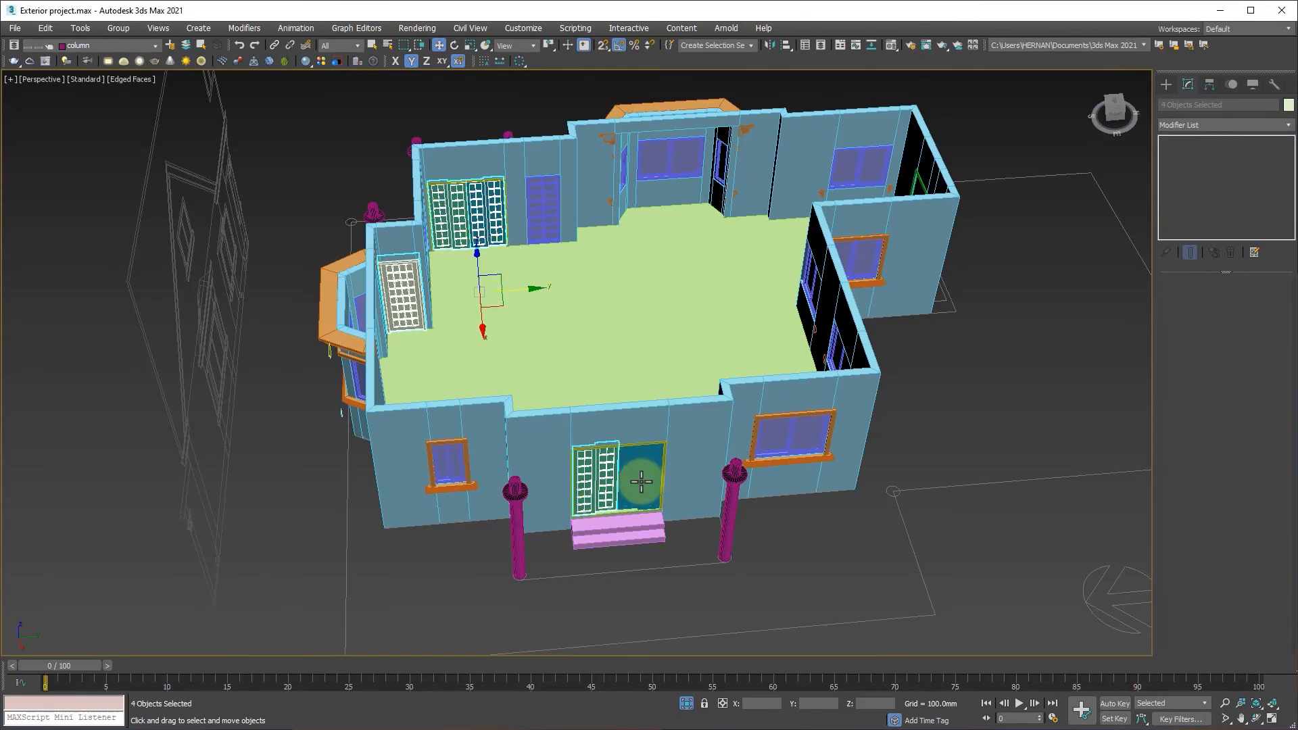
{"action": "scroll", "coordinate": [574, 453], "scroll_direction": "up", "scroll_amount": 6}
{"action": "left_click", "coordinate": [601, 440], "text": "ctrl"}
Add the remaining doors toward the rear of the house to the selection
{"action": "scroll", "coordinate": [602, 449], "scroll_direction": "down", "scroll_amount": 6}
{"action": "middle_click_drag", "start_coordinate": [602, 449], "coordinate": [428, 473], "text": "alt"}
{"action": "scroll", "coordinate": [636, 429], "scroll_direction": "up", "scroll_amount": 8}
{"action": "left_click", "coordinate": [607, 413], "text": "ctrl"}
{"action": "scroll", "coordinate": [617, 440], "scroll_direction": "down", "scroll_amount": 7}
{"action": "middle_click_drag", "start_coordinate": [707, 625], "coordinate": [571, 458]}
{"action": "scroll", "coordinate": [571, 459], "scroll_direction": "up", "scroll_amount": 5}
{"action": "left_click", "coordinate": [533, 462], "text": "ctrl"}
Move the selected doors to a new layer named doors
{"action": "scroll", "coordinate": [533, 464], "scroll_direction": "down", "scroll_amount": 7}
{"action": "middle_click_drag", "start_coordinate": [500, 521], "coordinate": [328, 452], "text": "alt"}
{"action": "middle_click_drag", "start_coordinate": [654, 333], "coordinate": [220, 120]}
{"action": "left_click", "coordinate": [170, 44]}
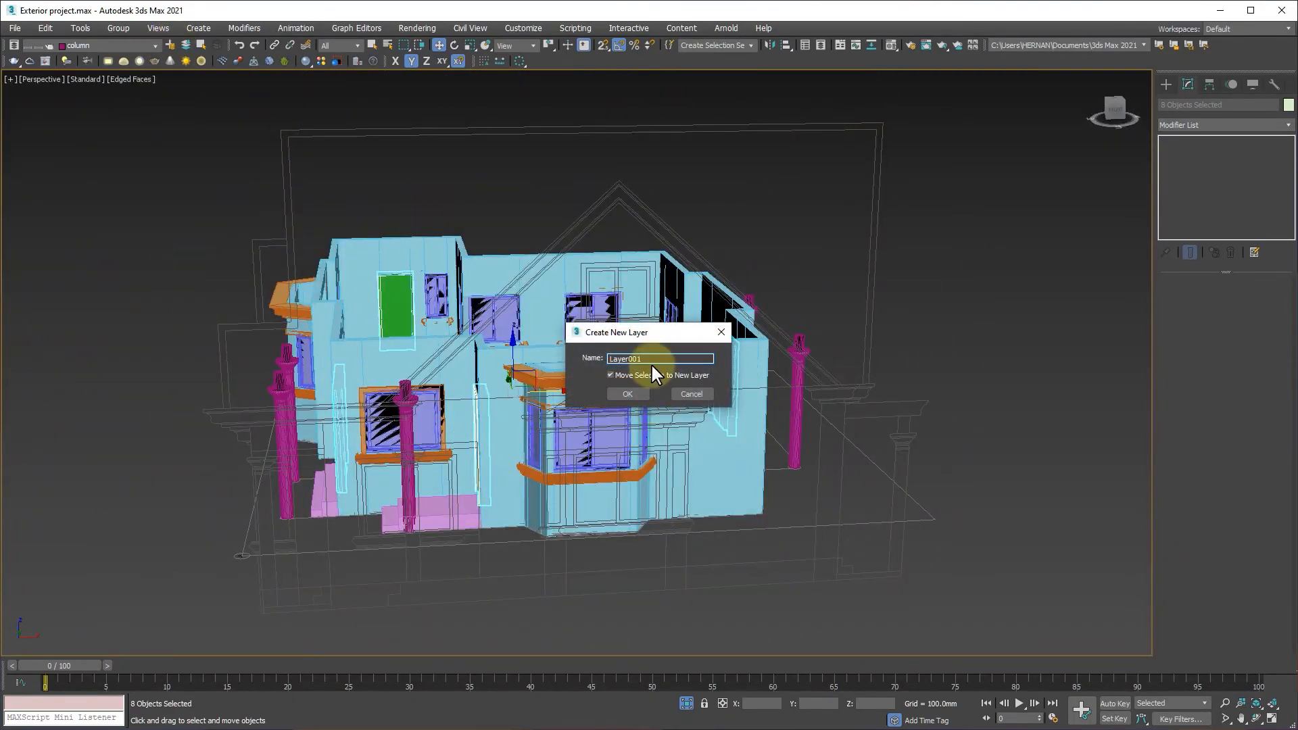
{"action": "type", "text": "doors"}
{"action": "left_click", "coordinate": [627, 393]}
Switch the selected doors' display color from By Object to By Layer
{"action": "middle_click_drag", "start_coordinate": [653, 444], "coordinate": [730, 453], "text": "alt"}
{"action": "left_click", "coordinate": [1288, 104]}
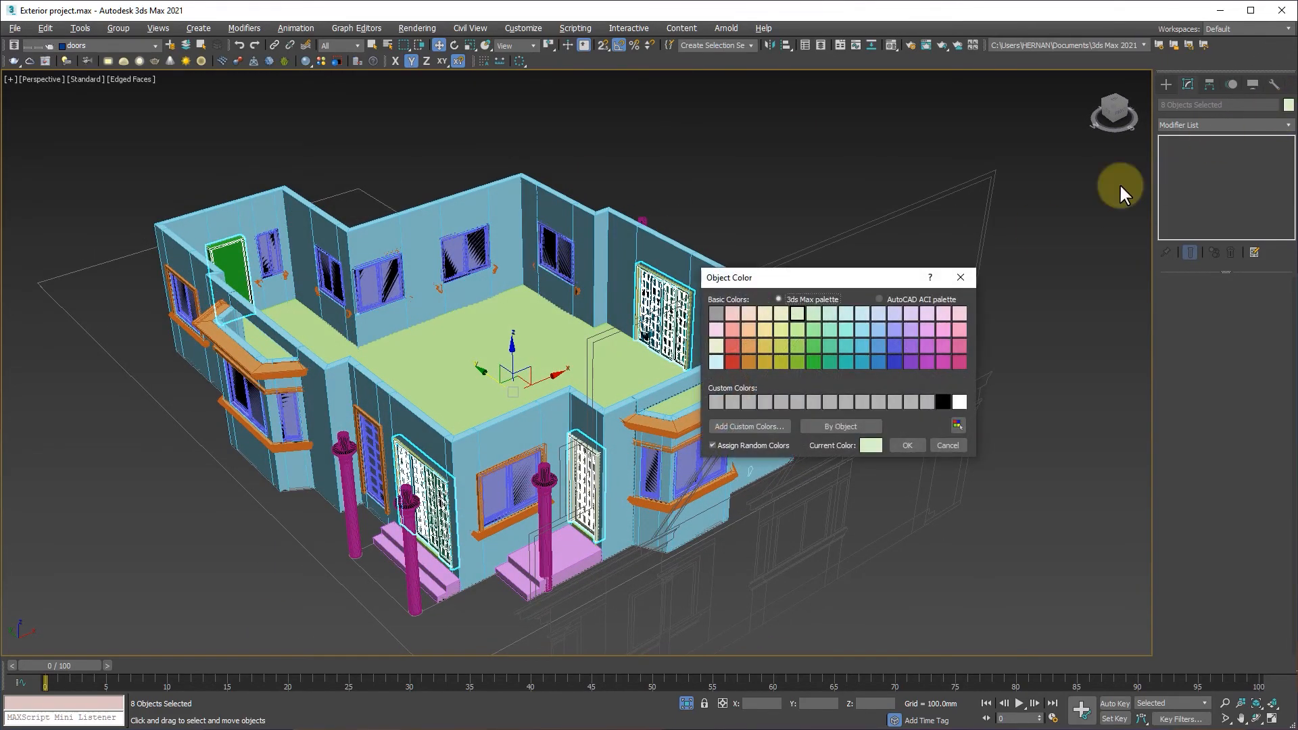
{"action": "left_click", "coordinate": [842, 426]}
{"action": "left_click", "coordinate": [906, 445]}
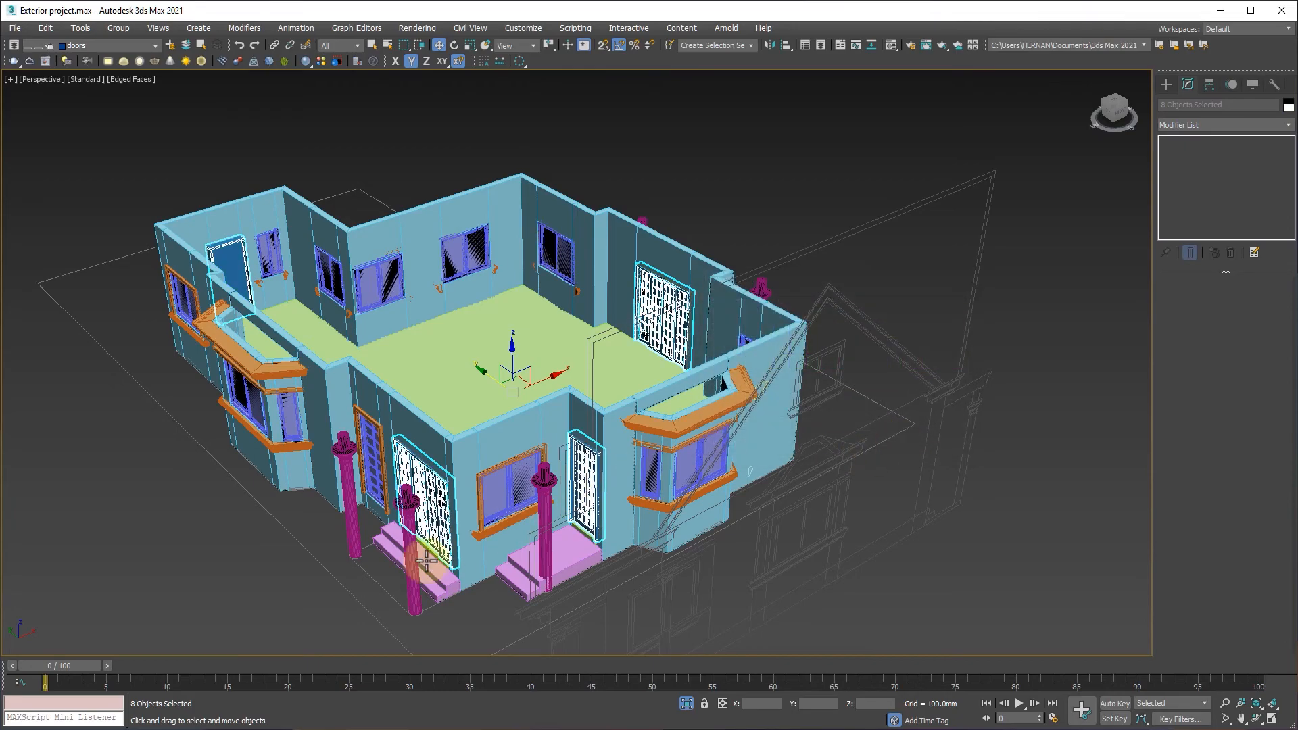
Set the doors layer's color to a magenta-purple from the 3ds Max palette and clear the door selection
{"action": "middle_click_drag", "start_coordinate": [320, 430], "coordinate": [454, 467]}
{"action": "left_click", "coordinate": [113, 47]}
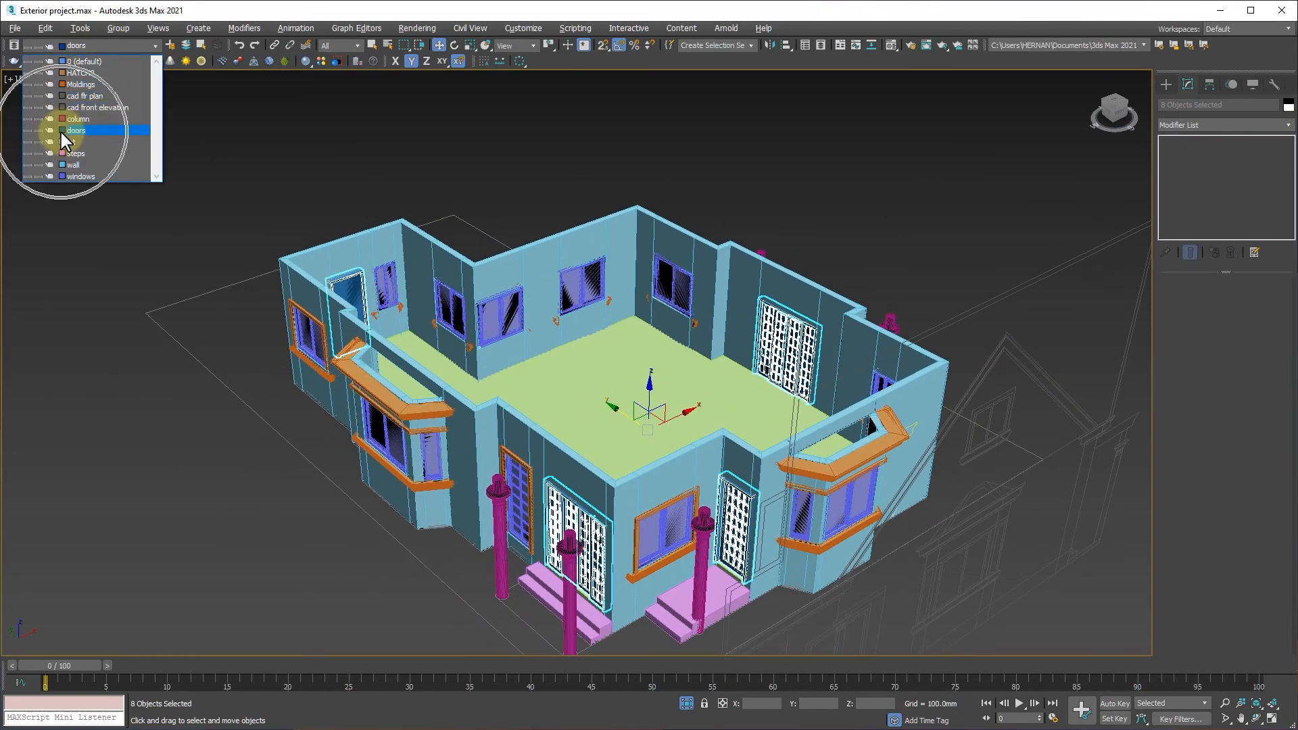
{"action": "left_click", "coordinate": [61, 132]}
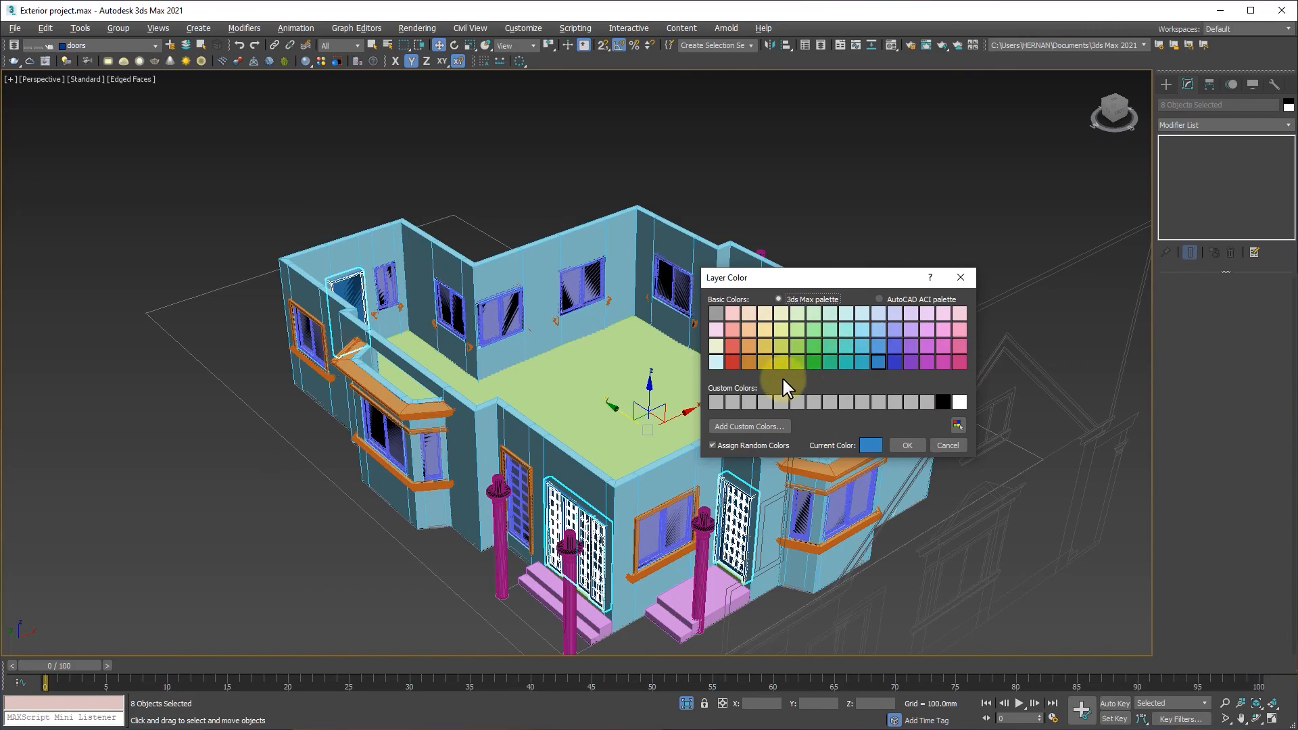
{"action": "left_click", "coordinate": [846, 332]}
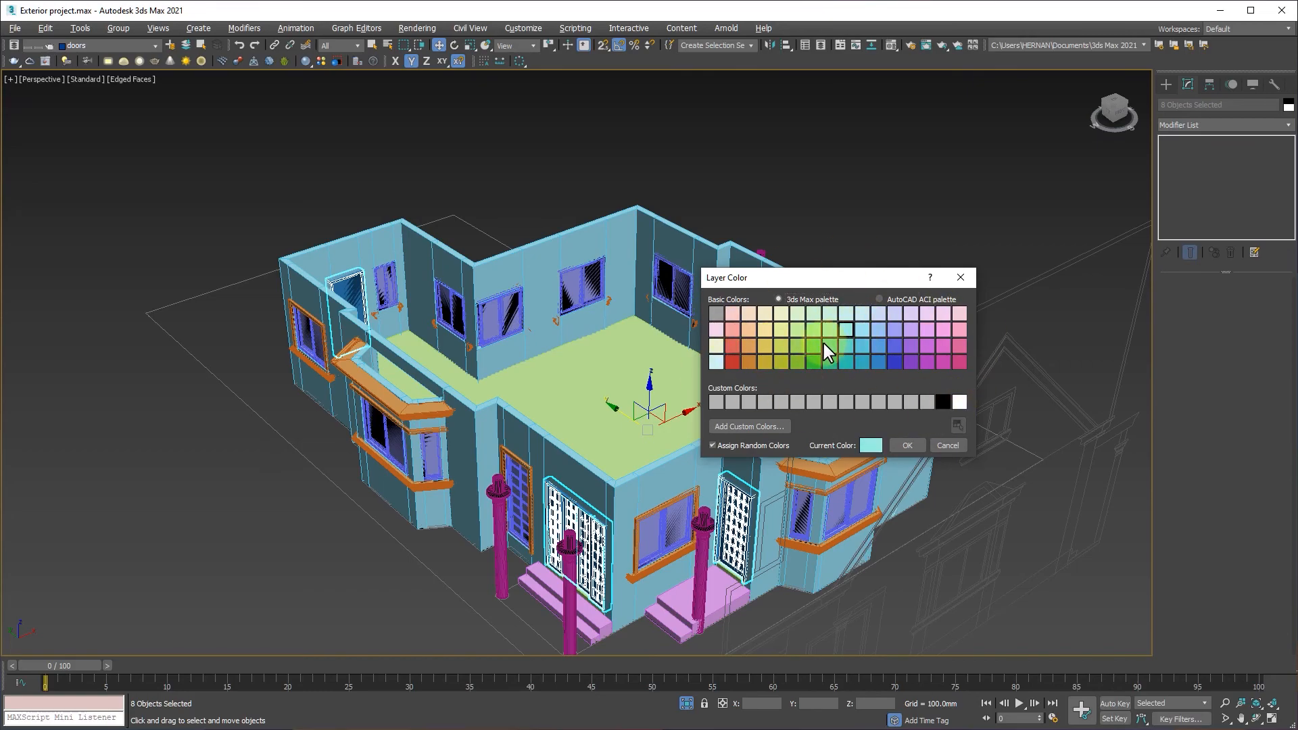
{"action": "left_click", "coordinate": [926, 345]}
{"action": "left_click", "coordinate": [906, 444]}
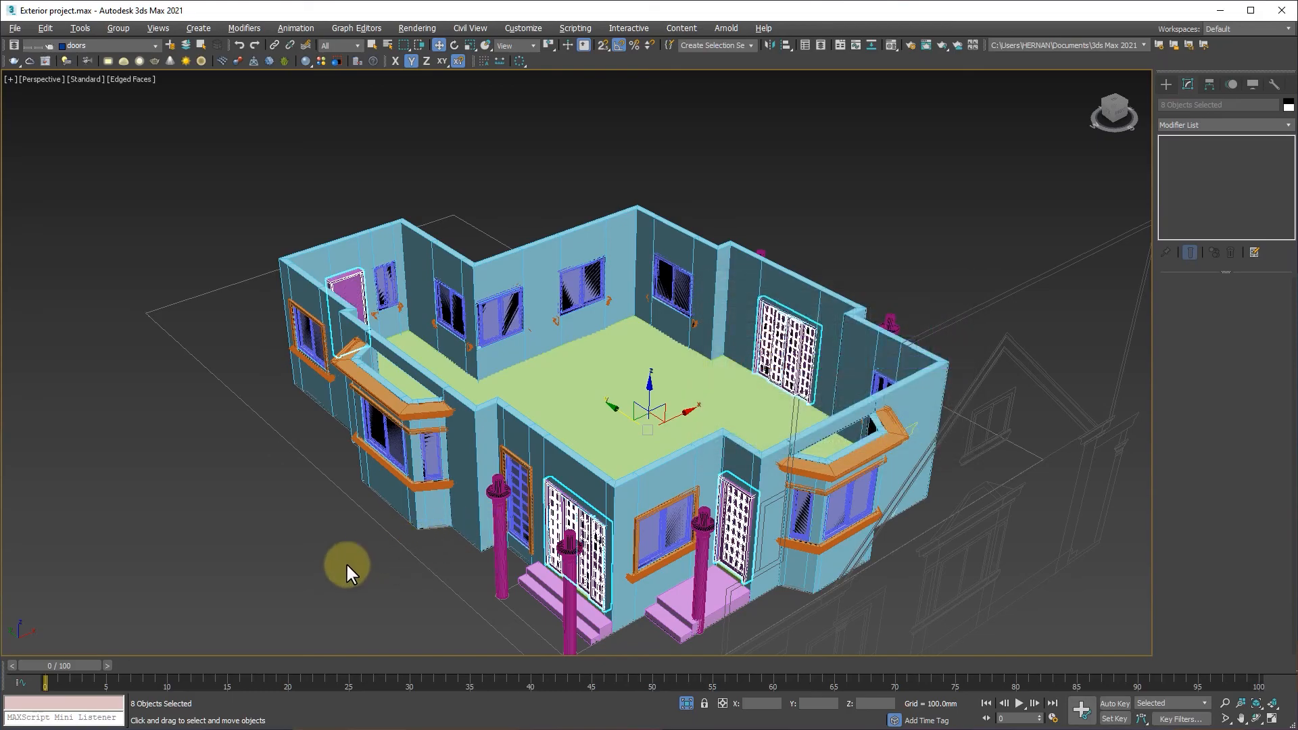
{"action": "left_click", "coordinate": [346, 561]}
{"action": "scroll", "coordinate": [464, 478], "scroll_direction": "up", "scroll_amount": 4}
{"action": "mouse_move", "coordinate": [503, 466]}
{"action": "middle_mouse_down", "text": "alt"}
{"action": "mouse_move", "coordinate": [651, 524]}
{"action": "mouse_move", "coordinate": [701, 455]}
{"action": "mouse_move", "coordinate": [478, 449]}
{"action": "mouse_move", "coordinate": [576, 497]}
{"action": "mouse_move", "coordinate": [530, 484]}
{"action": "mouse_move", "coordinate": [530, 470]}
{"action": "middle_mouse_up", "text": "alt"}
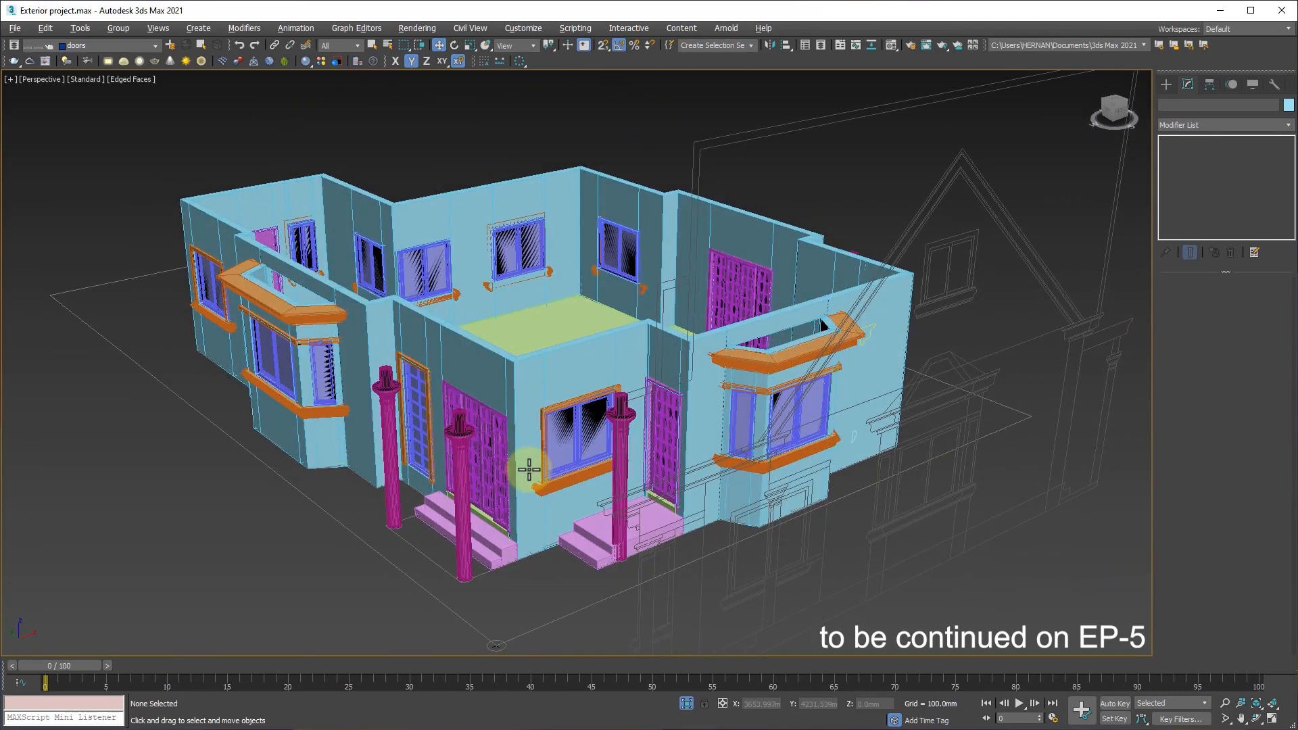